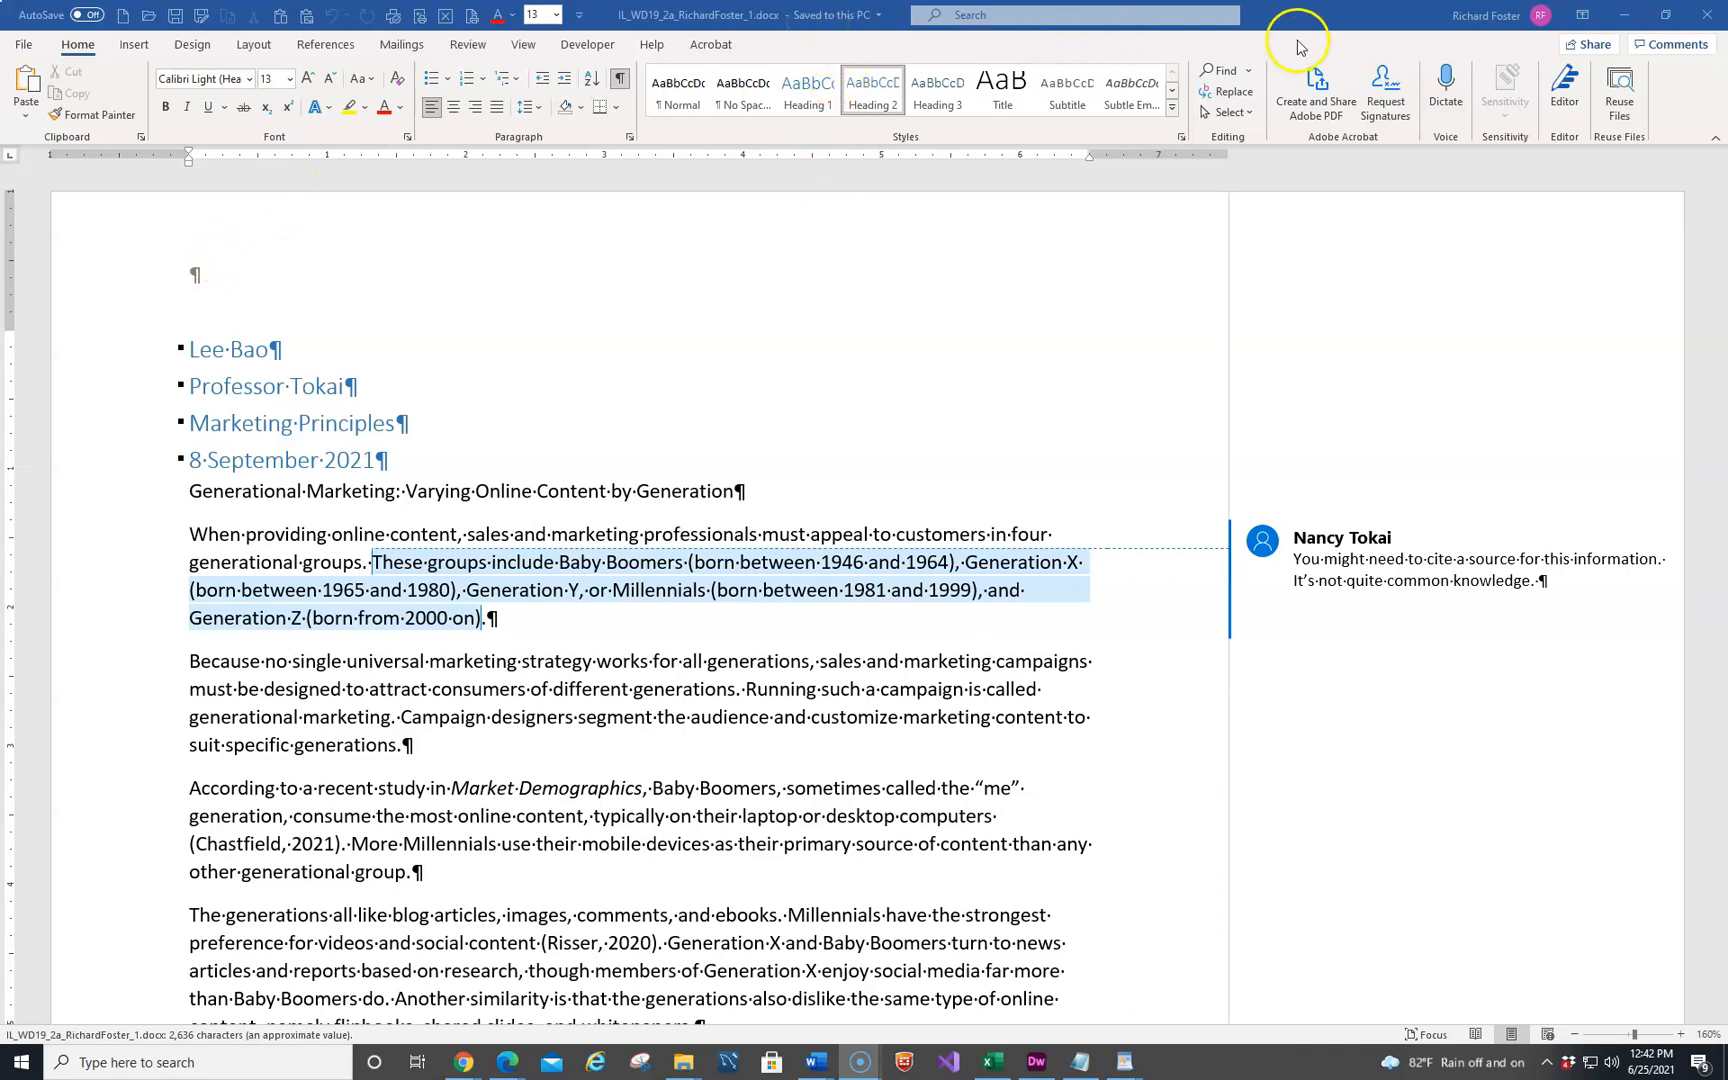
Save a copy of the document in the same folder, changing the number that ends the file name to 2
{"action": "key", "text": "F12"}
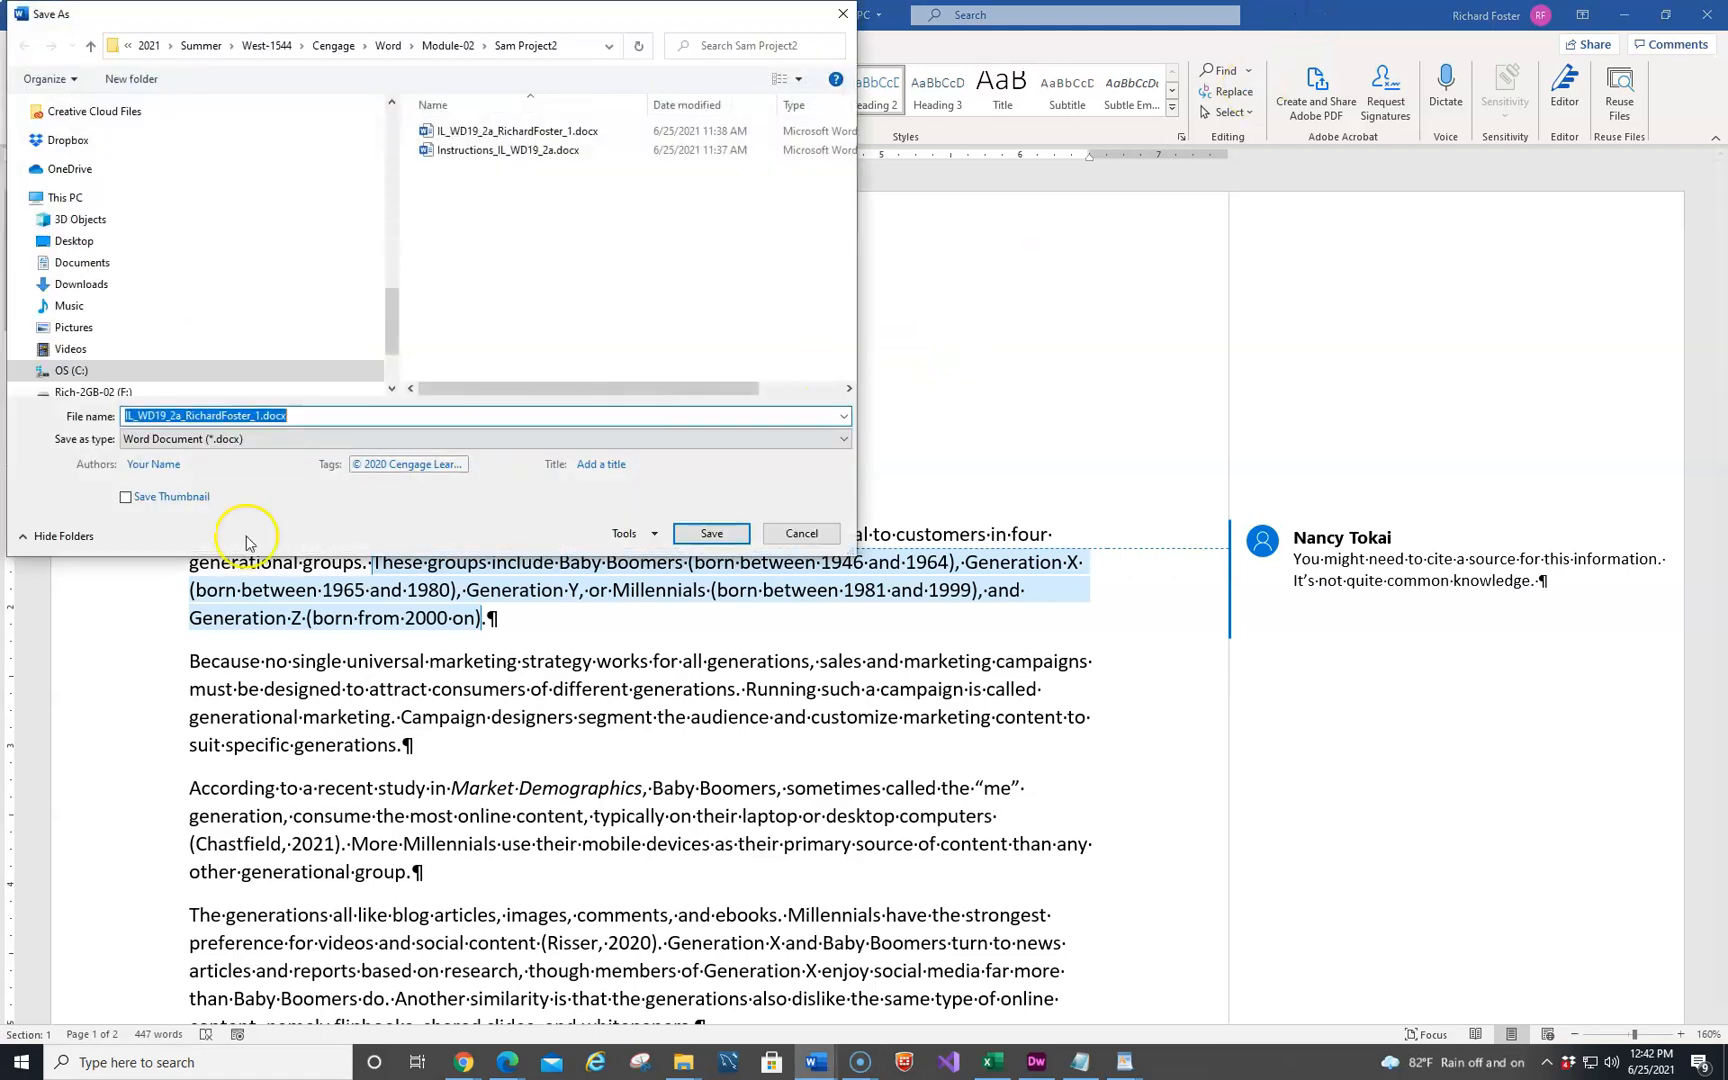
{"action": "left_click", "coordinate": [301, 413]}
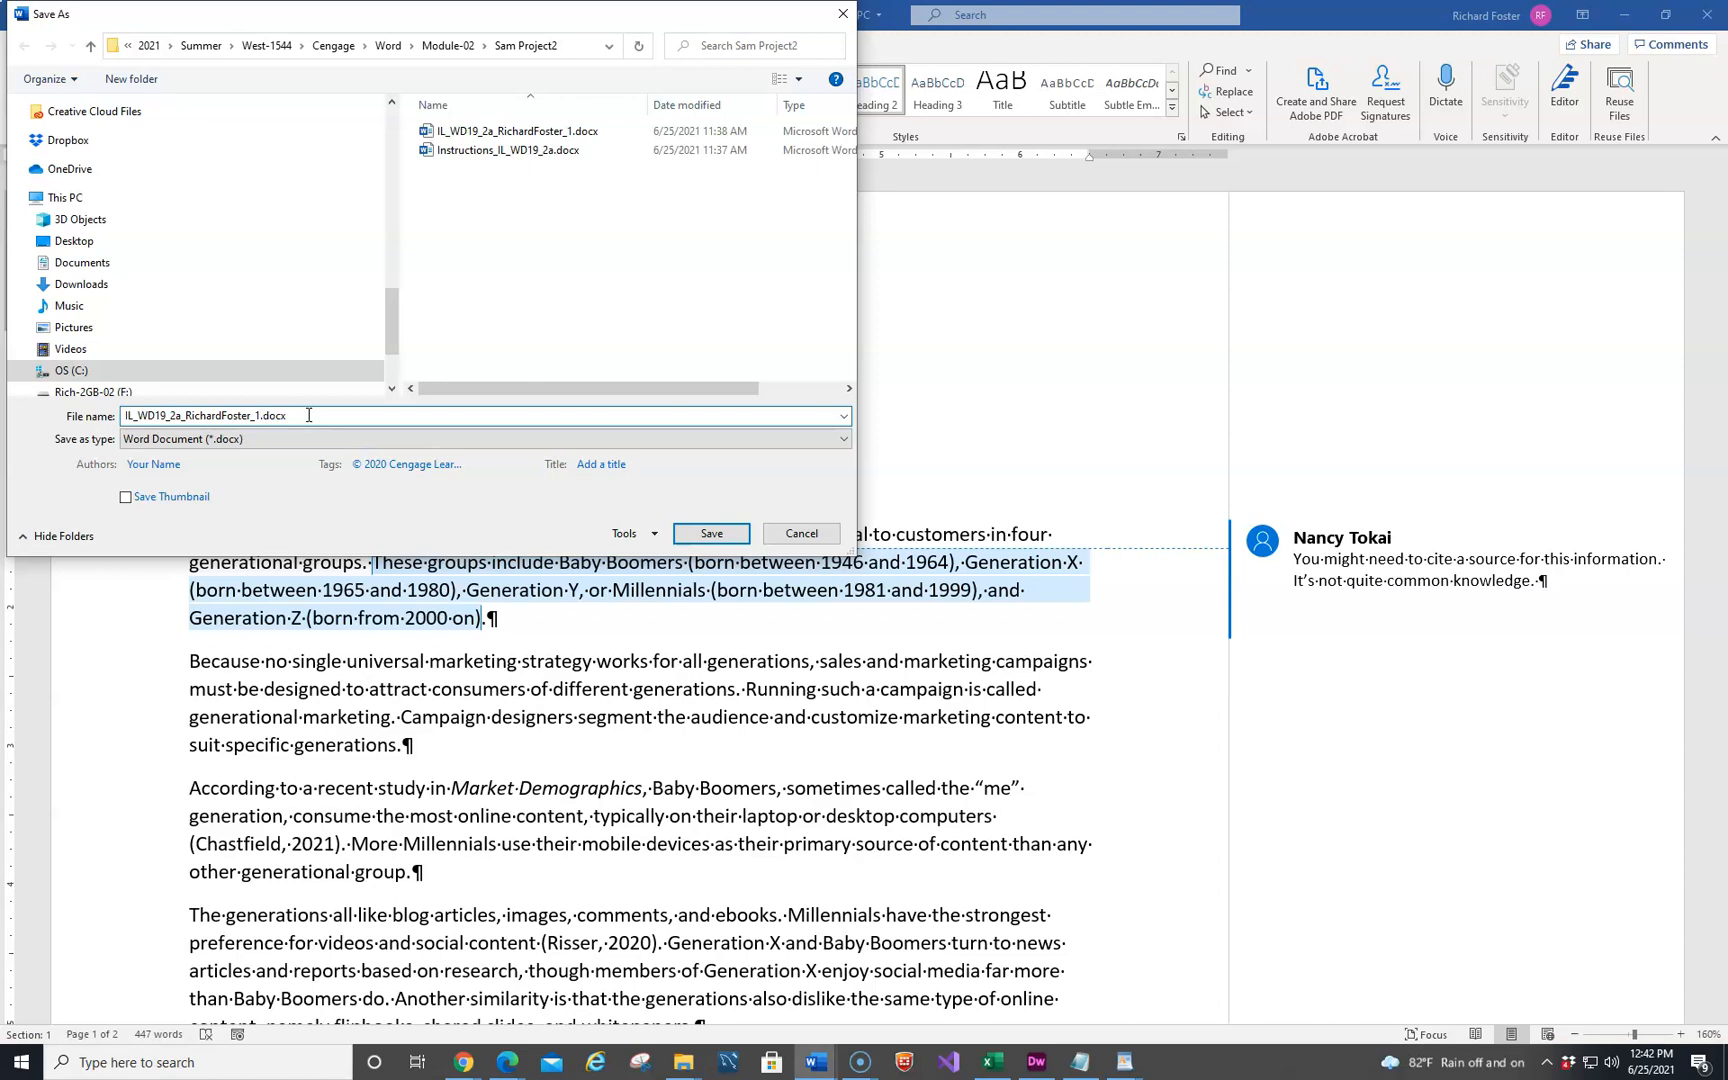
{"action": "key", "text": "Return"}
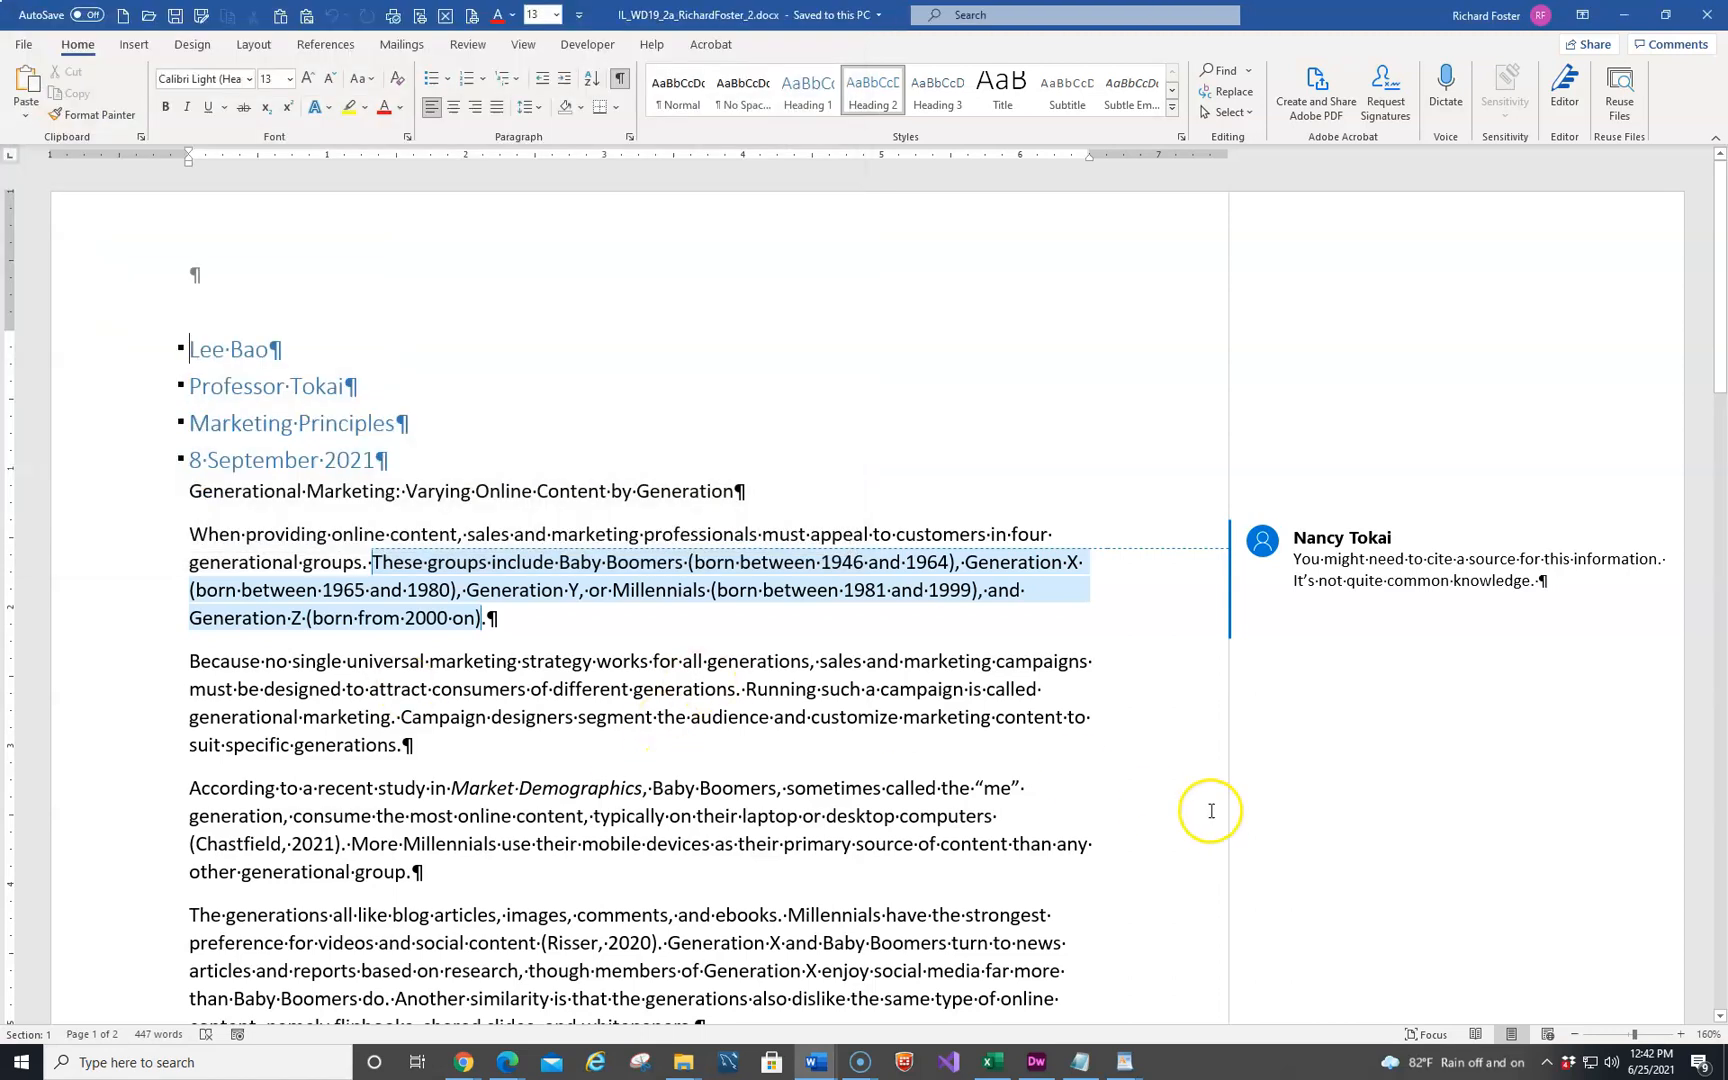
Set the review display to No Markup so the instructor's comment is hidden
{"action": "left_click", "coordinate": [1338, 562]}
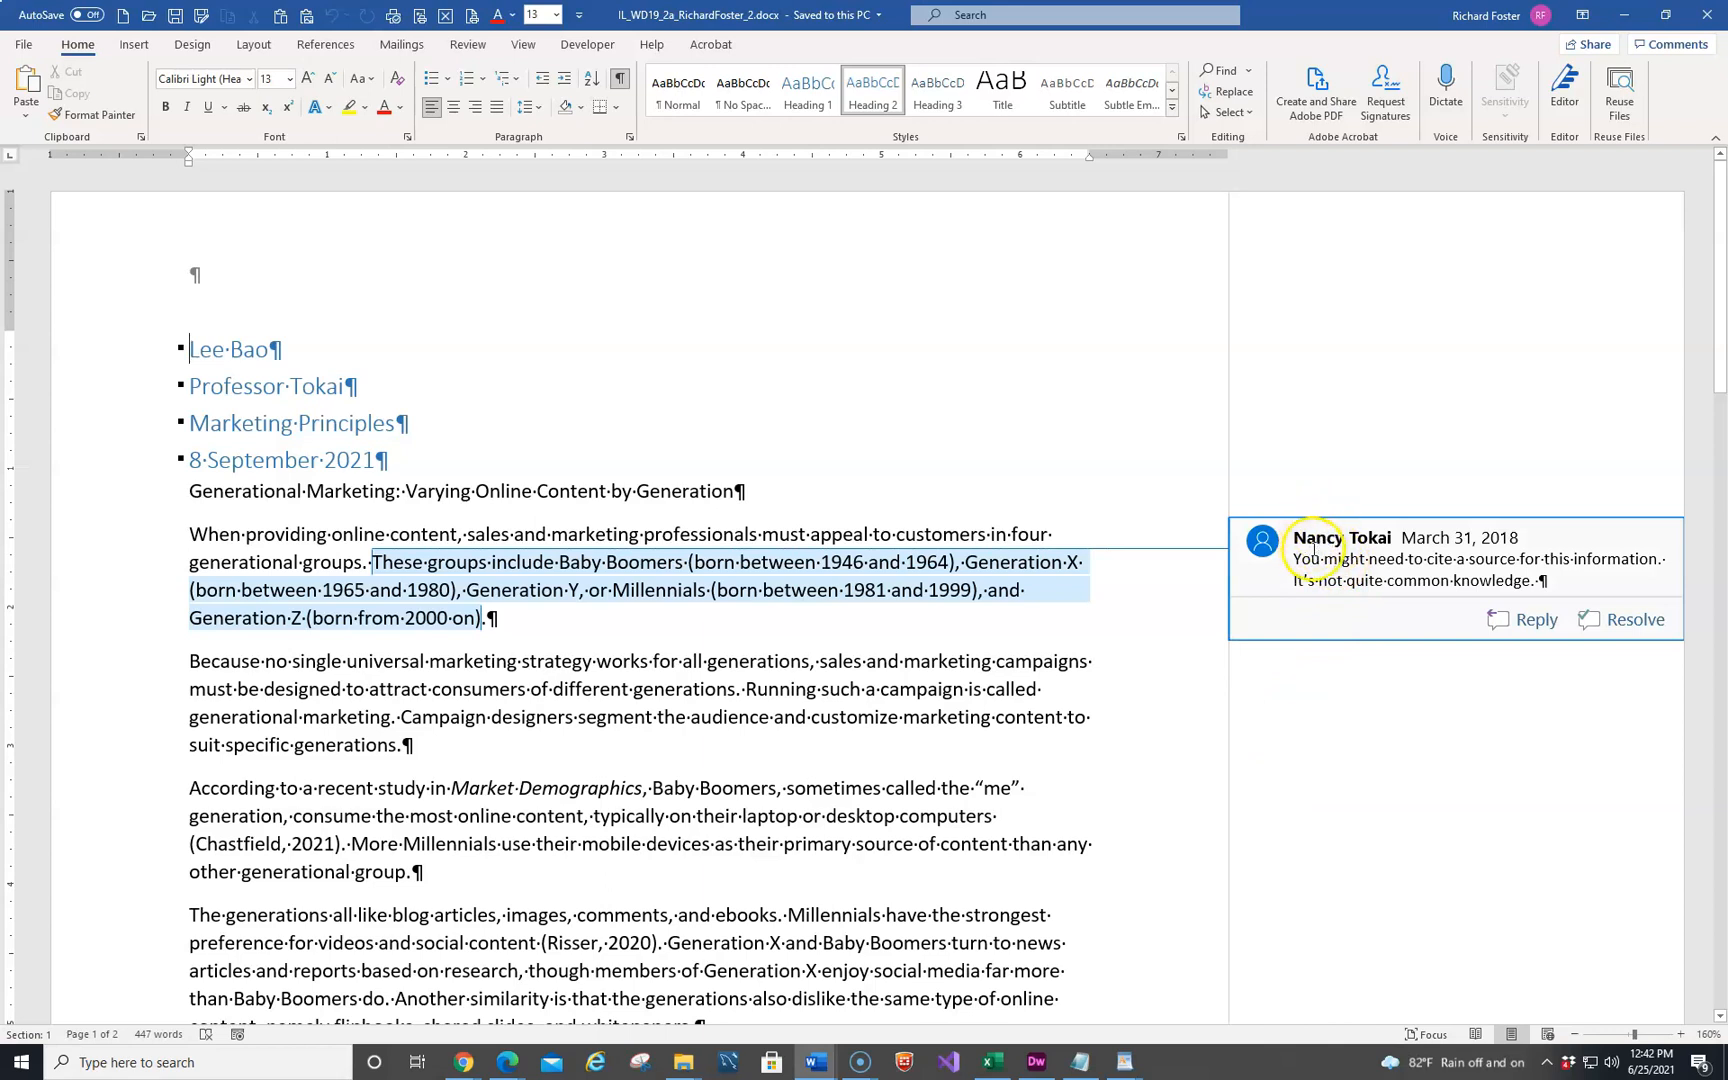
{"action": "left_click", "coordinate": [433, 106]}
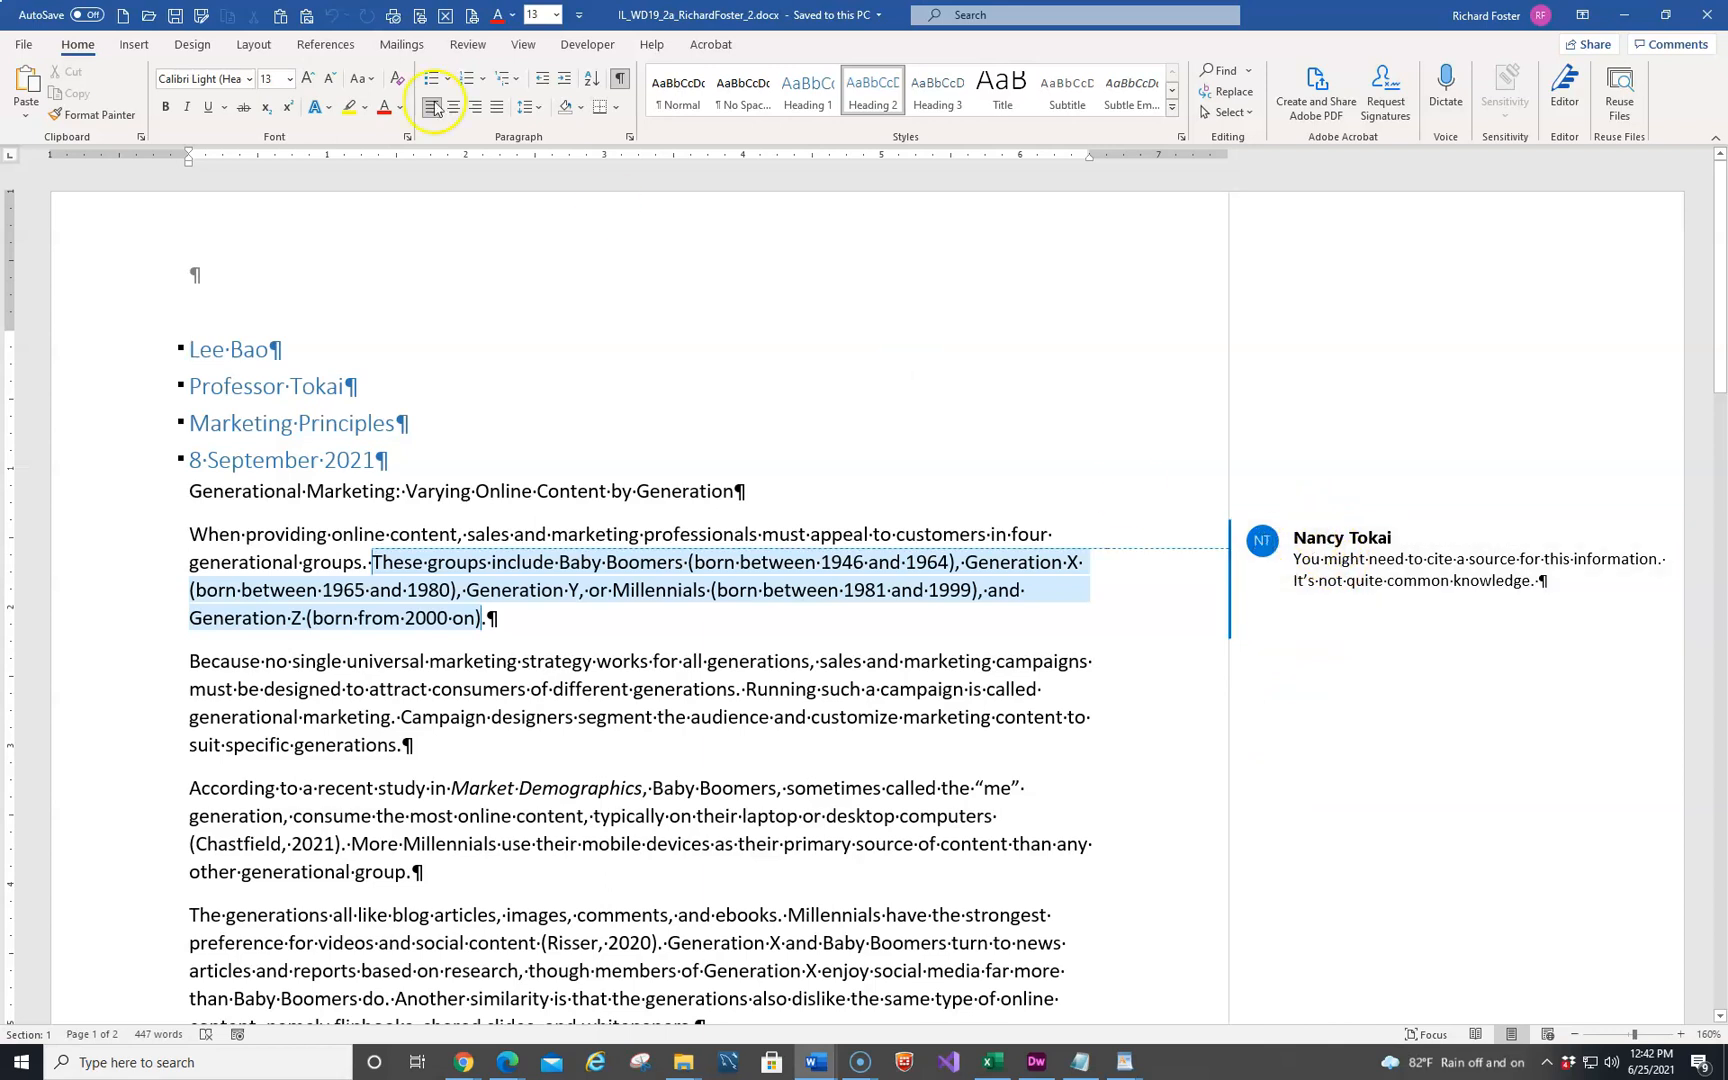
{"action": "left_click", "coordinate": [475, 50]}
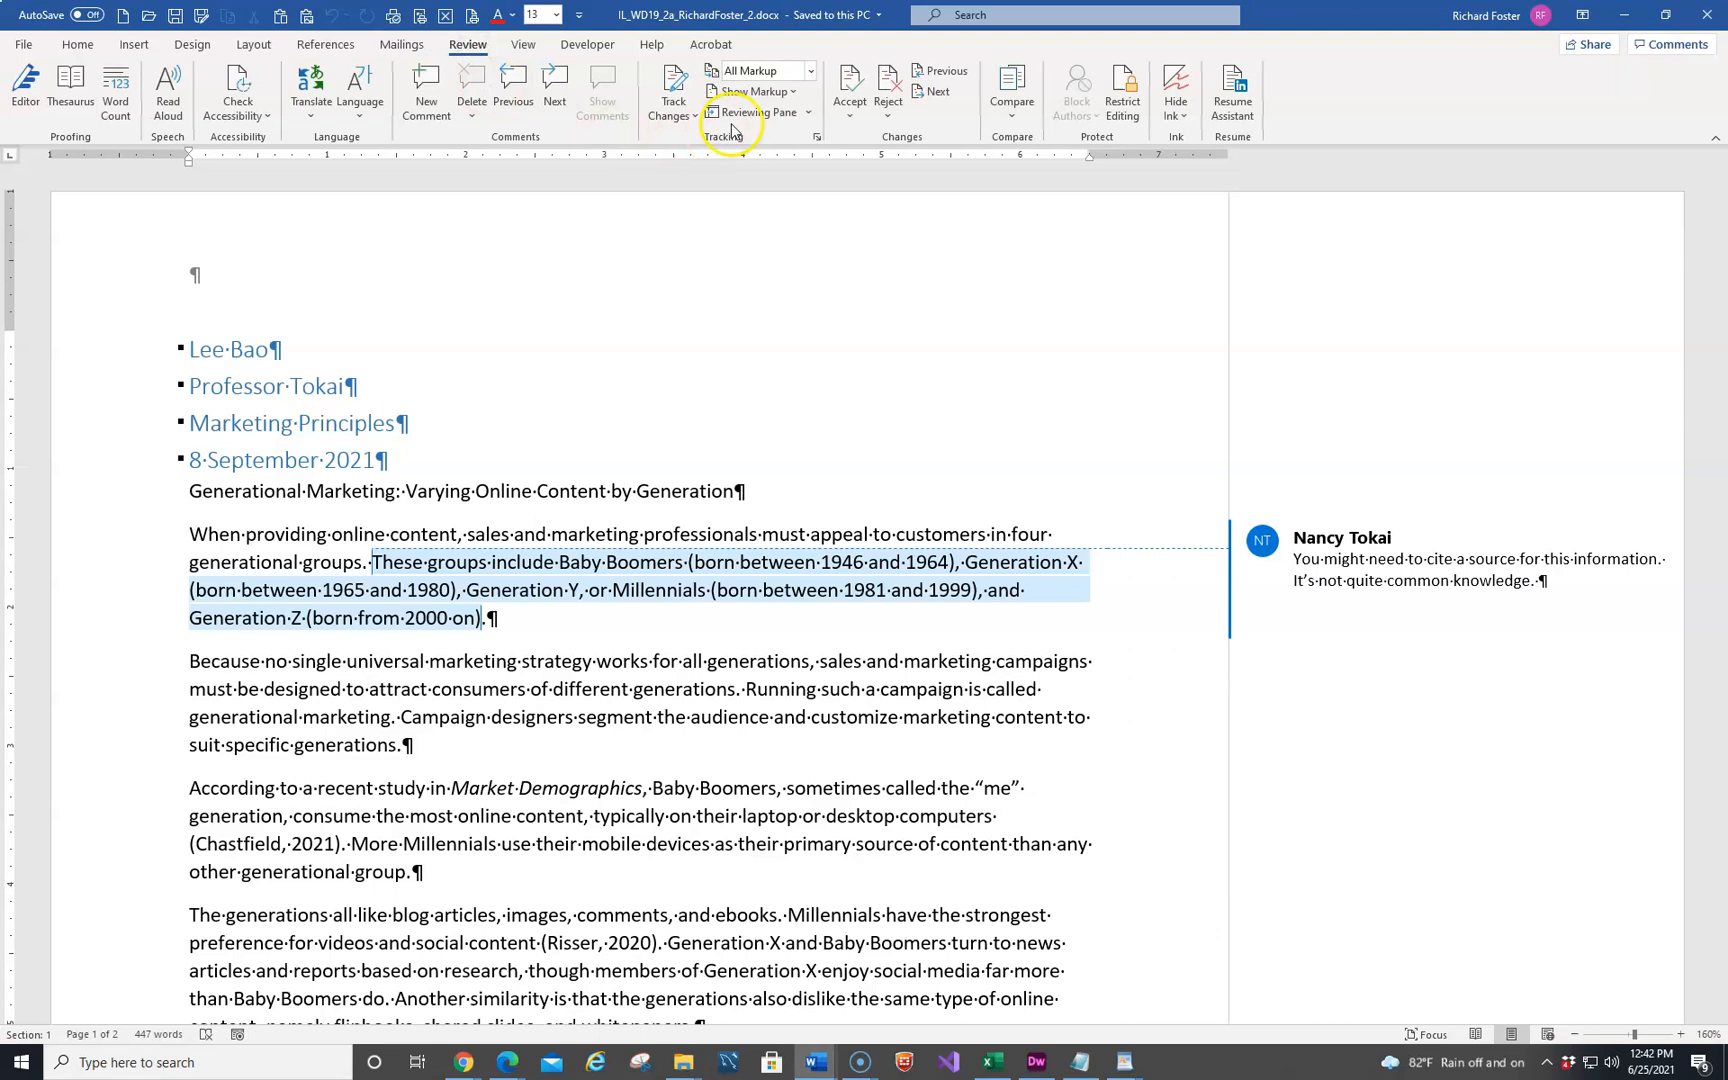
{"action": "left_click", "coordinate": [736, 68]}
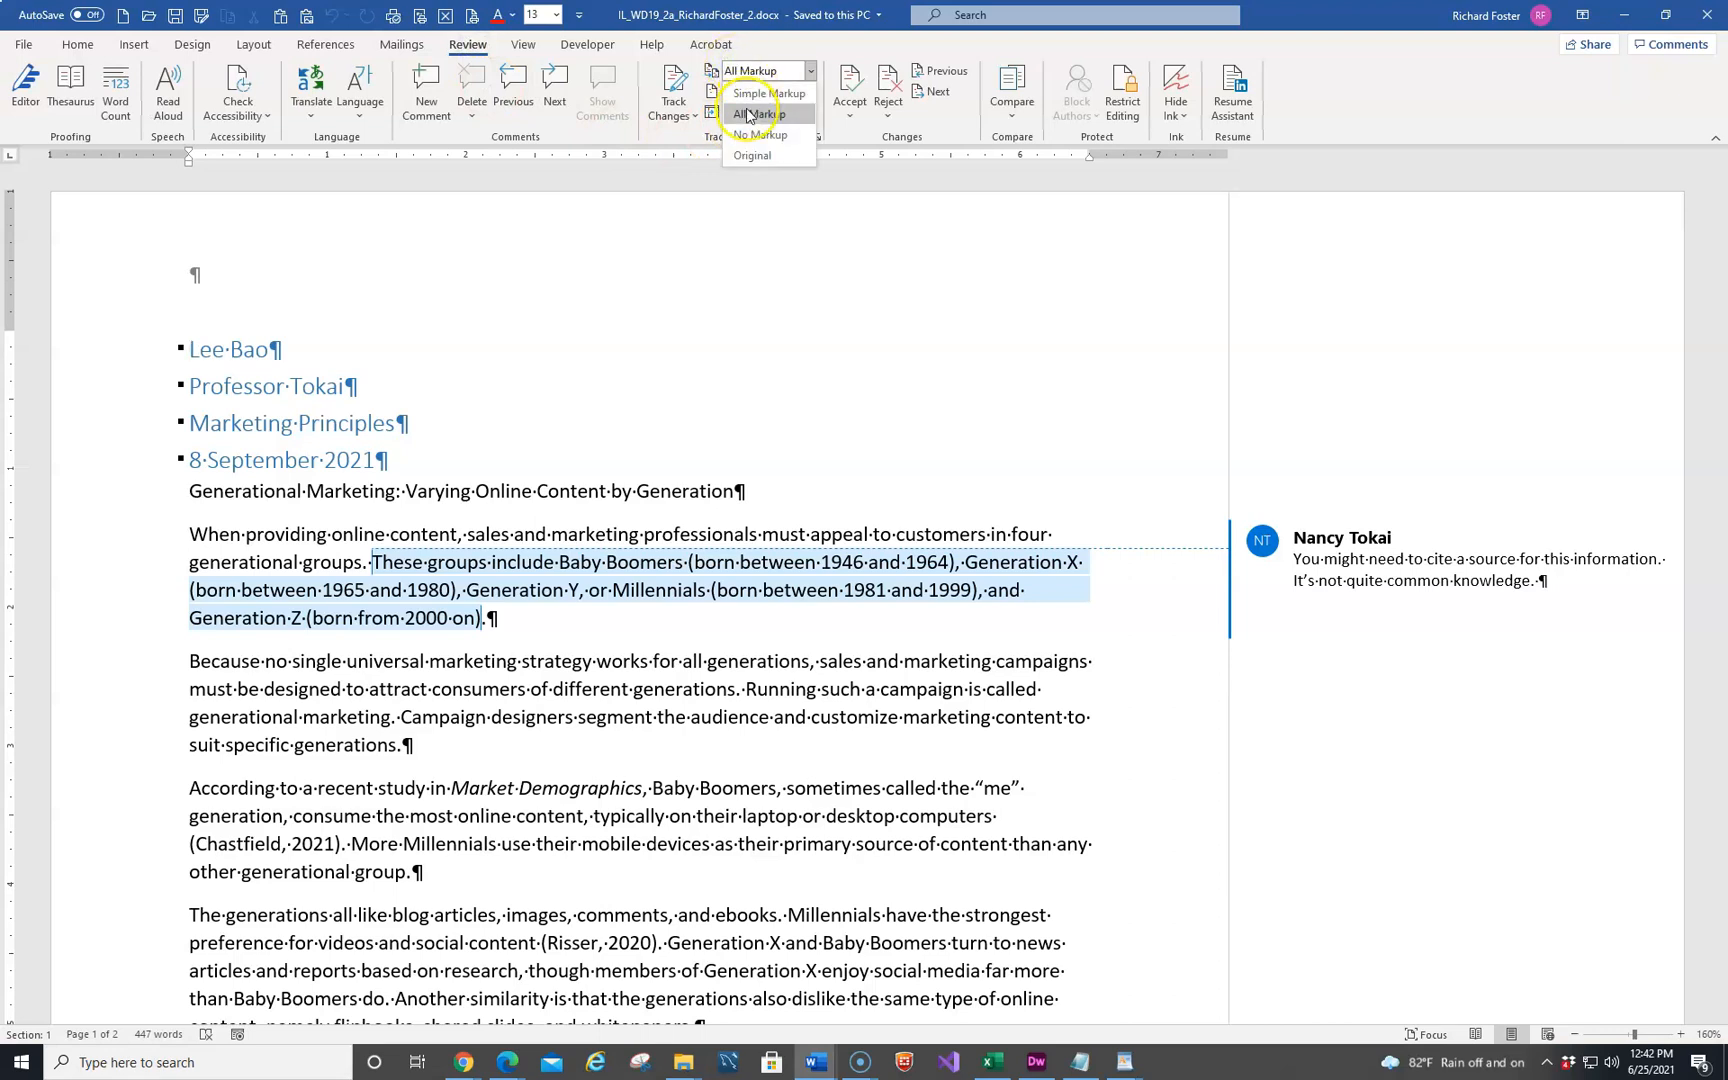
{"action": "left_click", "coordinate": [748, 135]}
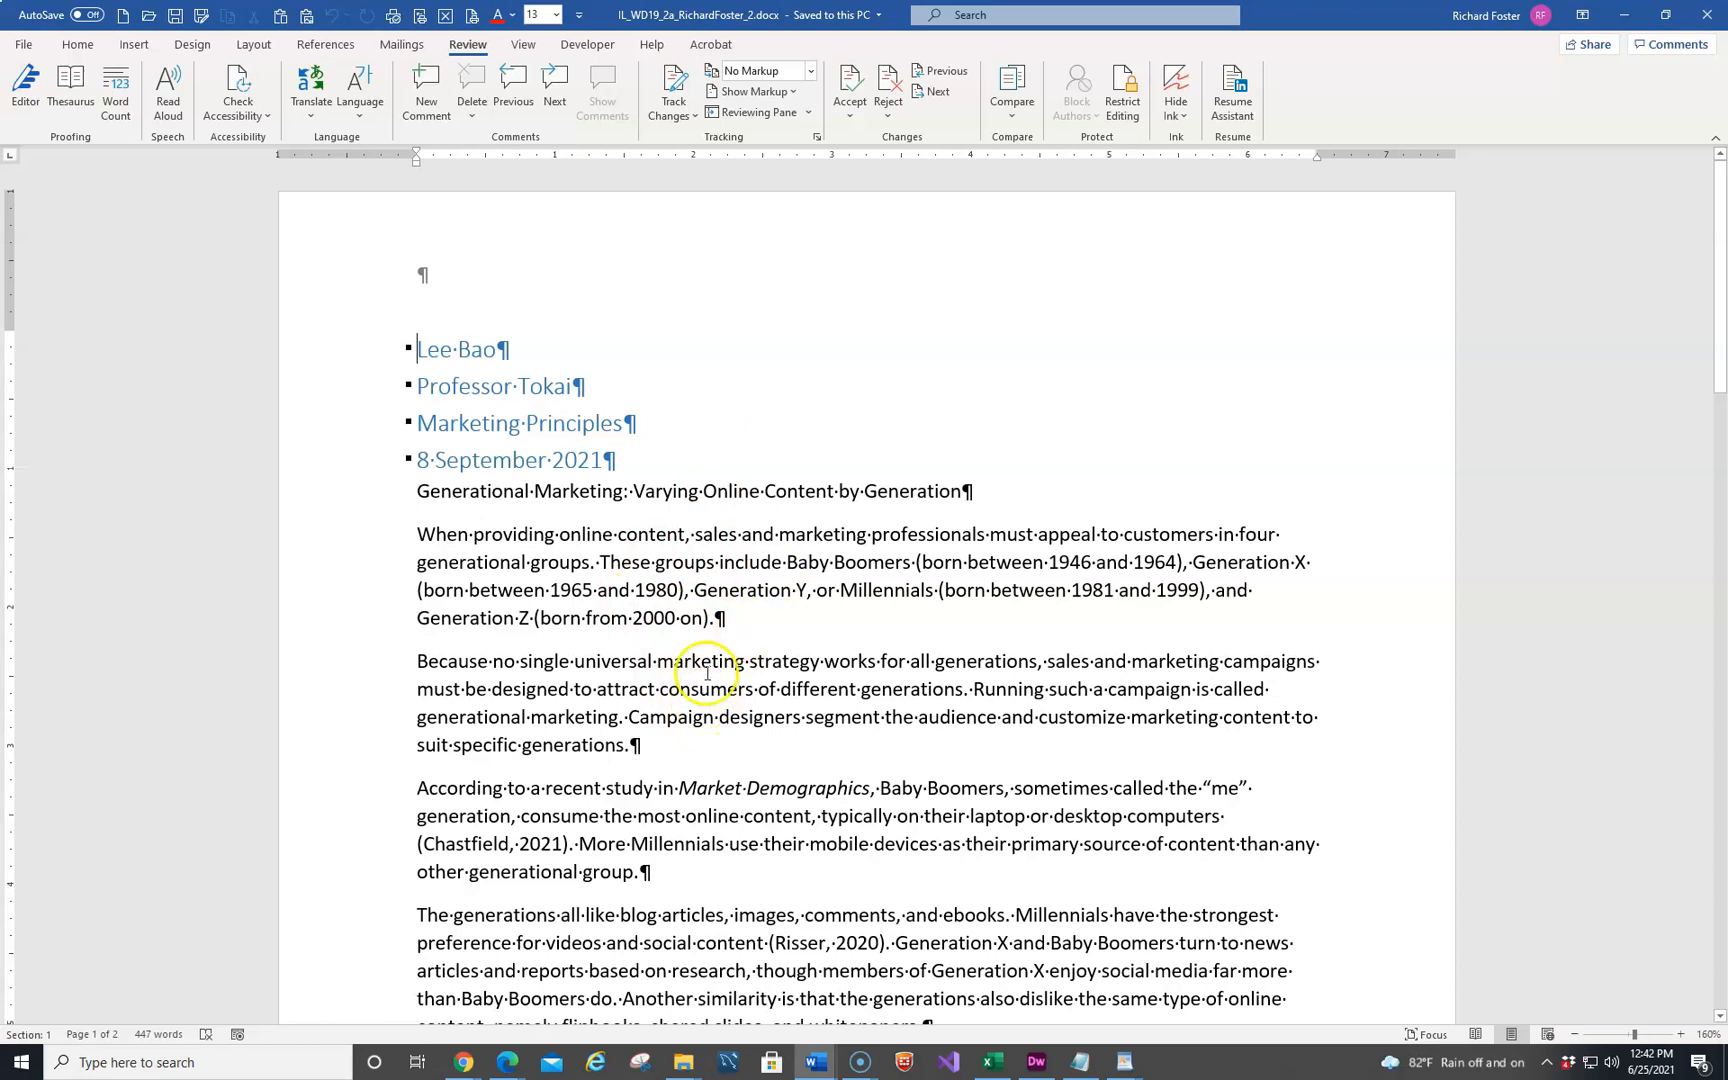
Change the document's citation and bibliography style to MLA Seventh Edition
{"action": "left_click", "coordinate": [310, 47]}
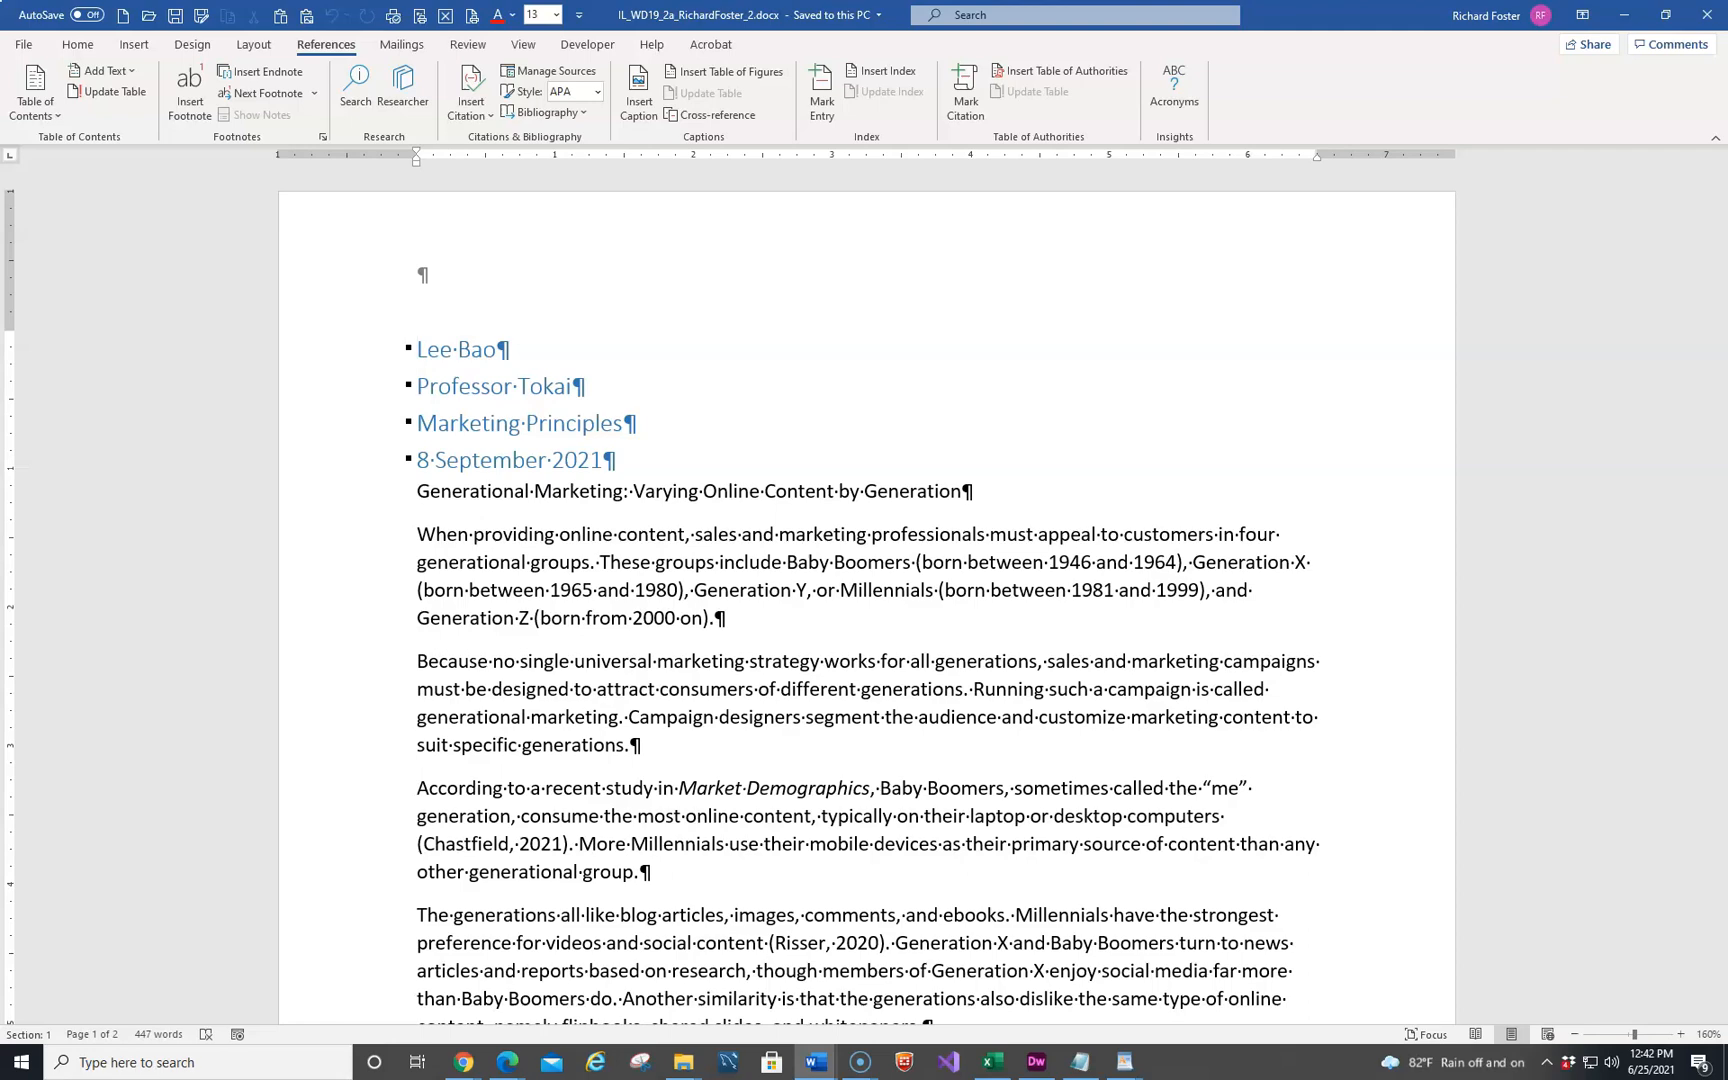
{"action": "scroll", "coordinate": [672, 643], "scroll_direction": "down", "scroll_amount": 9}
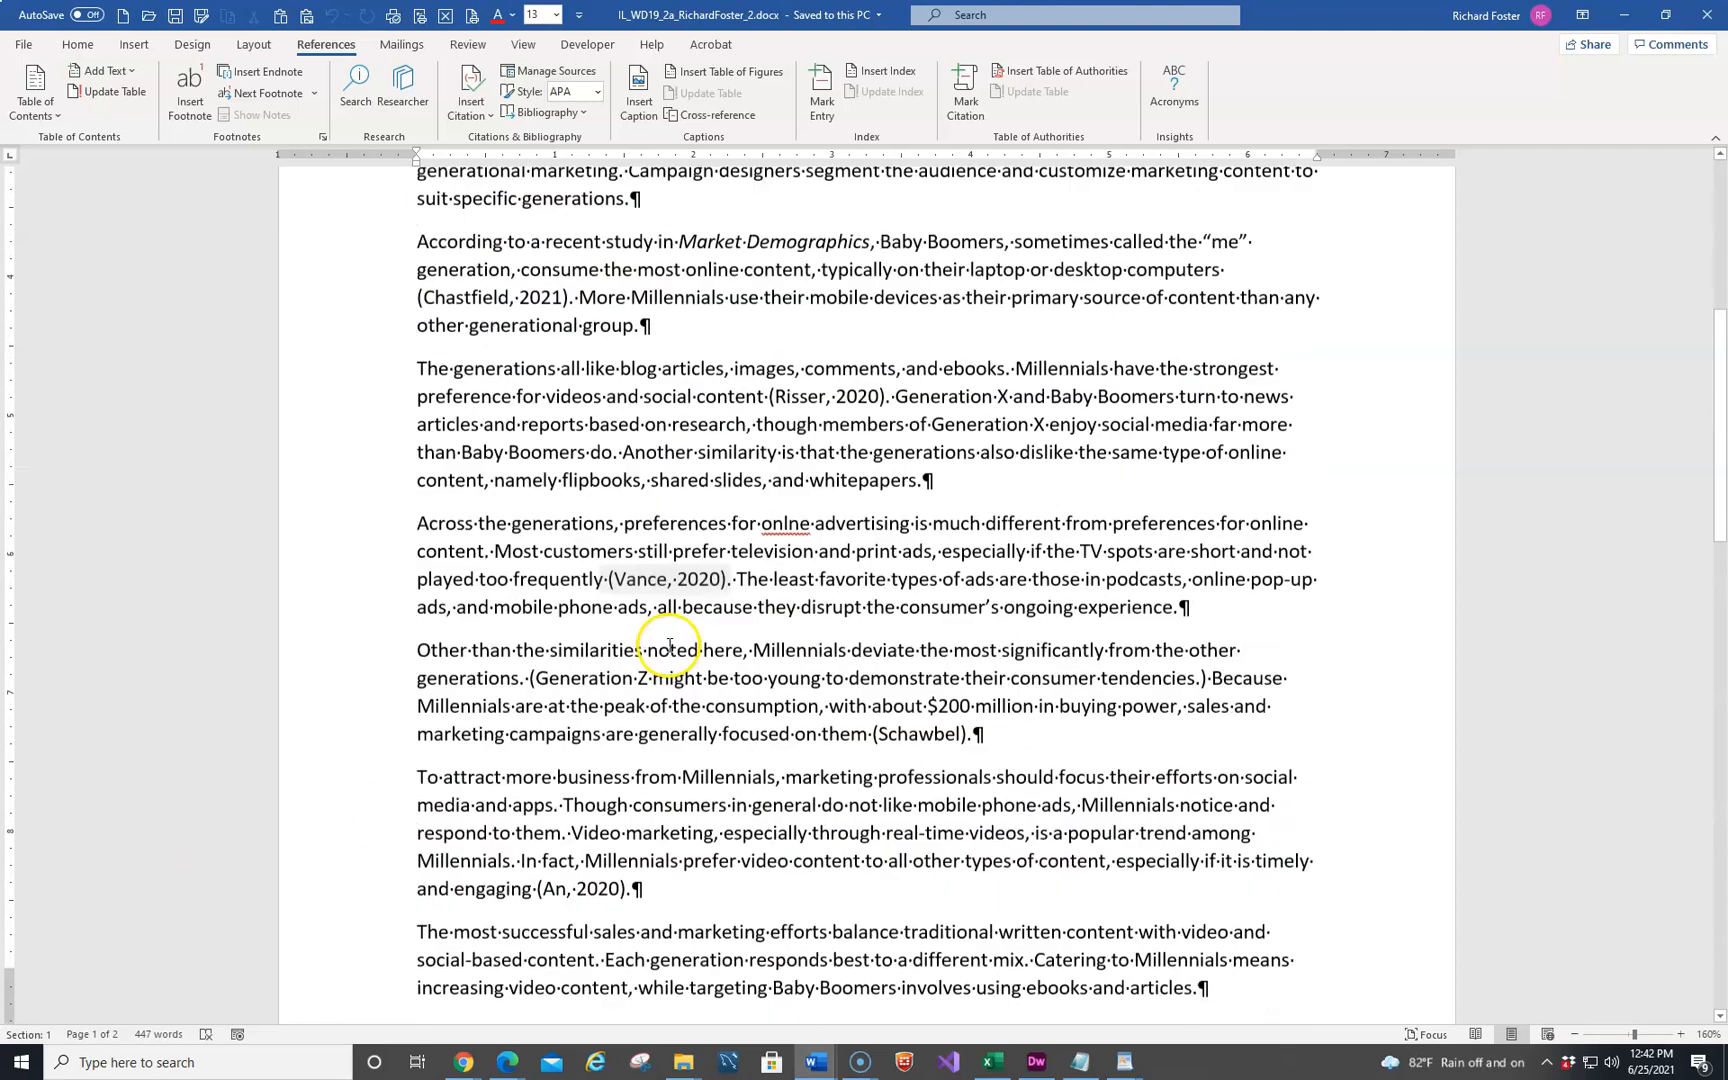
{"action": "scroll", "coordinate": [680, 730], "scroll_direction": "down", "scroll_amount": 1}
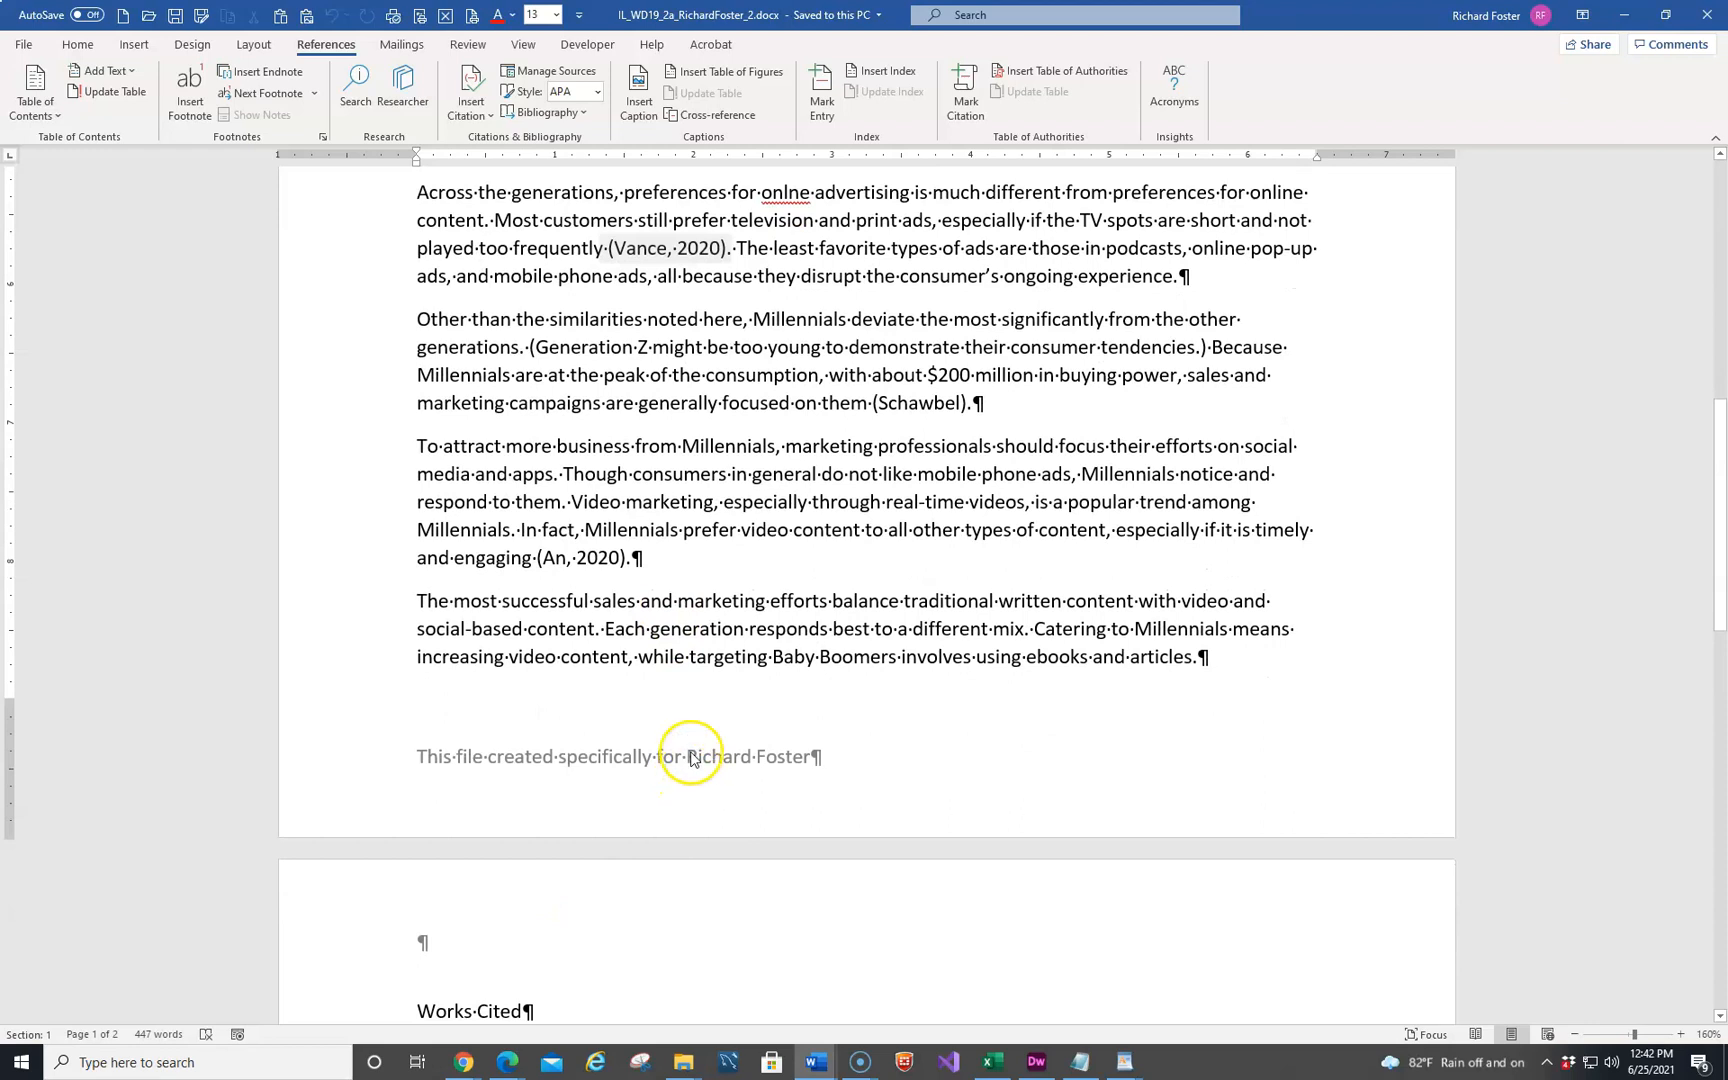
{"action": "scroll", "coordinate": [690, 720], "scroll_direction": "up", "scroll_amount": 4}
{"action": "scroll", "coordinate": [690, 670], "scroll_direction": "up", "scroll_amount": 6}
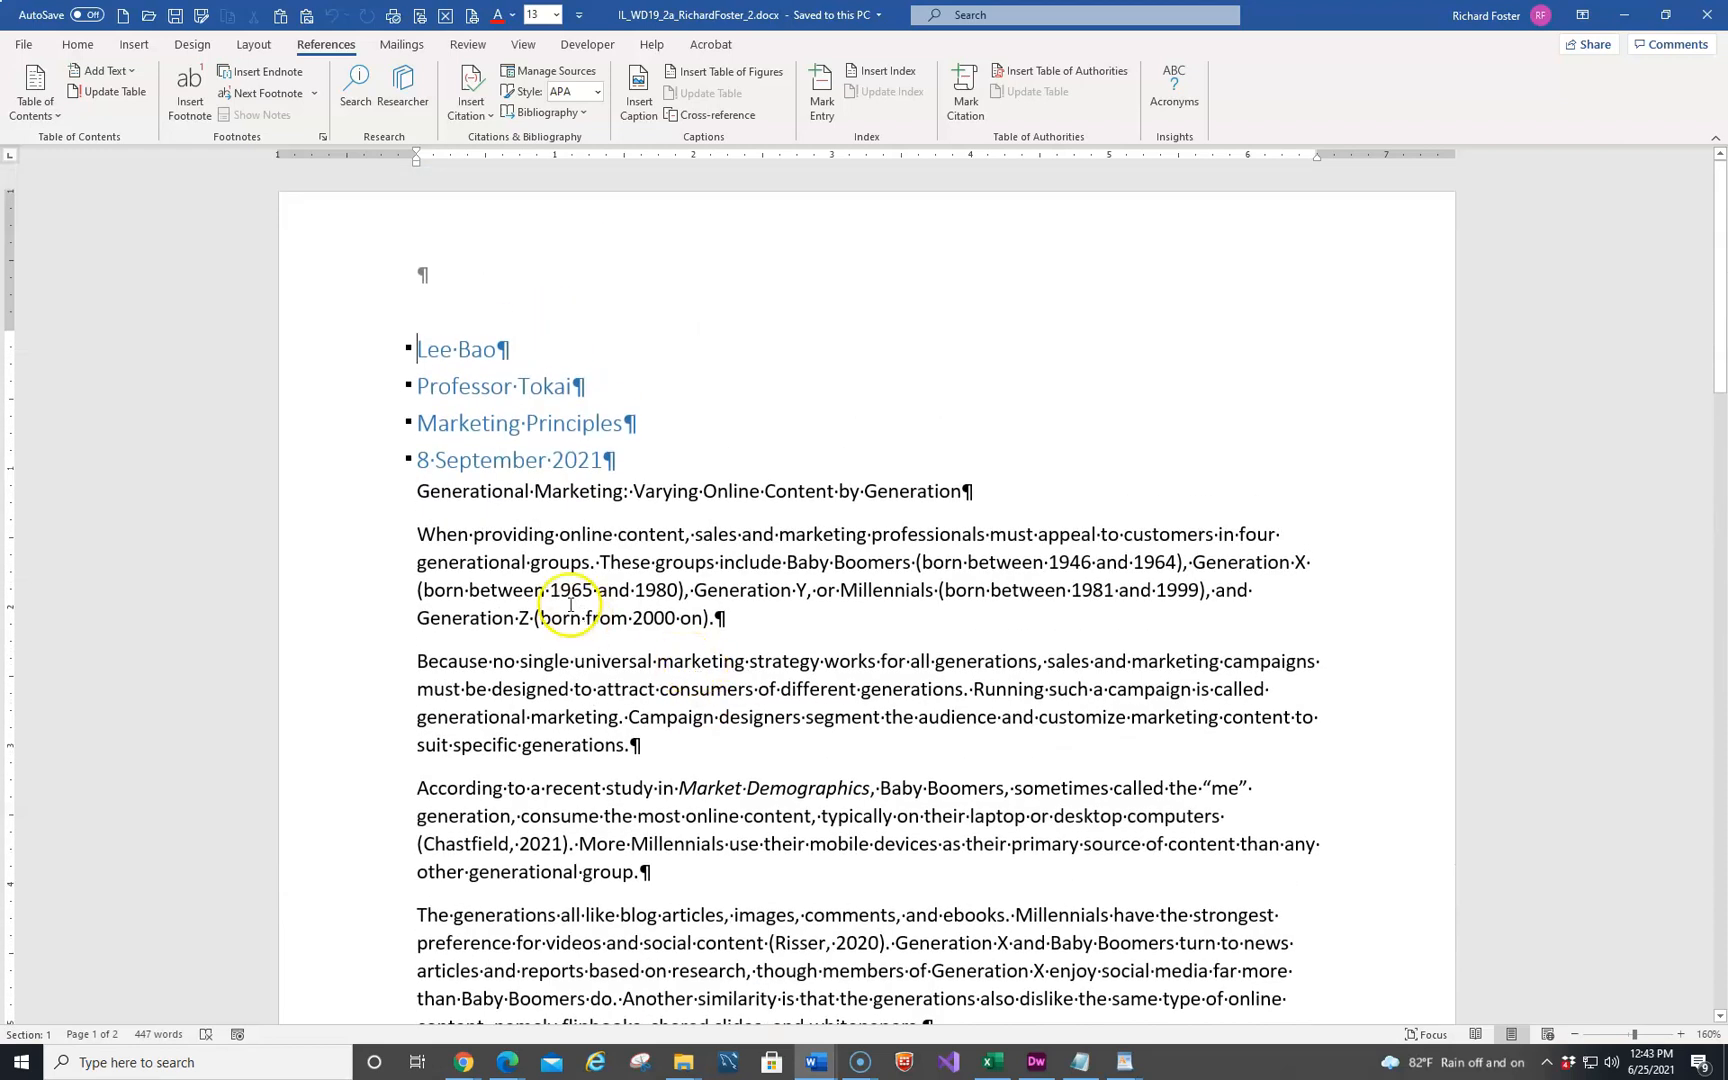
{"action": "key", "text": "ctrl+Home"}
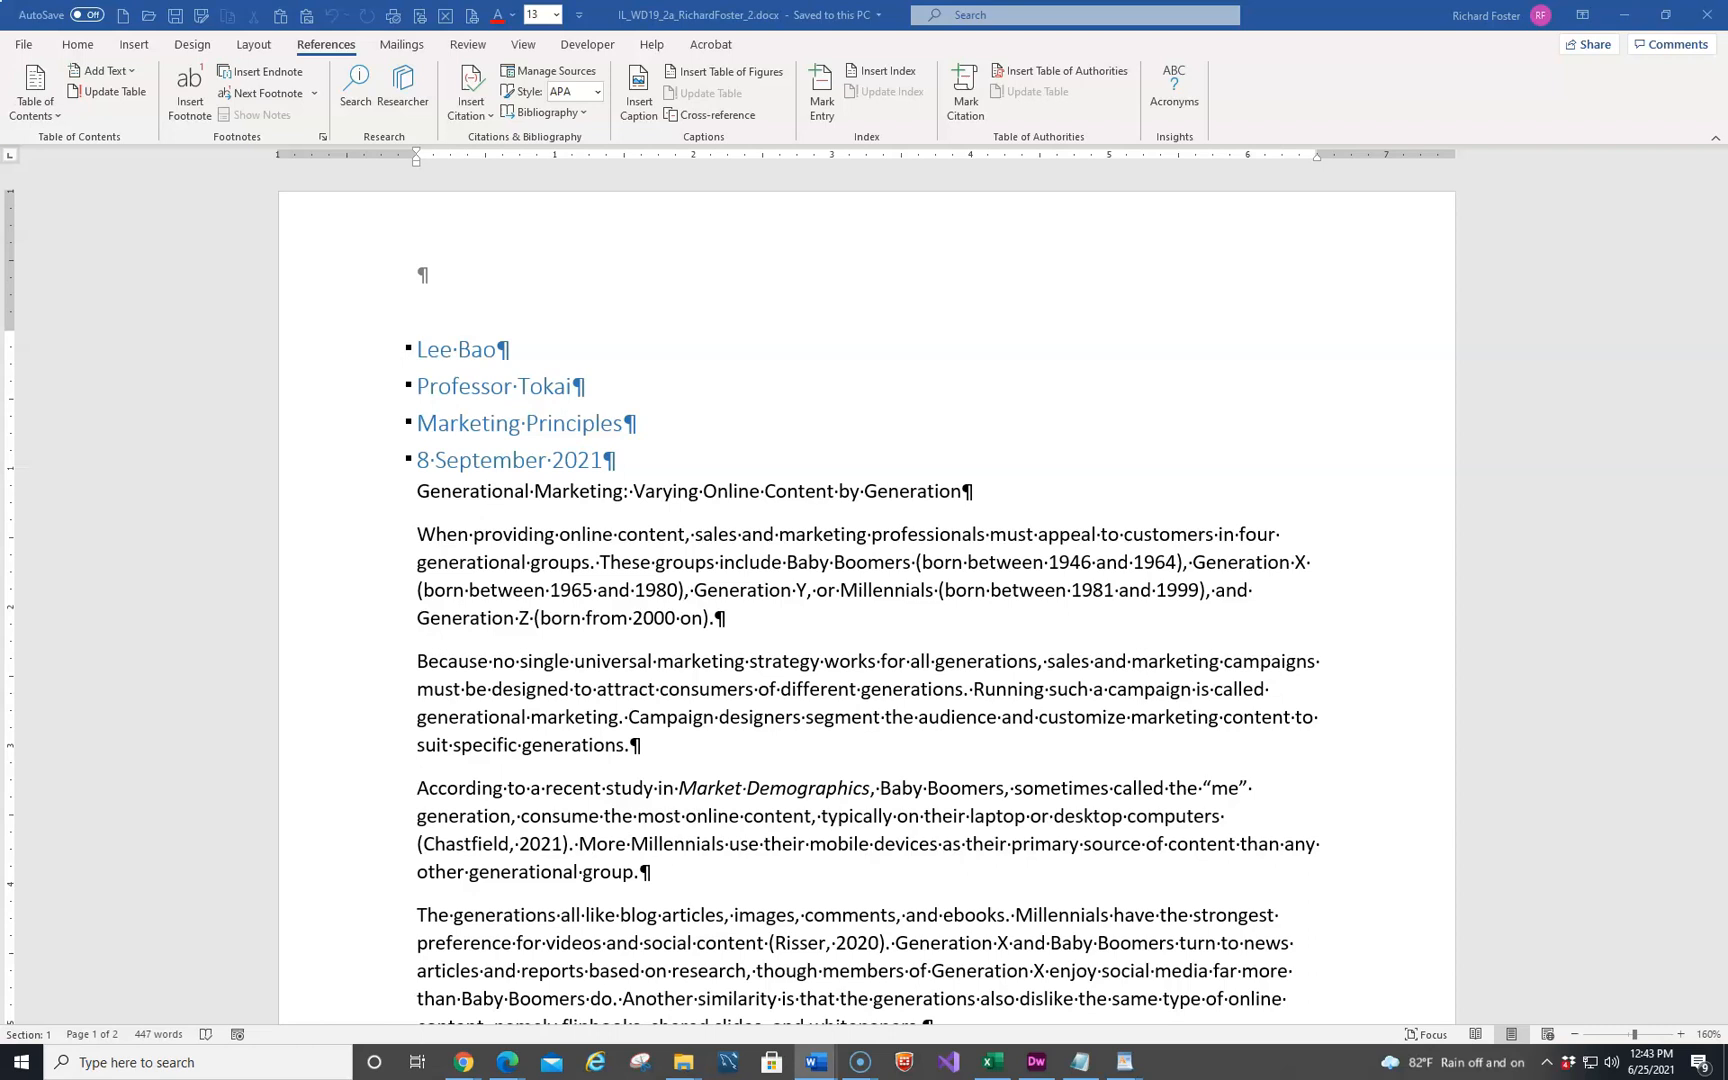
{"action": "left_click", "coordinate": [595, 91]}
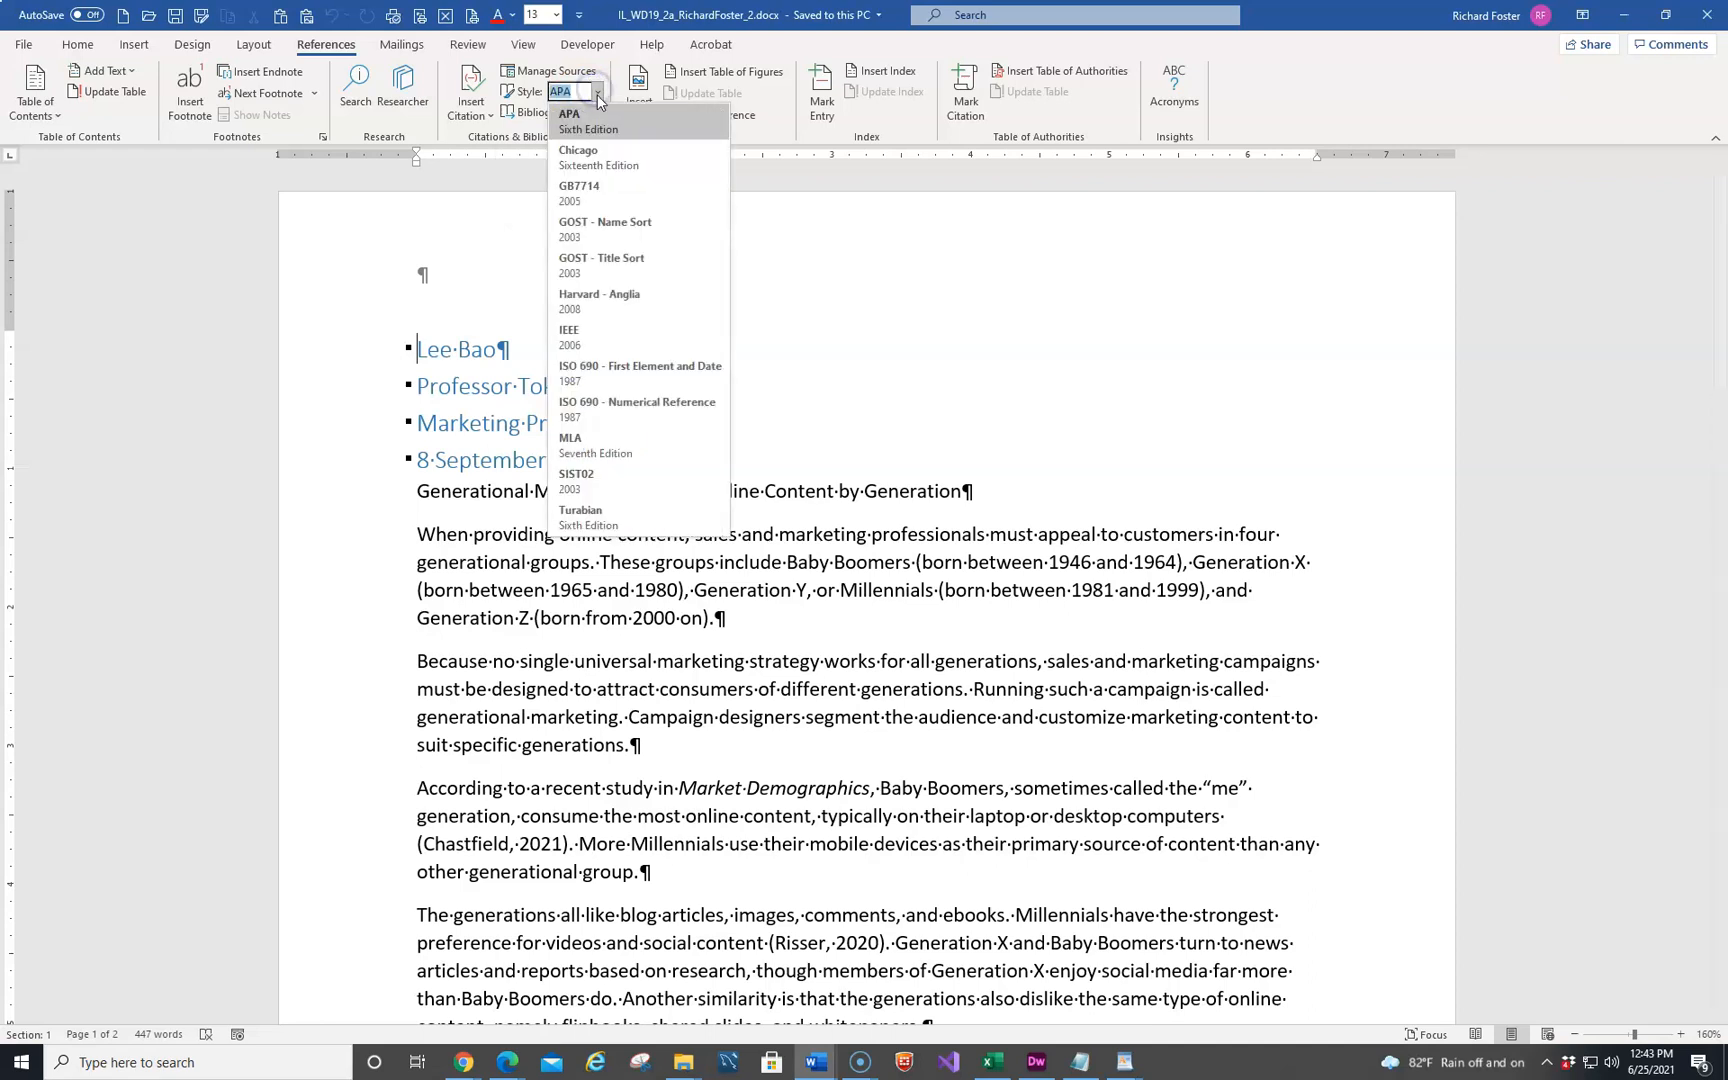
{"action": "left_click", "coordinate": [584, 442]}
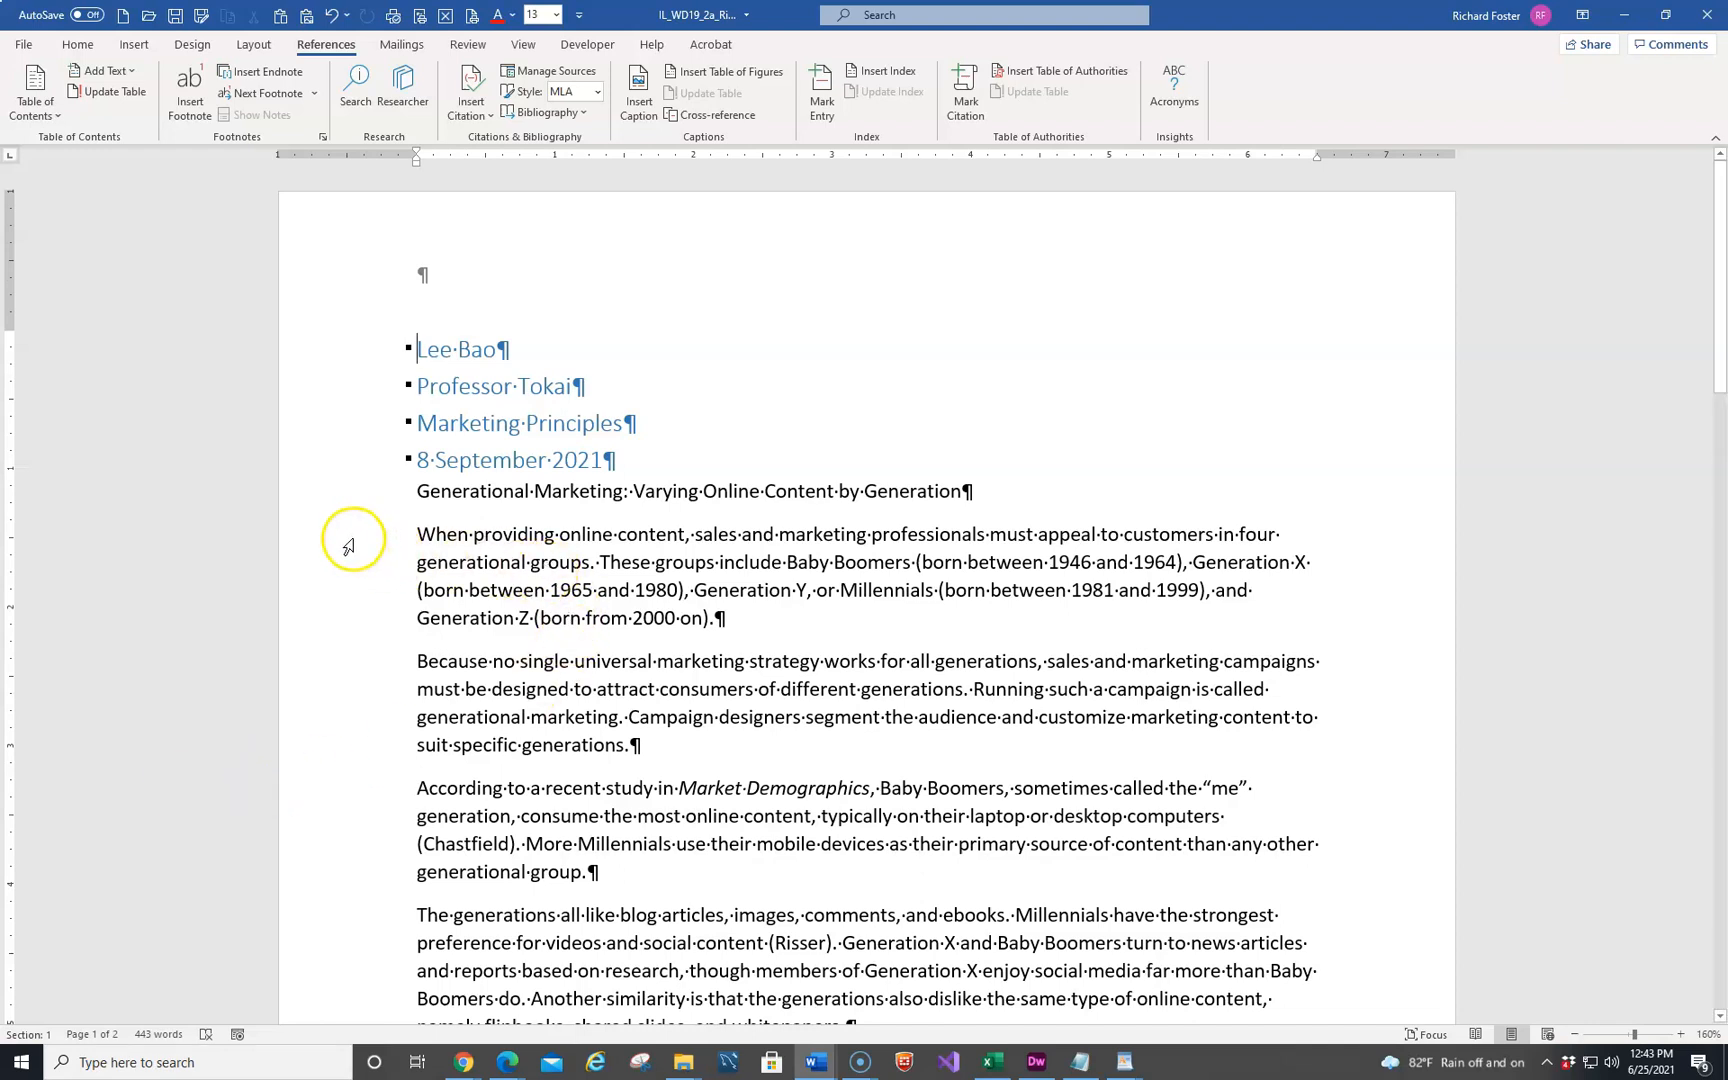
Format the first body paragraph, starting "When providing online content", in Times New Roman at 12 points
{"action": "left_click_drag", "start_coordinate": [347, 545], "coordinate": [349, 617]}
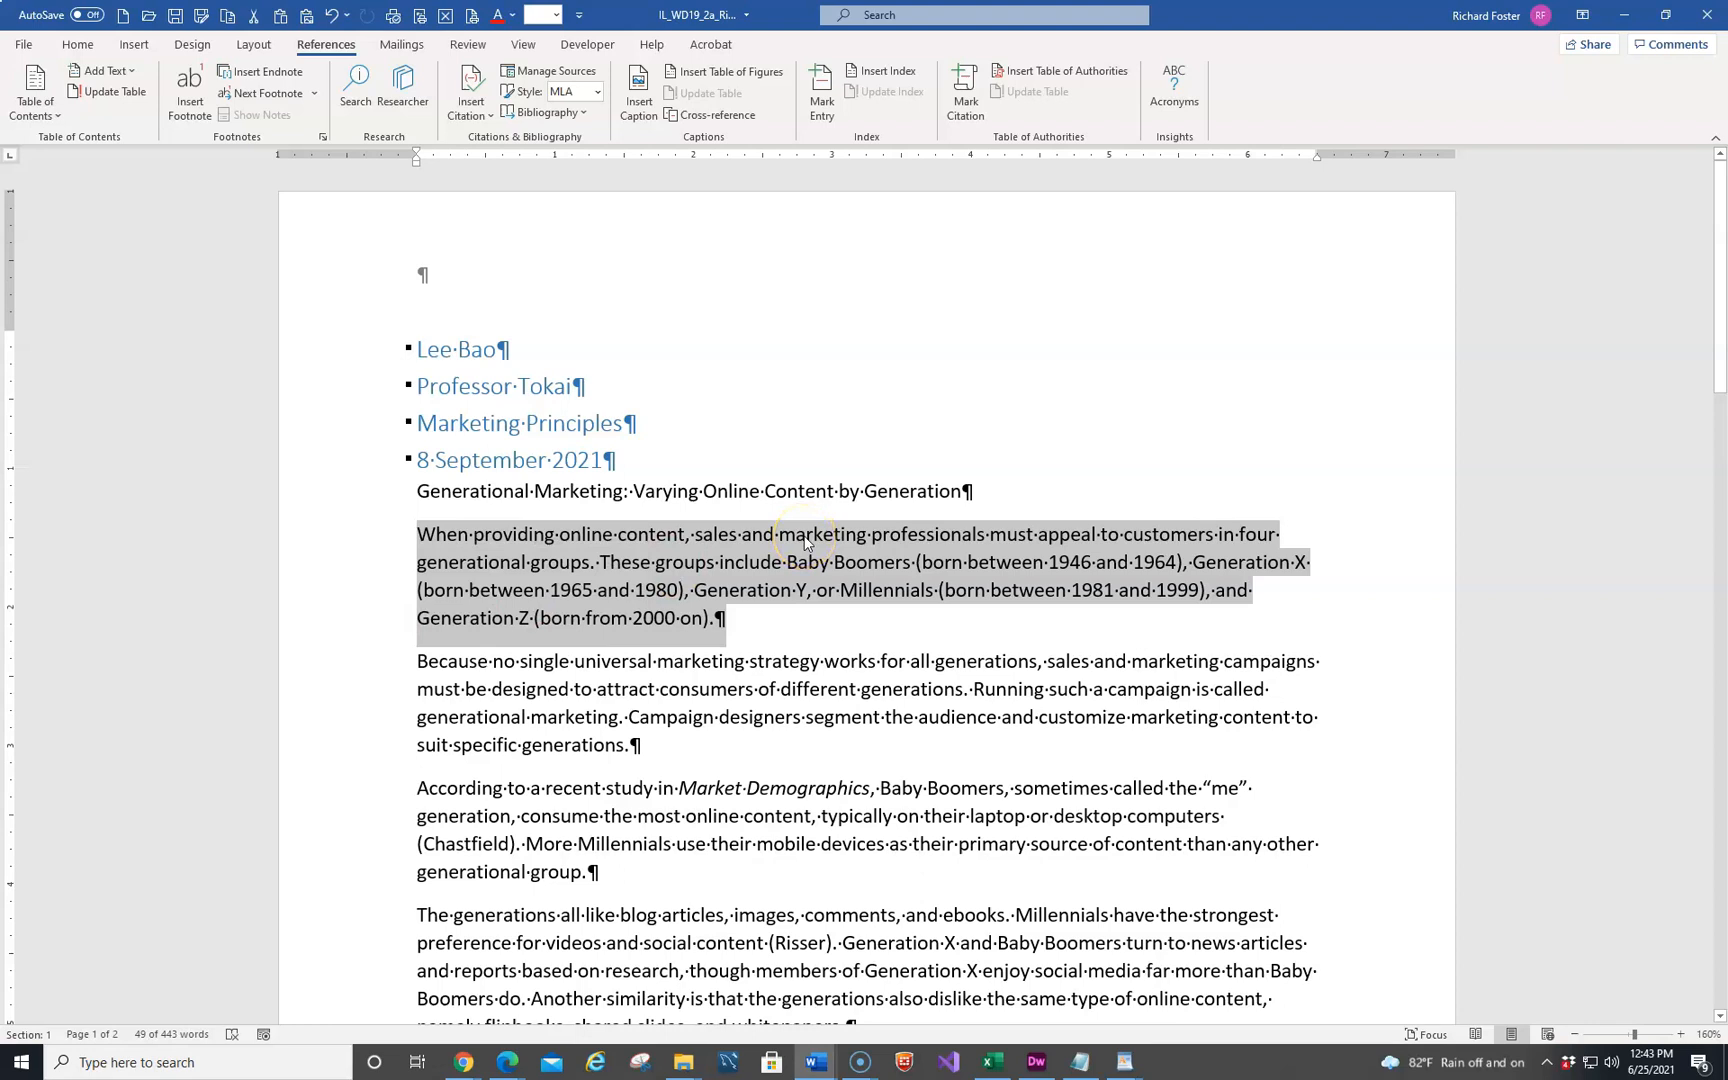
{"action": "left_click", "coordinate": [79, 47]}
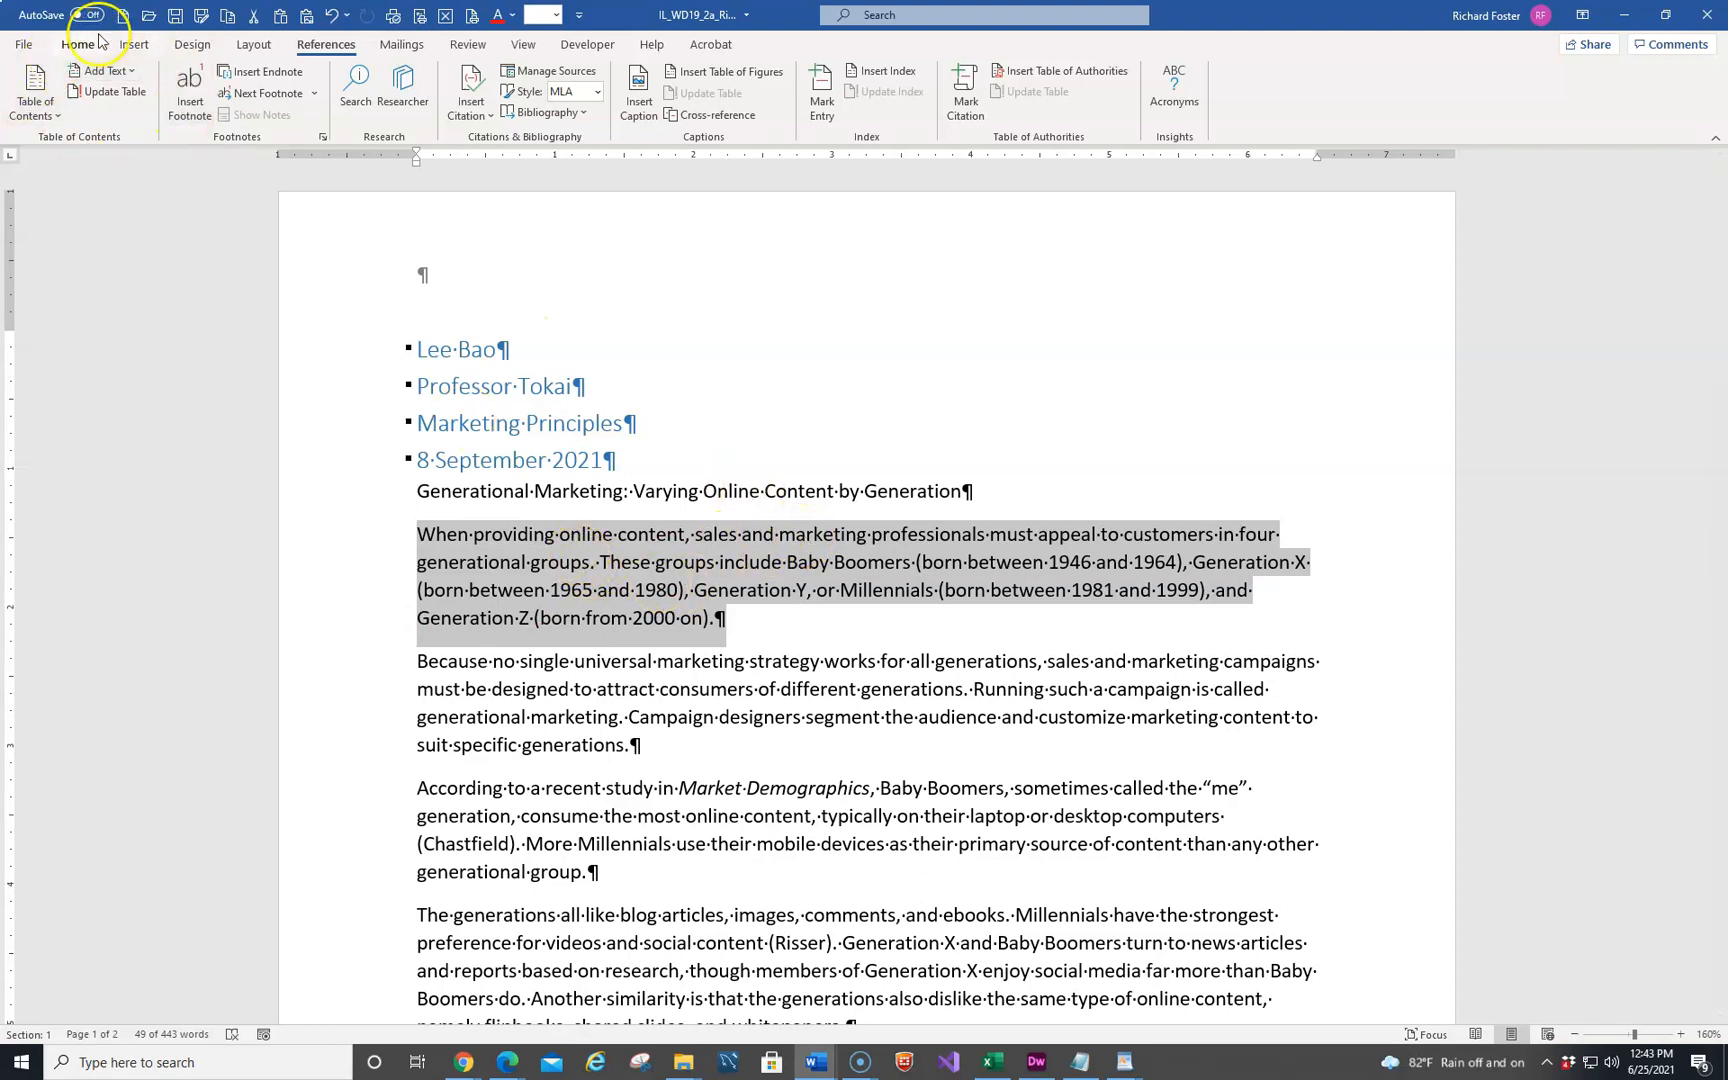
{"action": "left_click", "coordinate": [80, 44]}
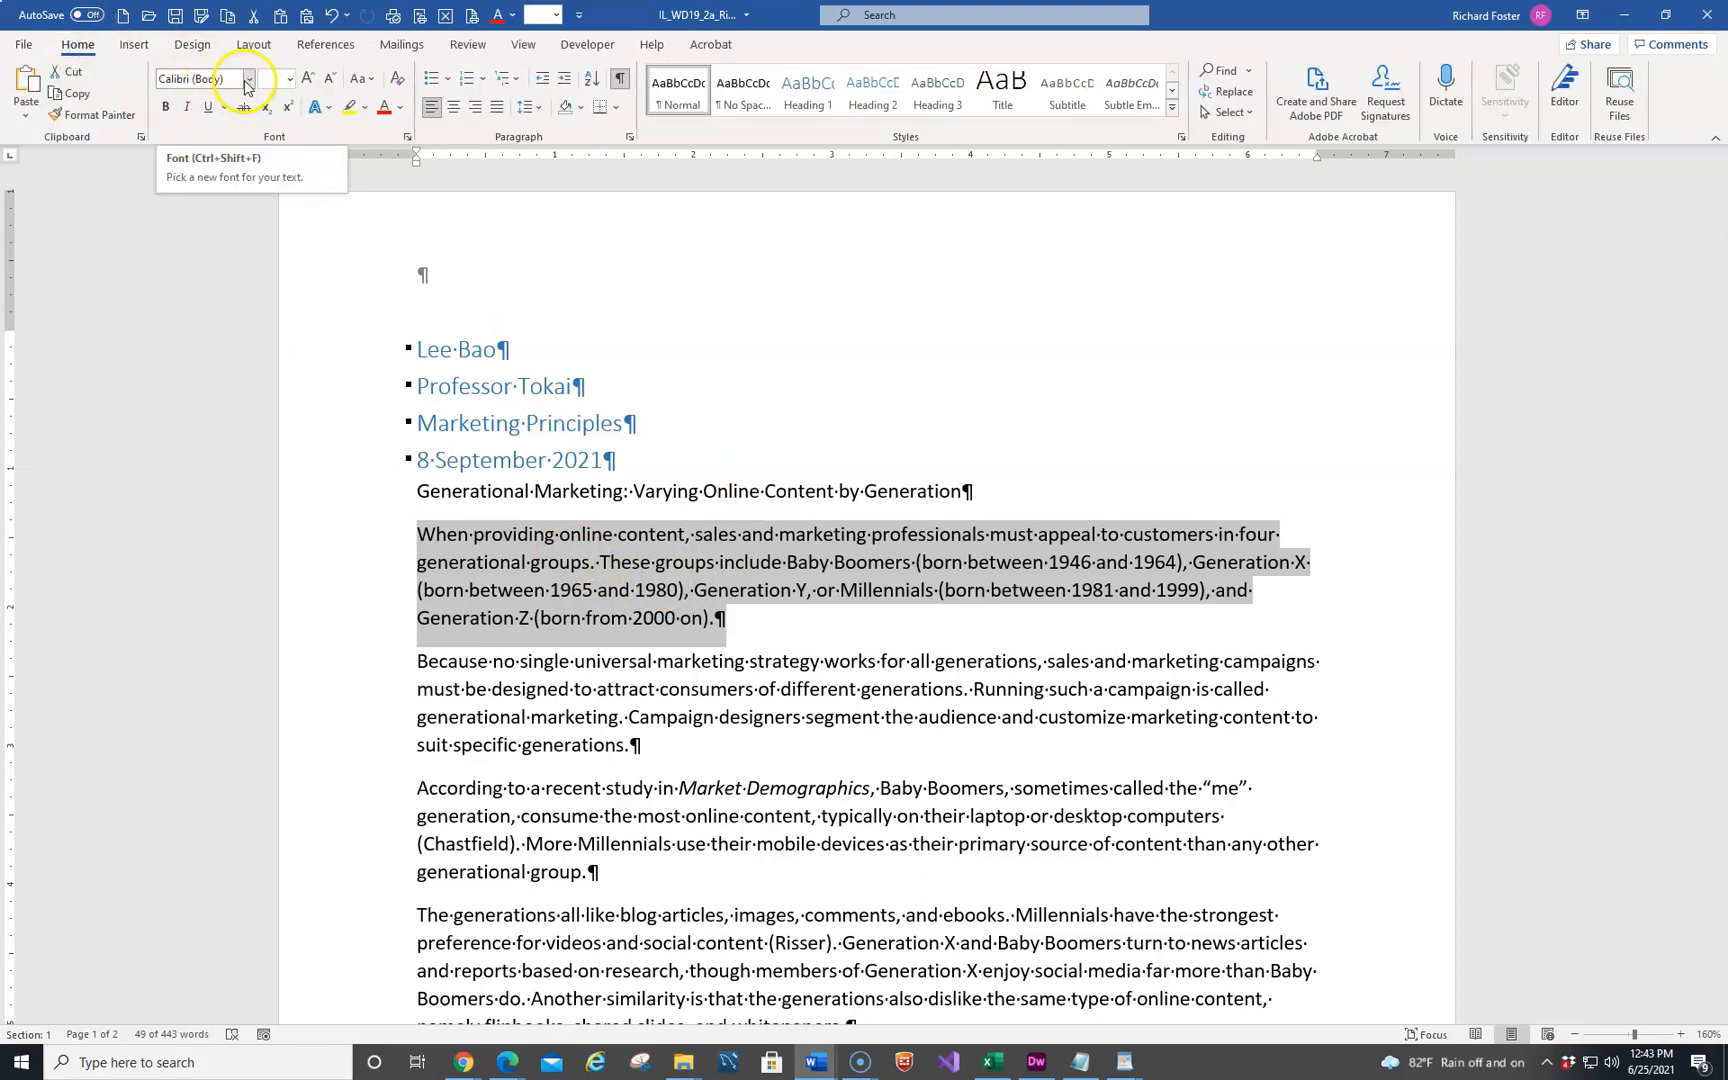
{"action": "left_click", "coordinate": [248, 80]}
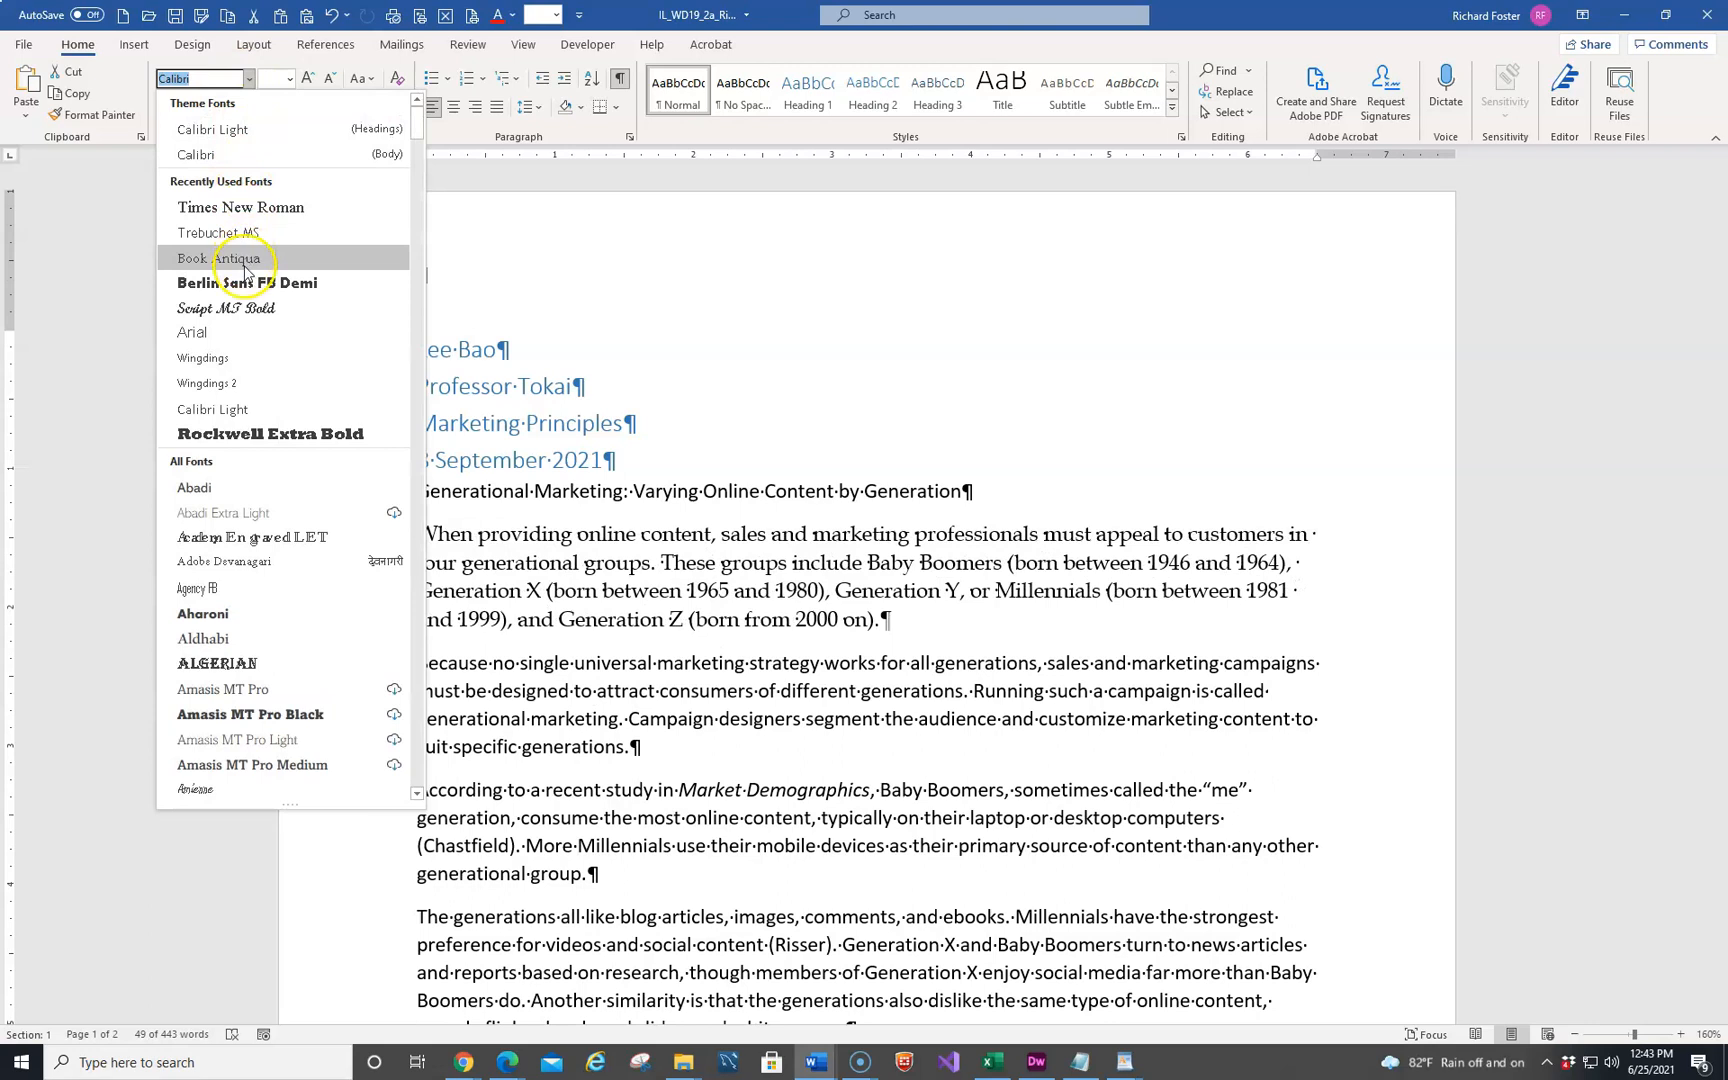
{"action": "left_click", "coordinate": [238, 208]}
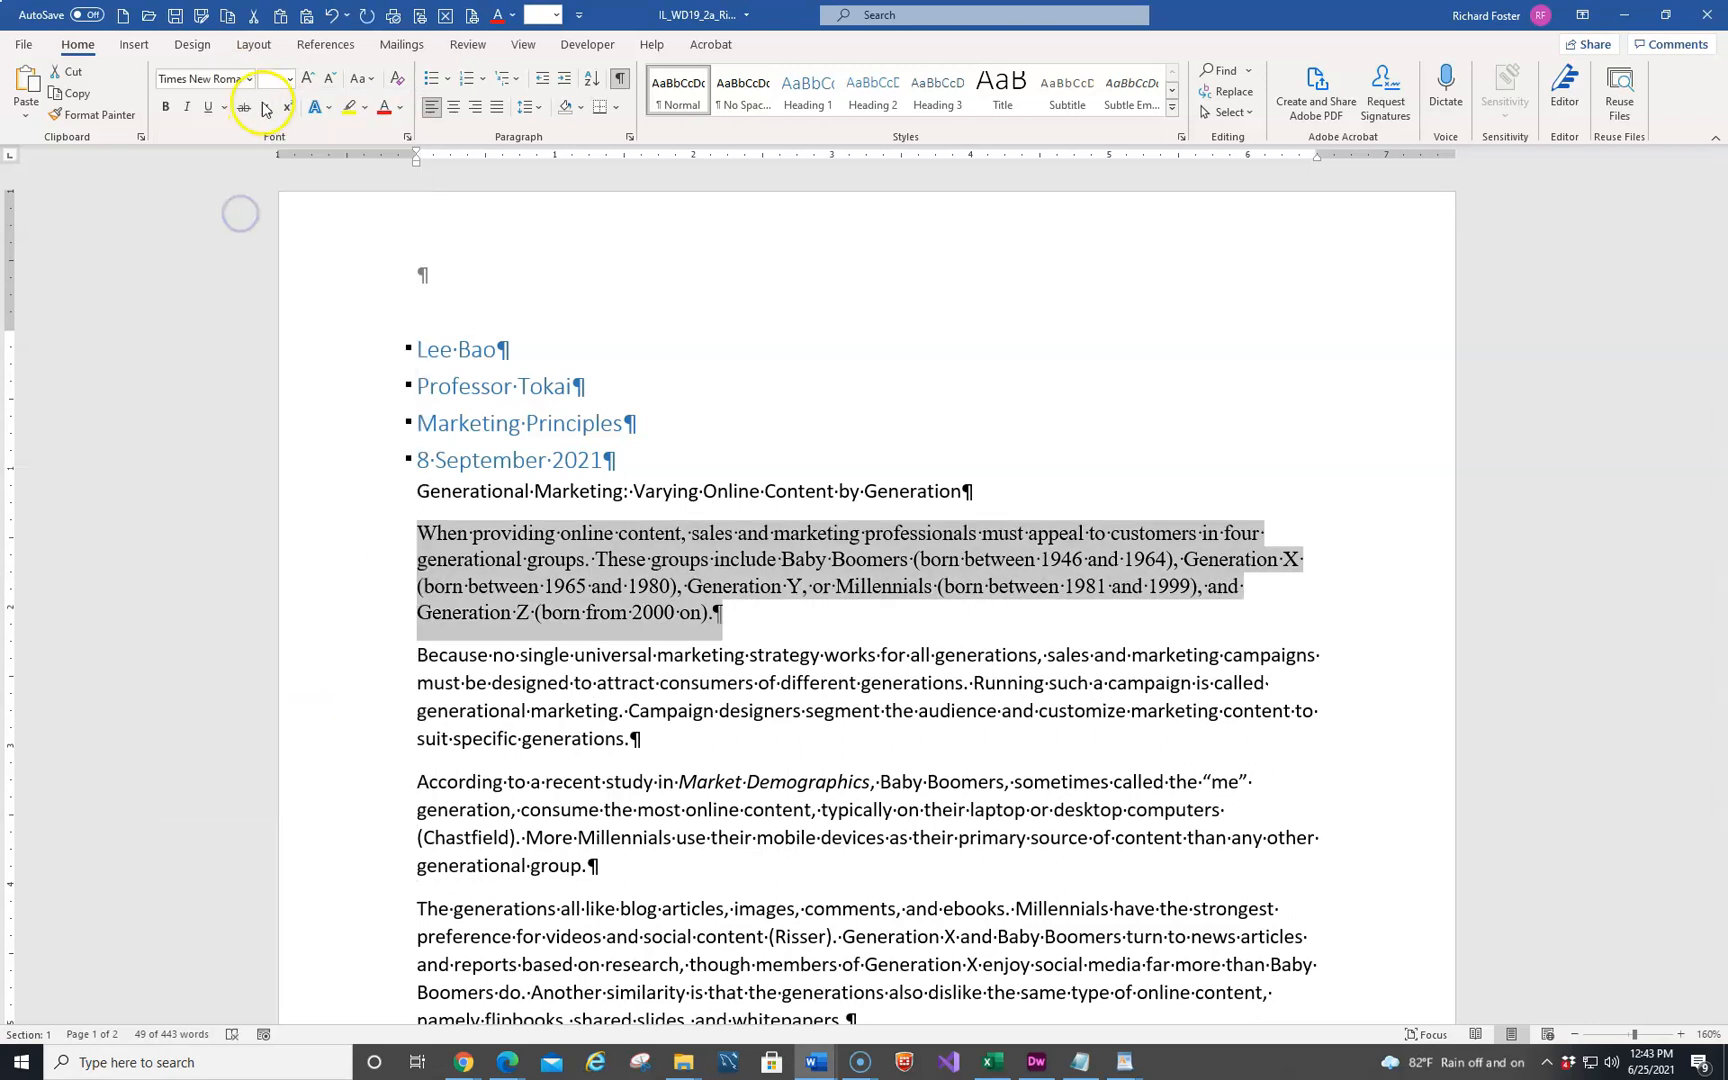
{"action": "left_click", "coordinate": [289, 79]}
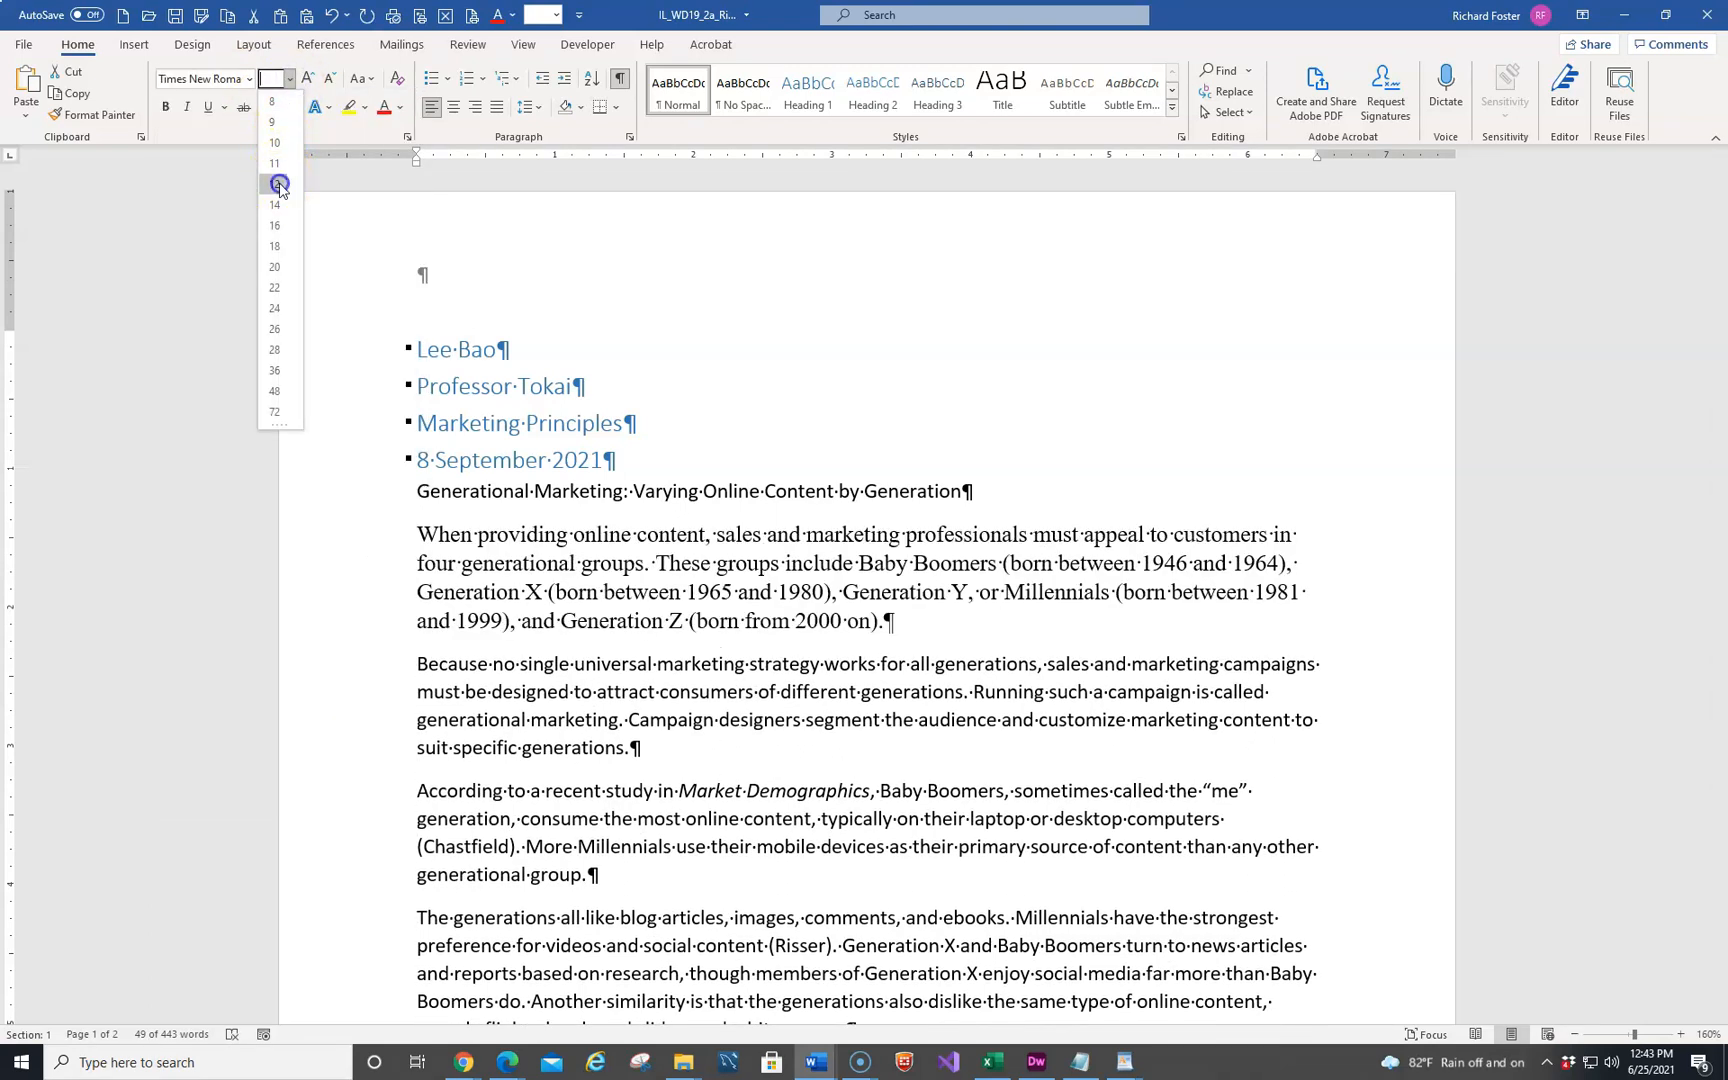
{"action": "left_click", "coordinate": [279, 187]}
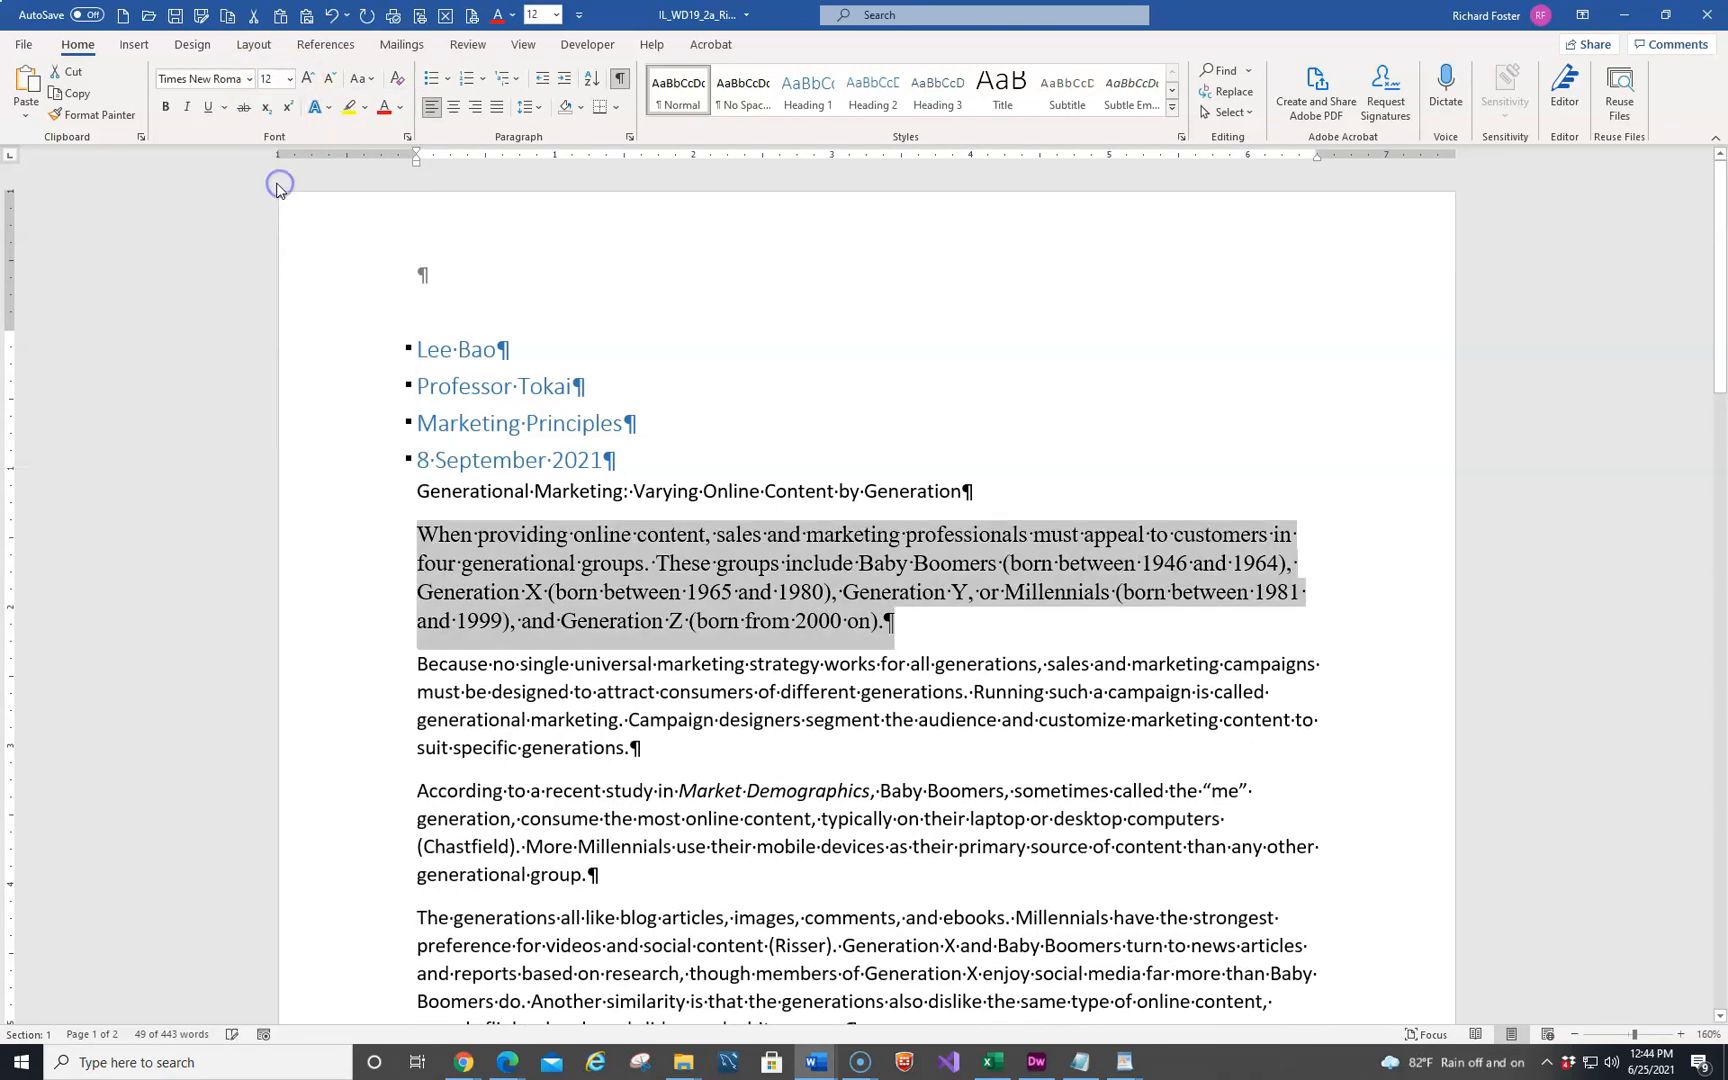
Set the first body paragraph's line spacing to 2.0 and remove the space after it
{"action": "left_click", "coordinate": [538, 108]}
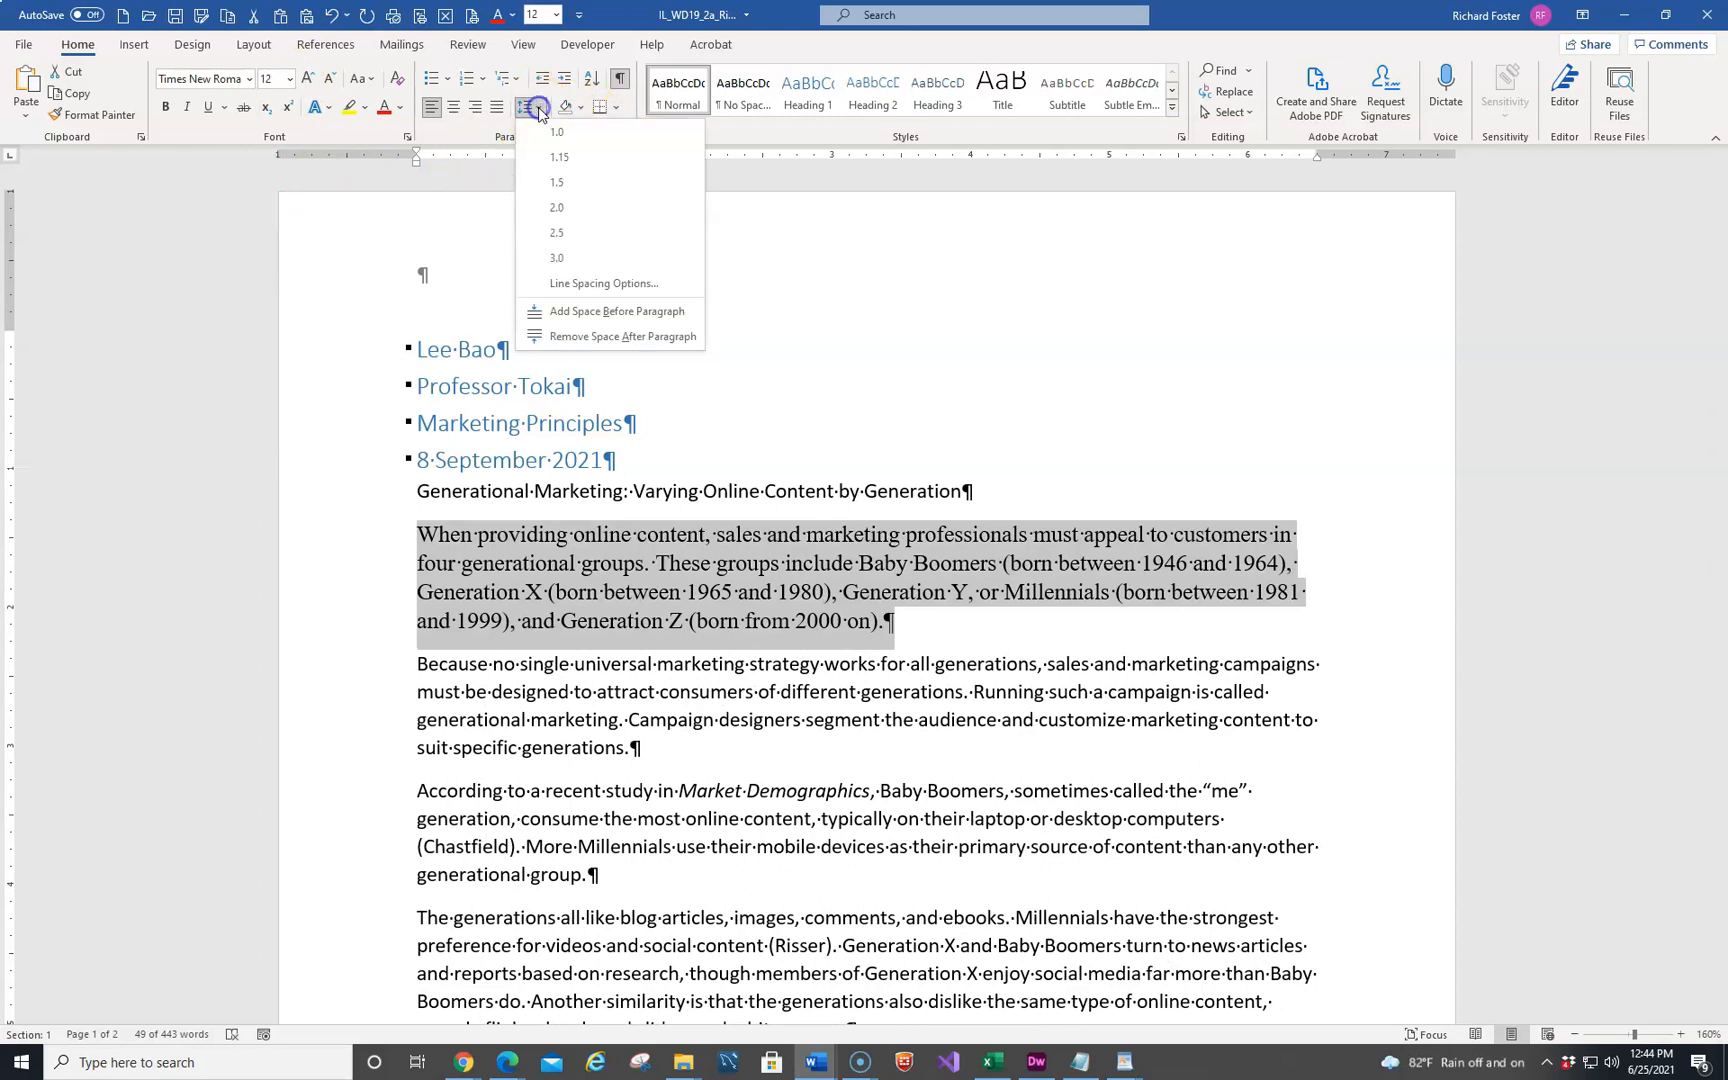
{"action": "left_click", "coordinate": [553, 207]}
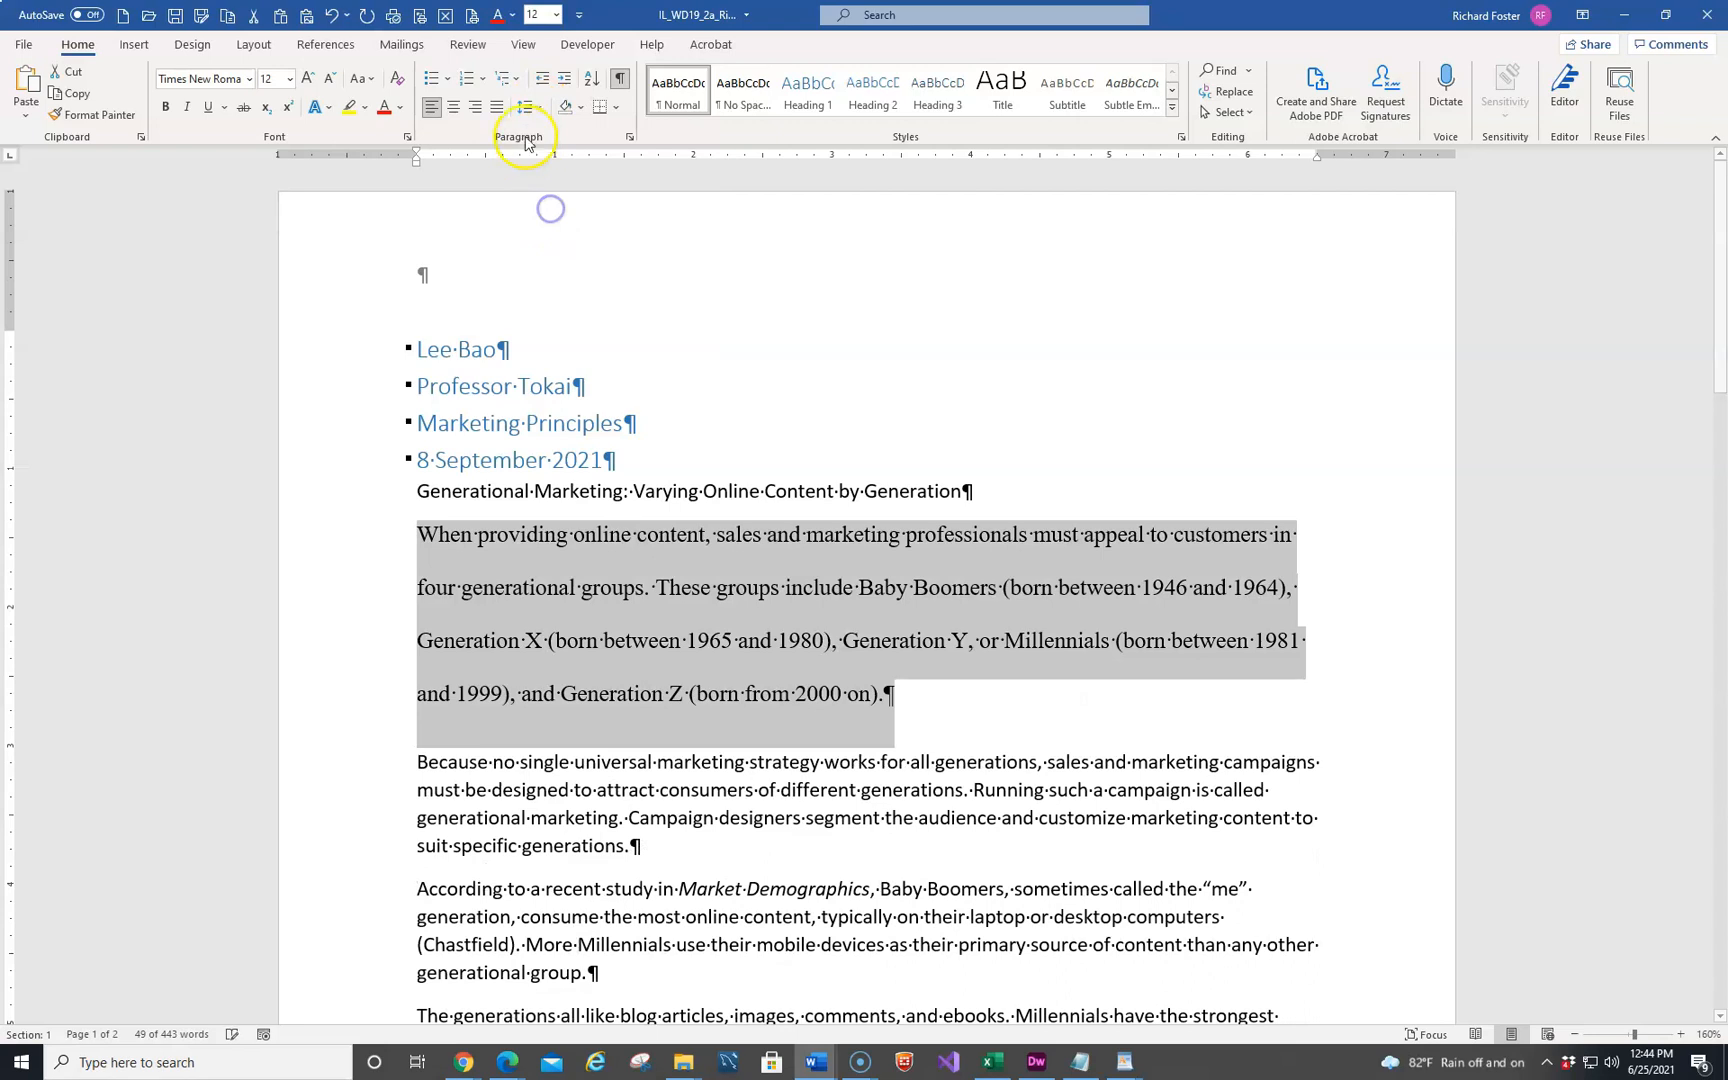
{"action": "left_click", "coordinate": [525, 106]}
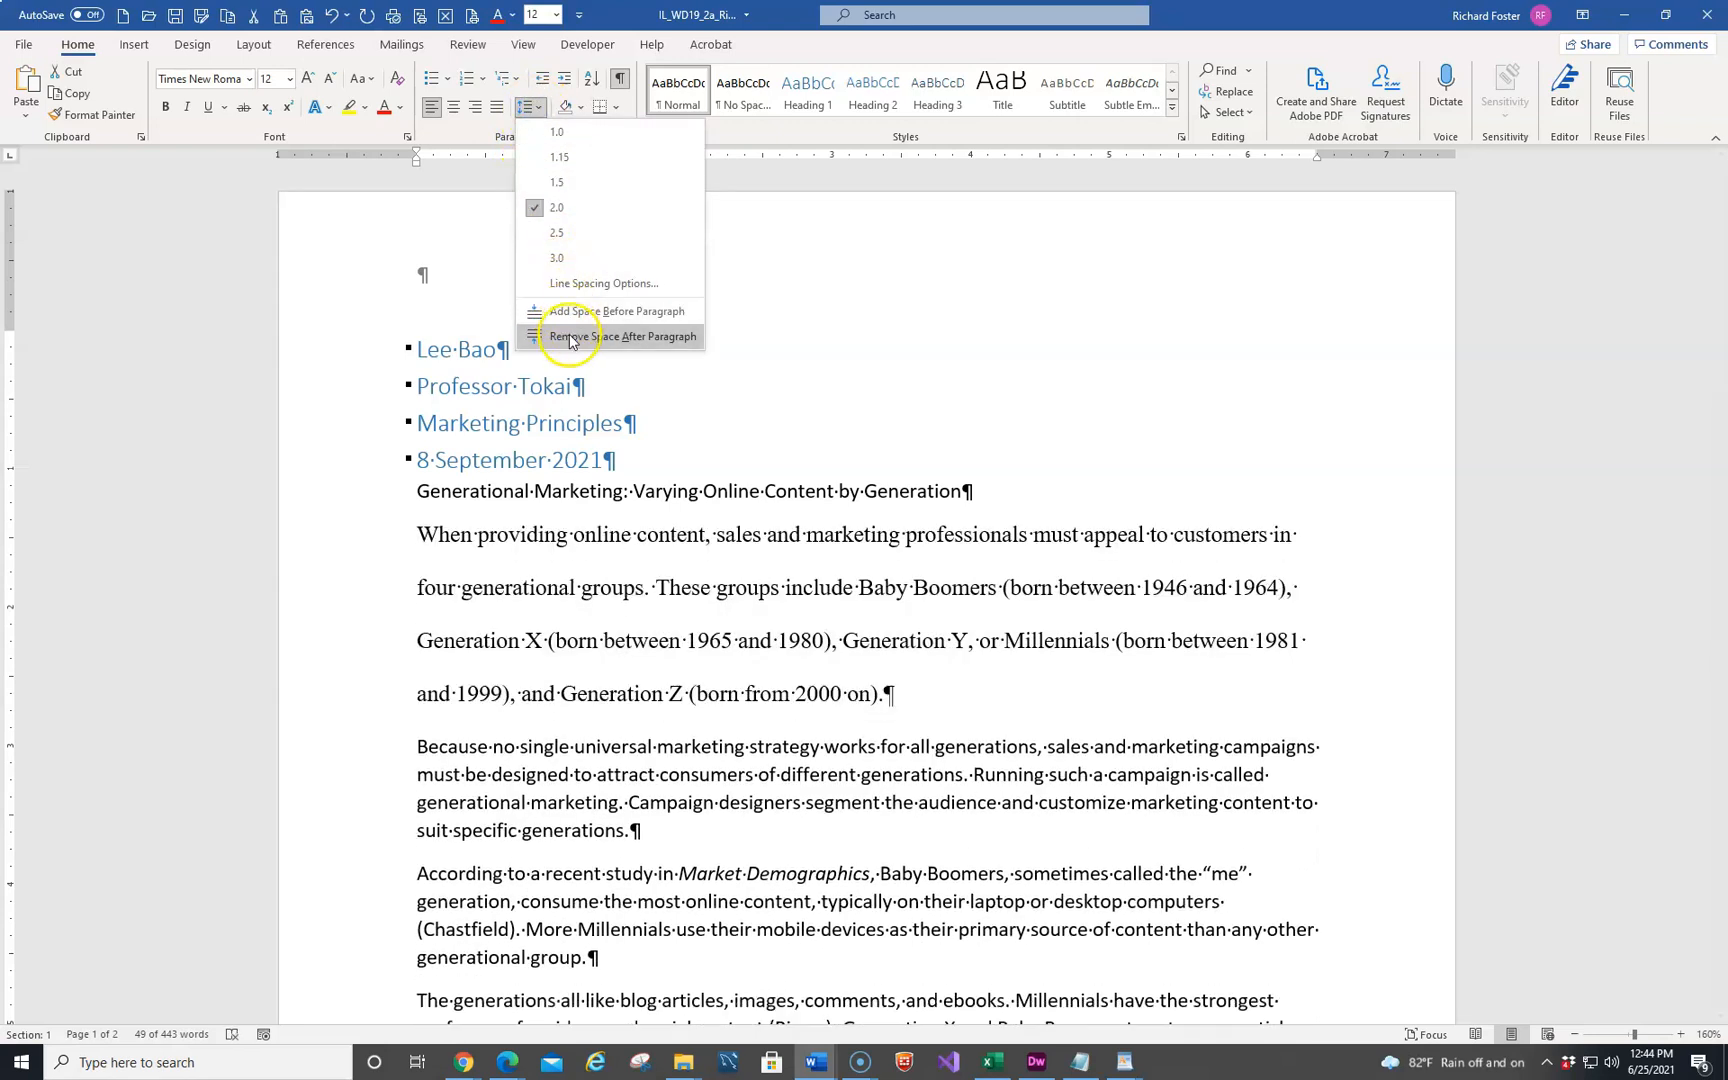
{"action": "left_click", "coordinate": [572, 339]}
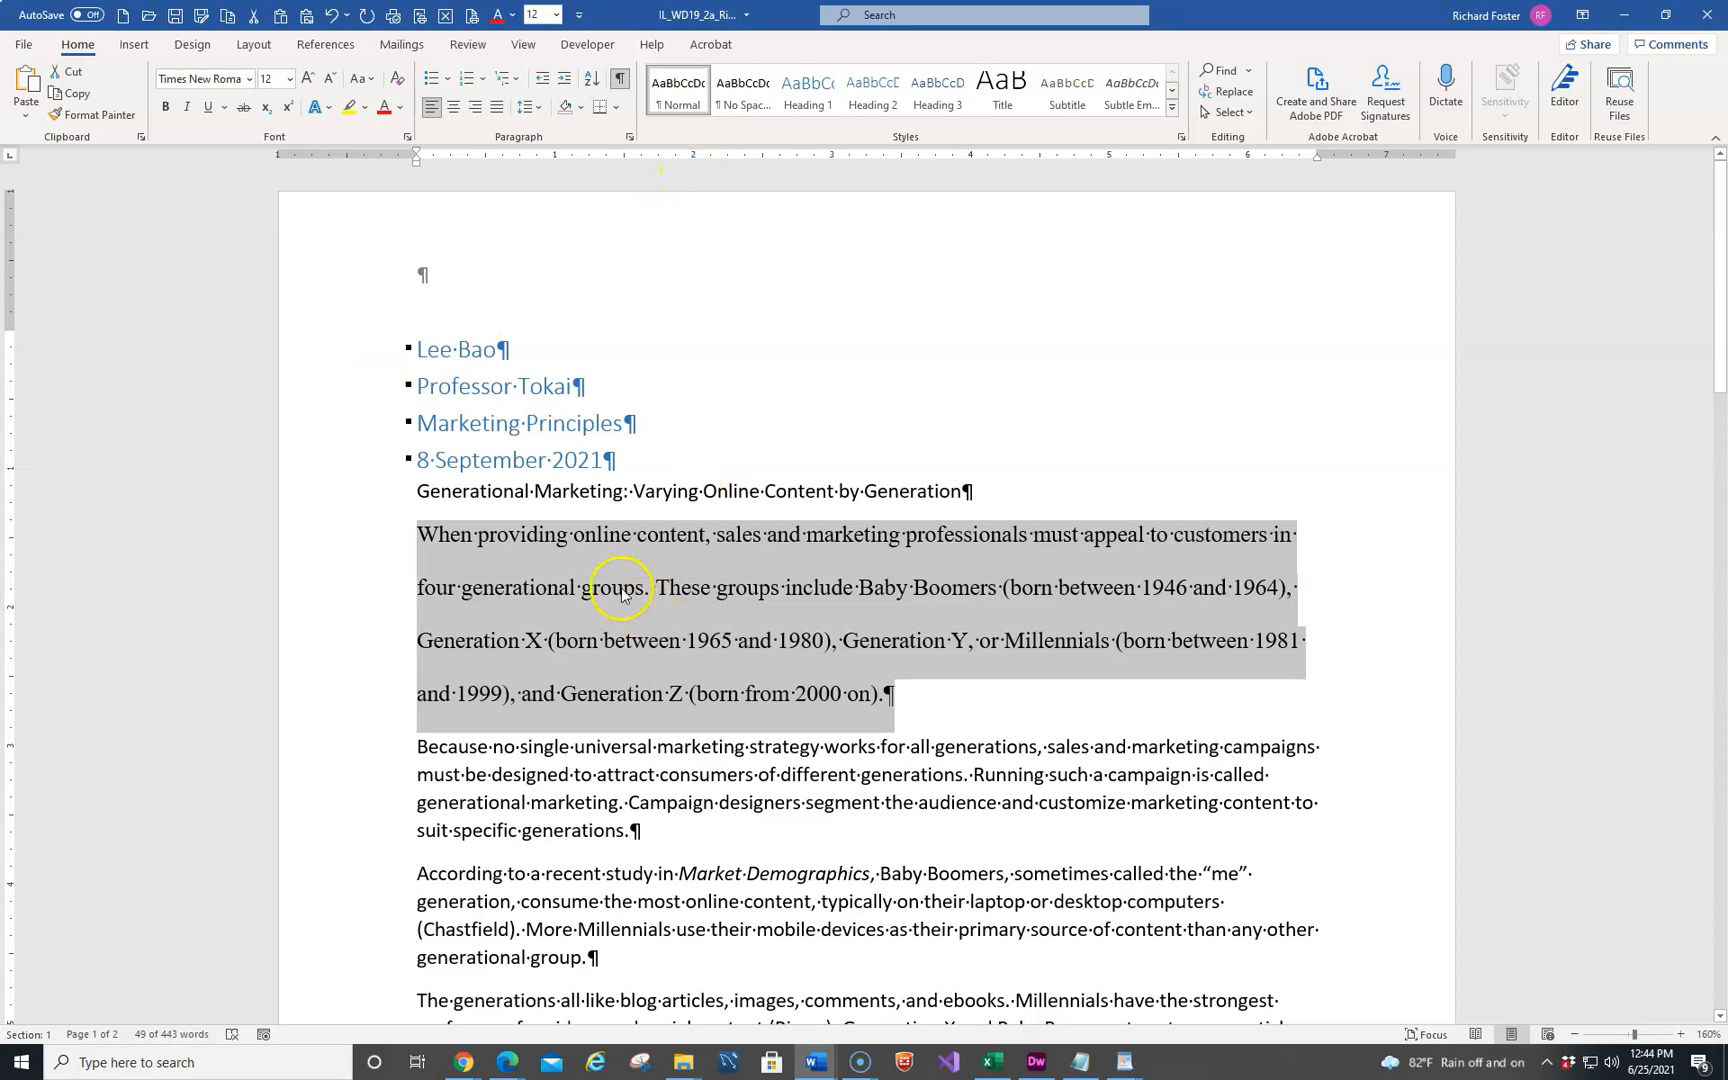
{"action": "right_click", "coordinate": [679, 92]}
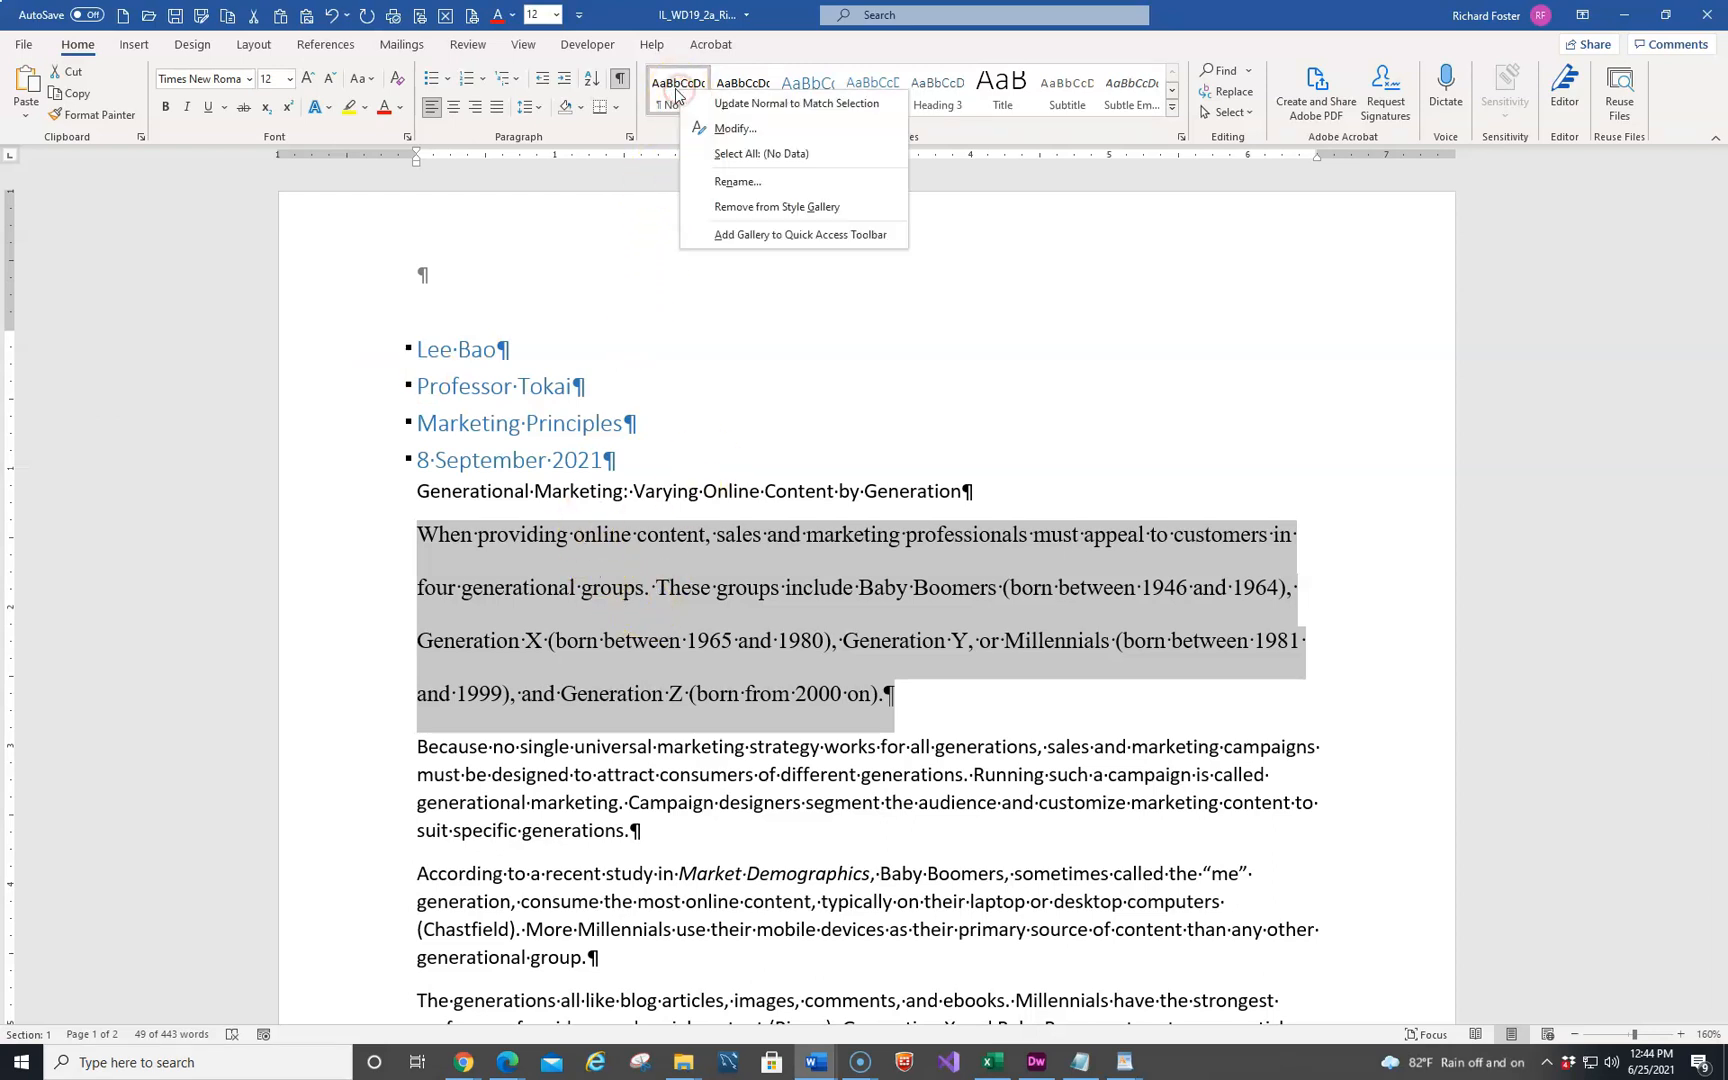
{"action": "left_click", "coordinate": [722, 130]}
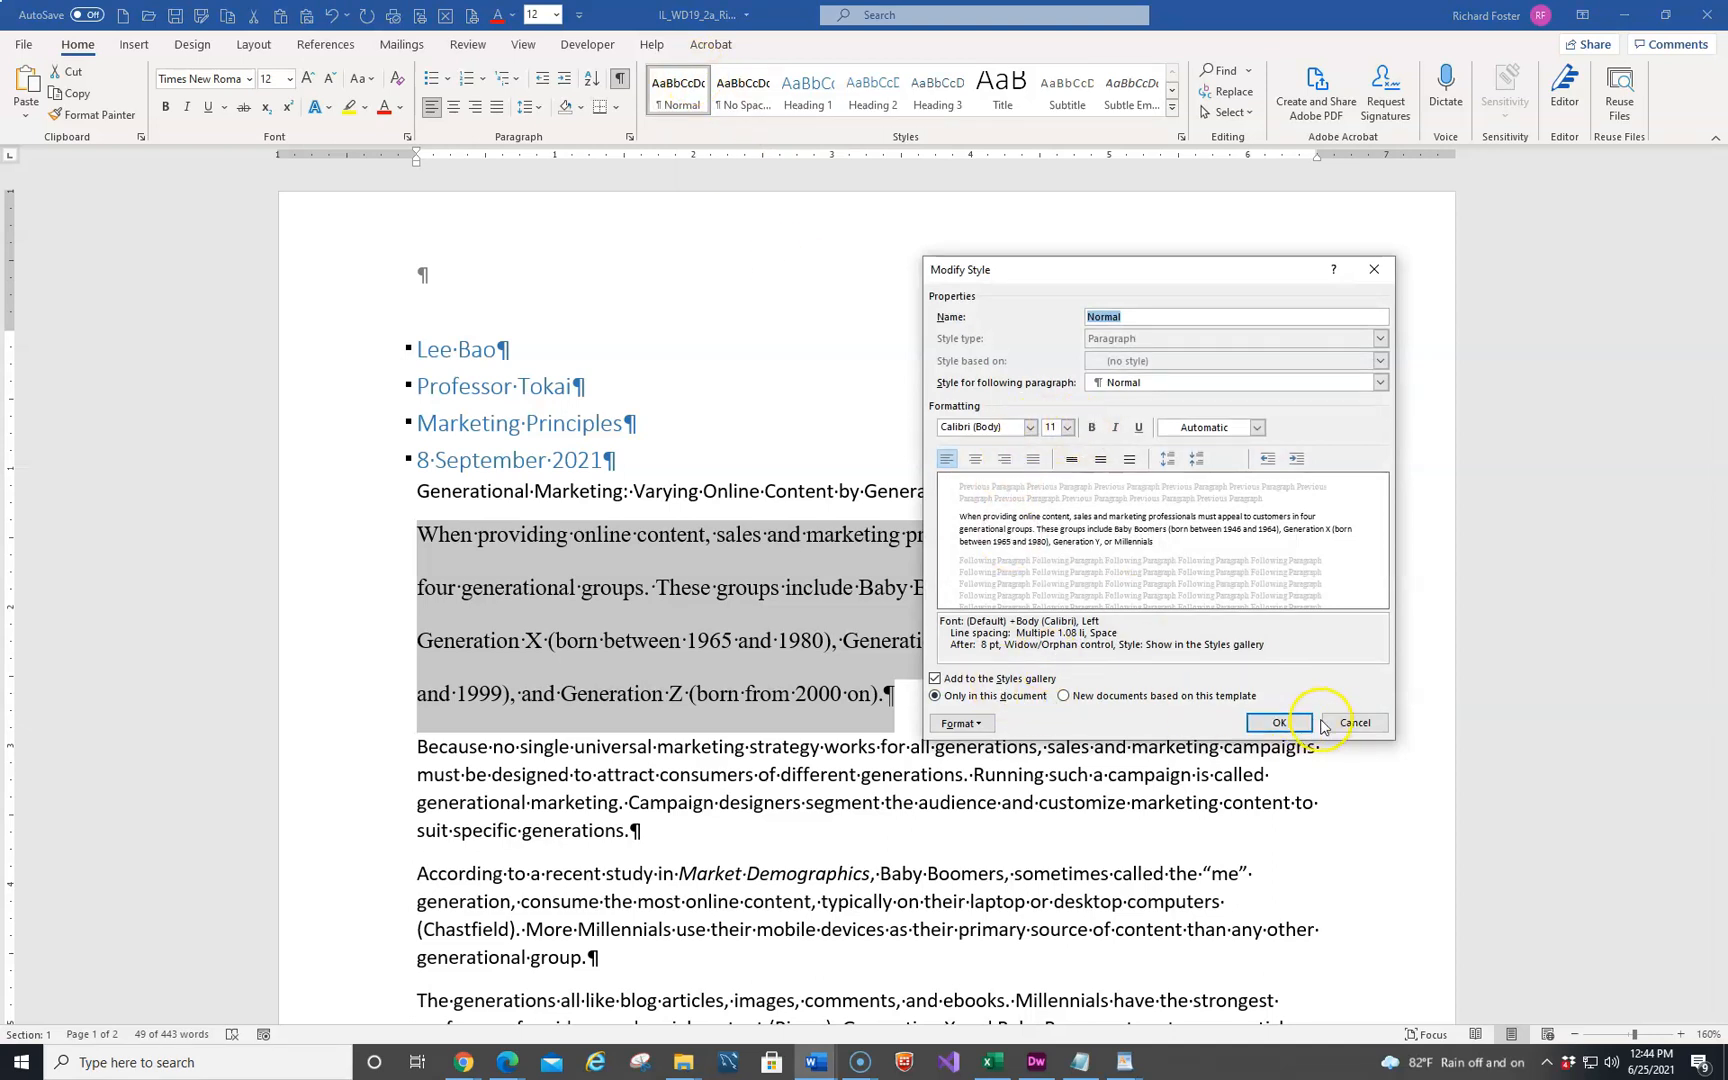
{"action": "left_click", "coordinate": [1353, 722]}
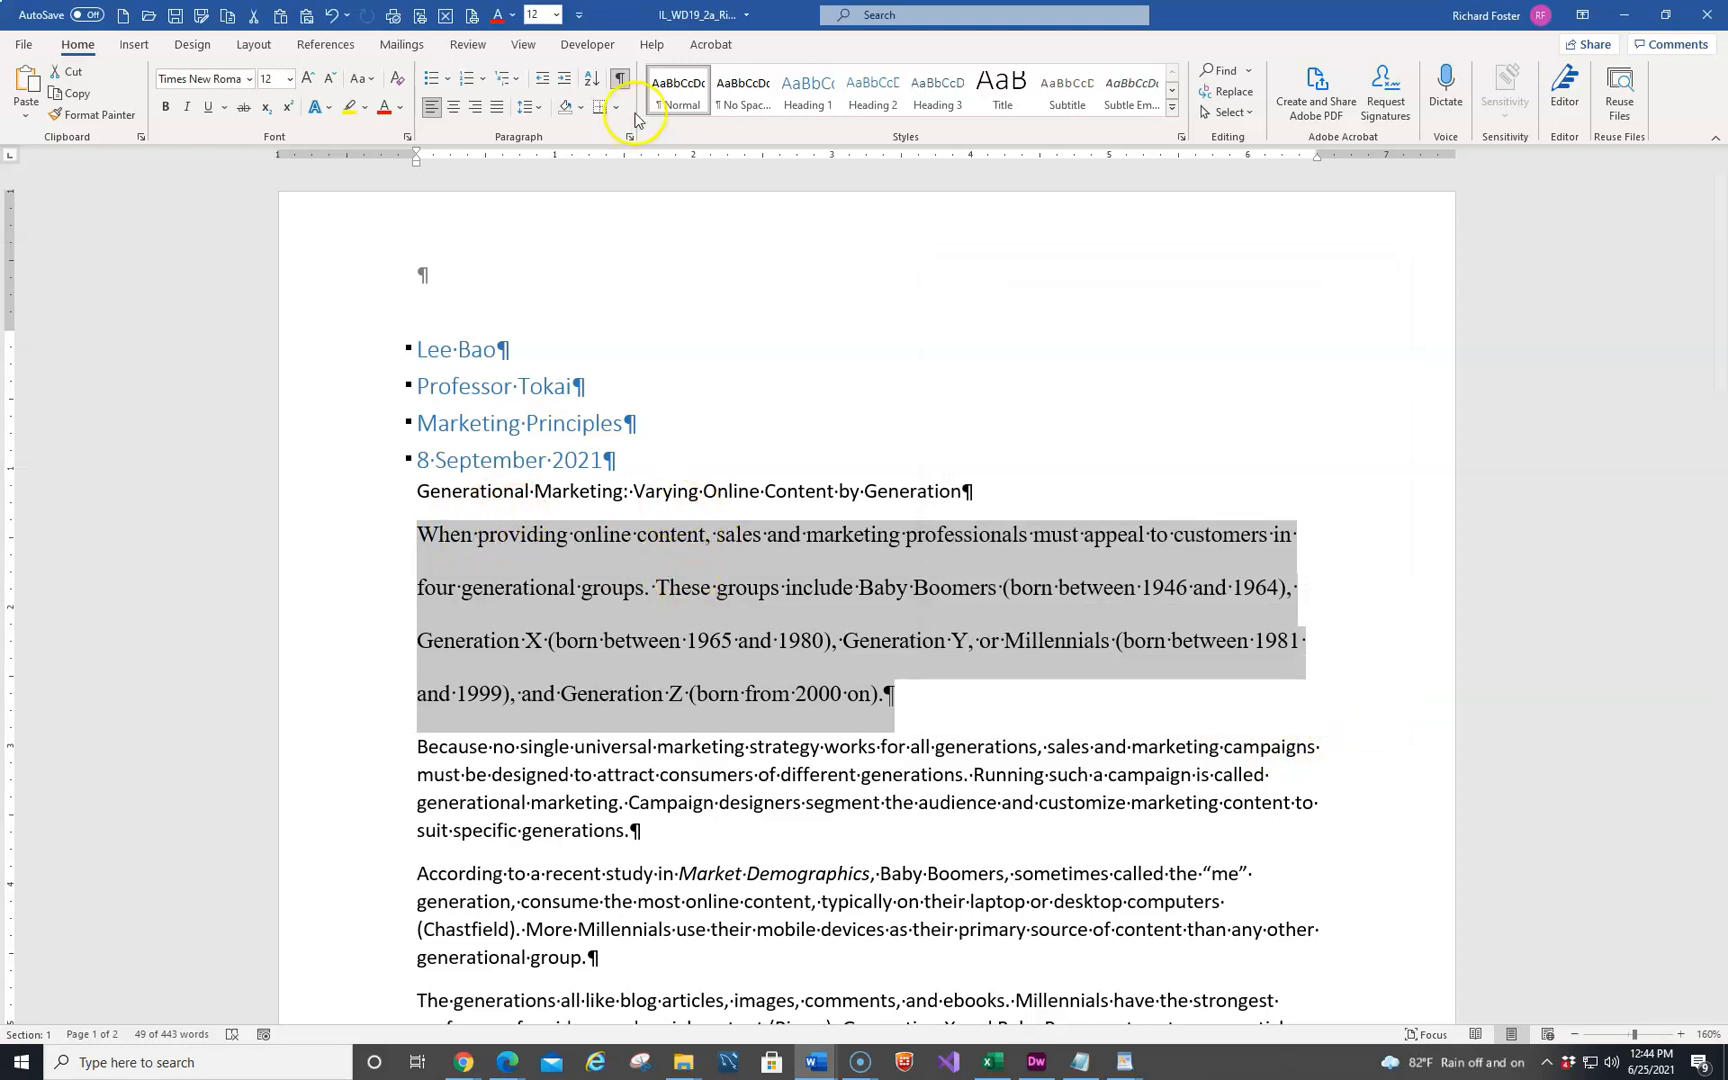
Update the Normal style to match the formatting of the selected first body paragraph
{"action": "right_click", "coordinate": [665, 91]}
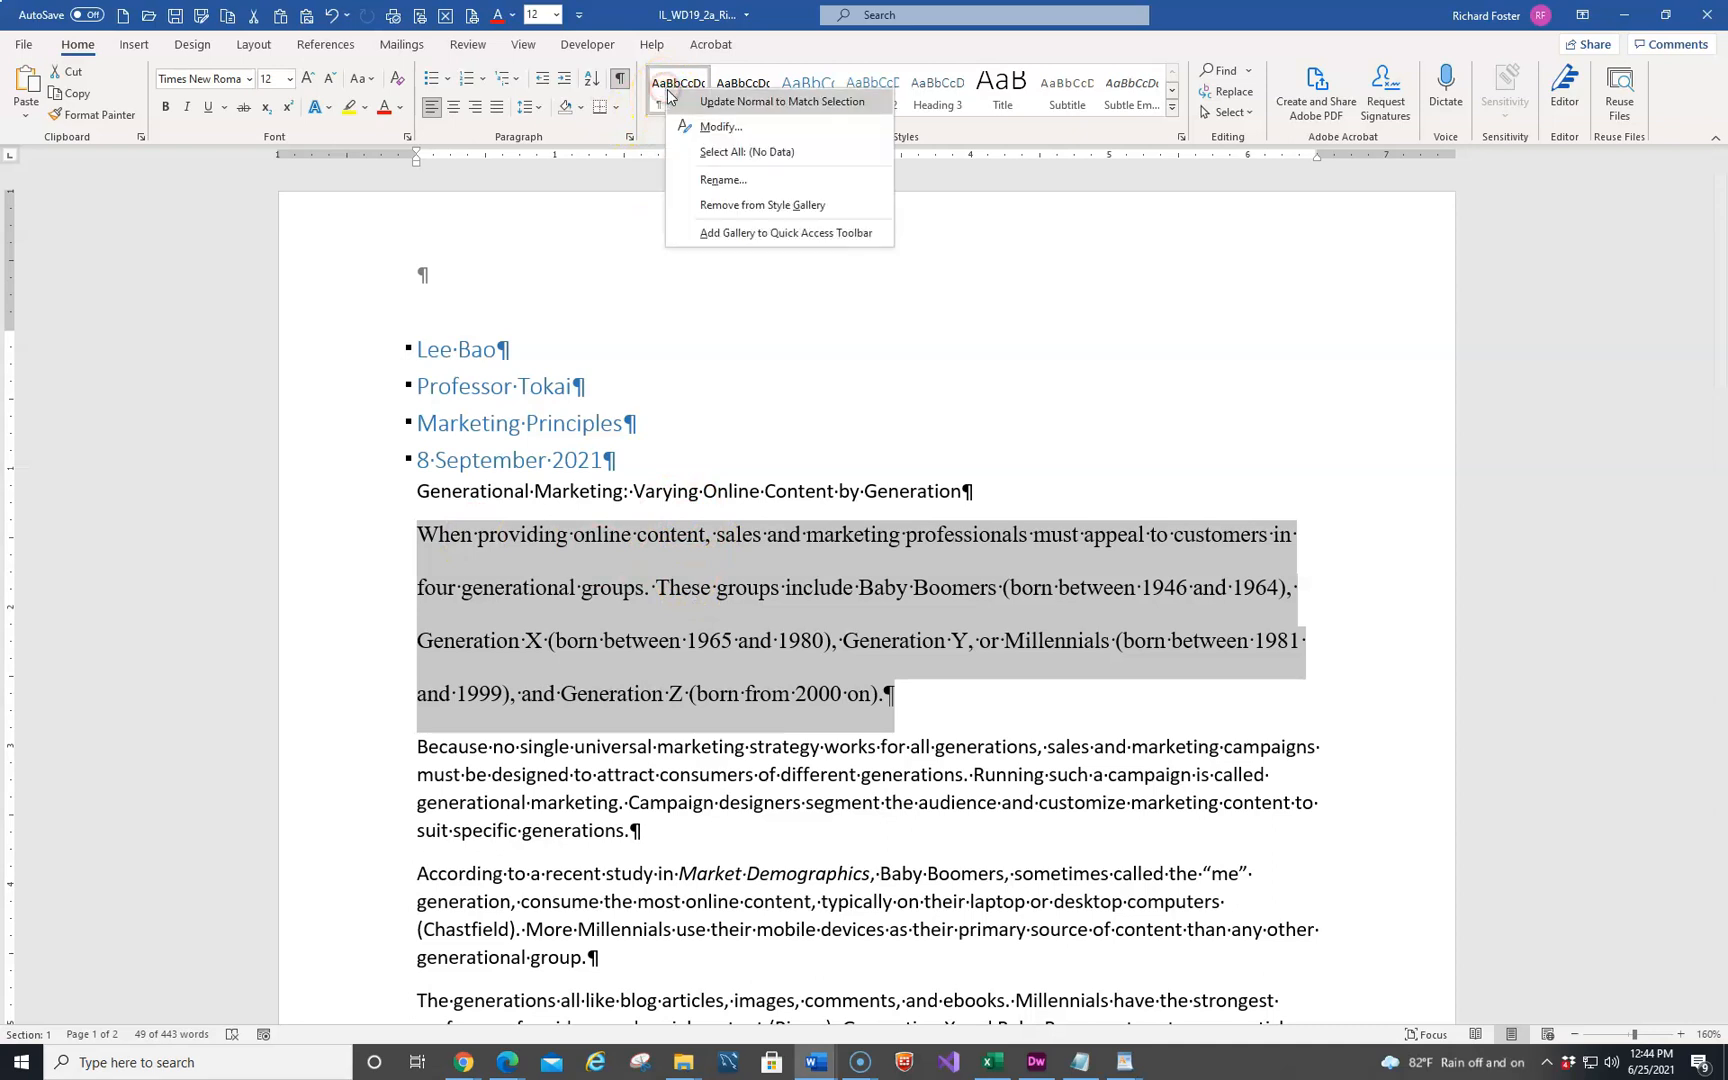
{"action": "left_click", "coordinate": [744, 103]}
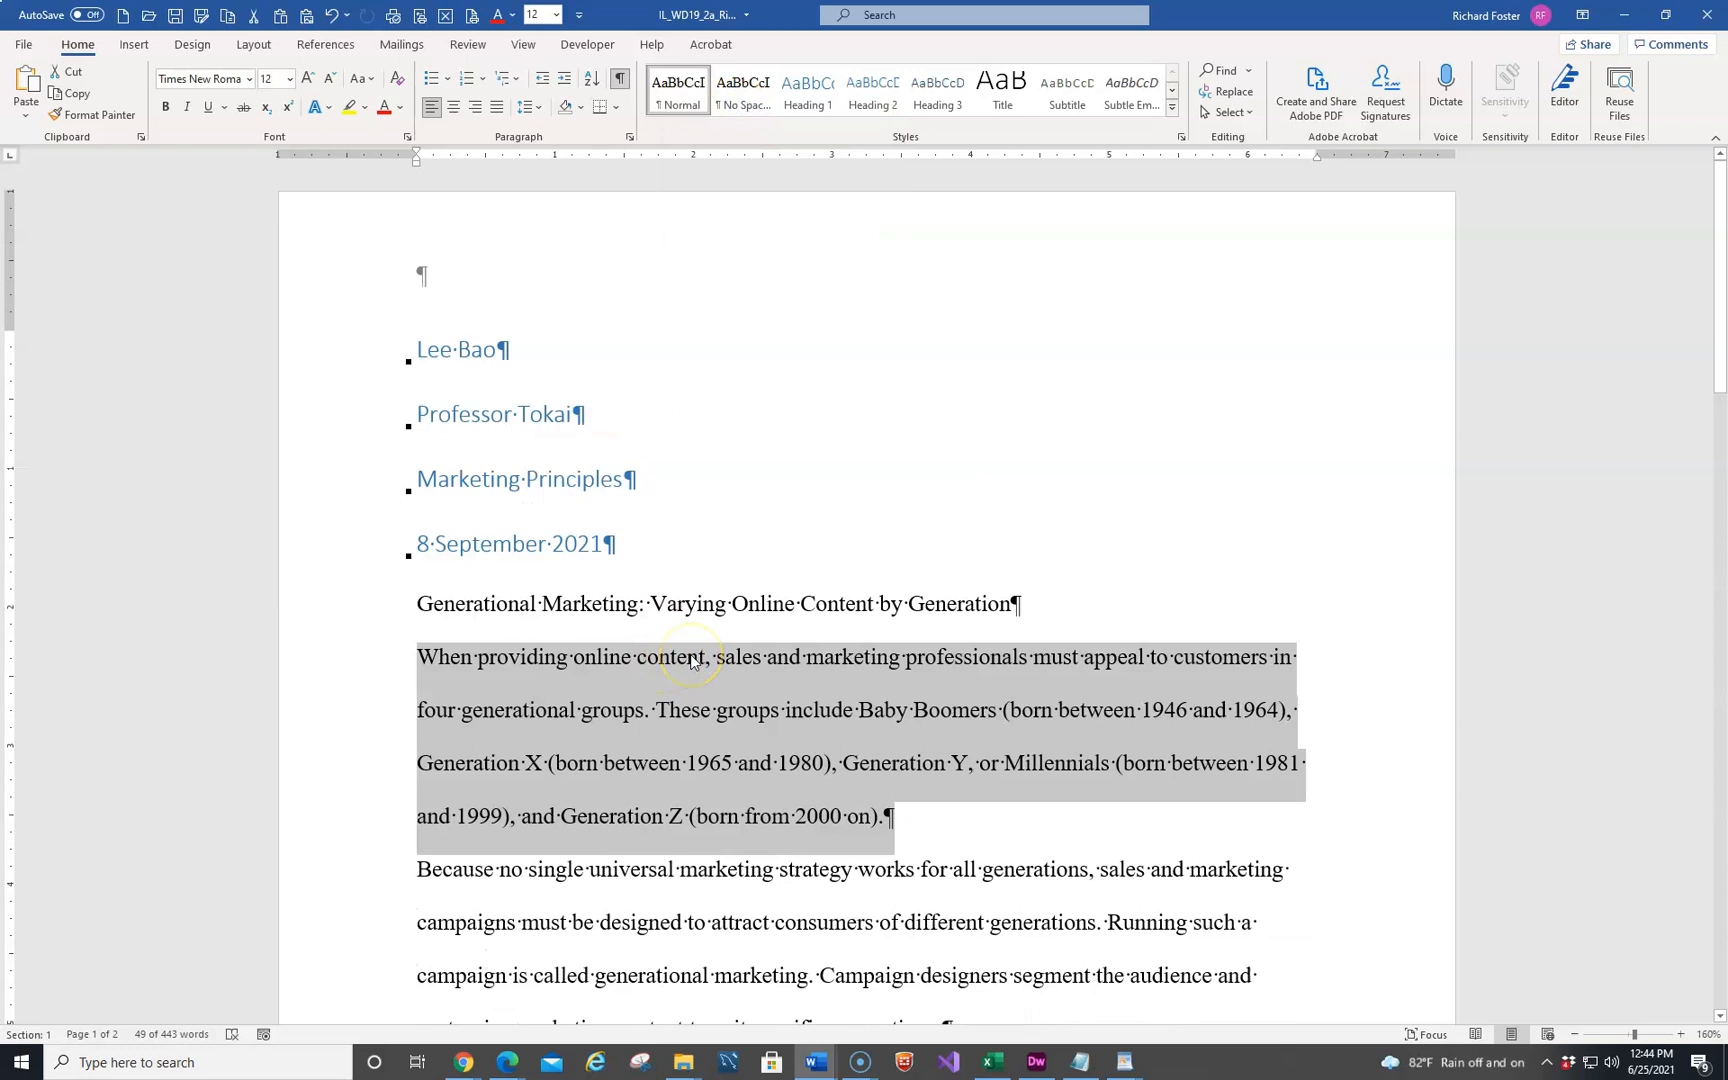
{"action": "scroll", "coordinate": [705, 712], "scroll_direction": "down", "scroll_amount": 3}
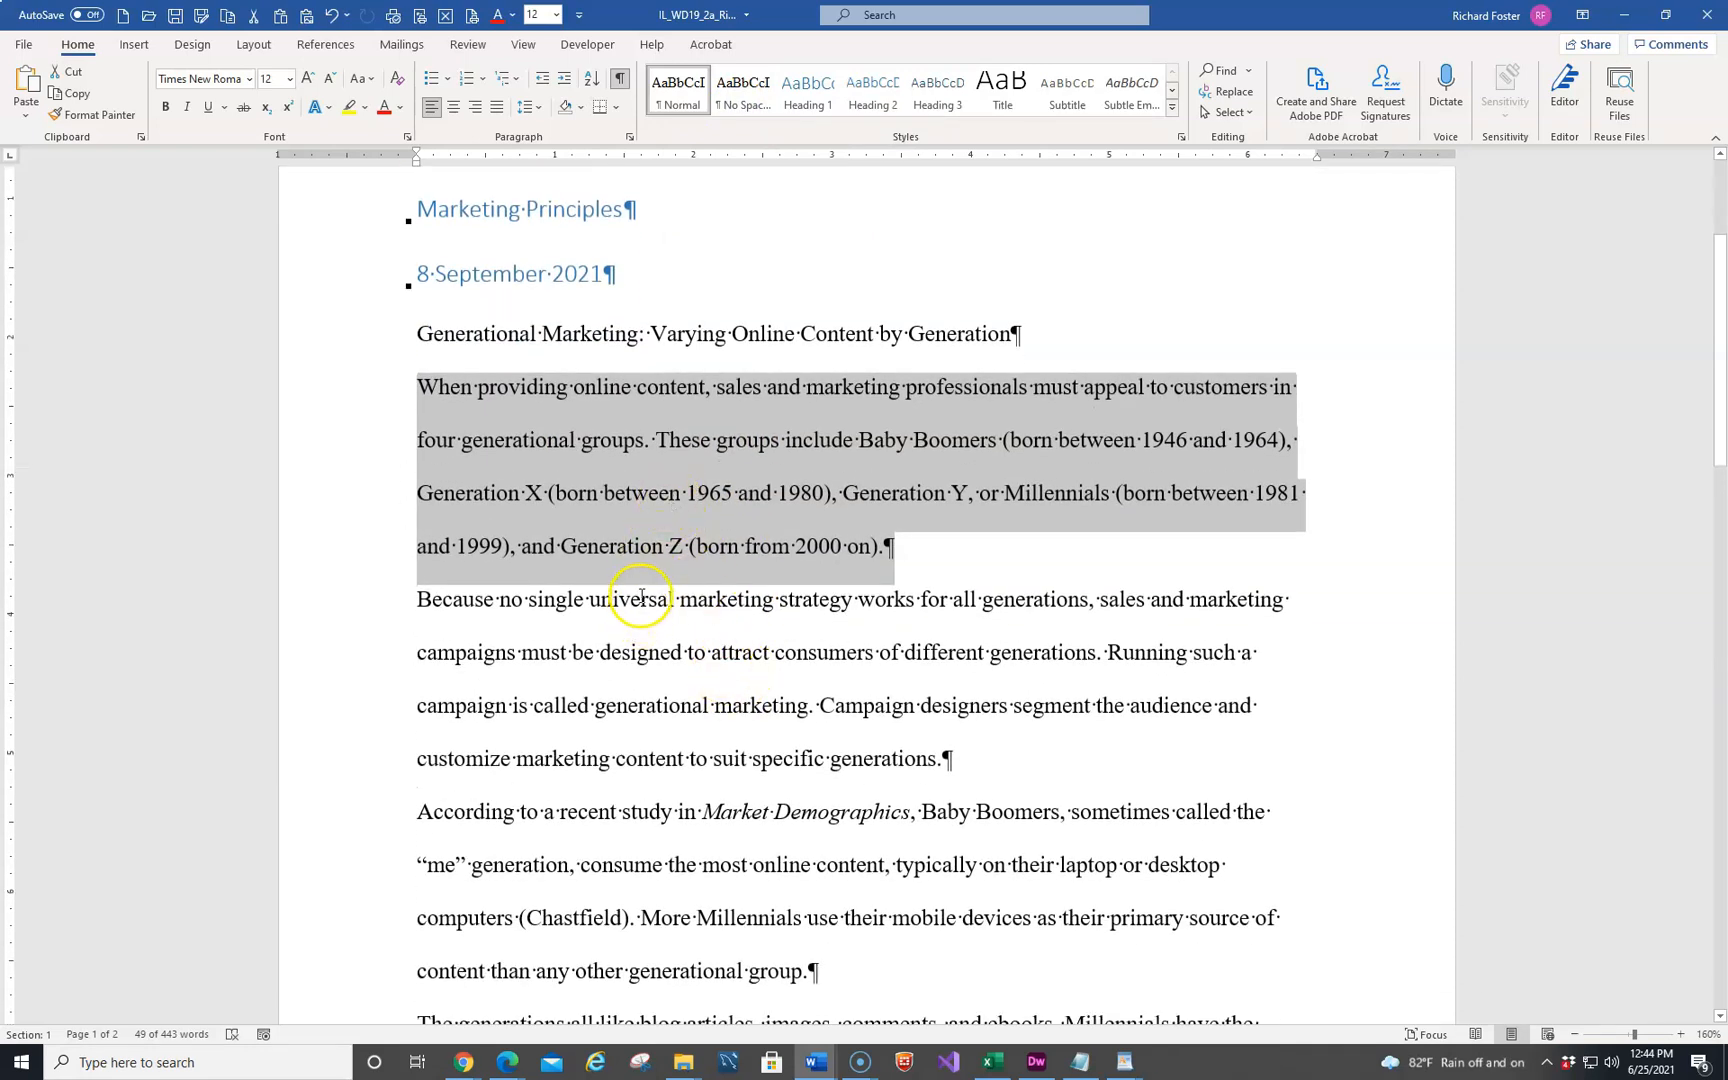
{"action": "scroll", "coordinate": [642, 597], "scroll_direction": "down", "scroll_amount": 10}
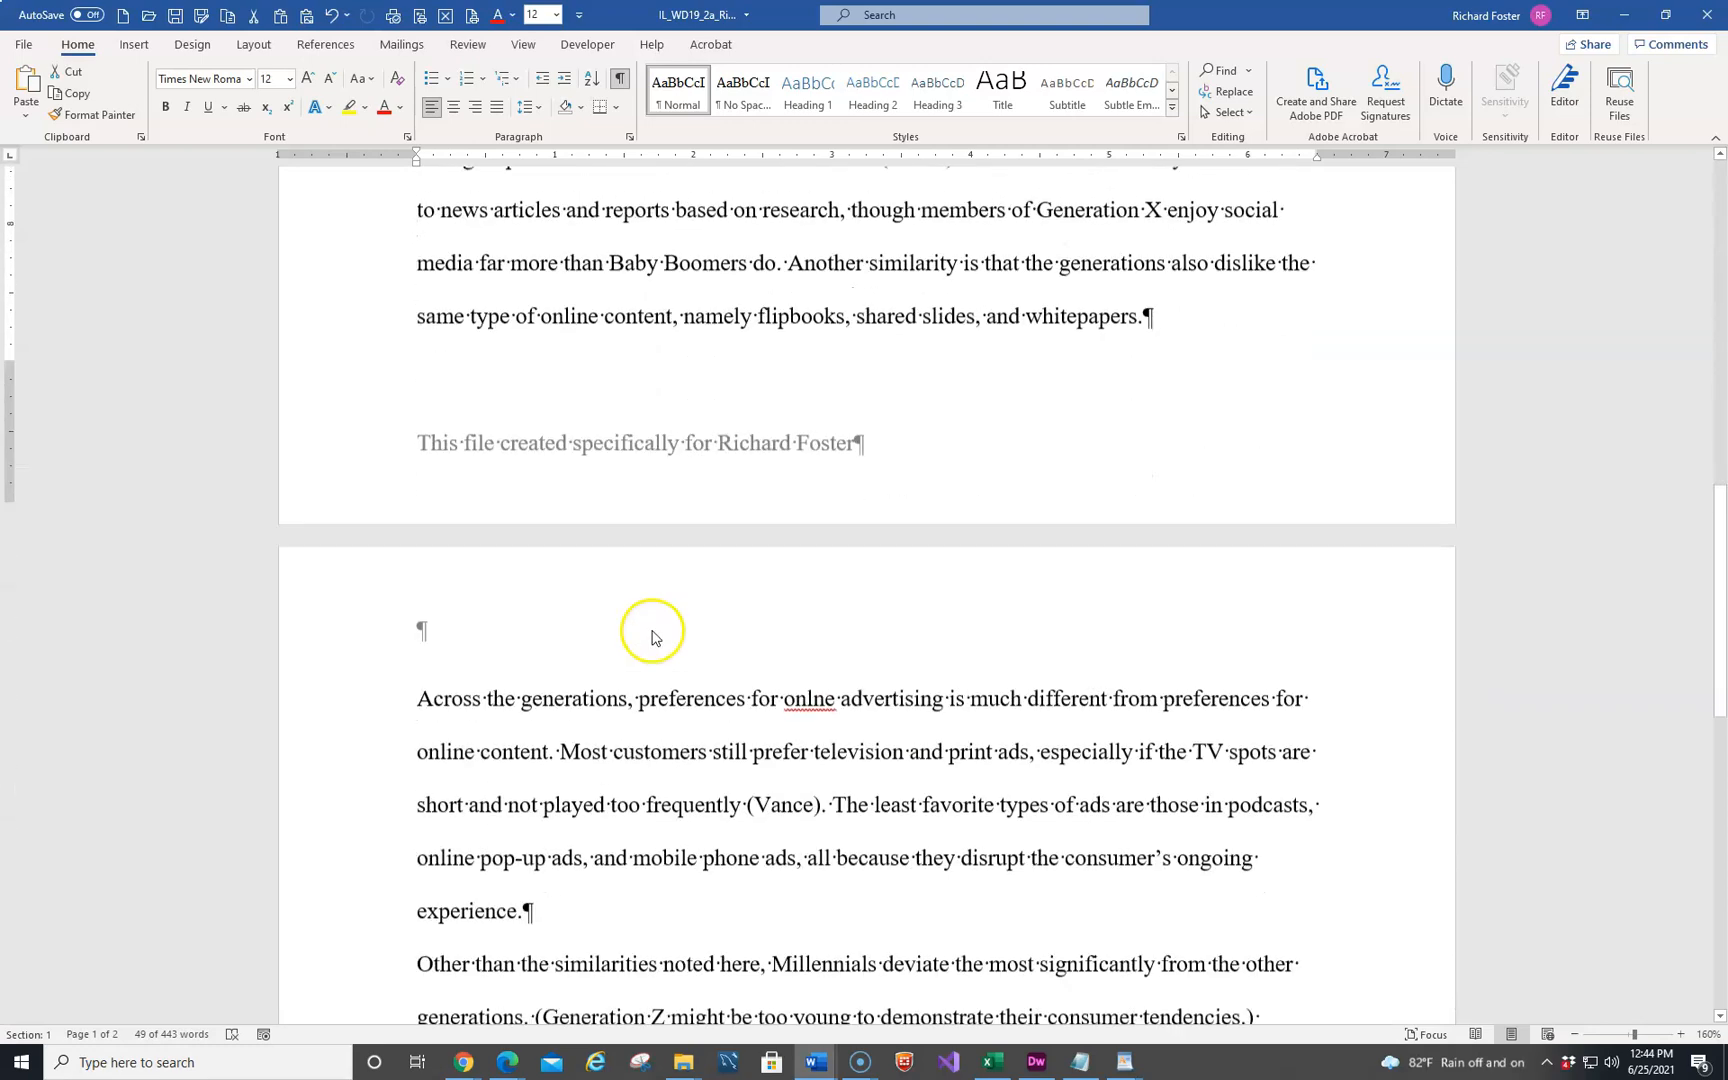
{"action": "scroll", "coordinate": [652, 640], "scroll_direction": "down", "scroll_amount": 9}
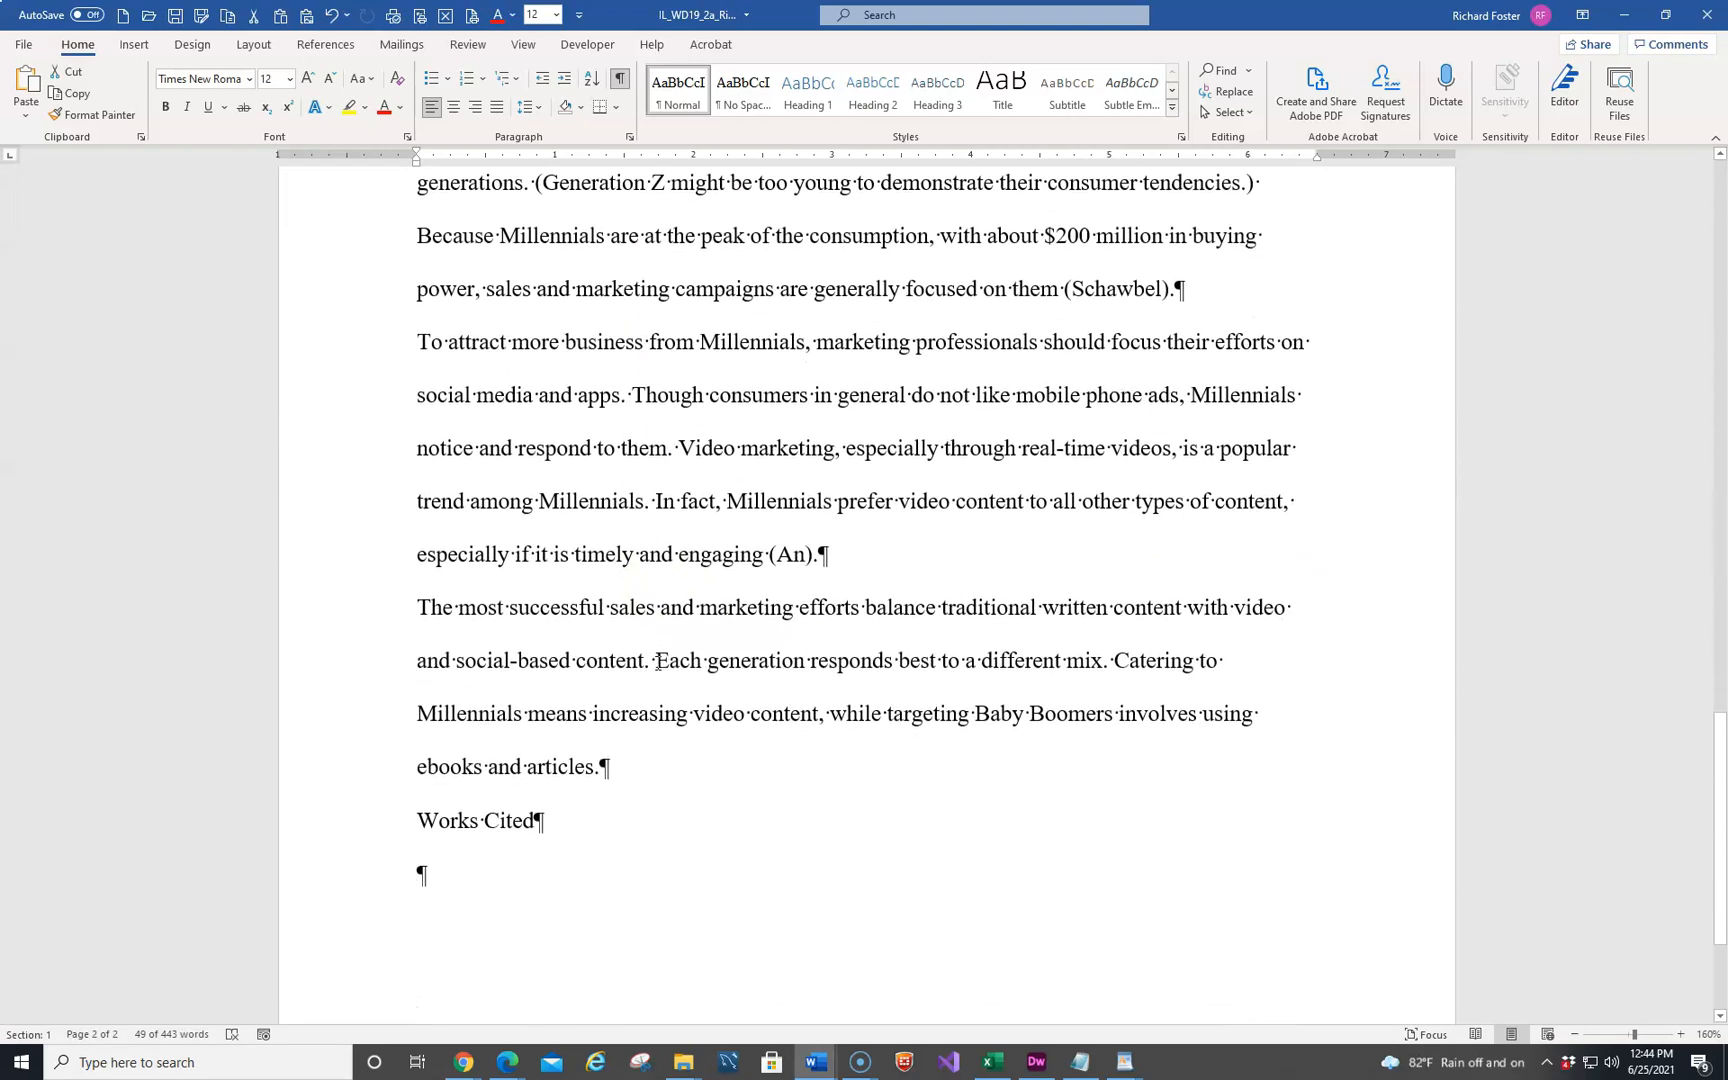
{"action": "scroll", "coordinate": [658, 663], "scroll_direction": "up", "scroll_amount": 3}
{"action": "scroll", "coordinate": [658, 663], "scroll_direction": "up", "scroll_amount": 15}
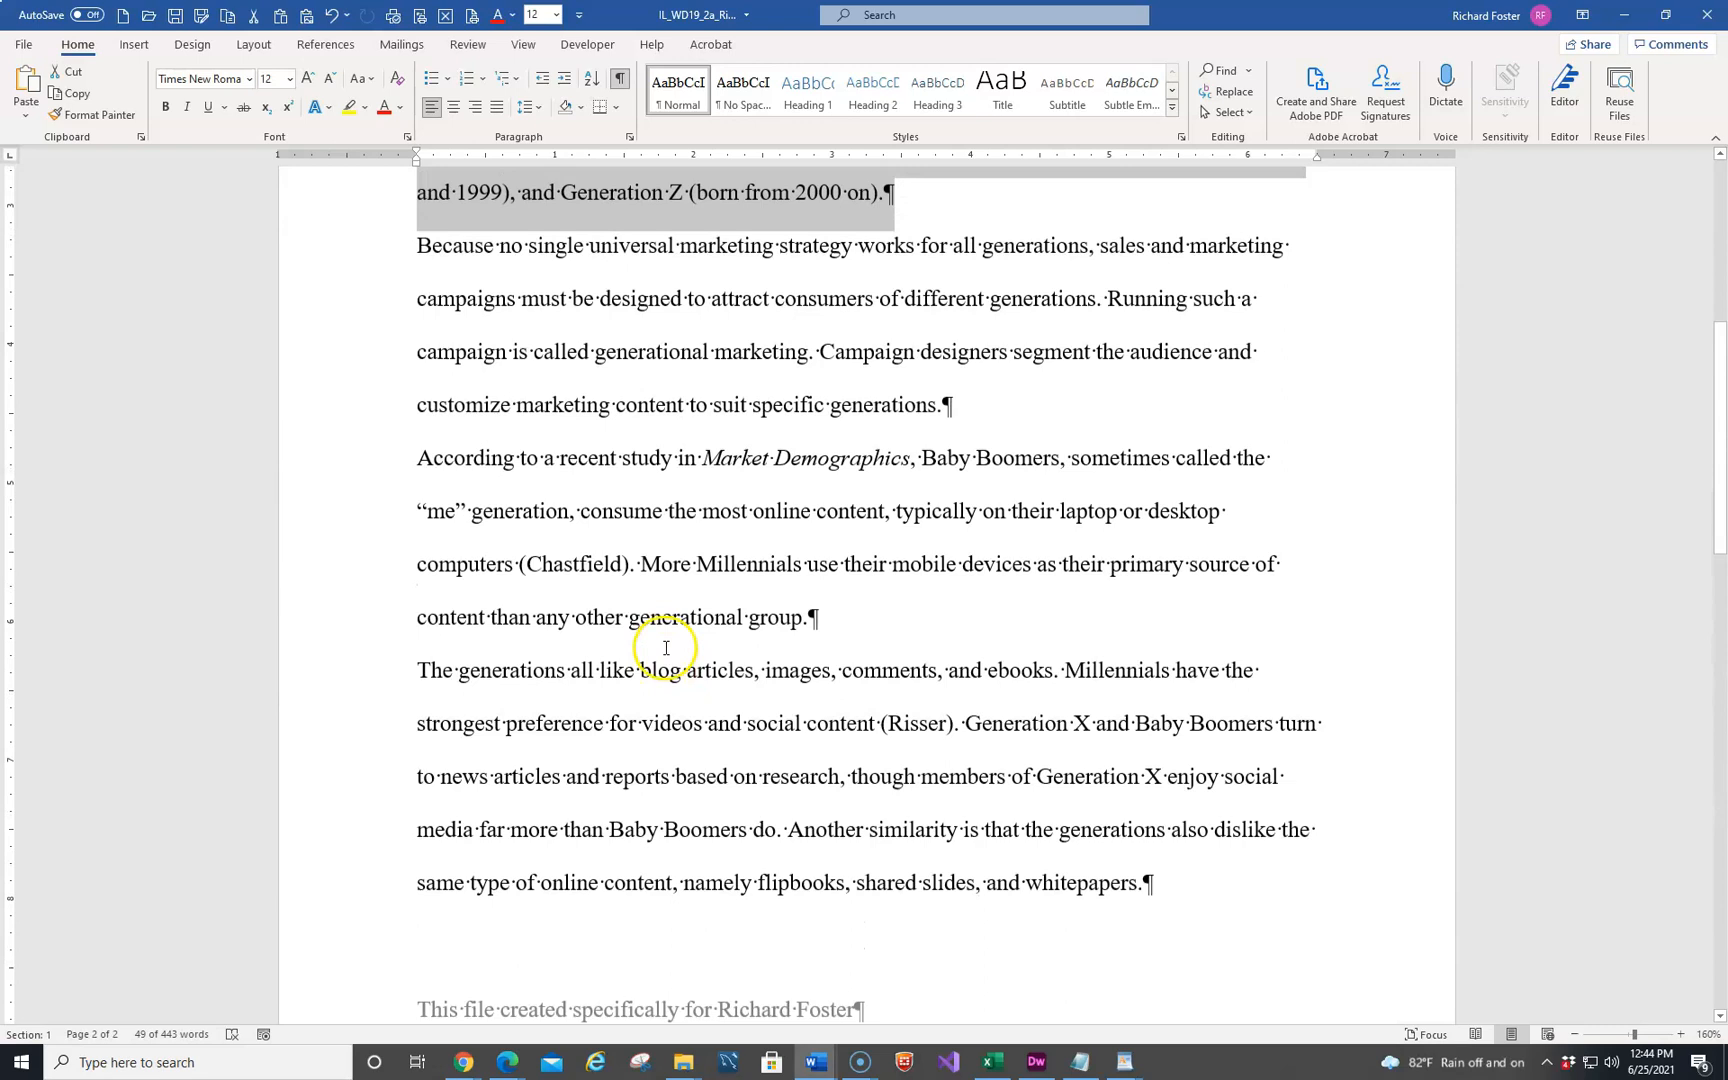
{"action": "left_click", "coordinate": [571, 467]}
{"action": "scroll", "coordinate": [370, 463], "scroll_direction": "up", "scroll_amount": 4}
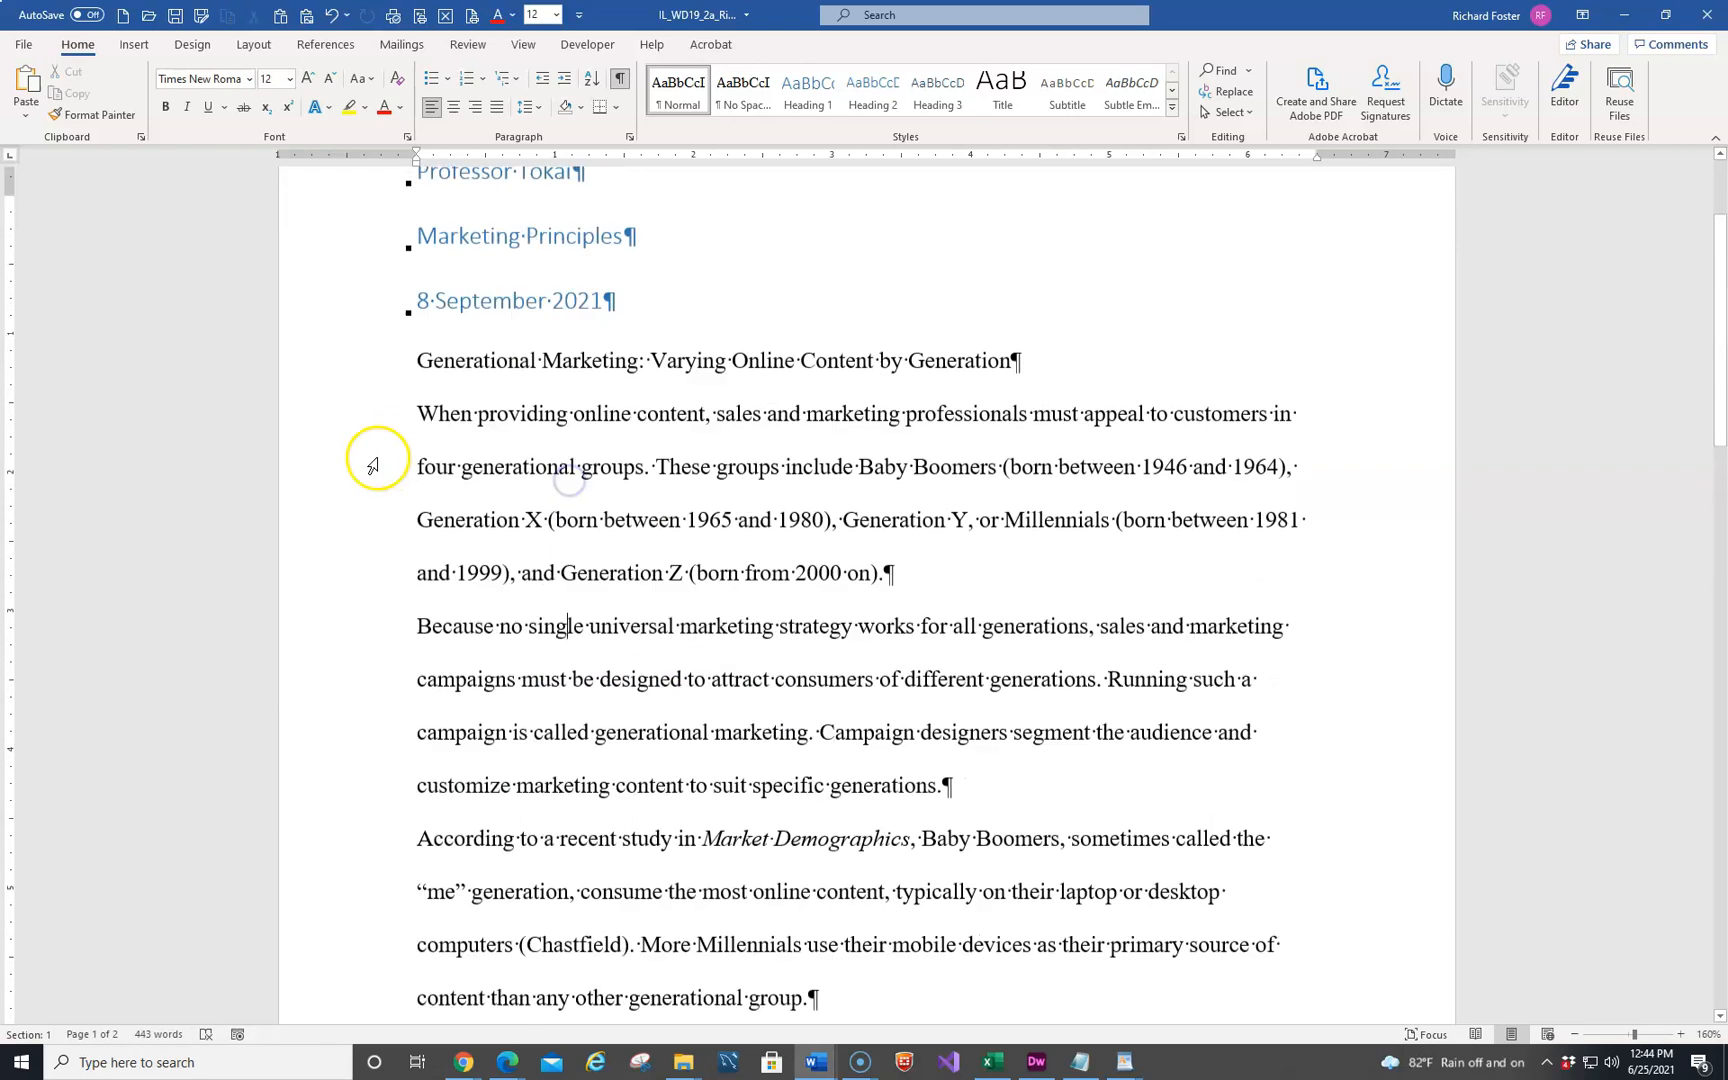
{"action": "scroll", "coordinate": [369, 468], "scroll_direction": "up", "scroll_amount": 1}
{"action": "left_click", "coordinate": [473, 350]}
{"action": "scroll", "coordinate": [586, 675], "scroll_direction": "down", "scroll_amount": 2}
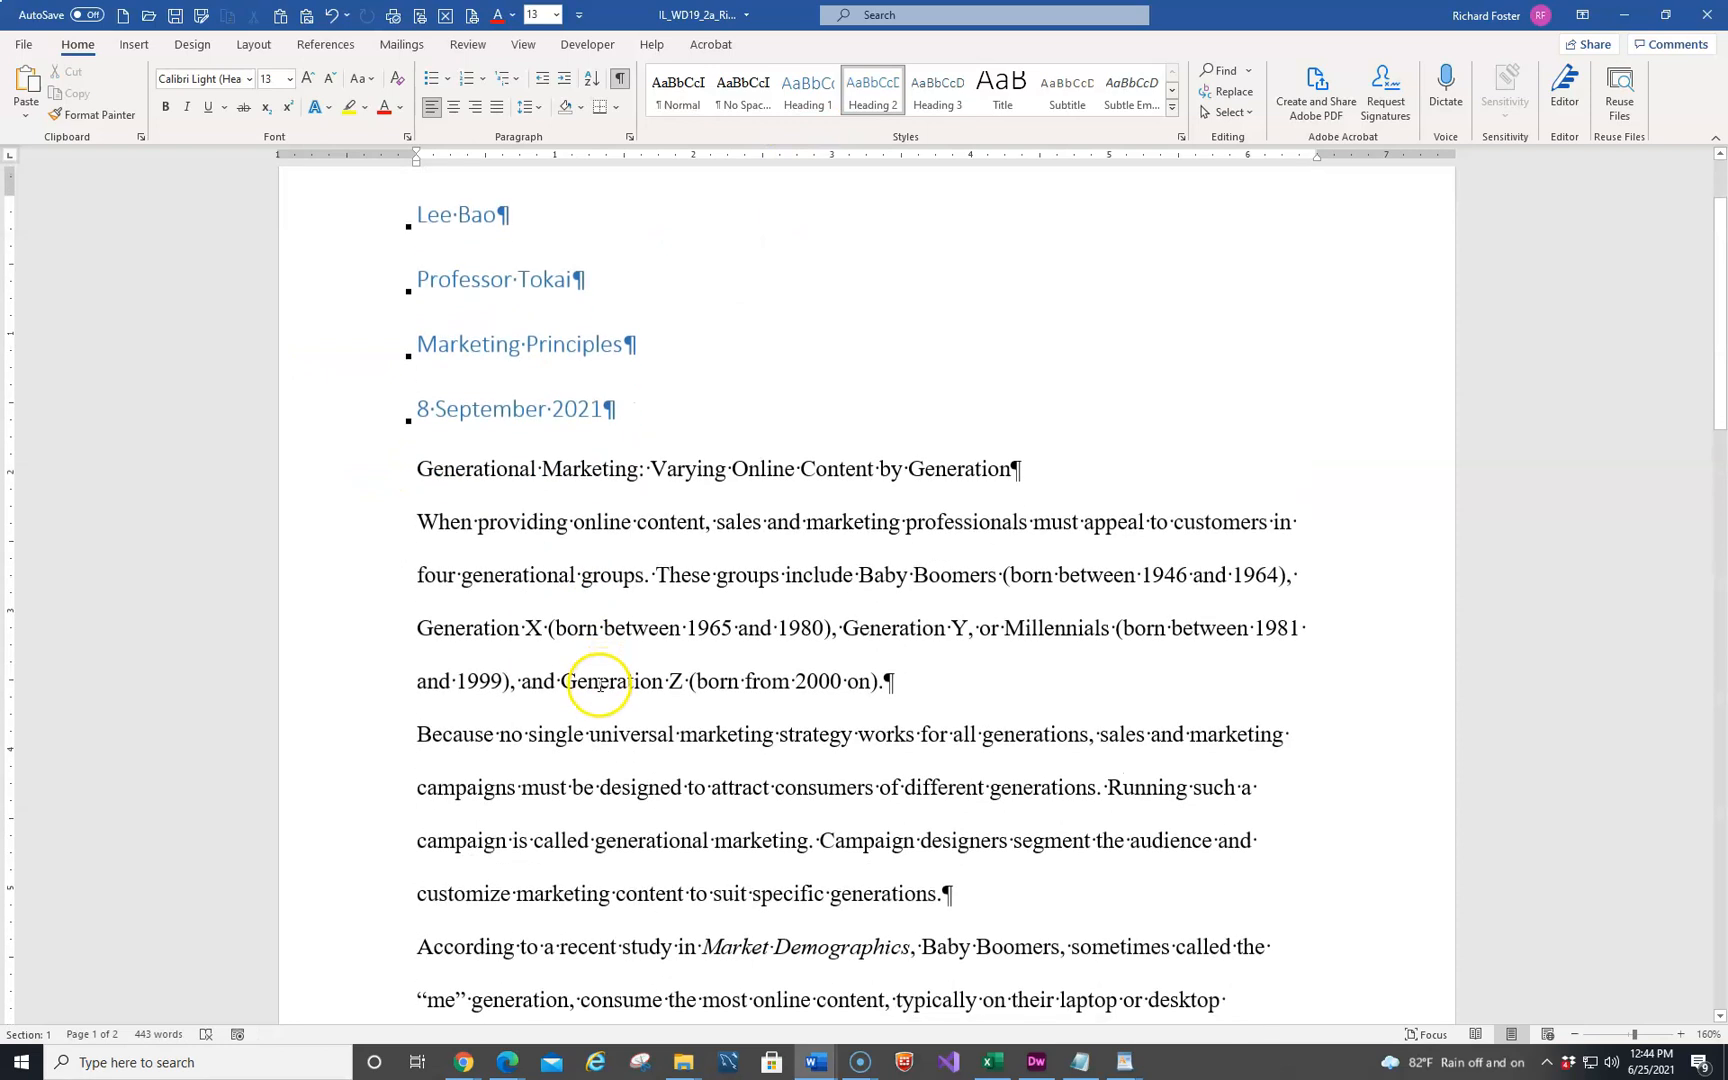
Try giving the first body paragraph a half-inch first-line indent and updating the Normal style to match it
{"action": "left_click", "coordinate": [500, 520]}
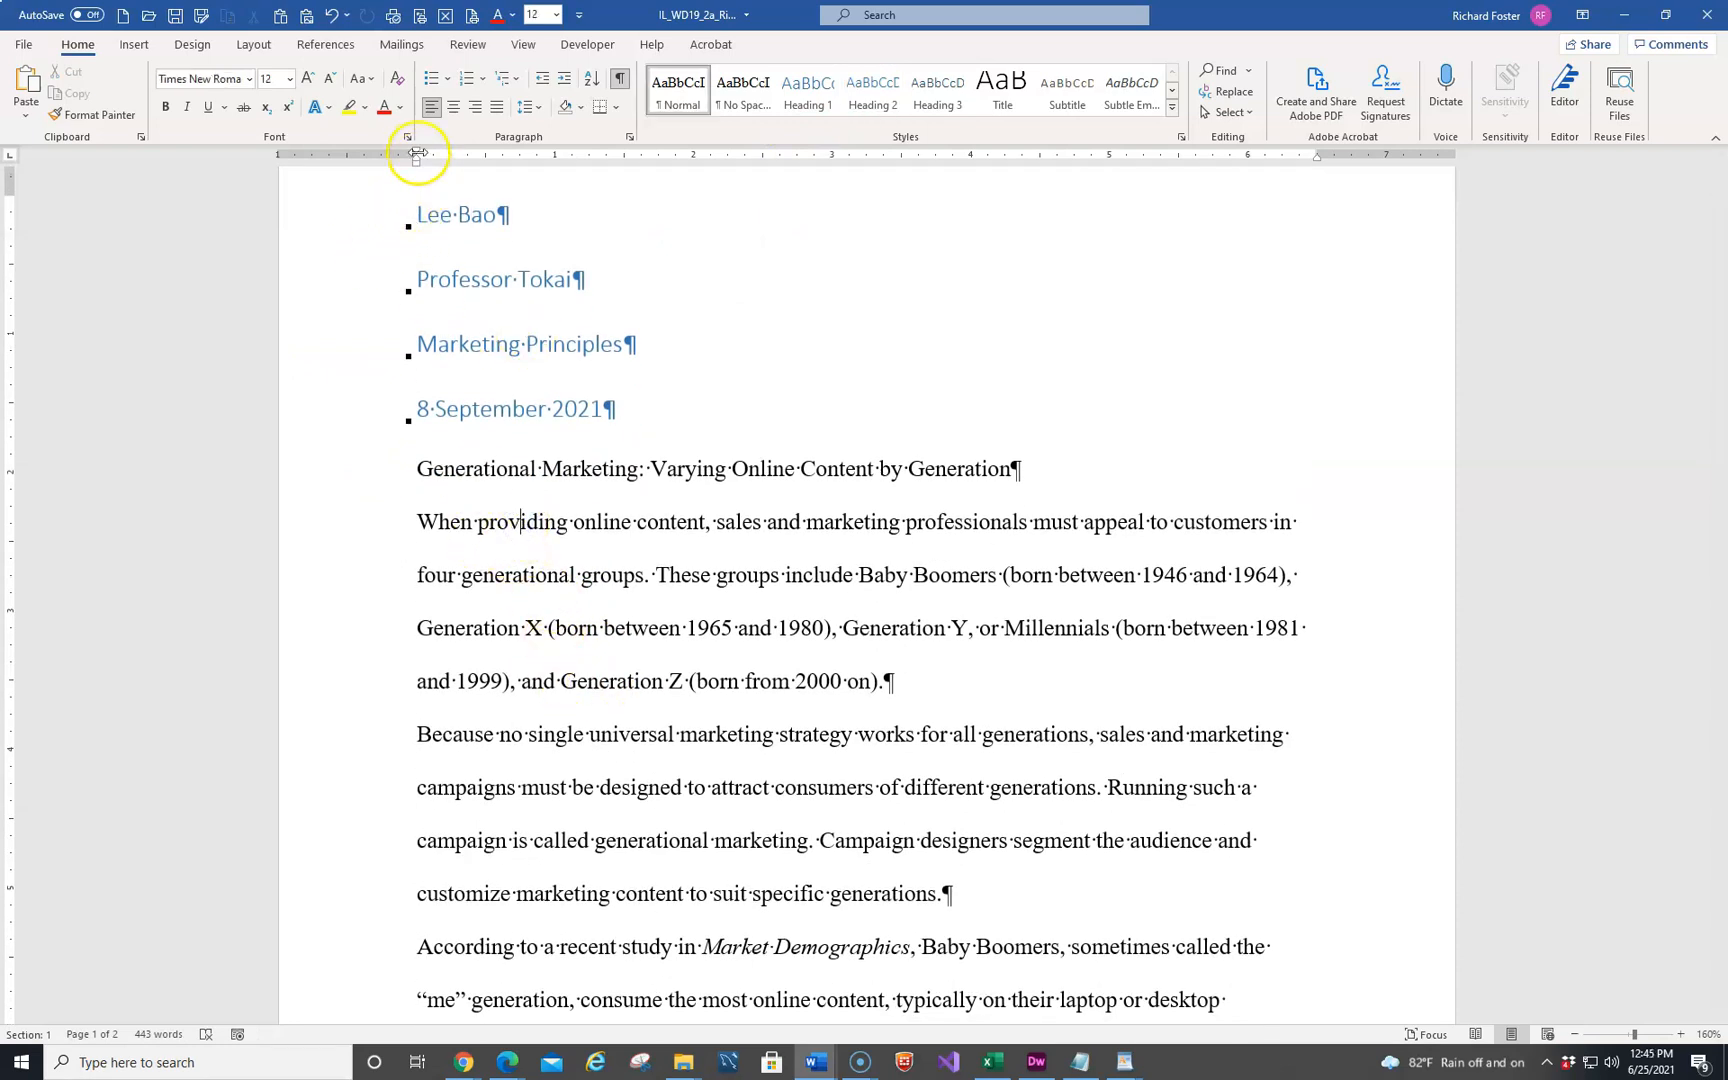
{"action": "left_click_drag", "start_coordinate": [416, 157], "coordinate": [485, 154]}
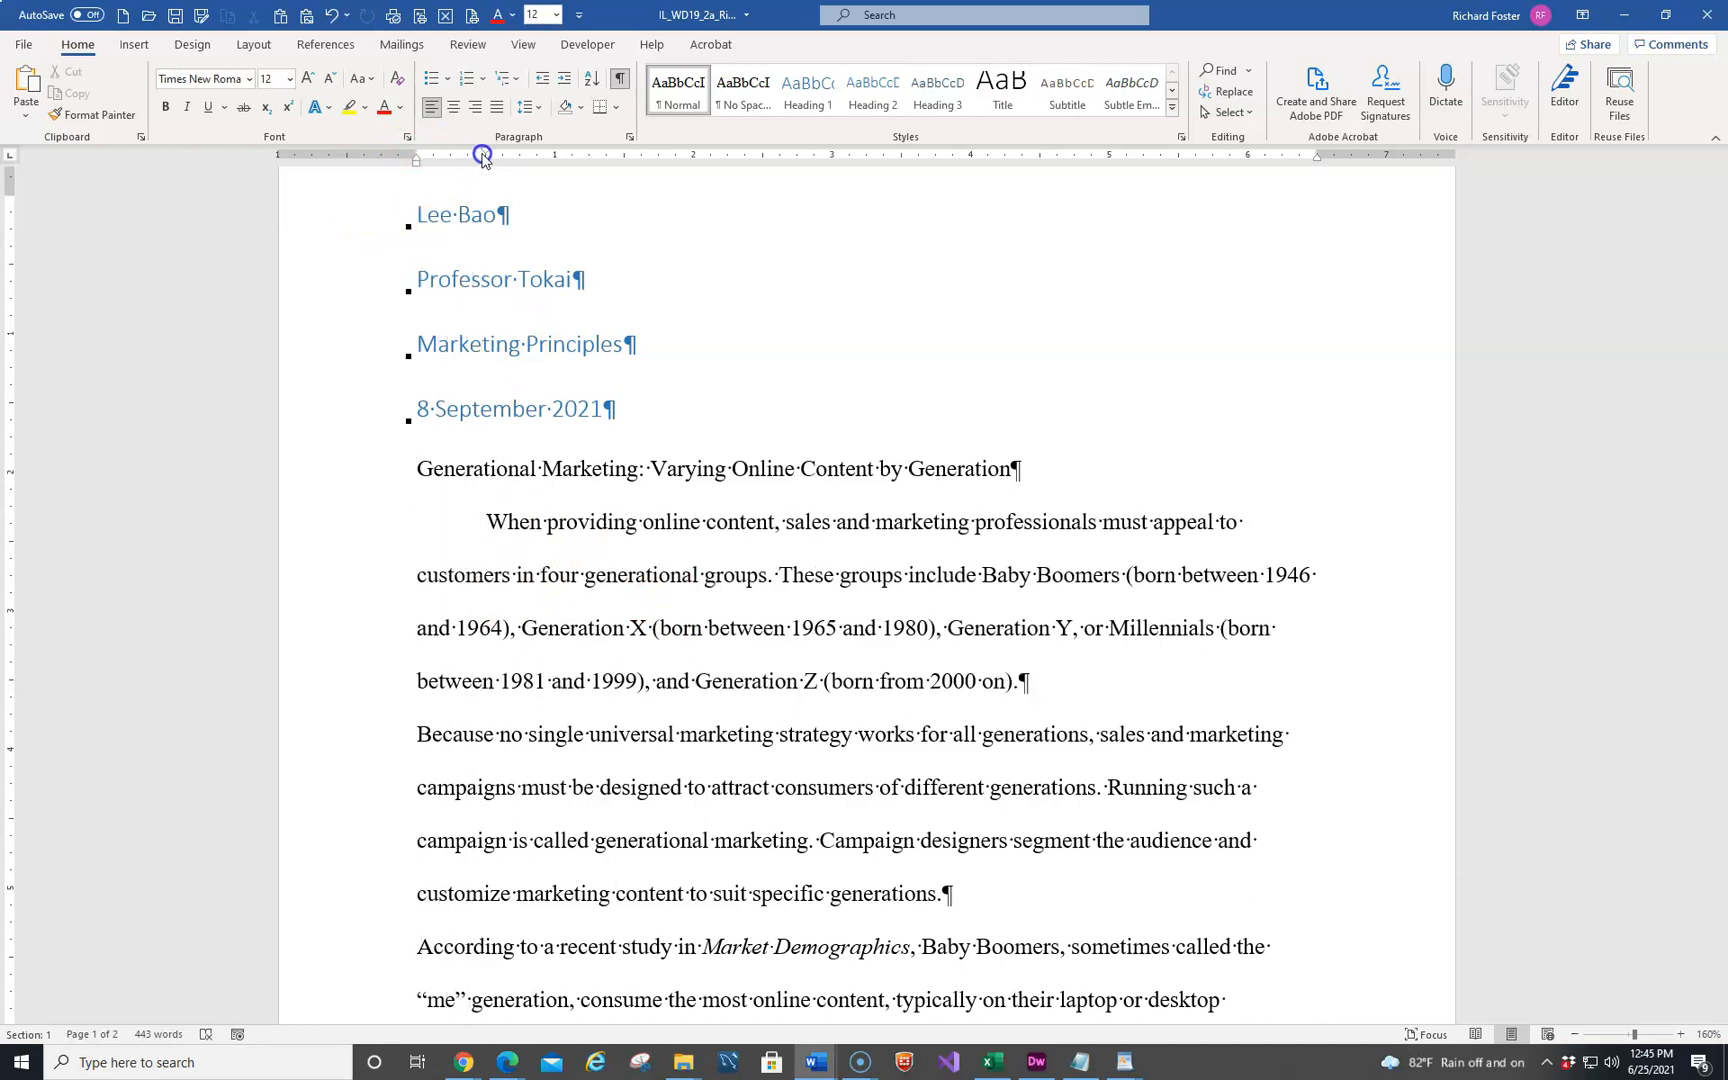
{"action": "right_click", "coordinate": [687, 82]}
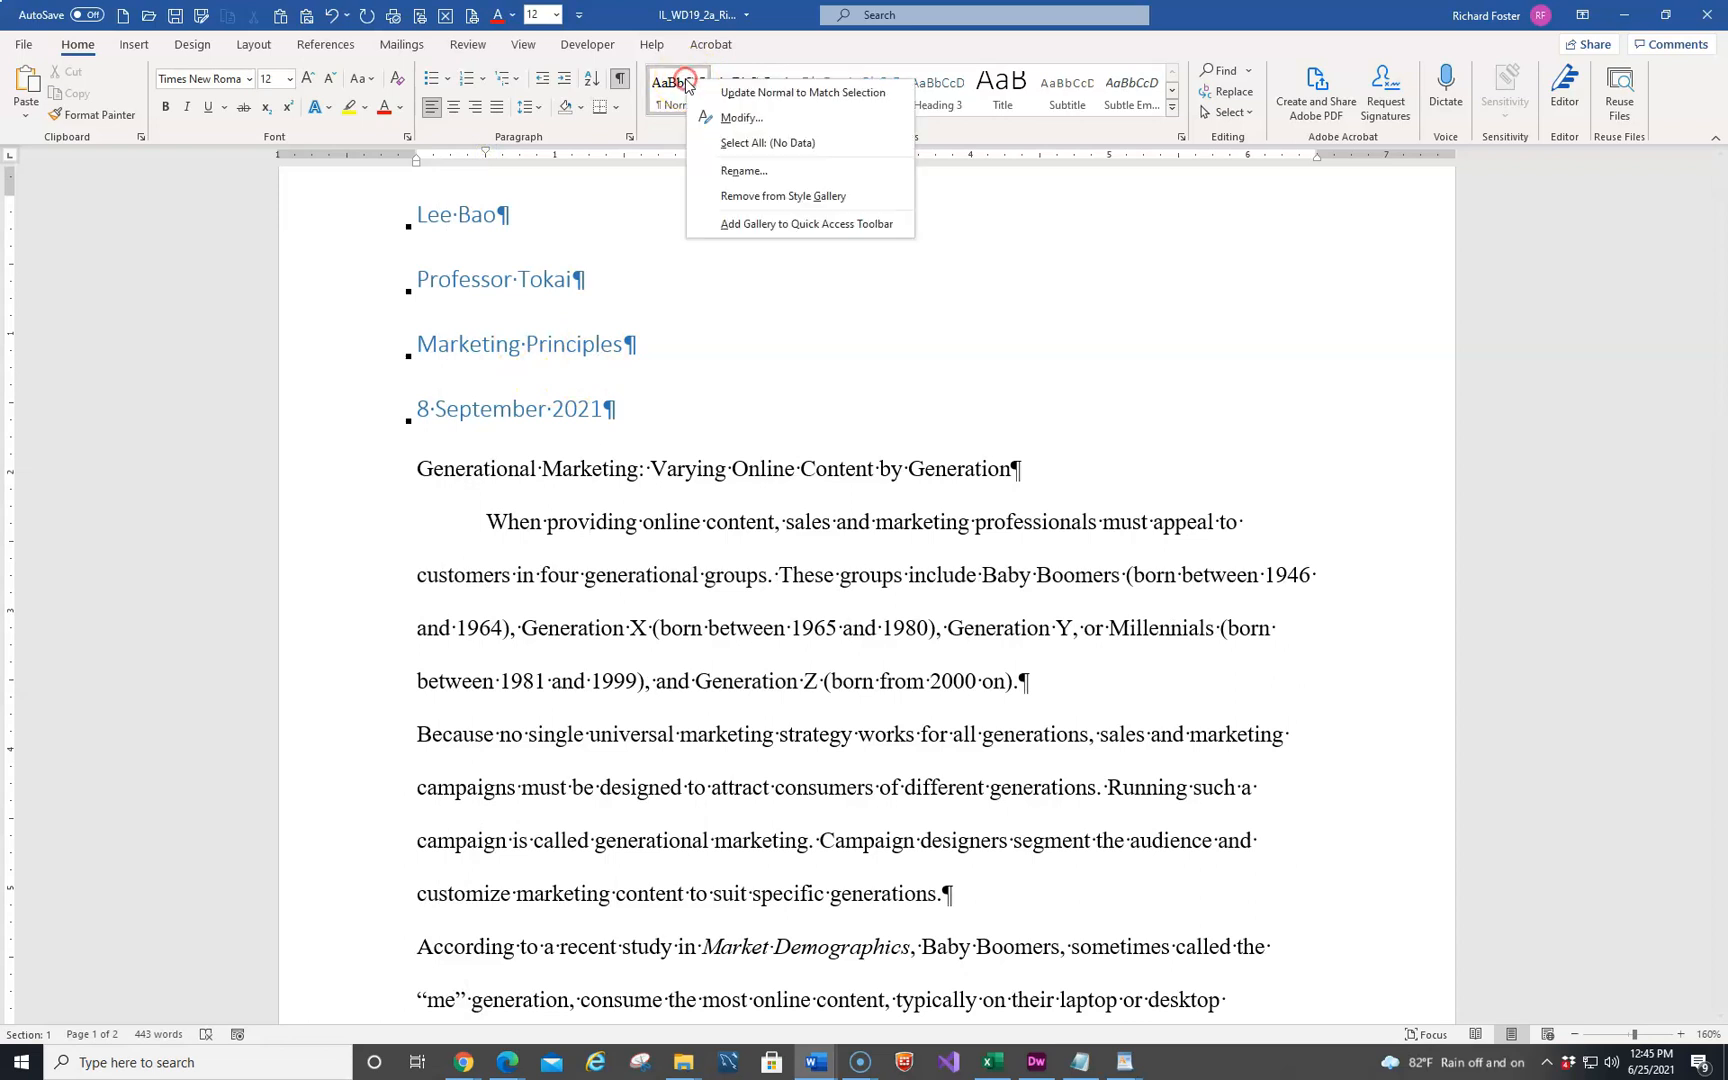
{"action": "left_click", "coordinate": [748, 93]}
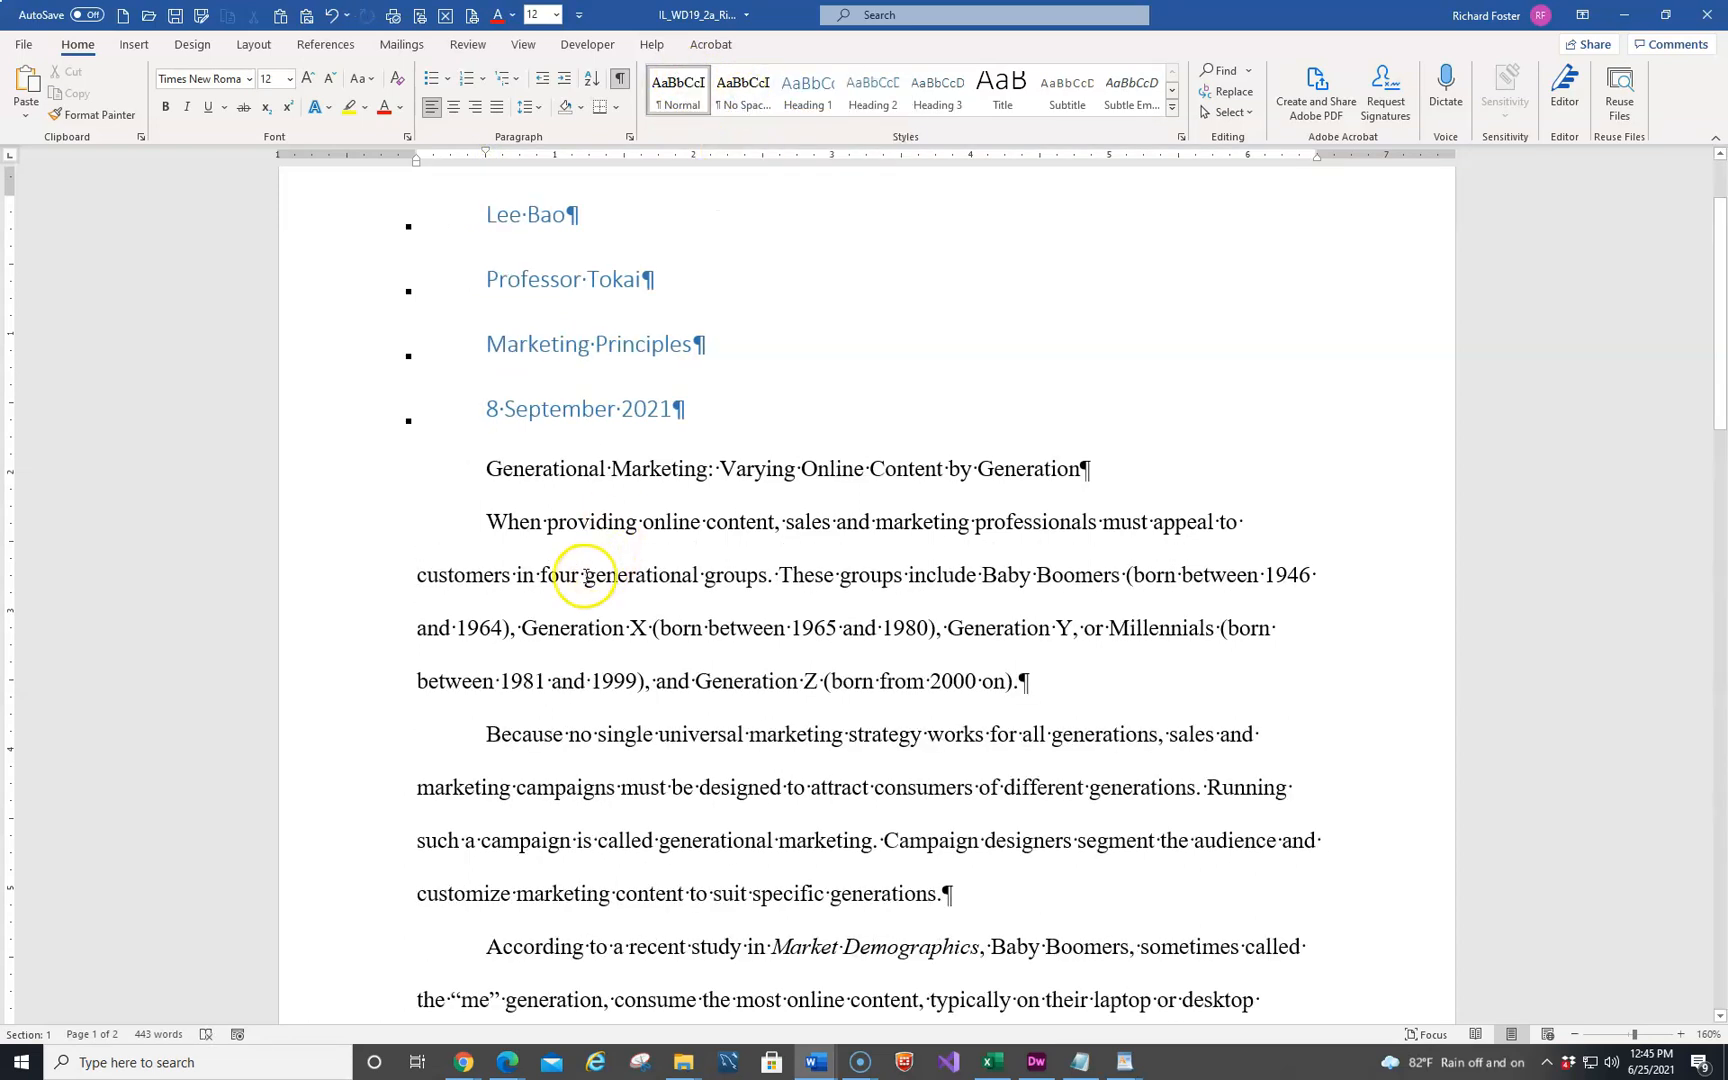
{"action": "scroll", "coordinate": [583, 591], "scroll_direction": "down", "scroll_amount": 4}
{"action": "scroll", "coordinate": [590, 590], "scroll_direction": "down", "scroll_amount": 8}
{"action": "scroll", "coordinate": [598, 600], "scroll_direction": "up", "scroll_amount": 4}
{"action": "scroll", "coordinate": [599, 602], "scroll_direction": "up", "scroll_amount": 10}
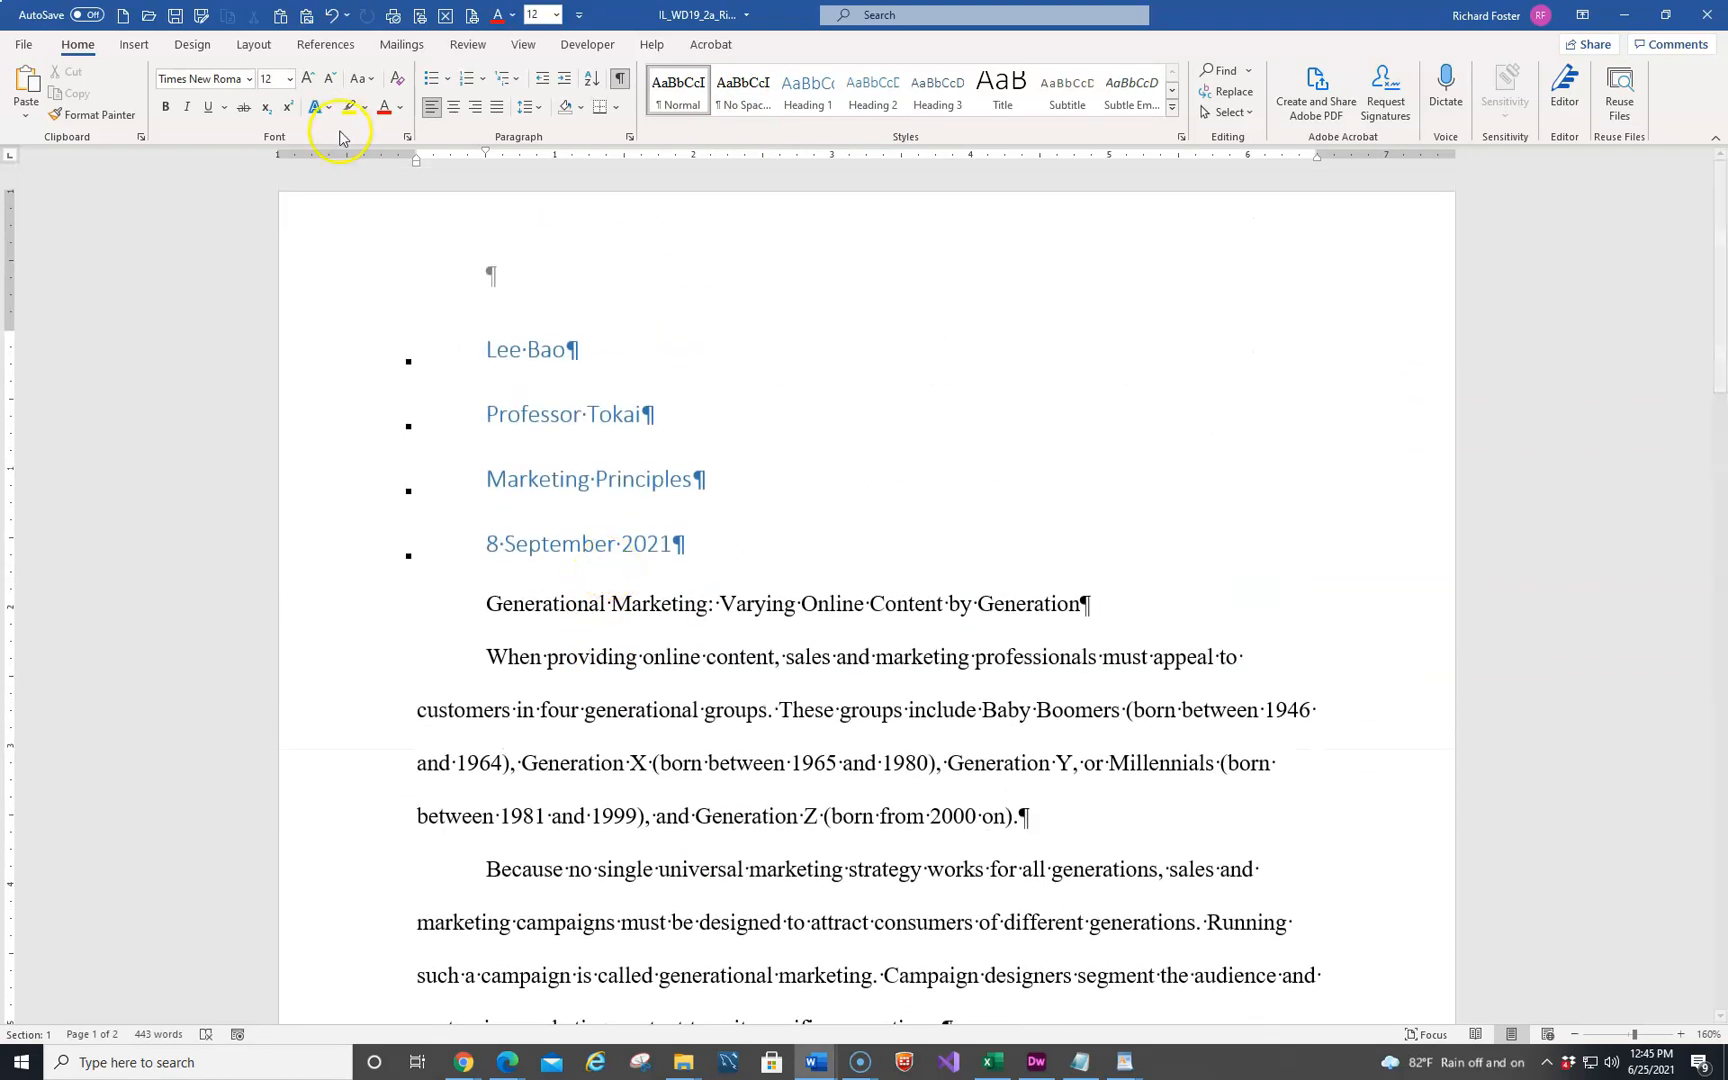
Undo the Normal style update and the first-line indent on the first body paragraph
{"action": "left_click", "coordinate": [332, 17]}
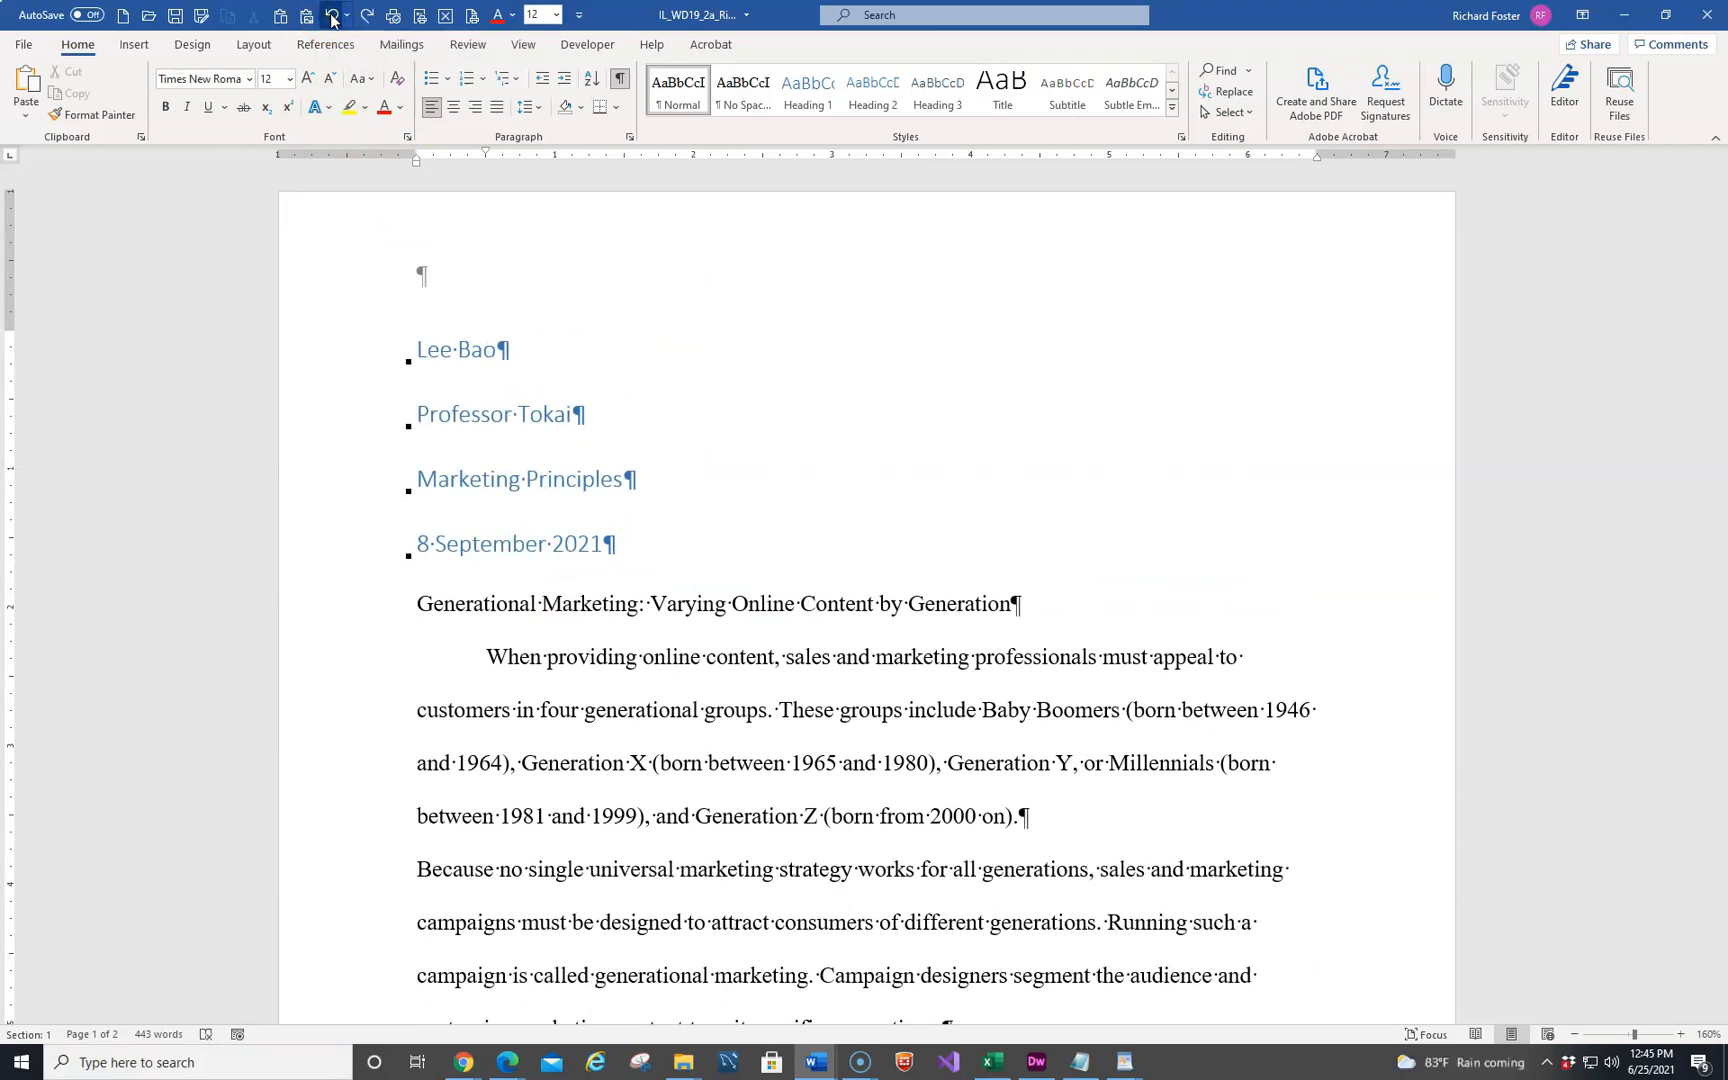
{"action": "left_click", "coordinate": [332, 17]}
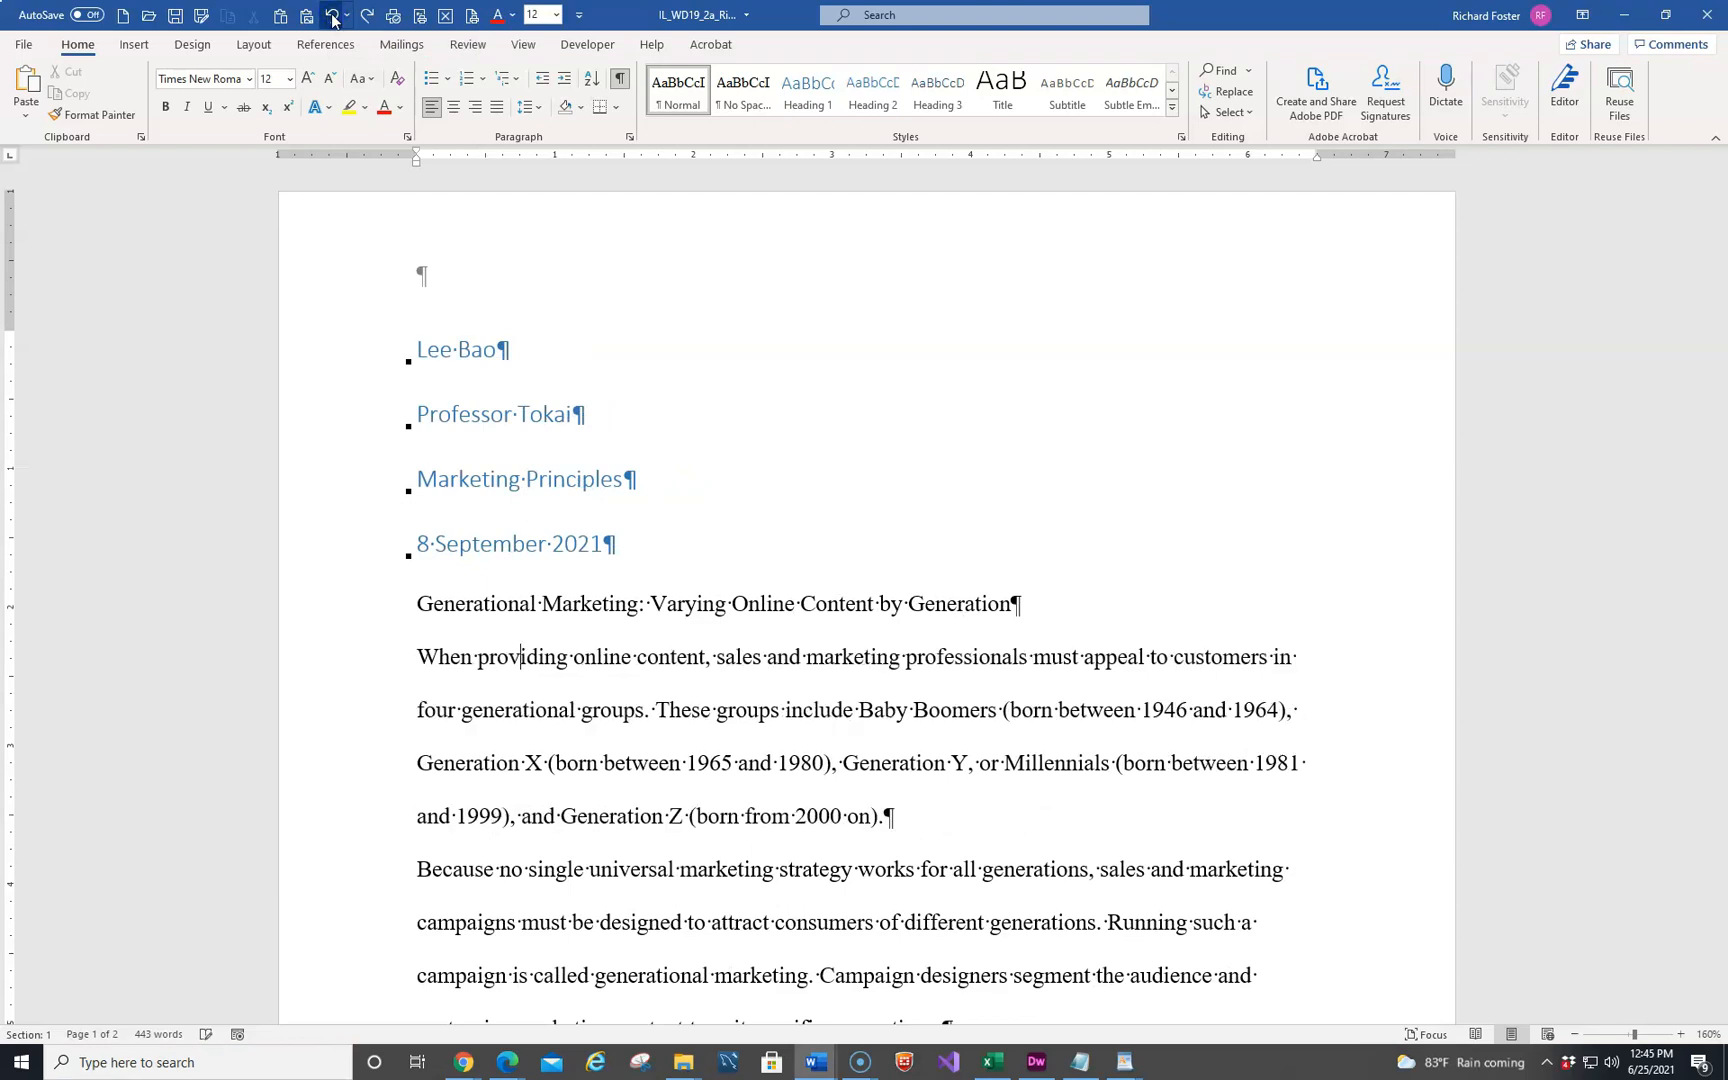
{"action": "left_click", "coordinate": [600, 608]}
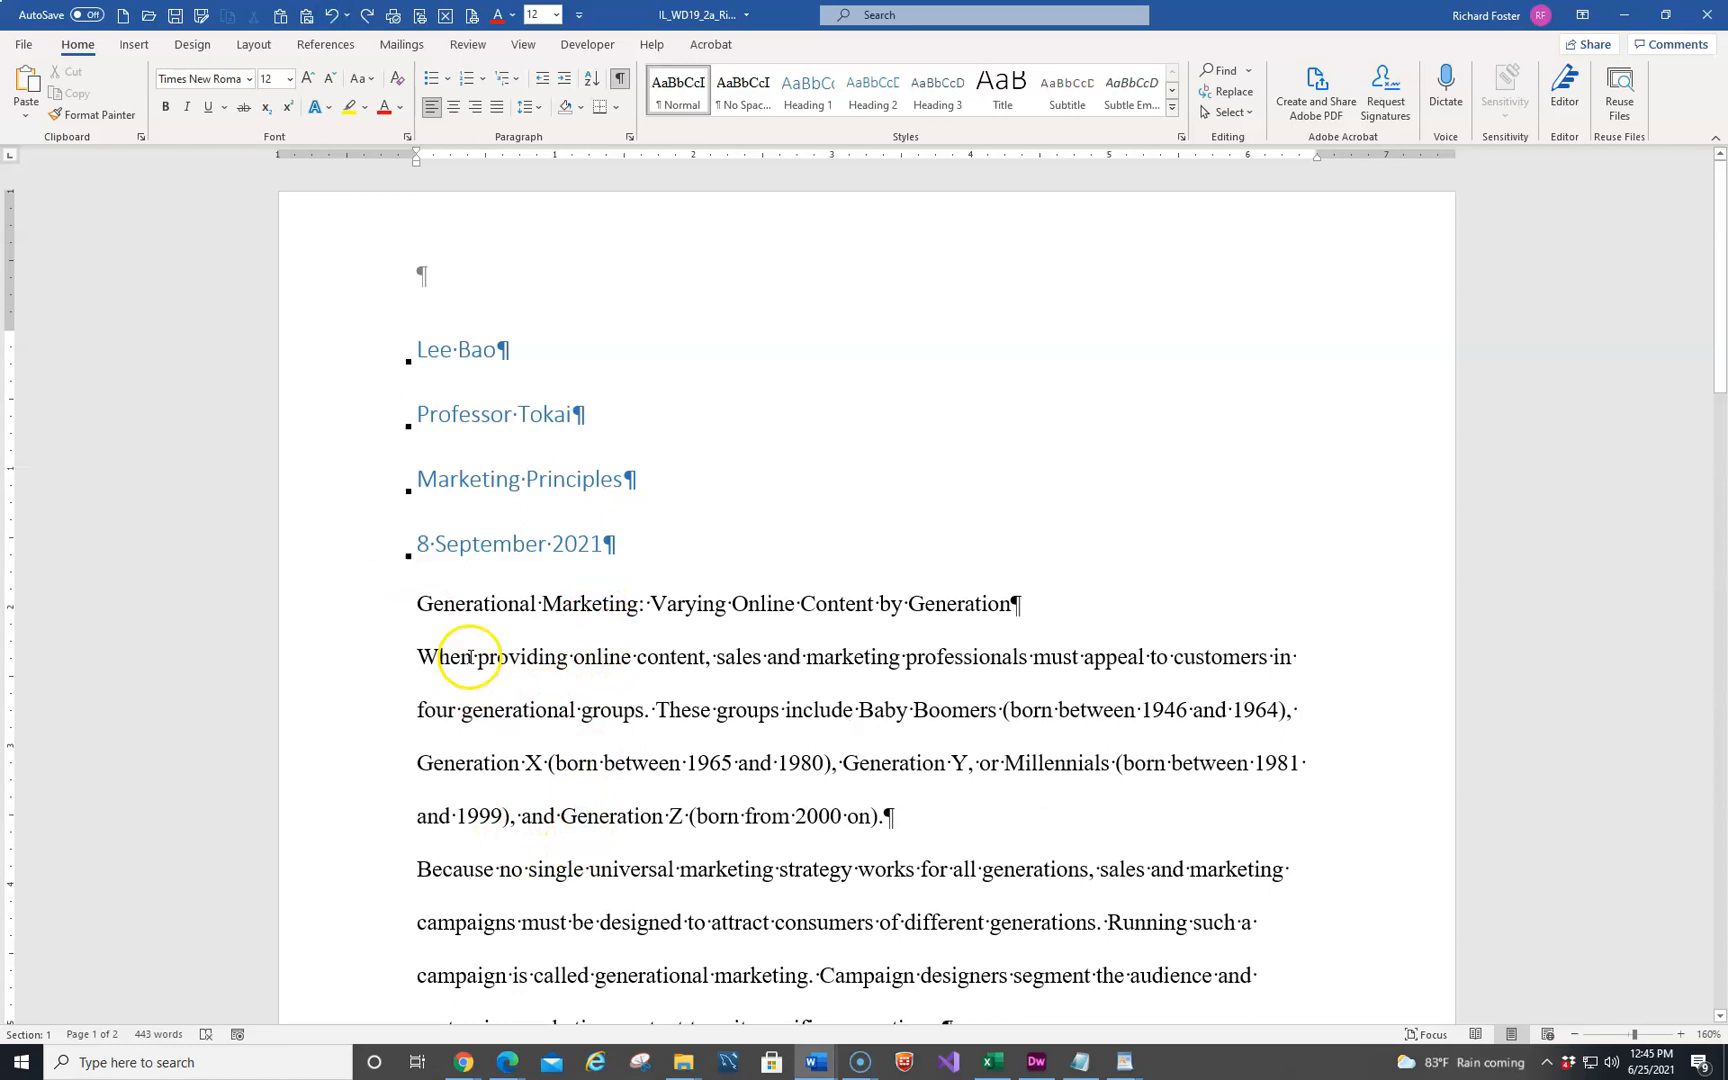
Apply the Normal style to the four lines above the paper's title: author, professor, course and date
{"action": "scroll", "coordinate": [480, 660], "scroll_direction": "down", "scroll_amount": 5}
{"action": "scroll", "coordinate": [485, 700], "scroll_direction": "up", "scroll_amount": 3}
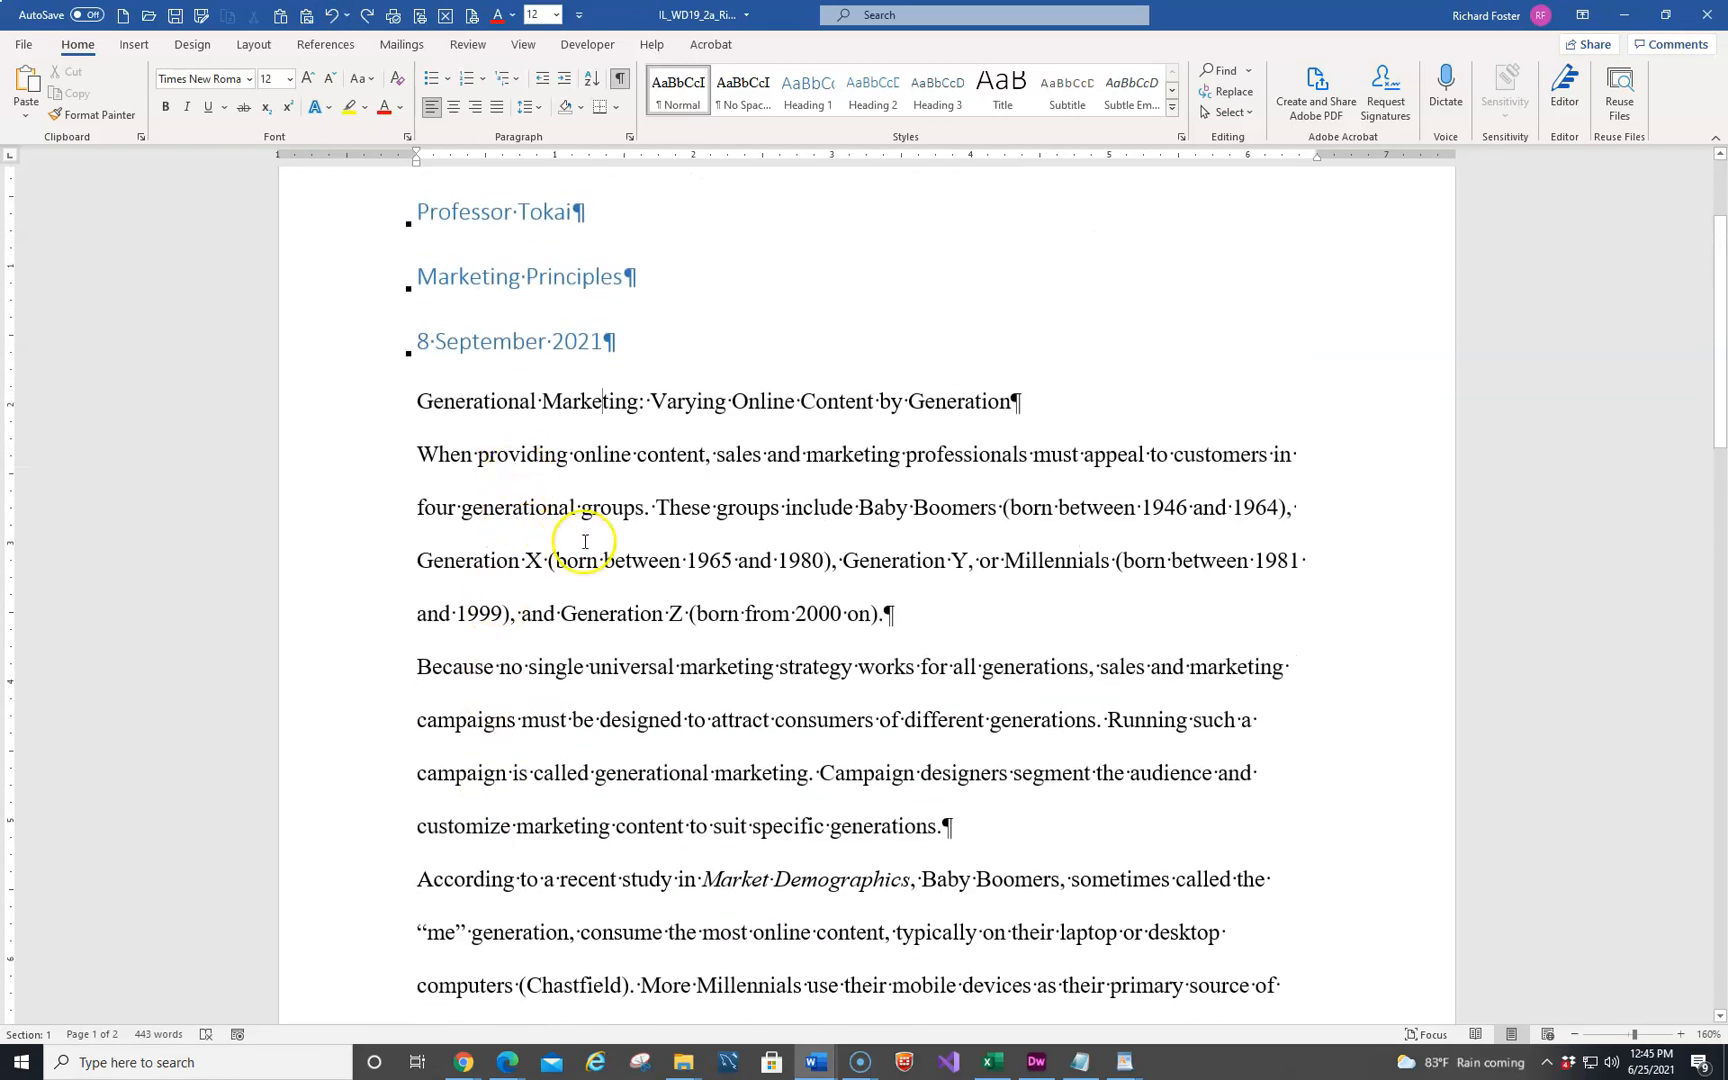
{"action": "scroll", "coordinate": [585, 541], "scroll_direction": "up", "scroll_amount": 1}
{"action": "scroll", "coordinate": [585, 541], "scroll_direction": "up", "scroll_amount": 3}
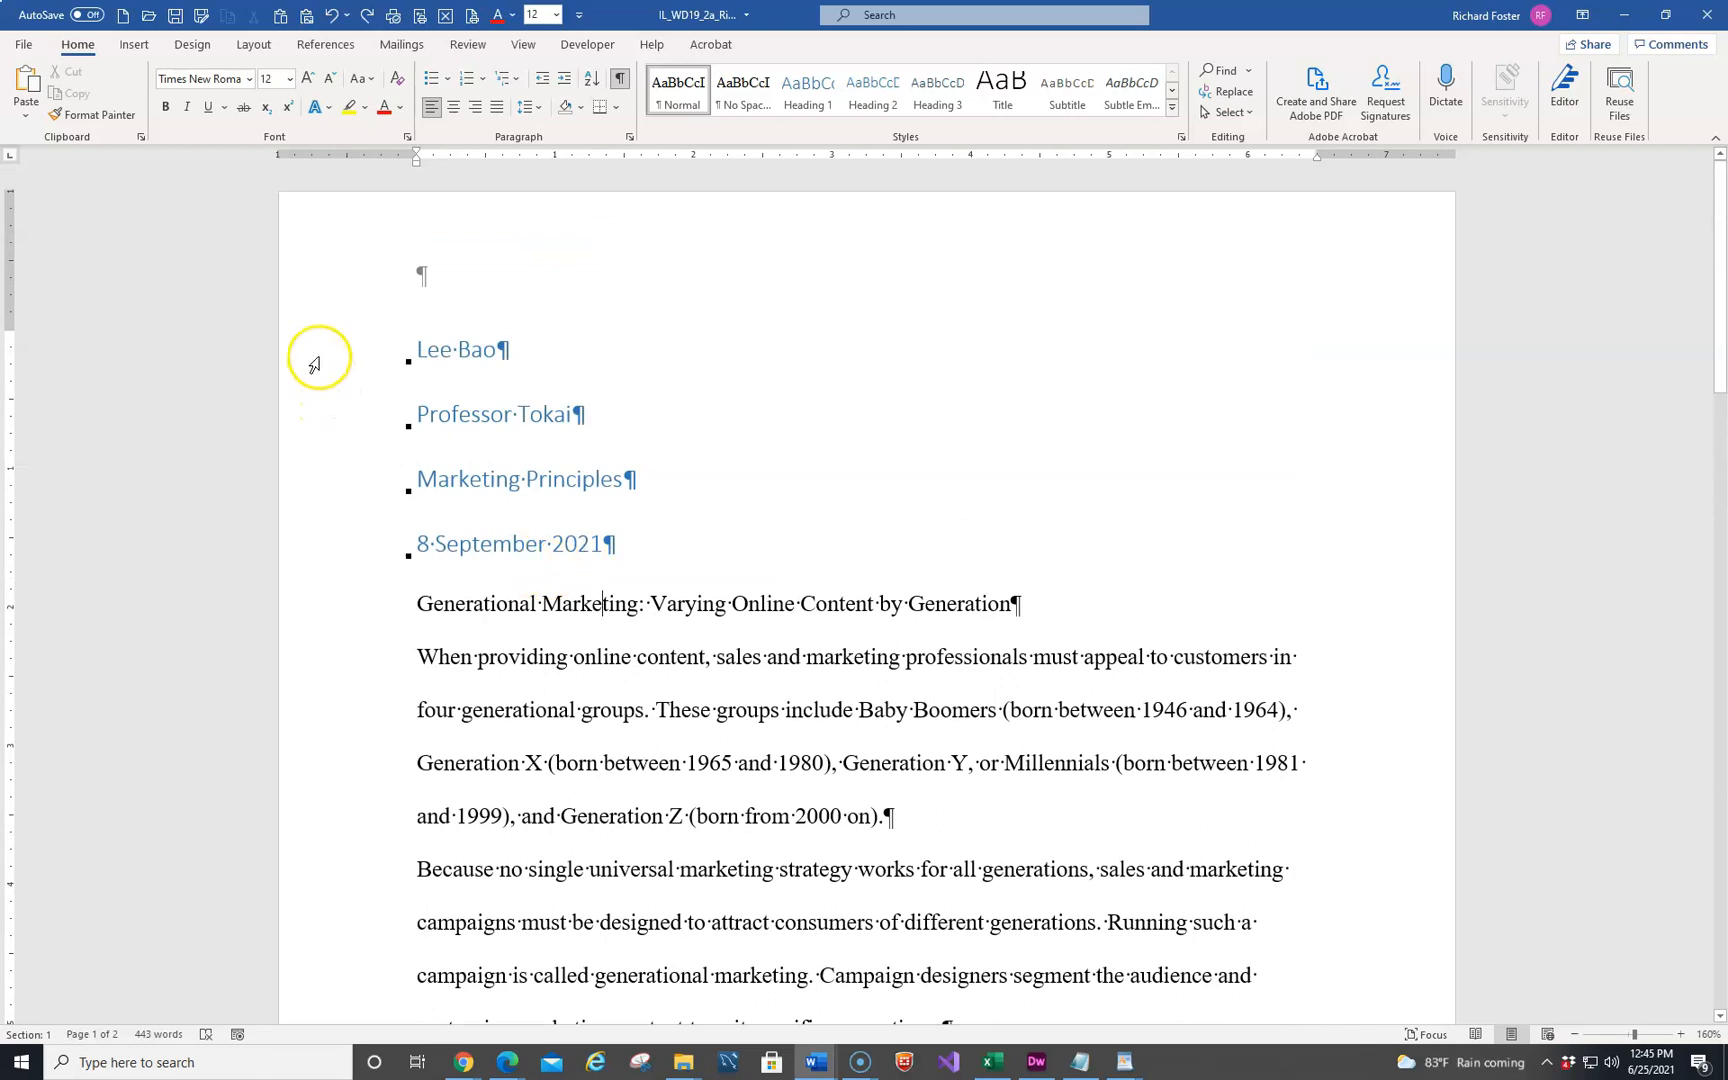
{"action": "left_click_drag", "start_coordinate": [318, 358], "coordinate": [346, 534]}
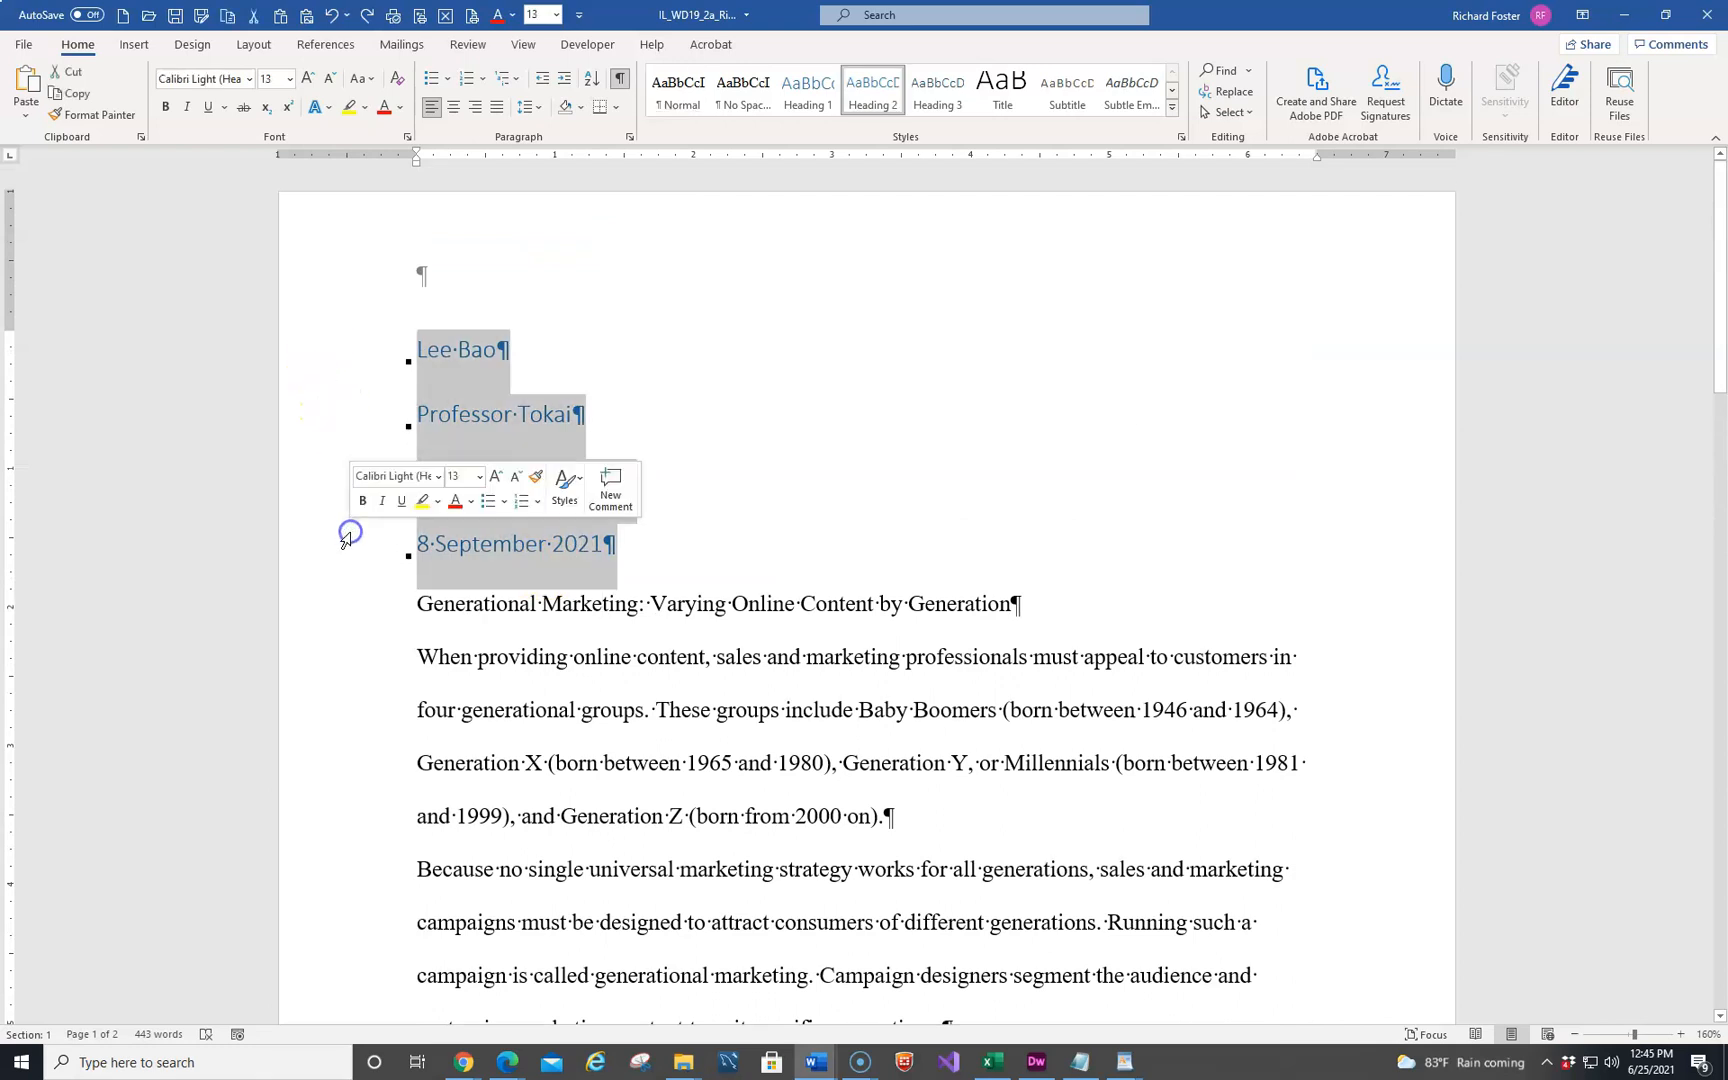
{"action": "left_click", "coordinate": [678, 92]}
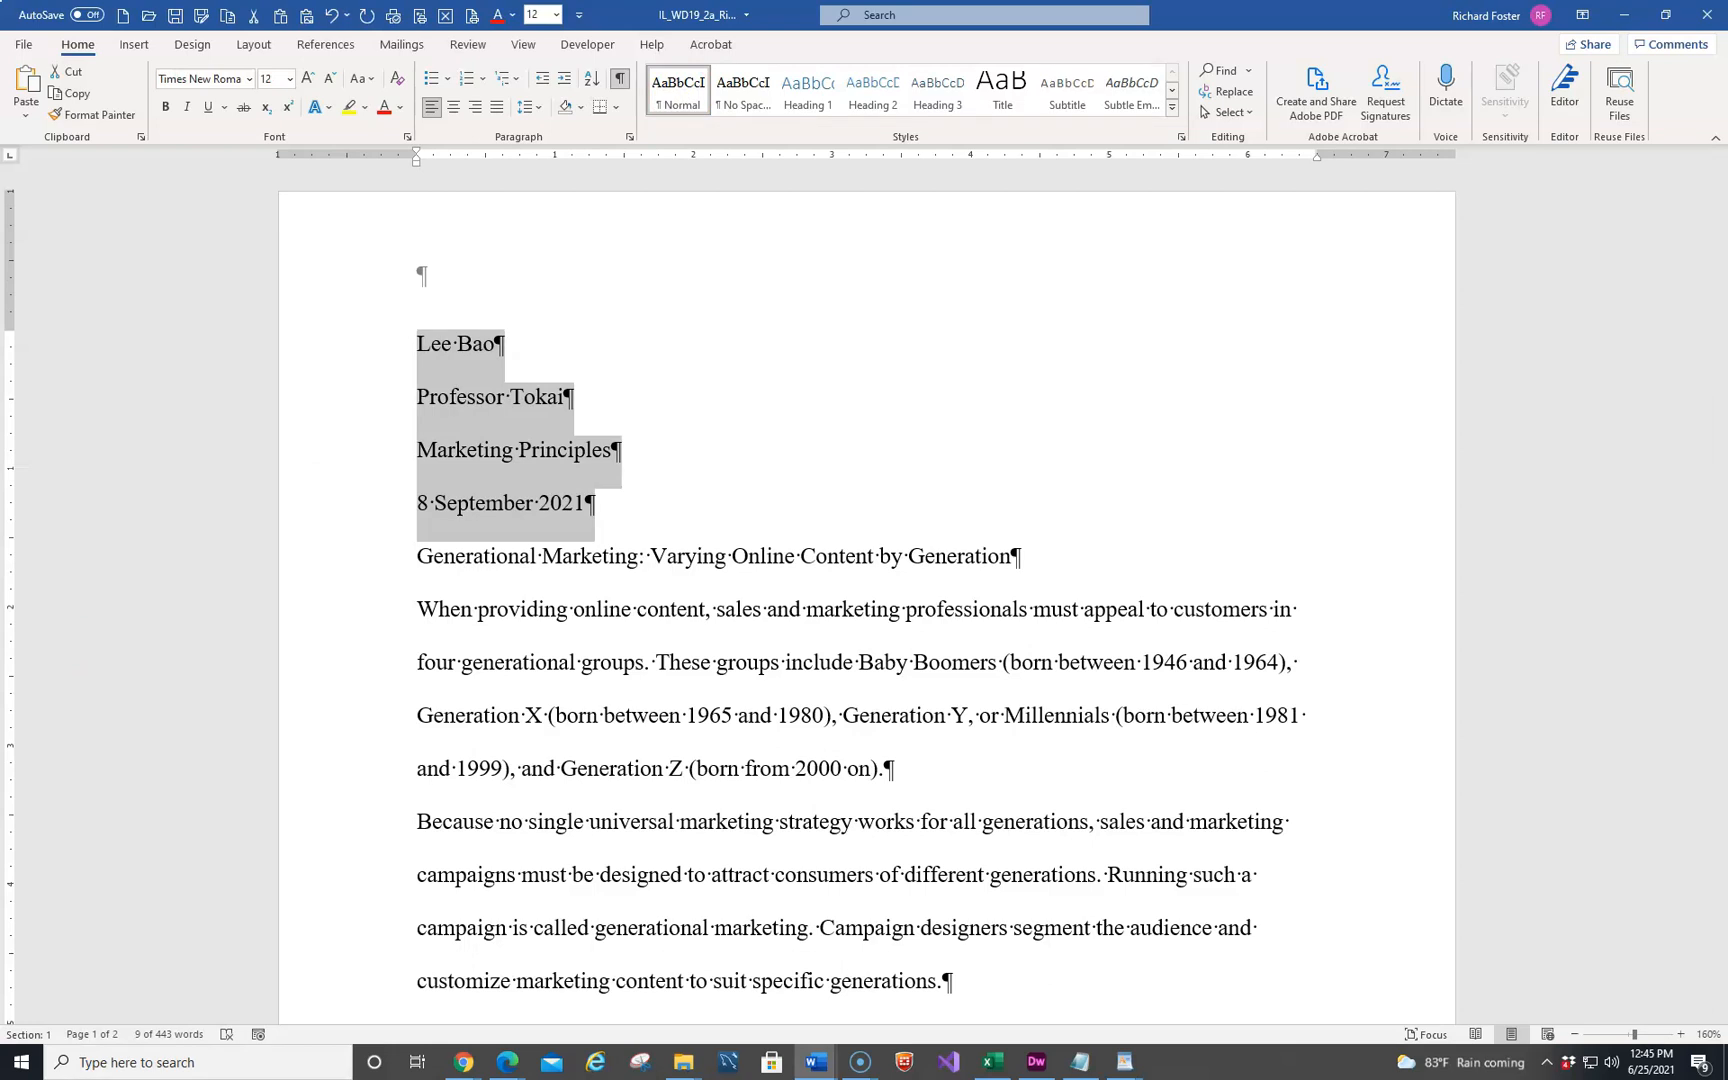
Center the title "Generational Marketing: Varying Online Content by Generation"
{"action": "left_click", "coordinate": [662, 557]}
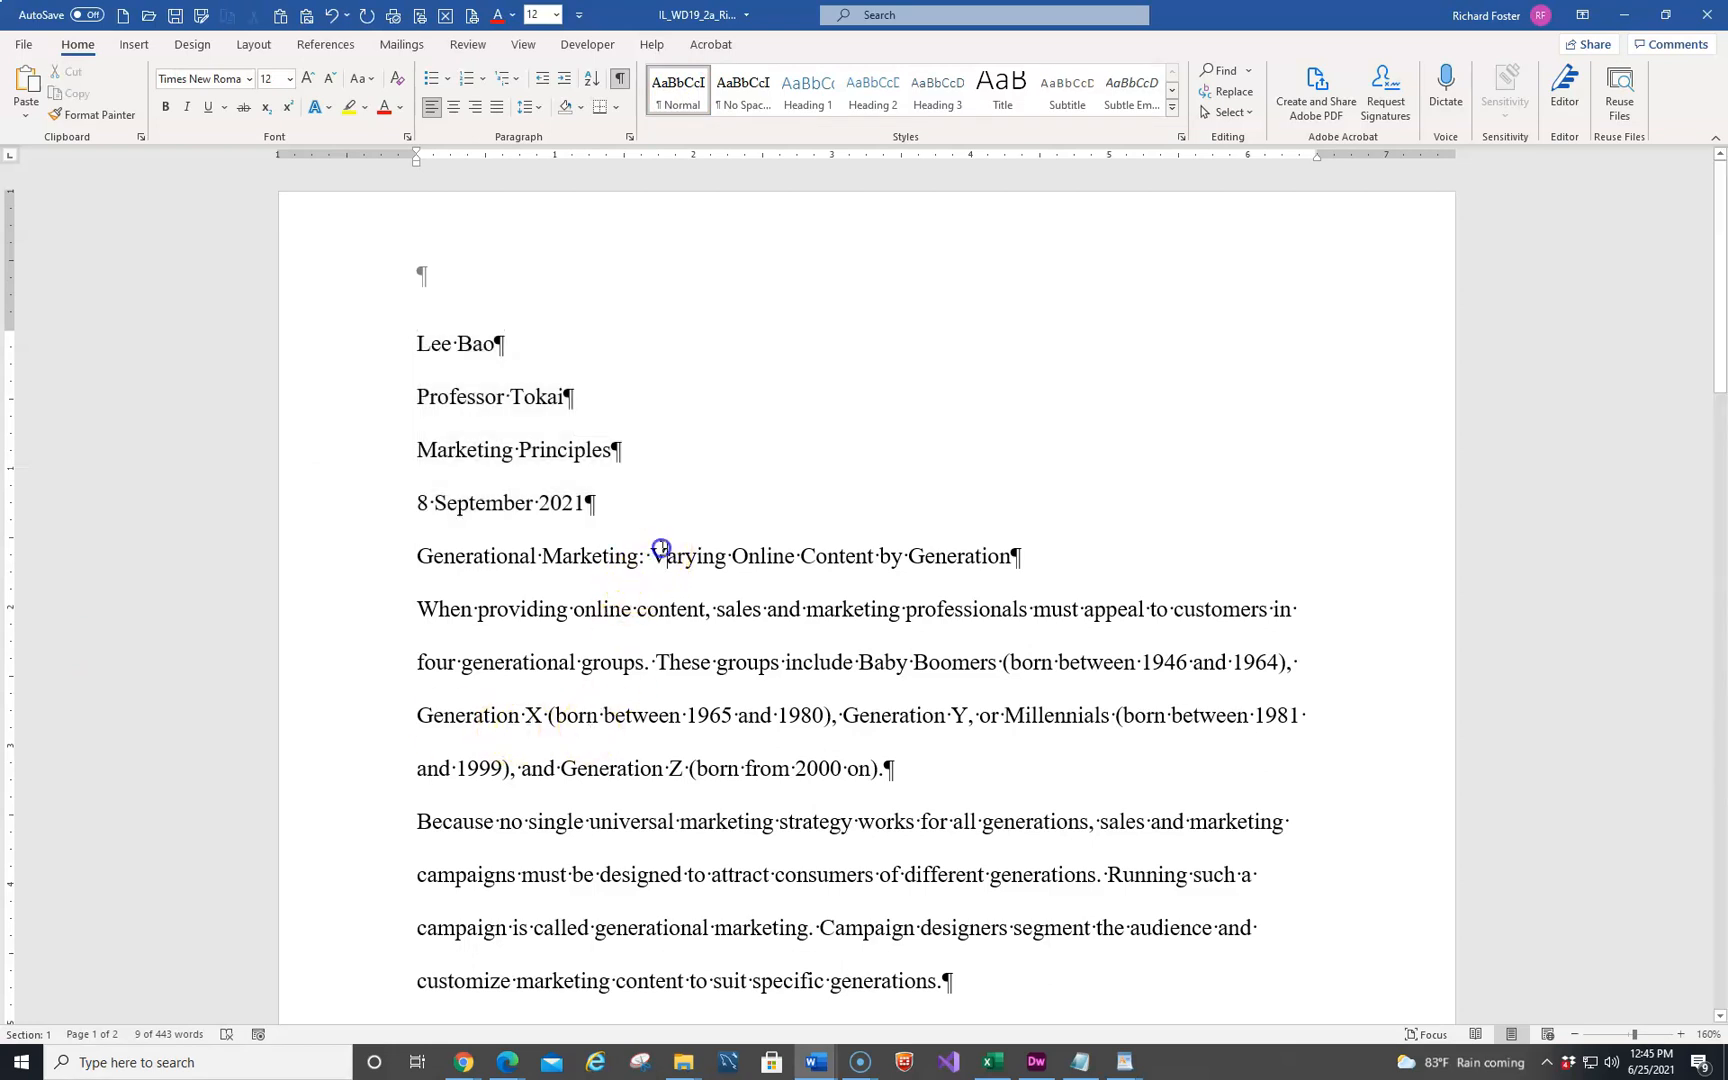
{"action": "left_click", "coordinate": [455, 108]}
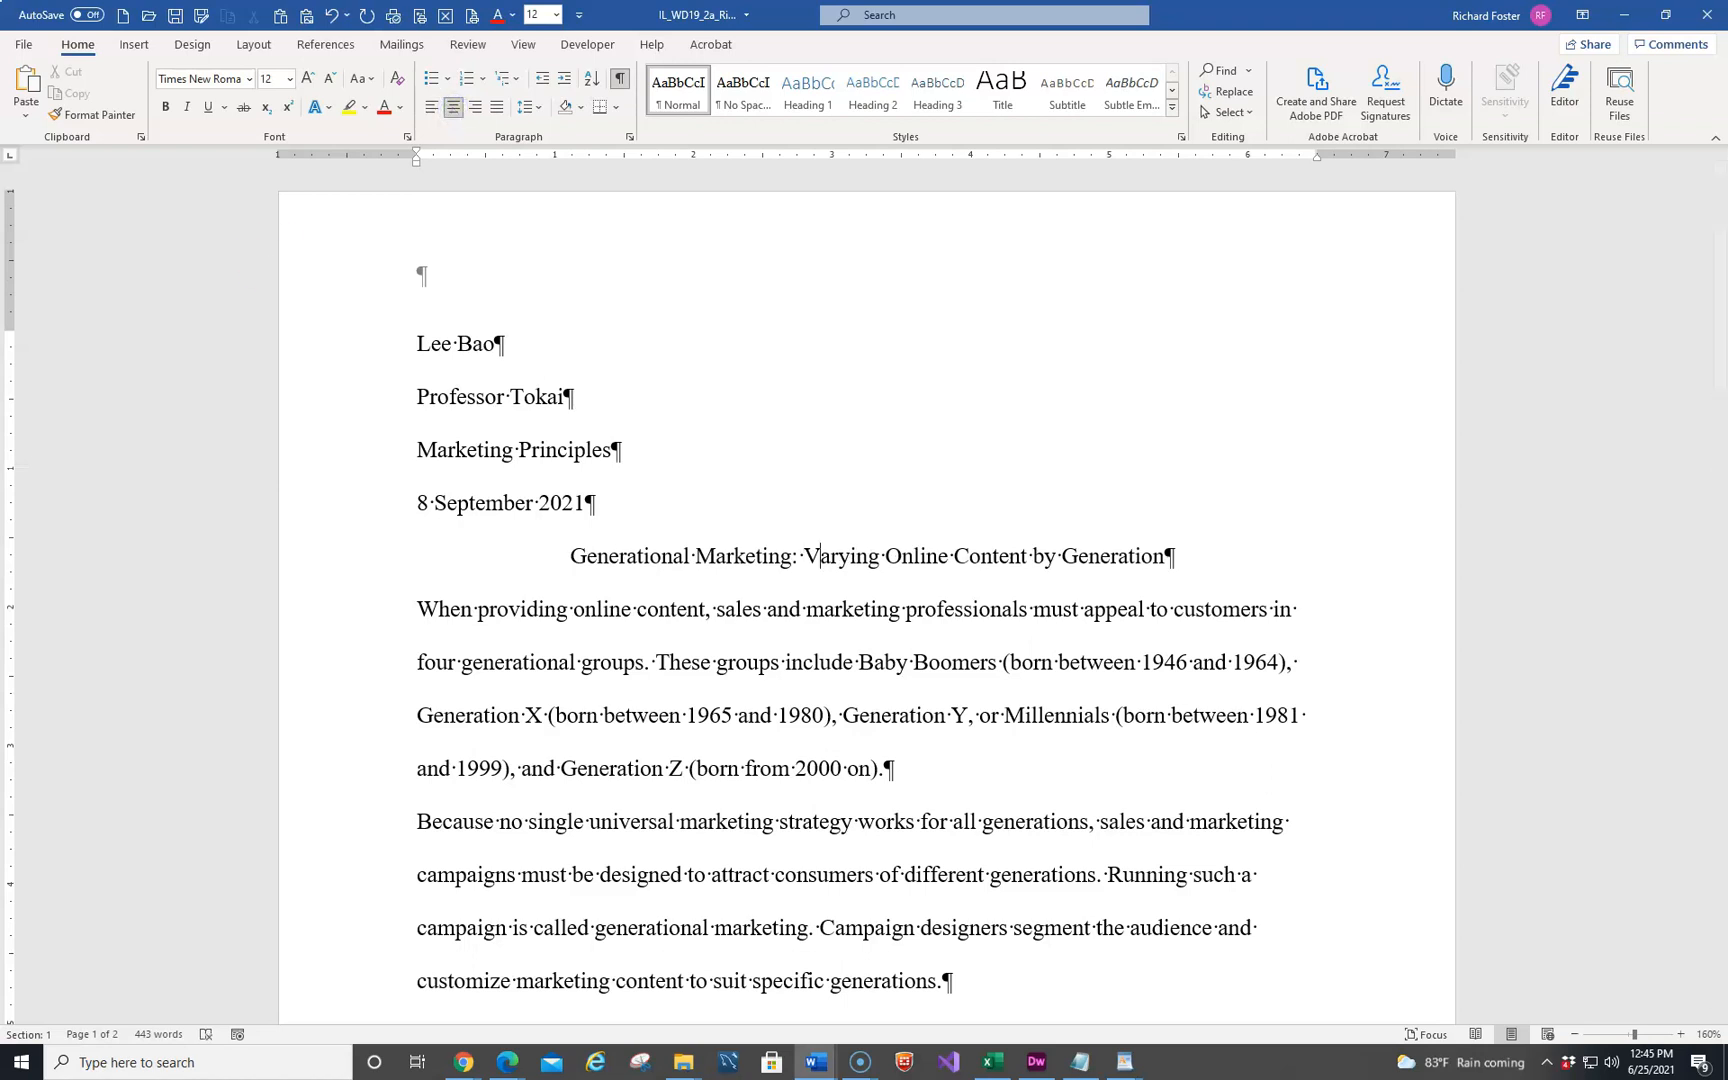
Insert the built-in Blank header and right-align its placeholder text
{"action": "left_click", "coordinate": [128, 45]}
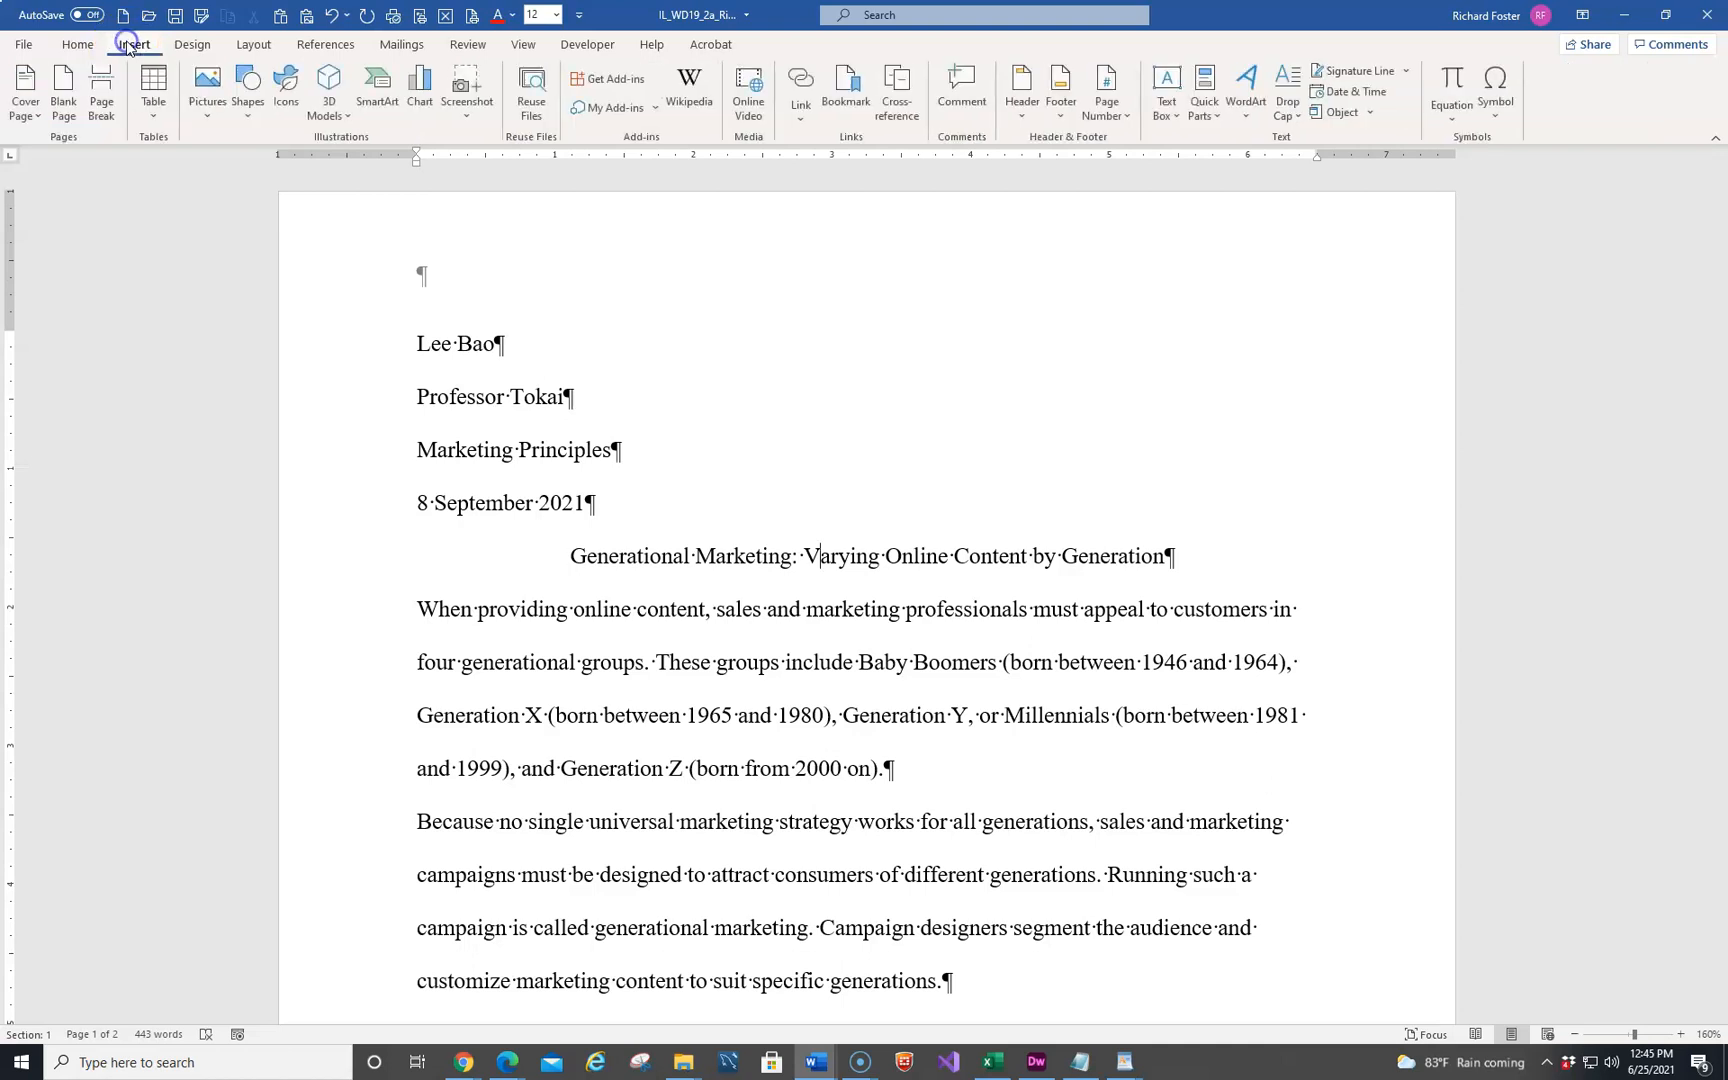
{"action": "left_click", "coordinate": [1021, 95]}
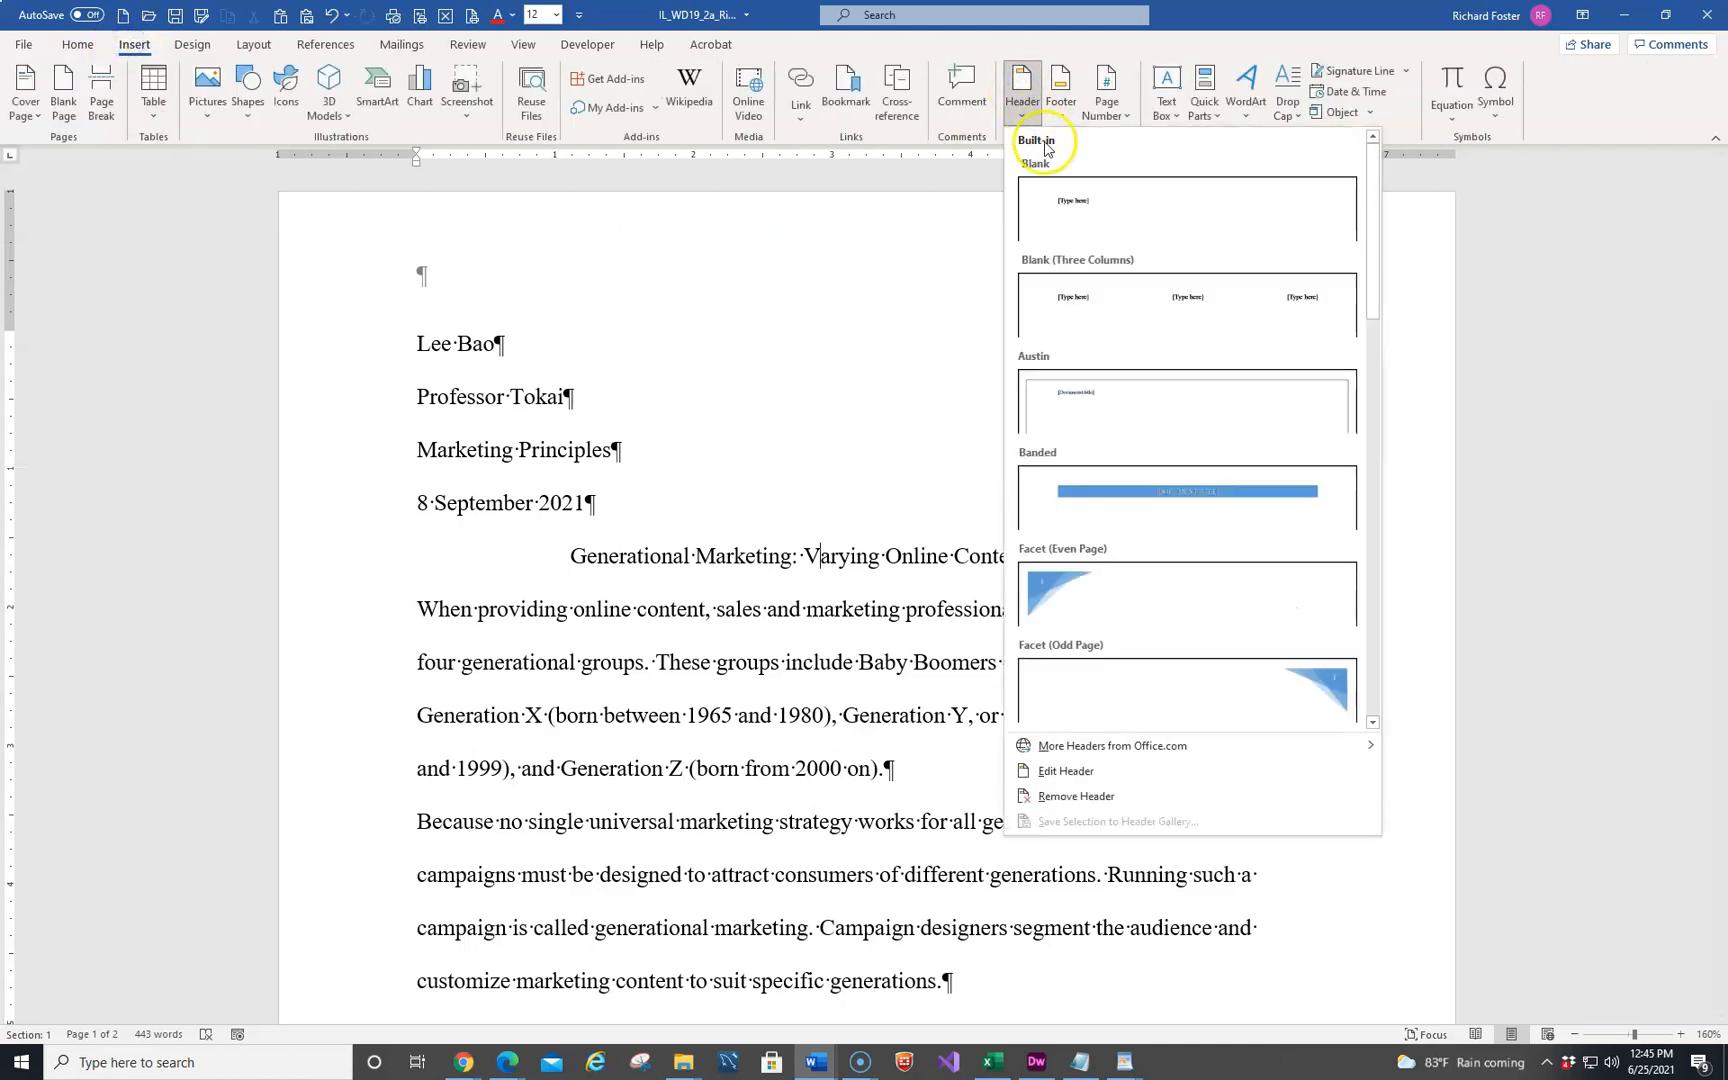
{"action": "left_click", "coordinate": [1076, 209]}
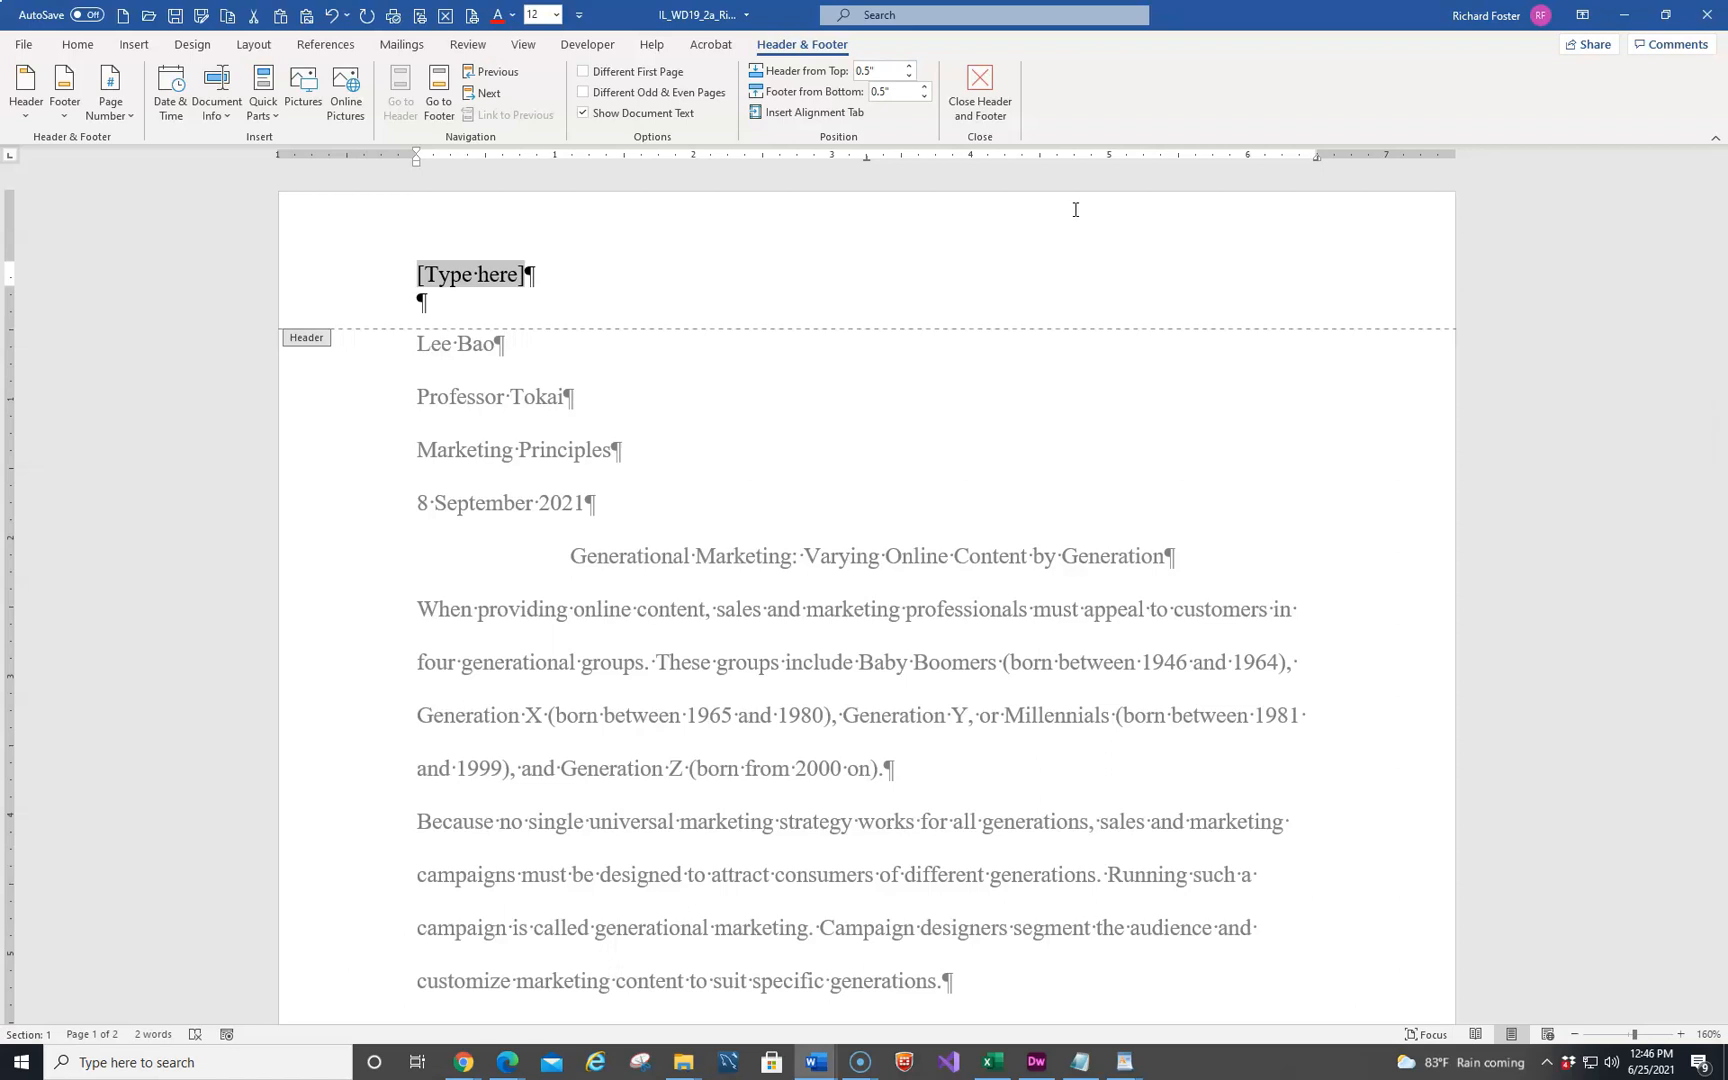
{"action": "key", "text": "ctrl+r"}
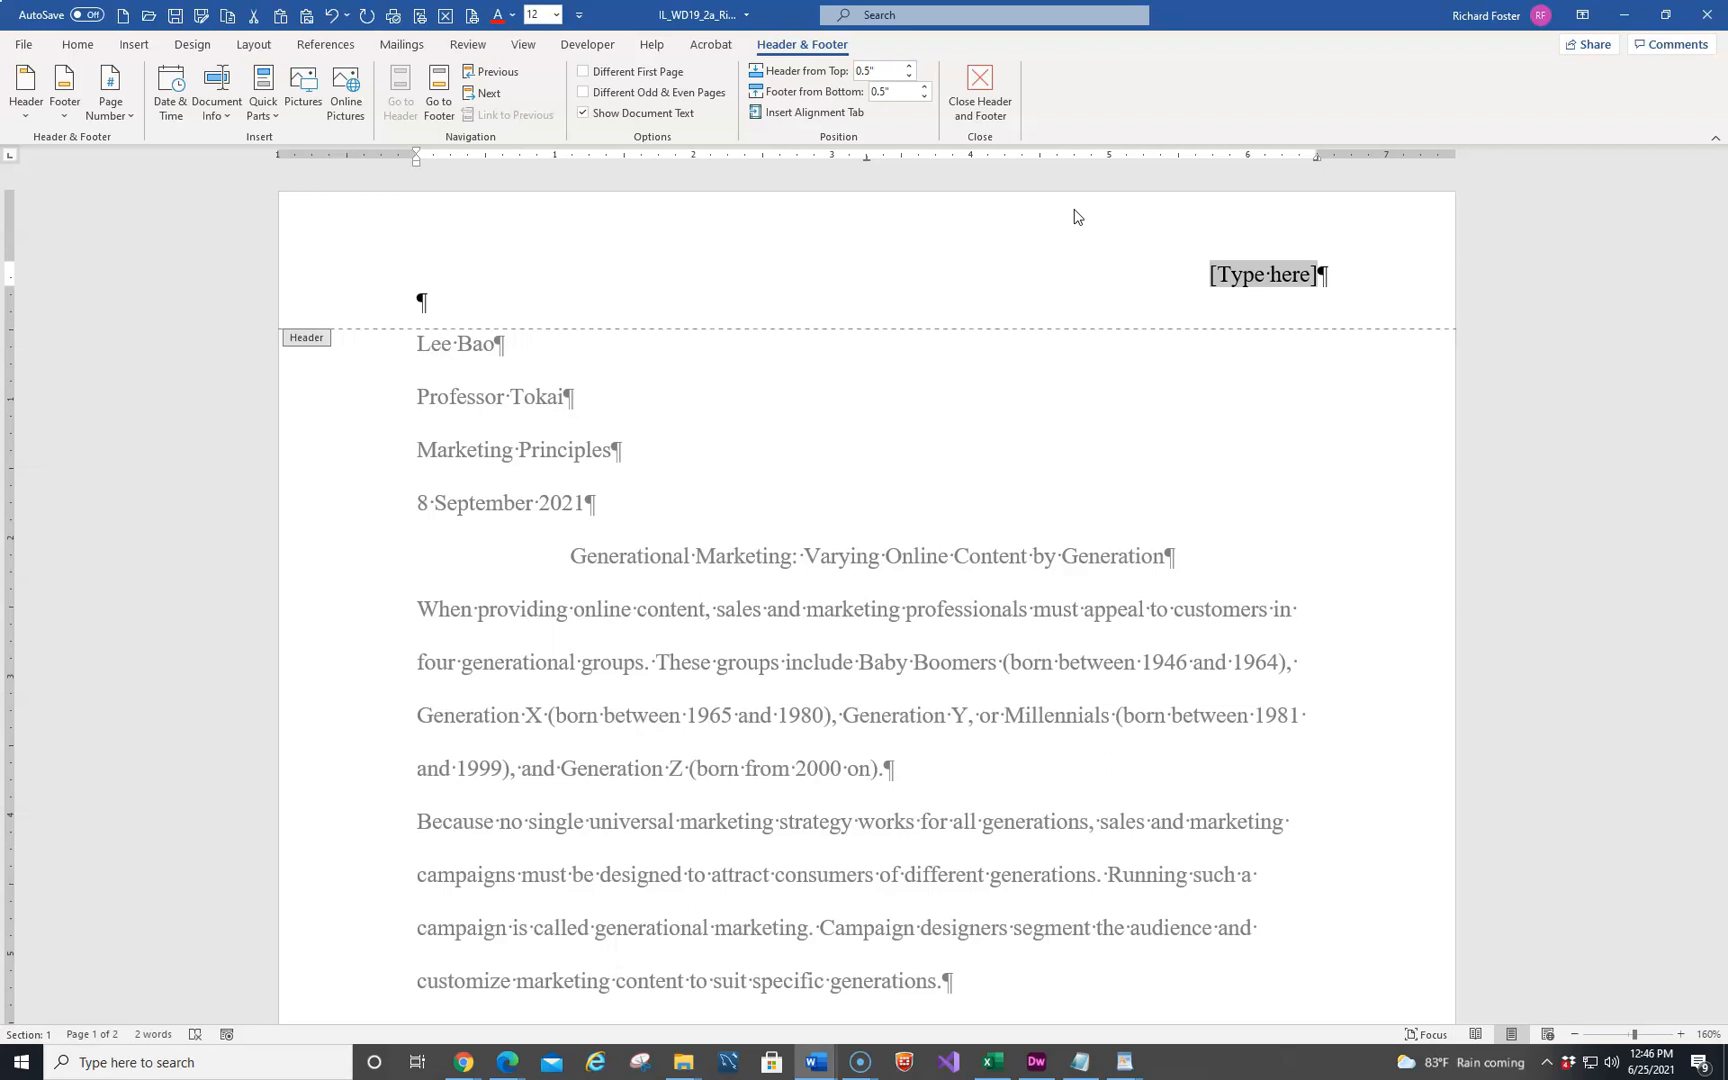
Replace the header placeholder with the author's last name and a space, add a Plain Number page number after it, and exit the header
{"action": "key", "text": "BackSpace"}
{"action": "type", "text": "Bao"}
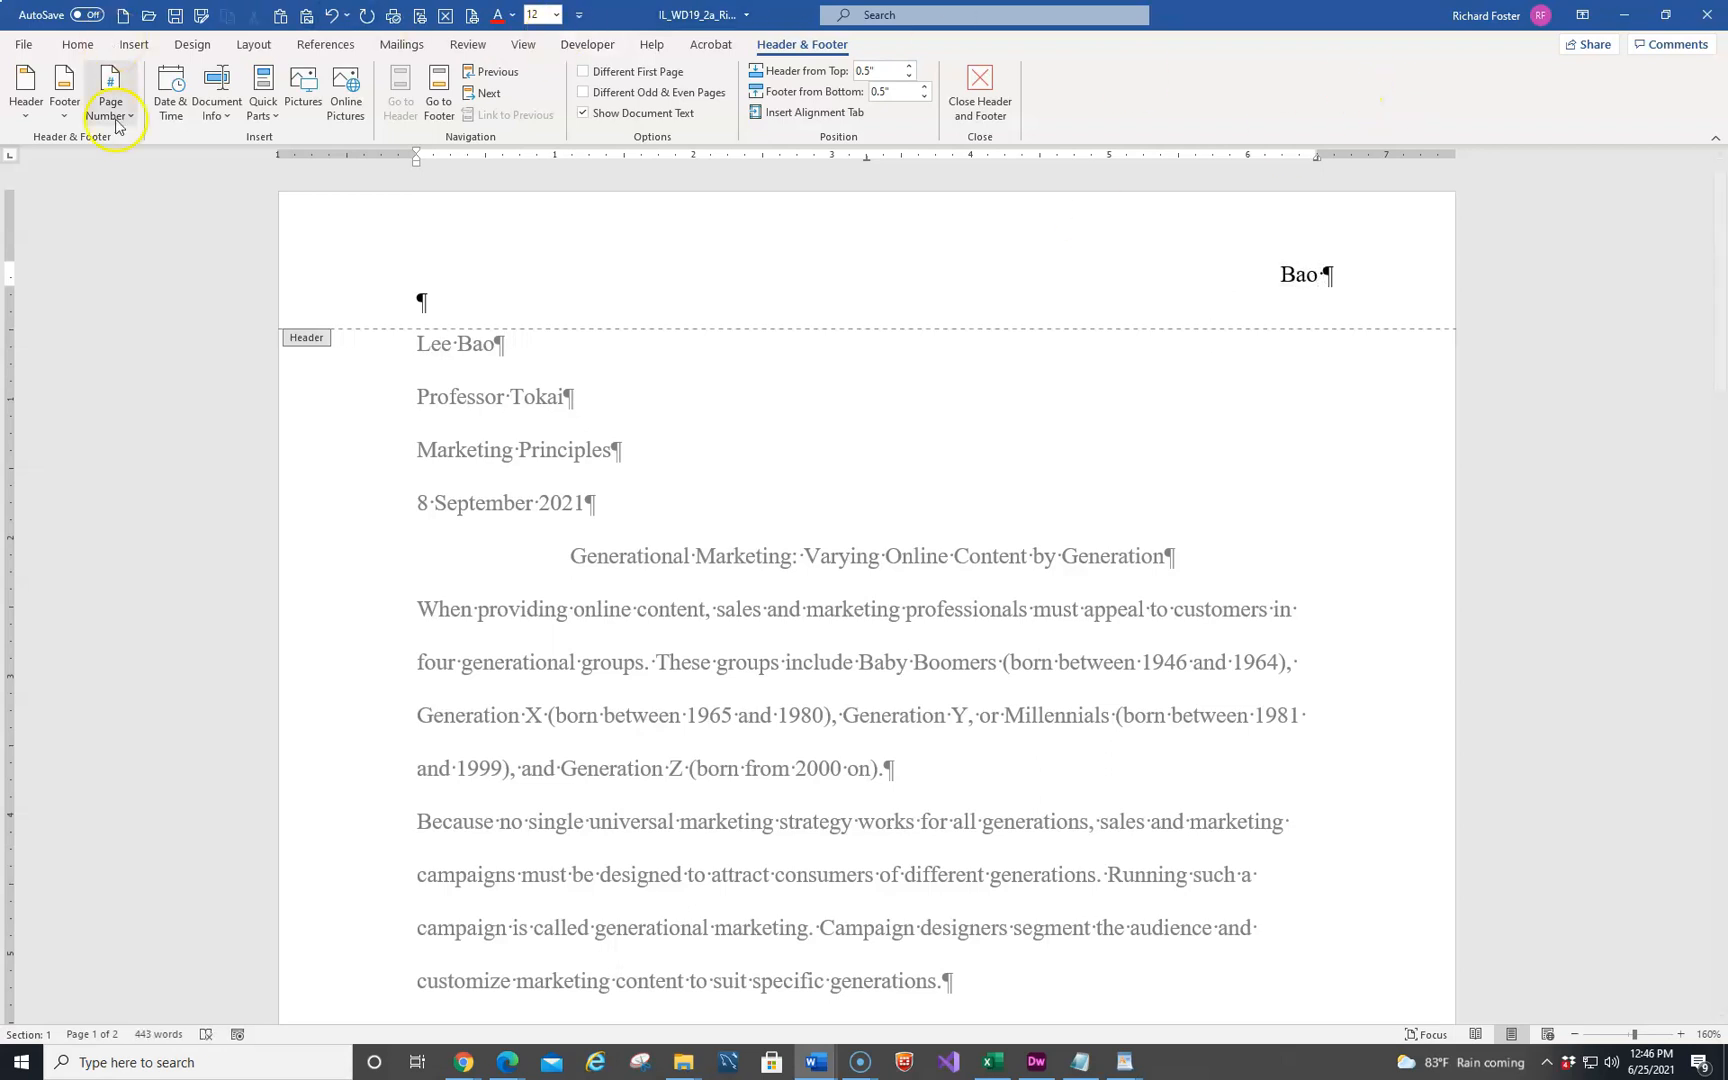
{"action": "left_click", "coordinate": [131, 115]}
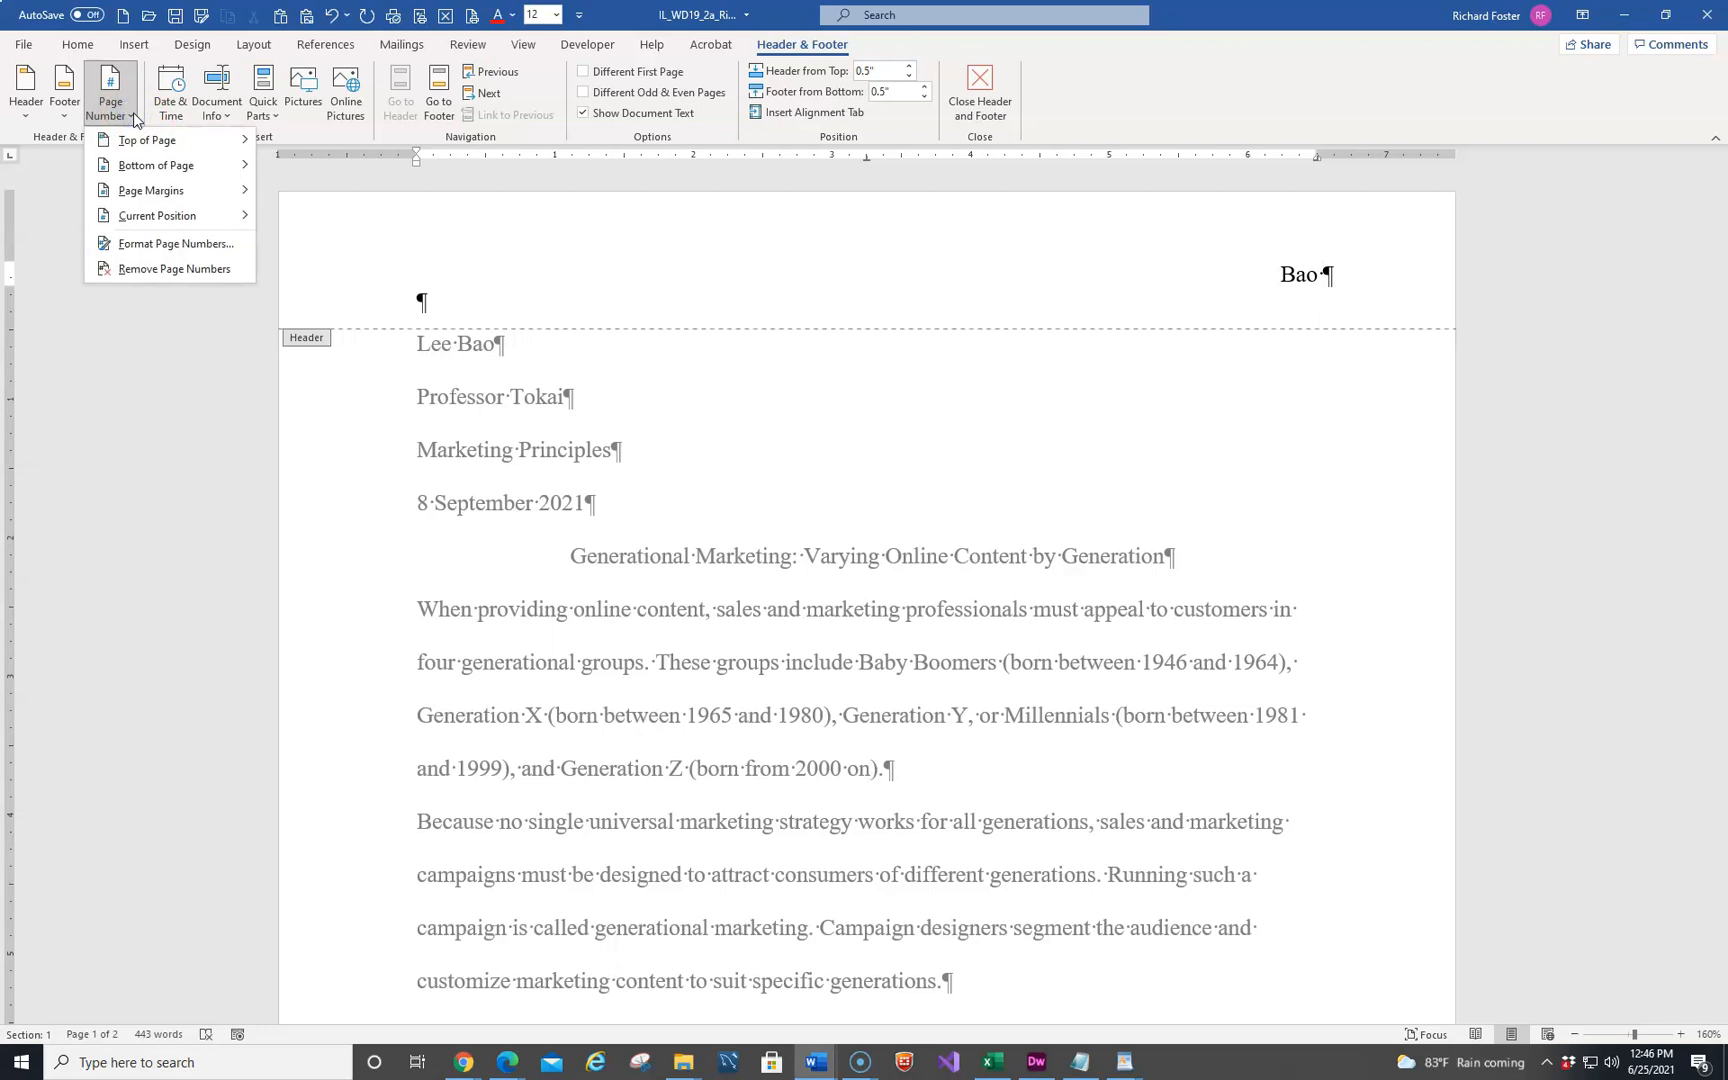
{"action": "mouse_move", "coordinate": [151, 226]}
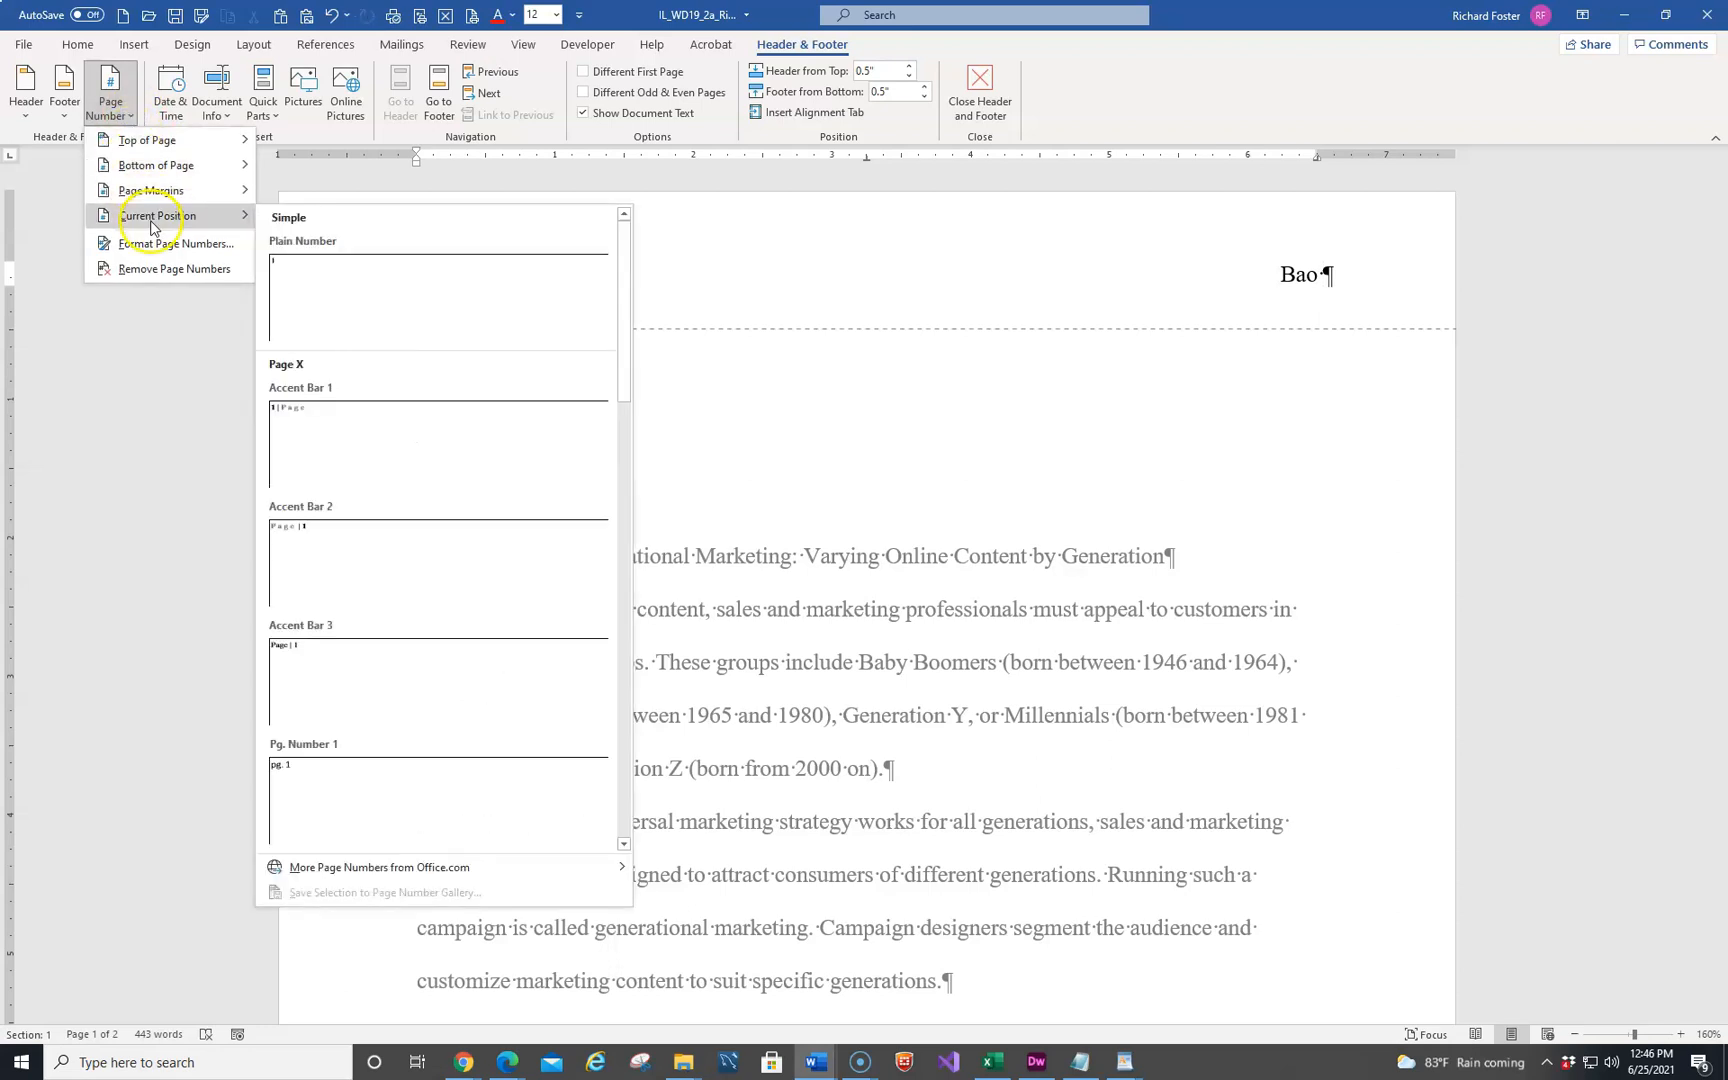
{"action": "left_click", "coordinate": [336, 296]}
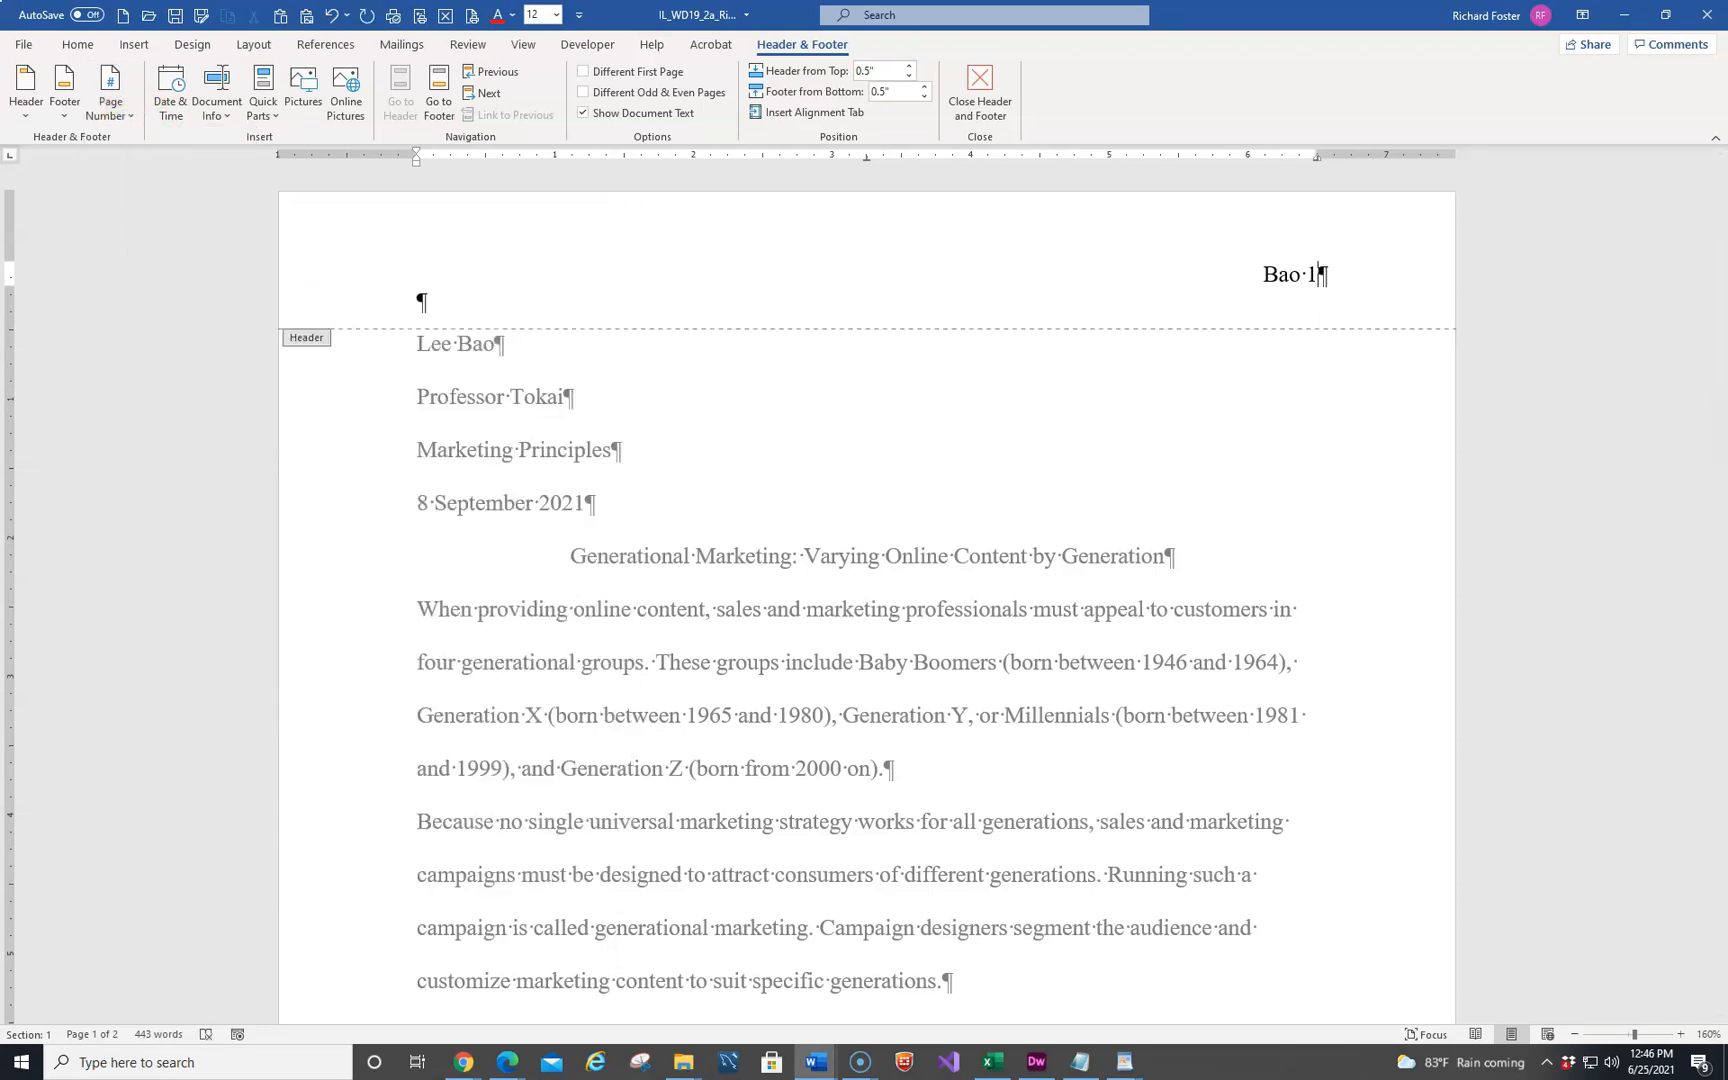
{"action": "left_click", "coordinate": [981, 98]}
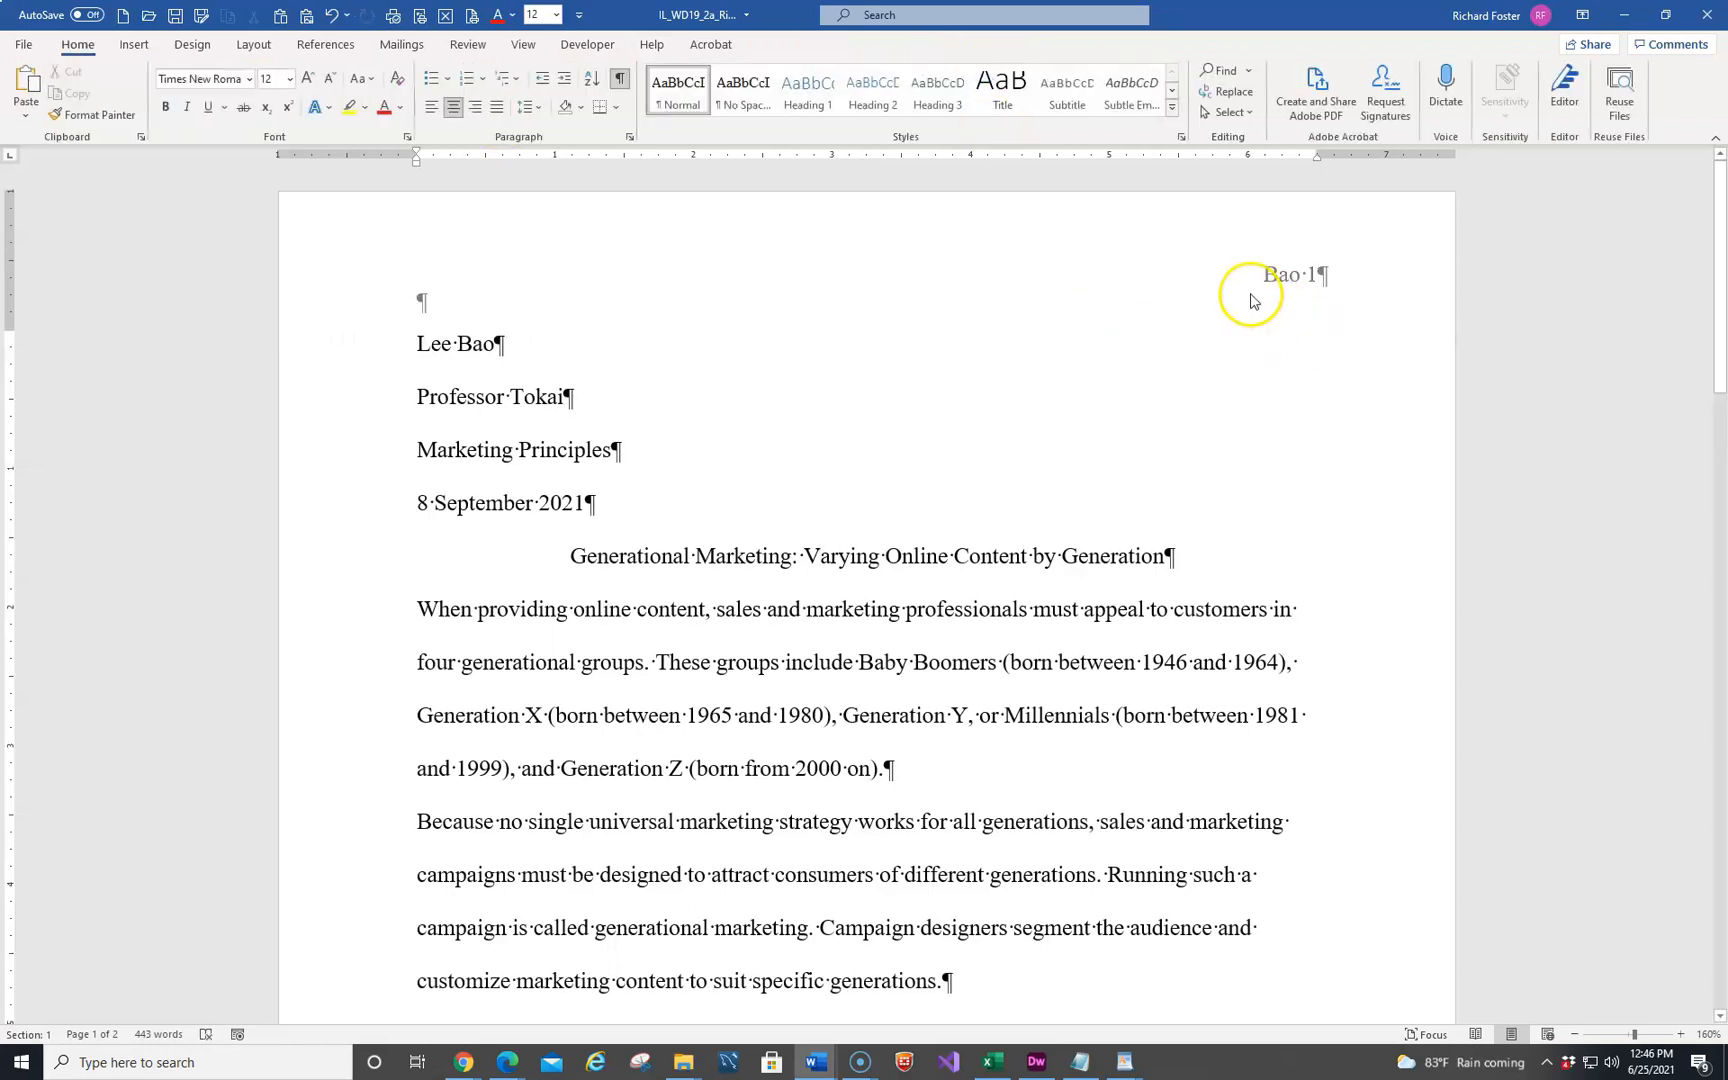
Set a 0.5" first-line indent on all body paragraphs, from "When providing online content" through "ebooks and articles."
{"action": "scroll", "coordinate": [1088, 386], "scroll_direction": "down", "scroll_amount": 10}
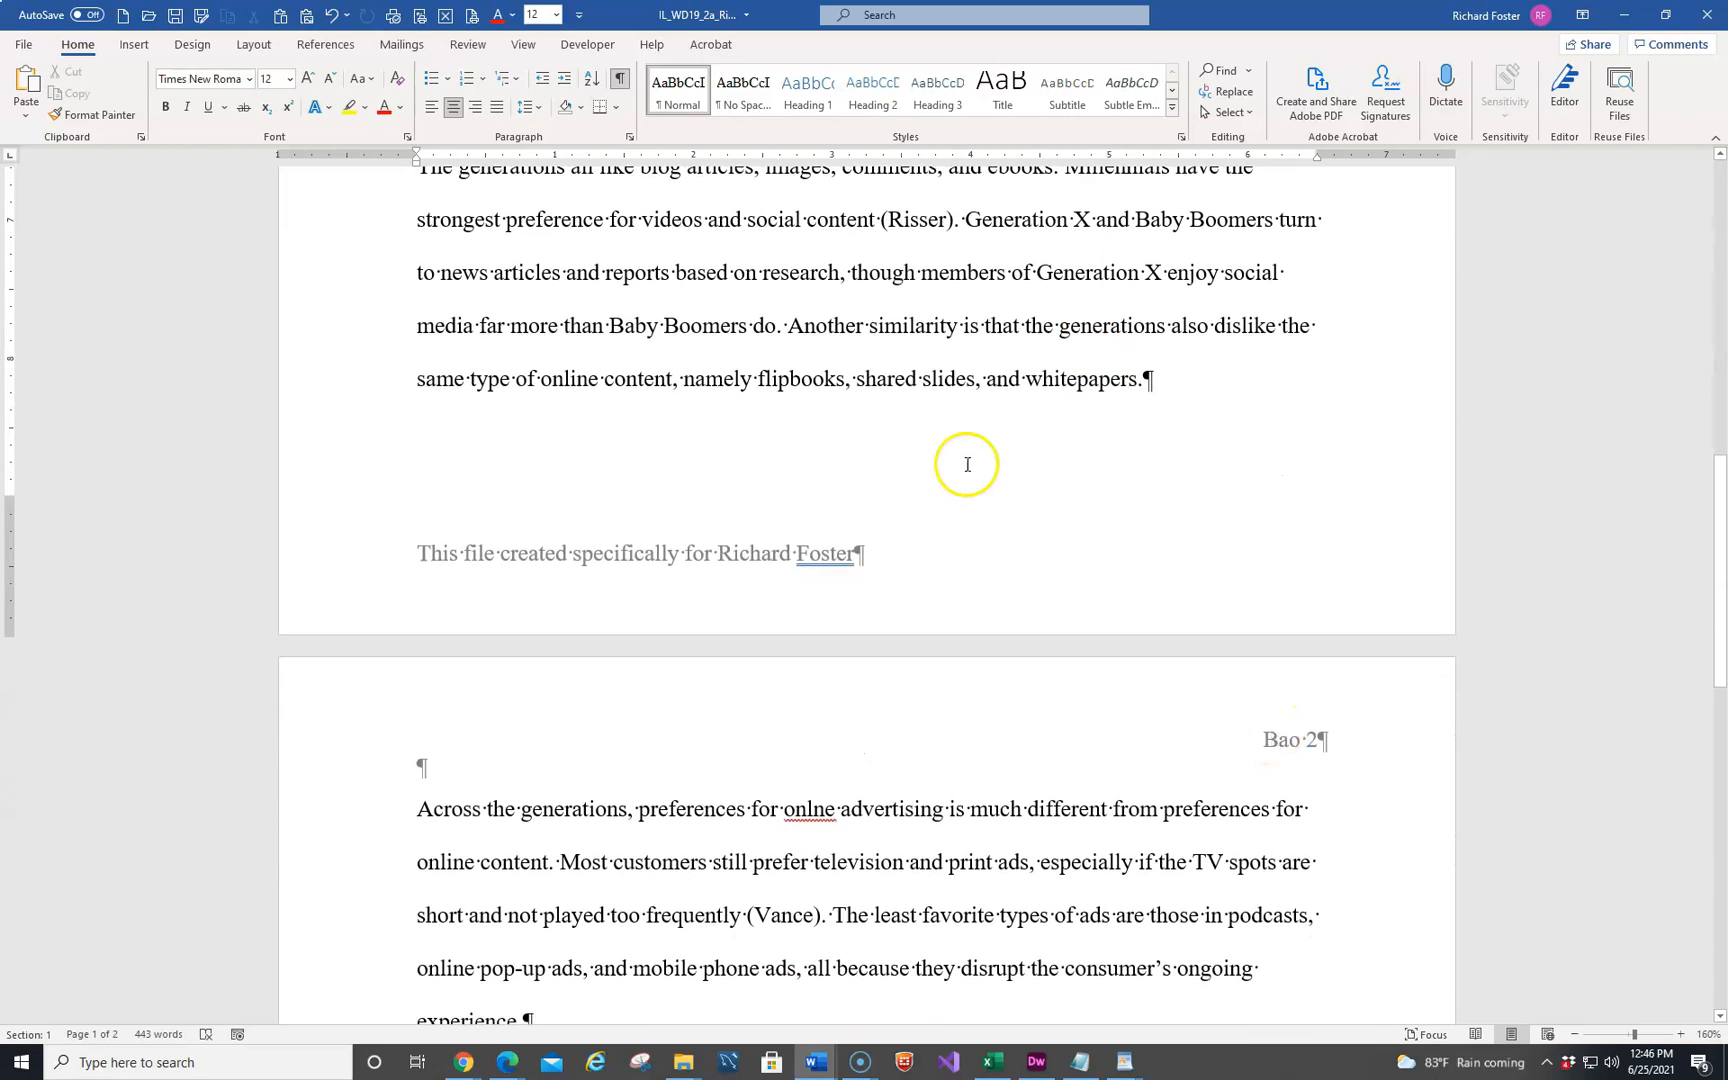
{"action": "scroll", "coordinate": [967, 464], "scroll_direction": "up", "scroll_amount": 10}
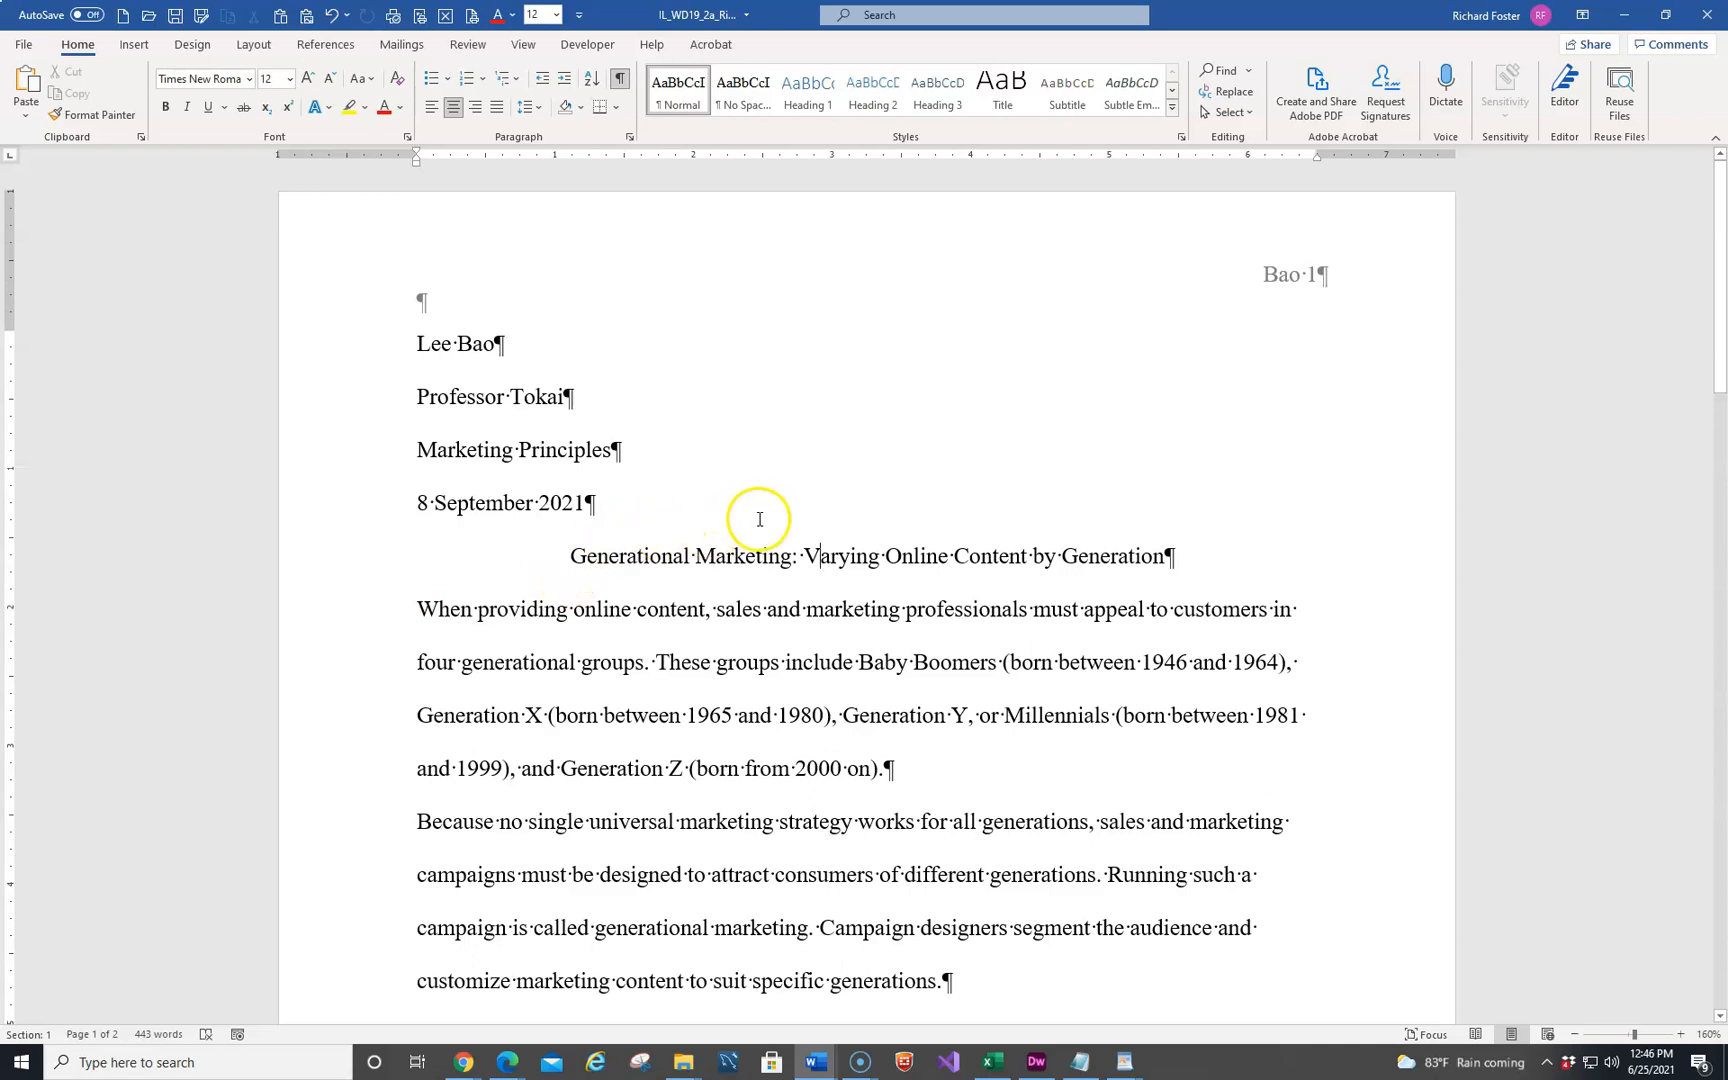
{"action": "scroll", "coordinate": [759, 519], "scroll_direction": "down", "scroll_amount": 1}
{"action": "left_click", "coordinate": [404, 548]}
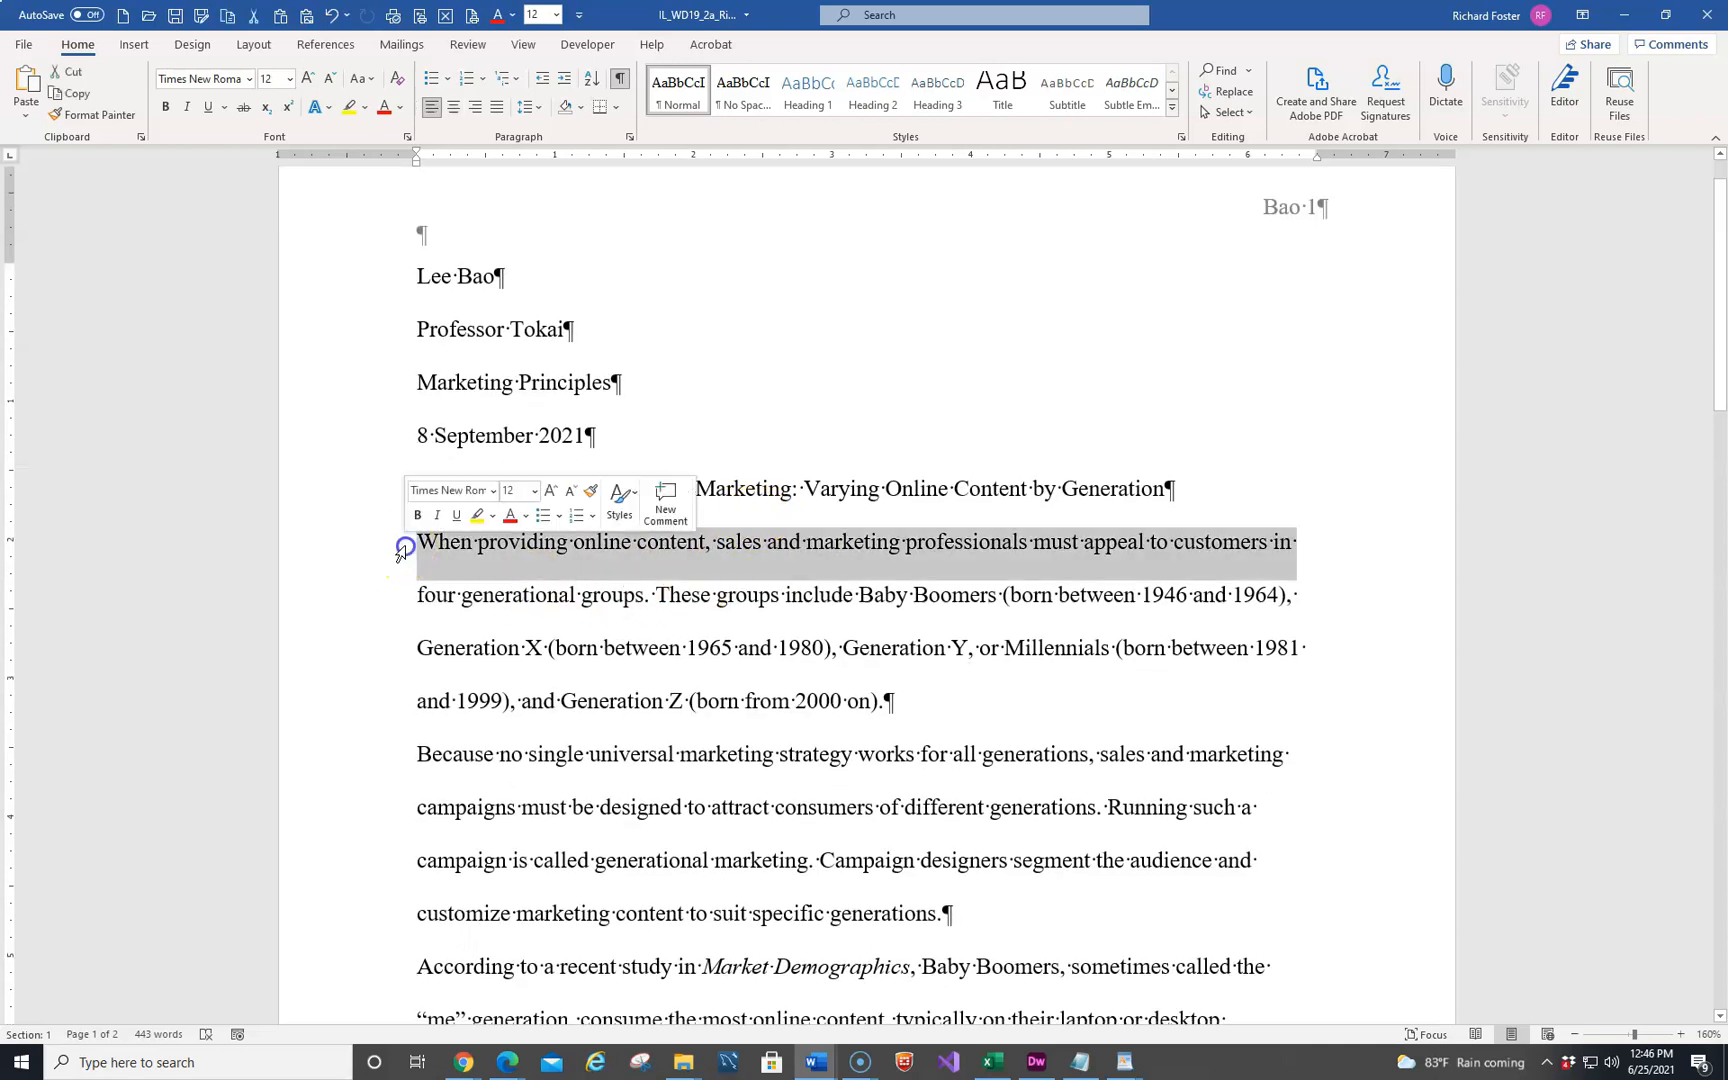
{"action": "scroll", "coordinate": [540, 650], "scroll_direction": "down", "scroll_amount": 10}
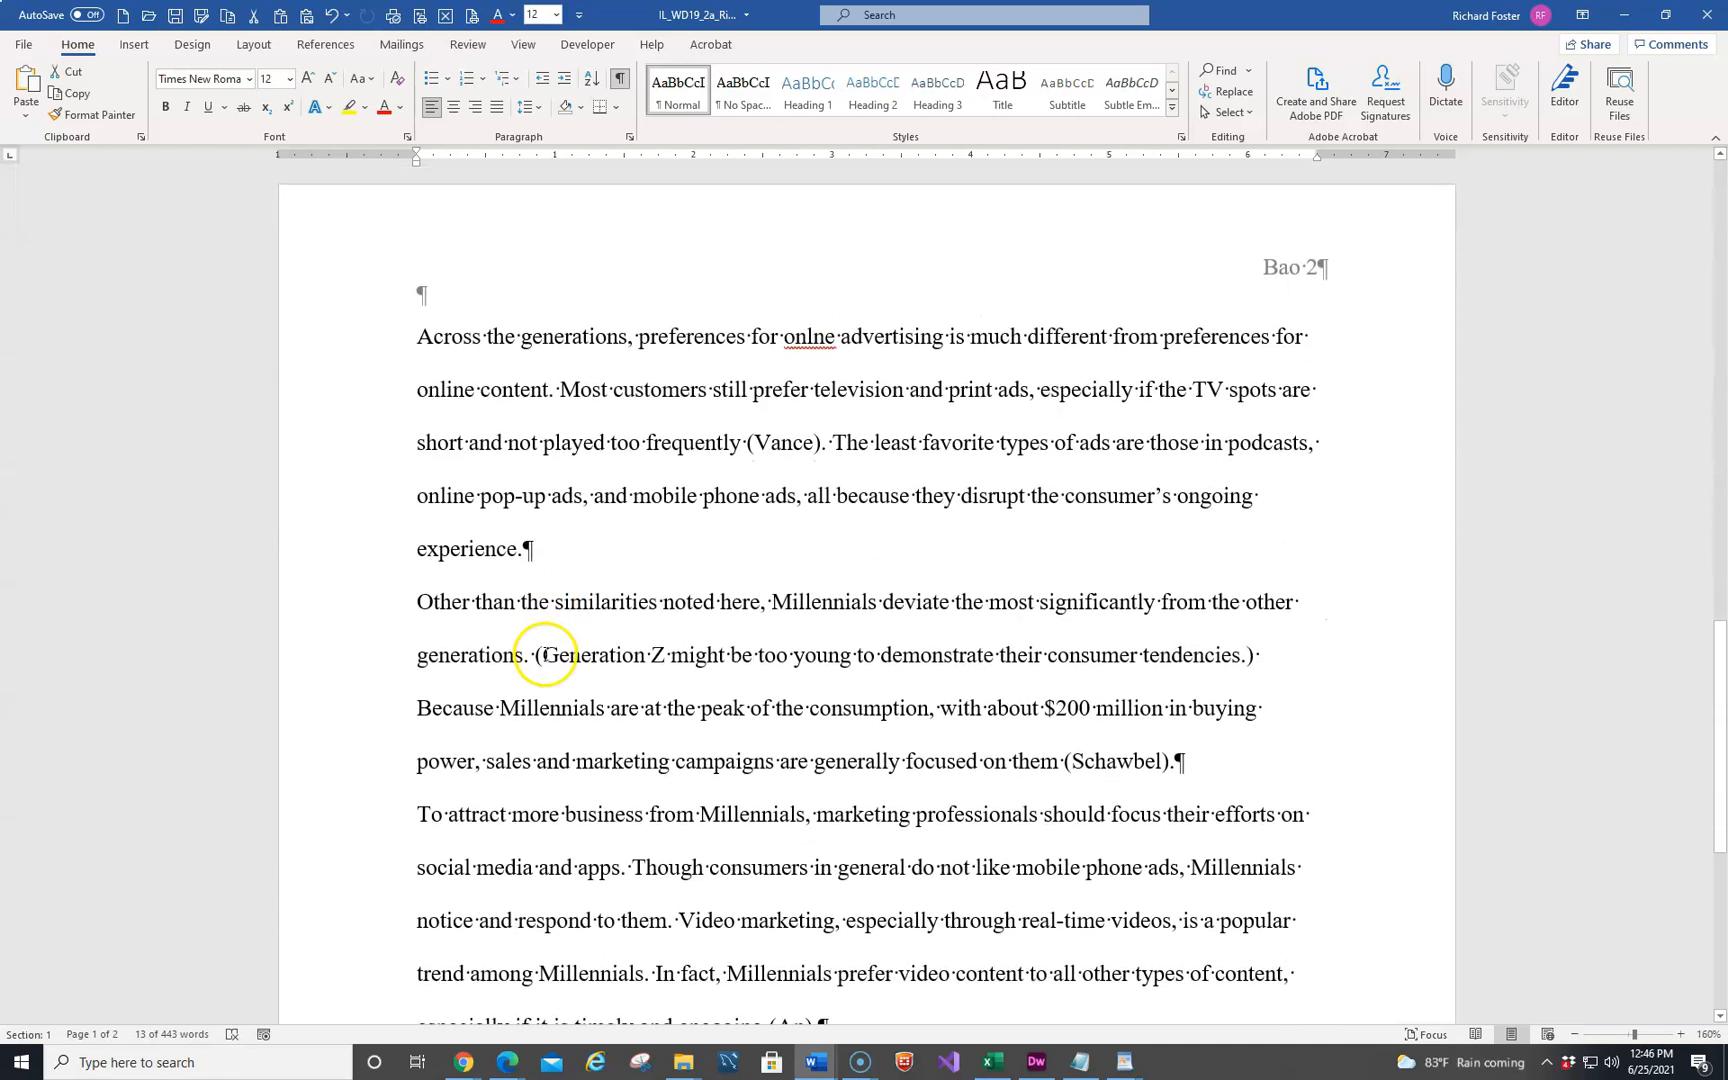
{"action": "scroll", "coordinate": [545, 655], "scroll_direction": "down", "scroll_amount": 5}
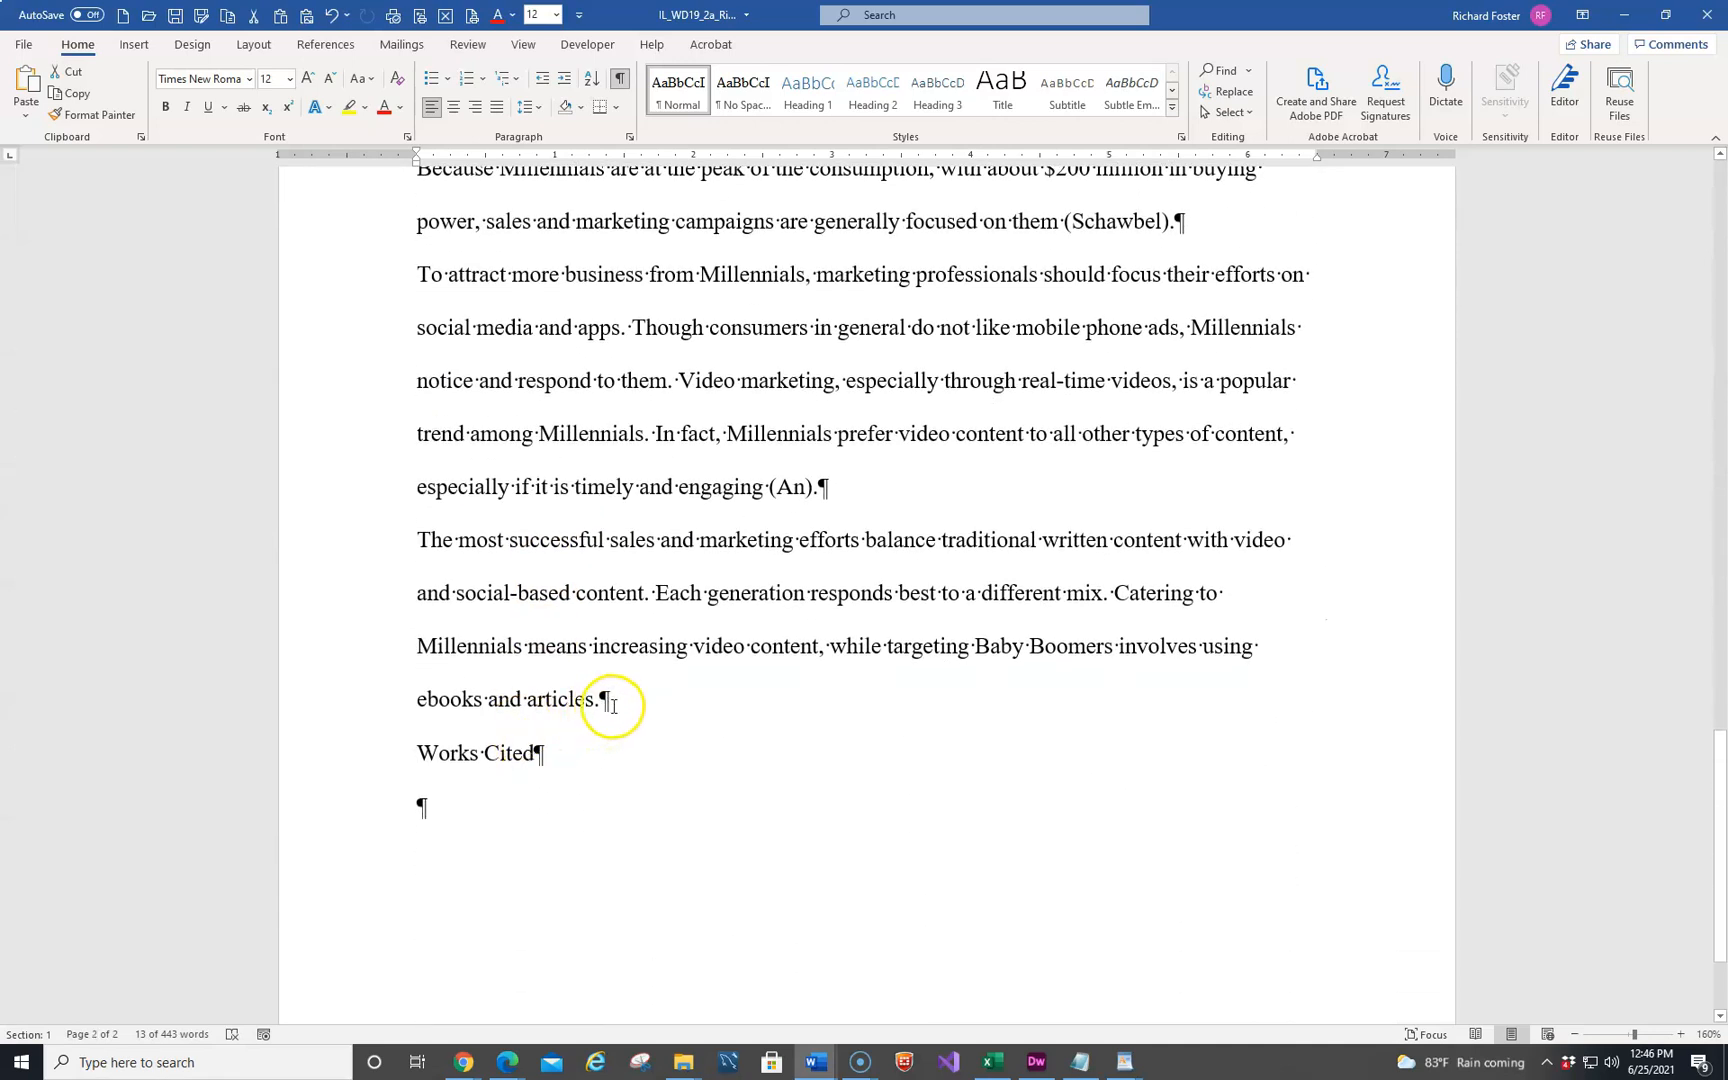
{"action": "left_click", "coordinate": [613, 703], "text": "shift"}
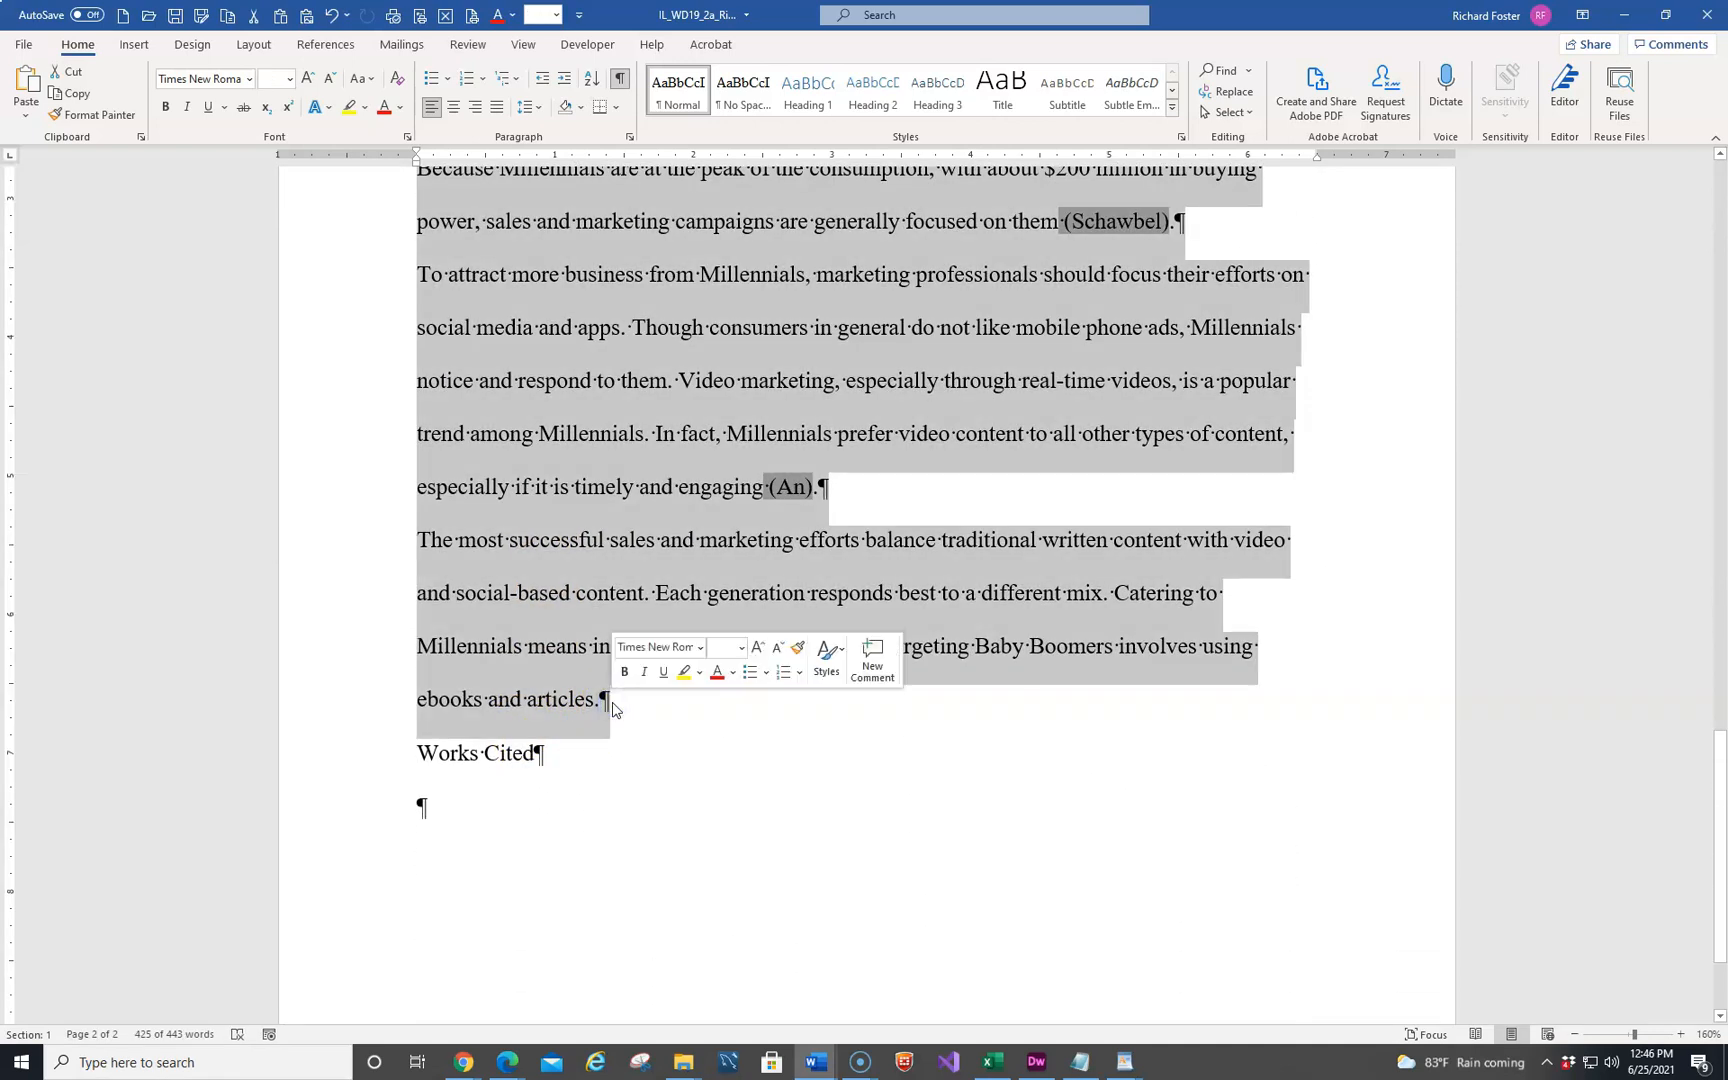
{"action": "left_click", "coordinate": [629, 139]}
{"action": "left_click", "coordinate": [996, 481]}
{"action": "left_click", "coordinate": [957, 502]}
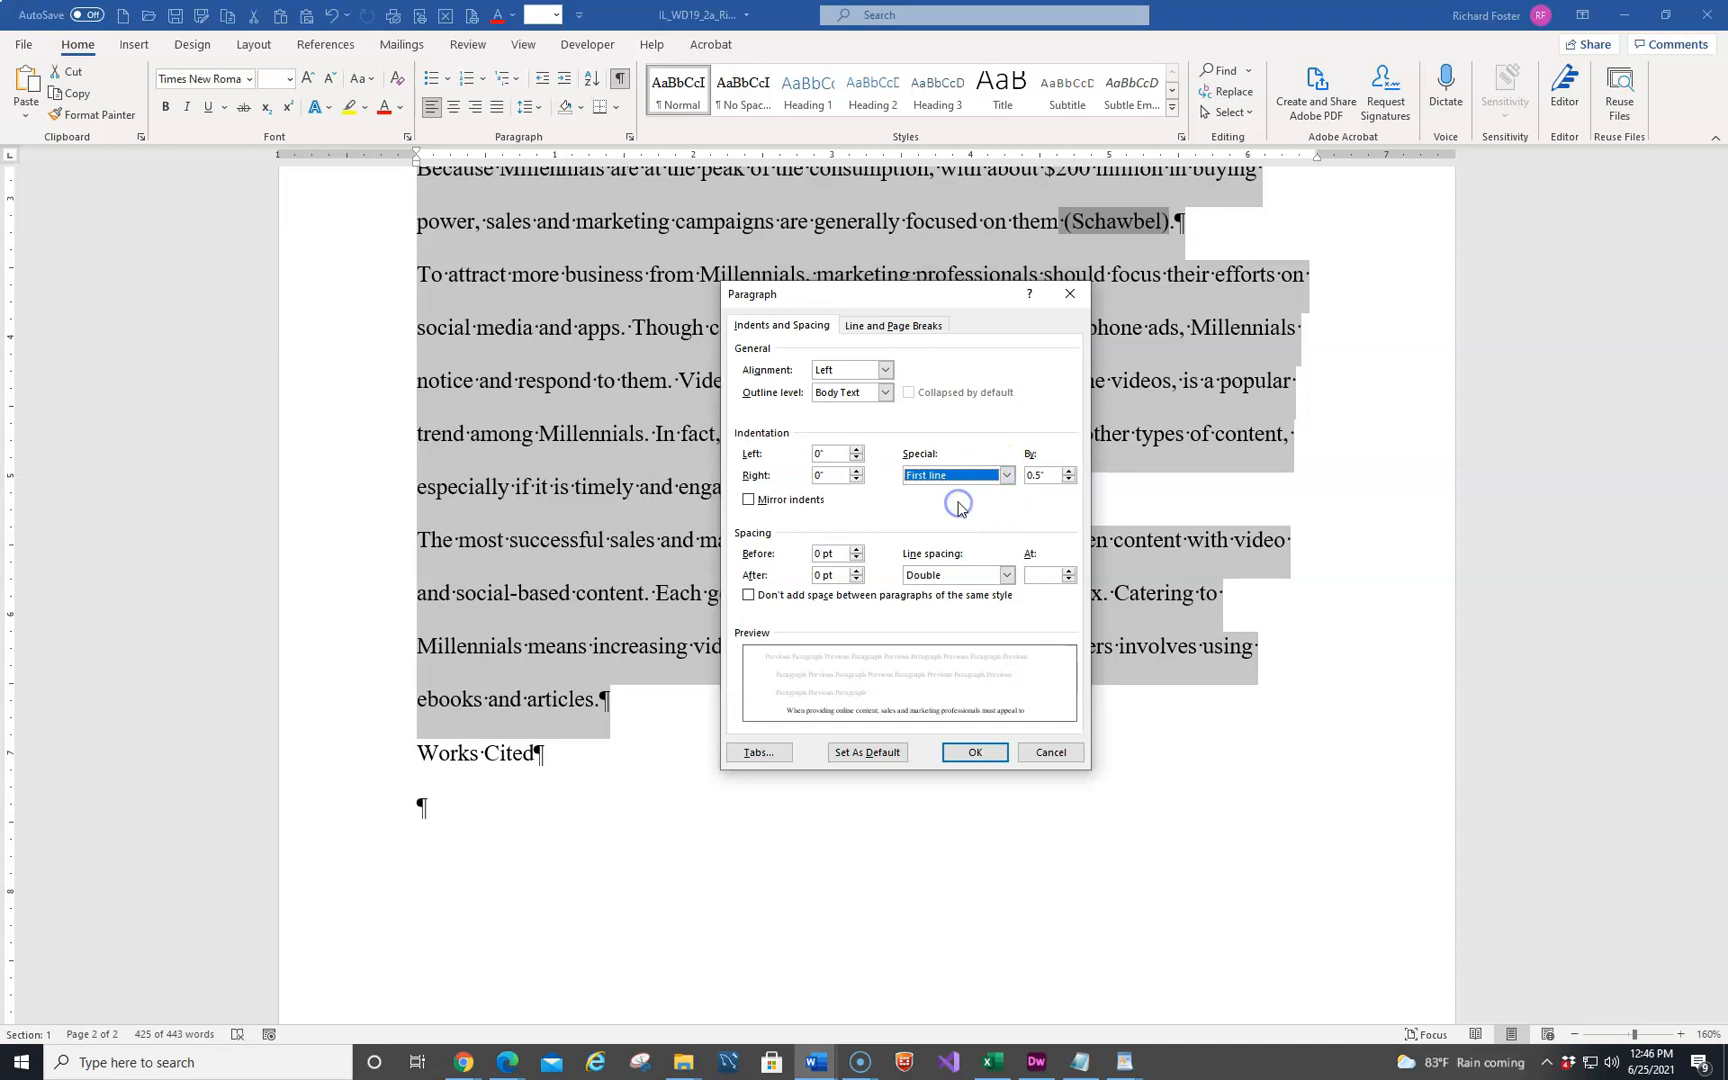
{"action": "left_click", "coordinate": [960, 752]}
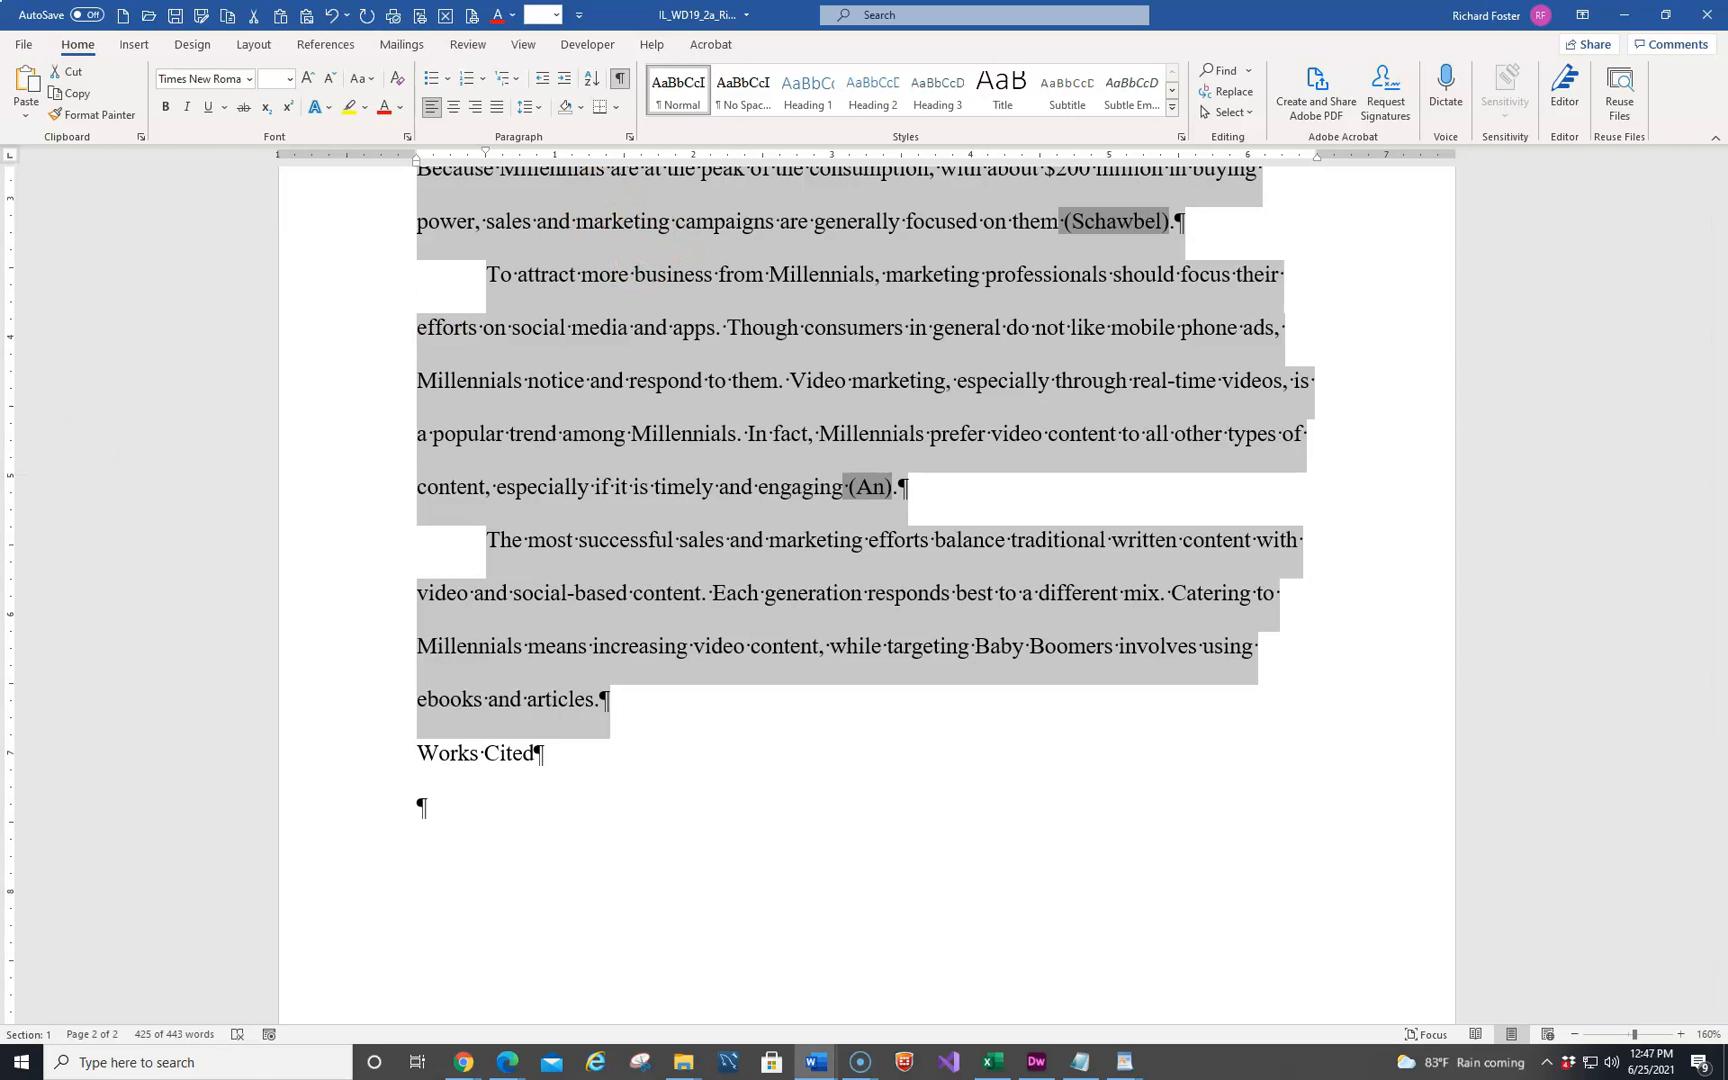
{"action": "left_click", "coordinate": [632, 836]}
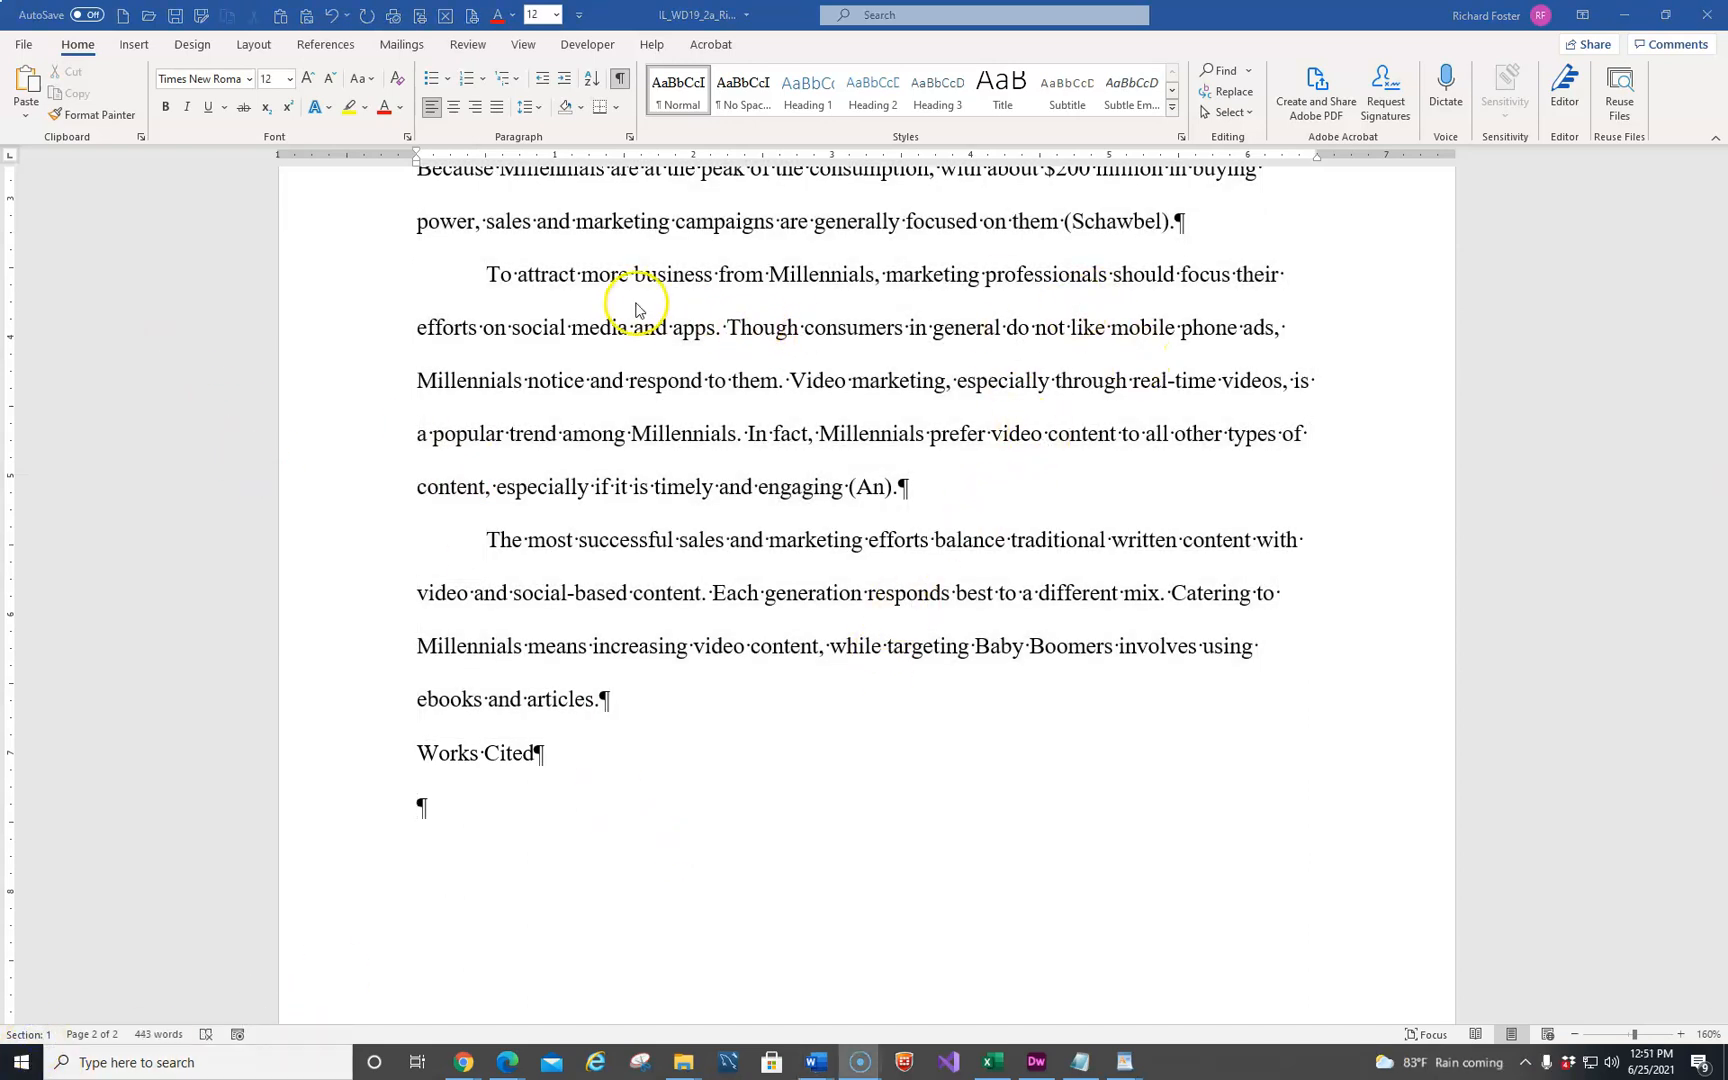
Switch the document's review display to All Markup
{"action": "left_click", "coordinate": [472, 46]}
{"action": "left_click", "coordinate": [760, 70]}
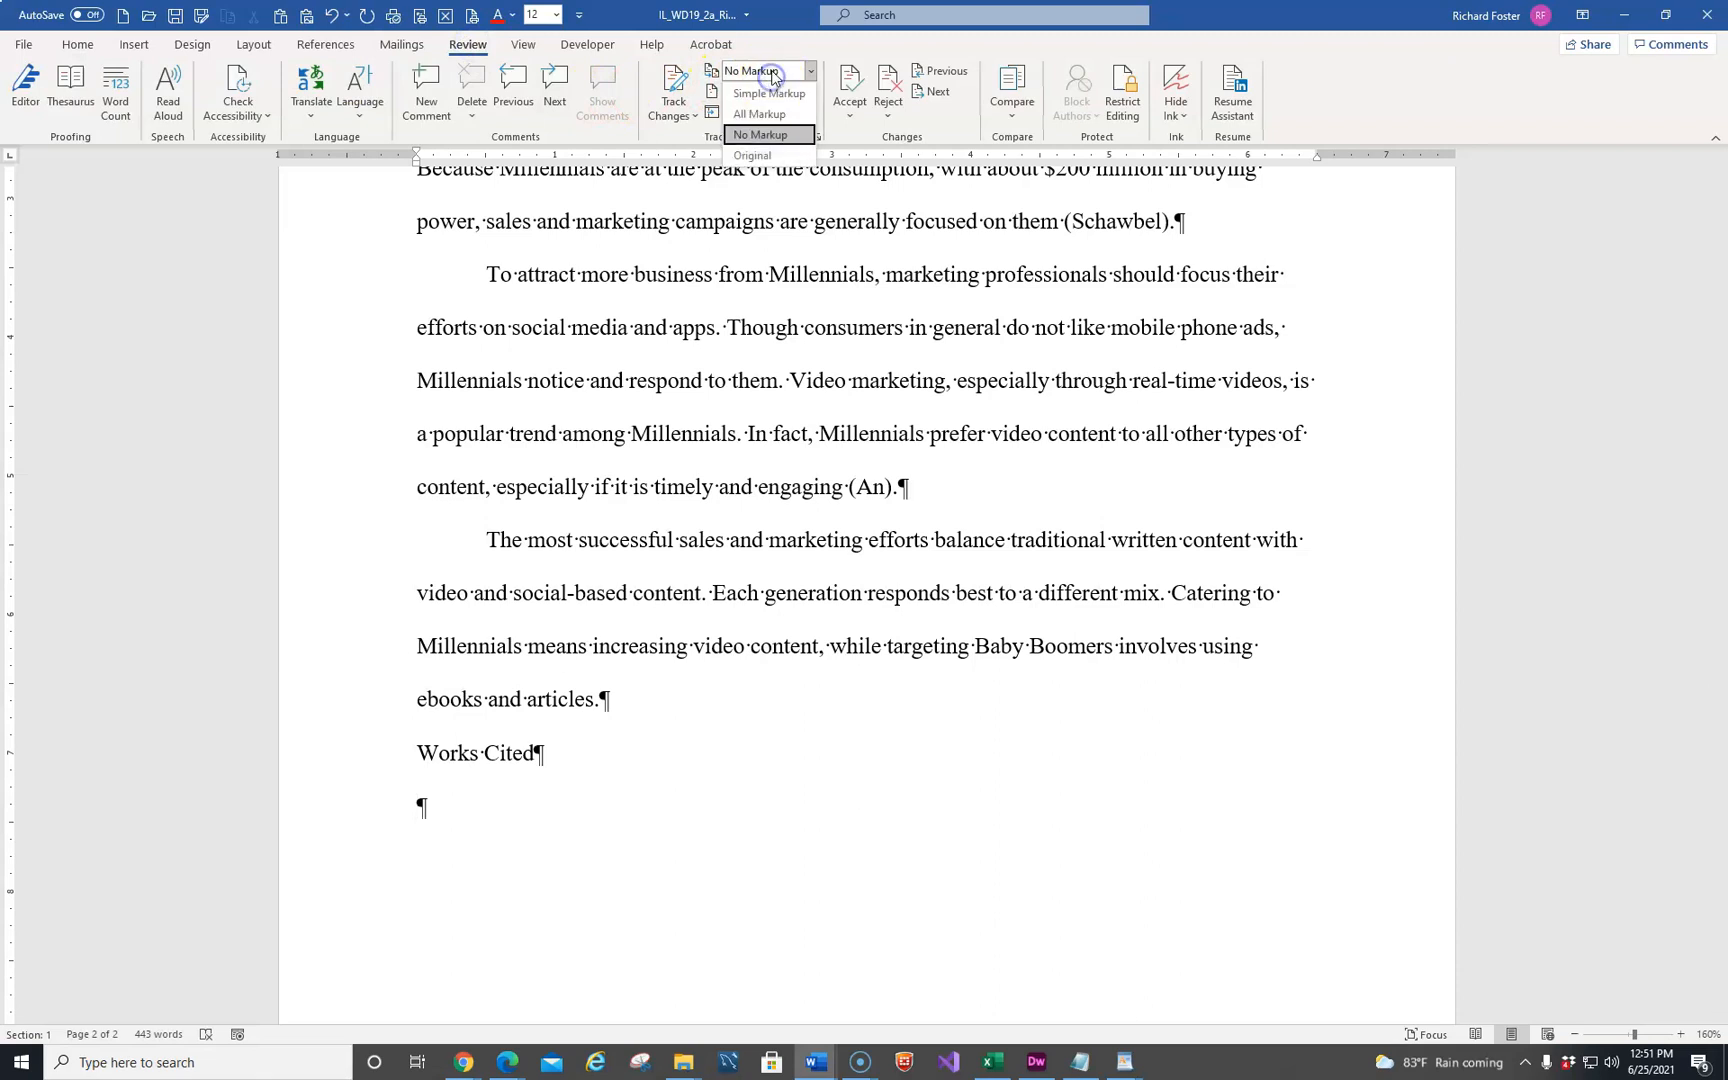
{"action": "left_click", "coordinate": [760, 114]}
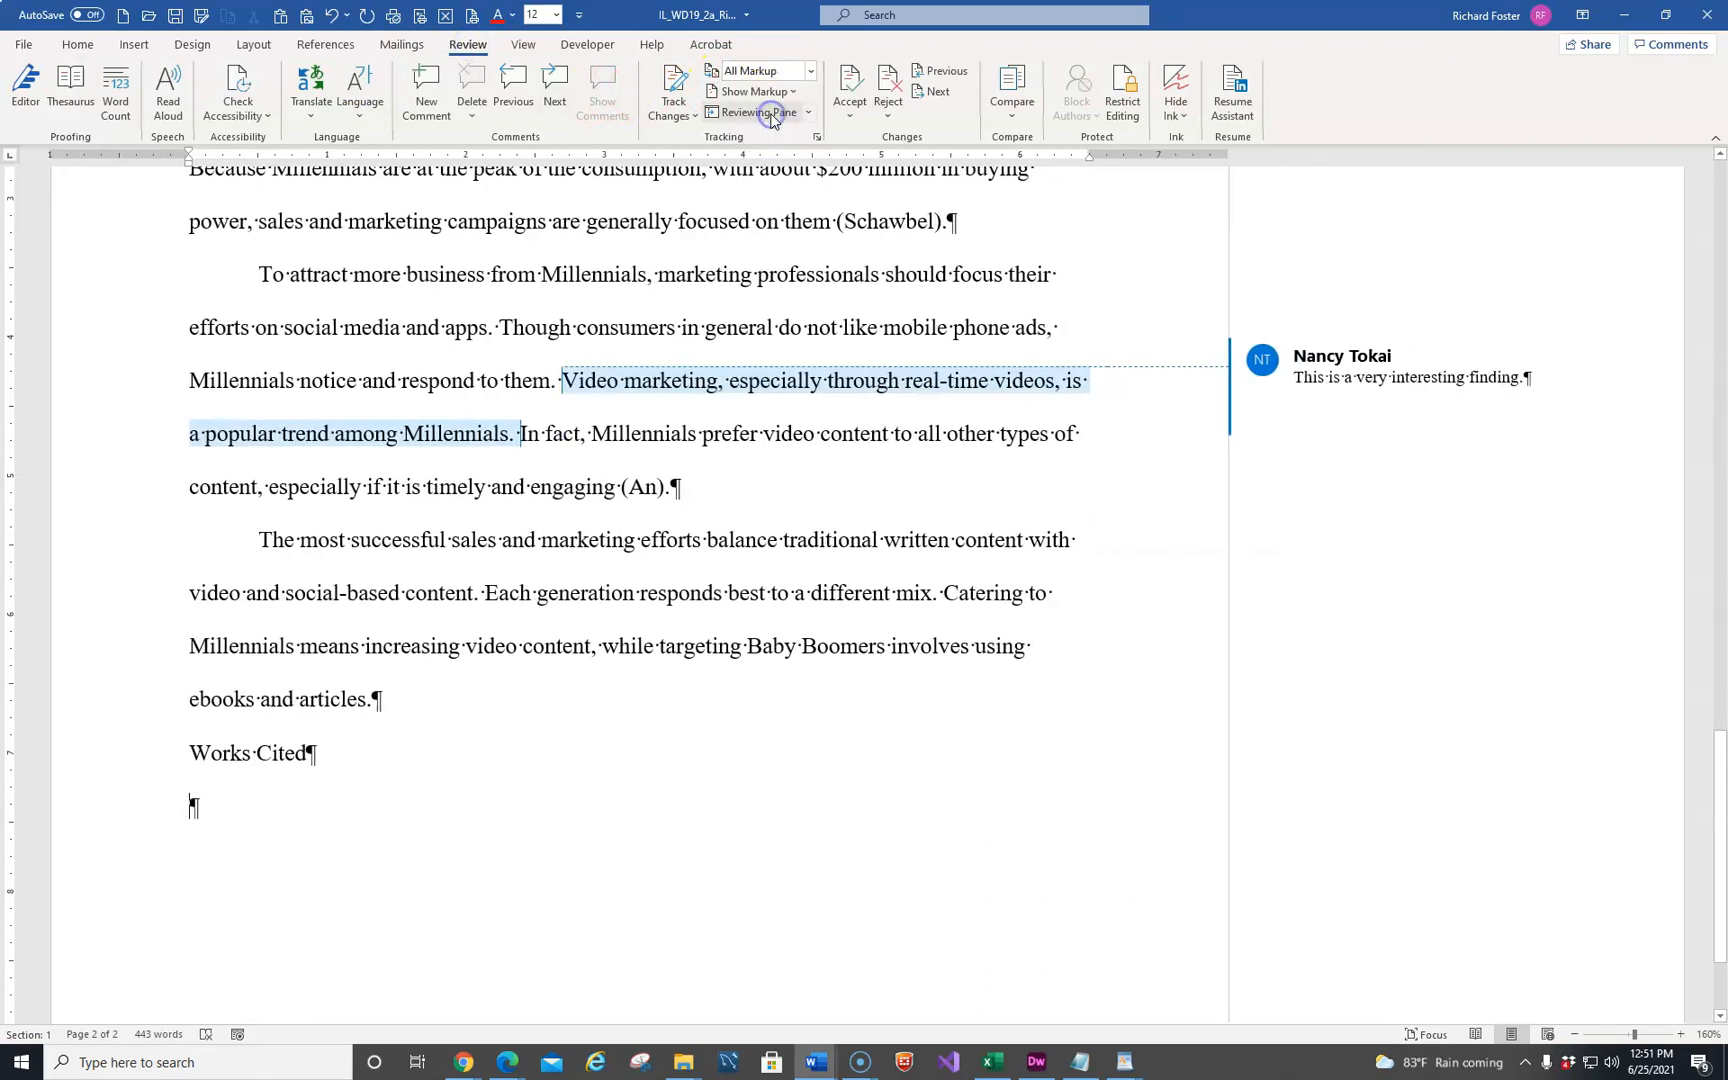
Delete the comment about citing a source on the sentence "These groups include Baby Boomers" in the first body paragraph
{"action": "scroll", "coordinate": [600, 497], "scroll_direction": "up", "scroll_amount": 20}
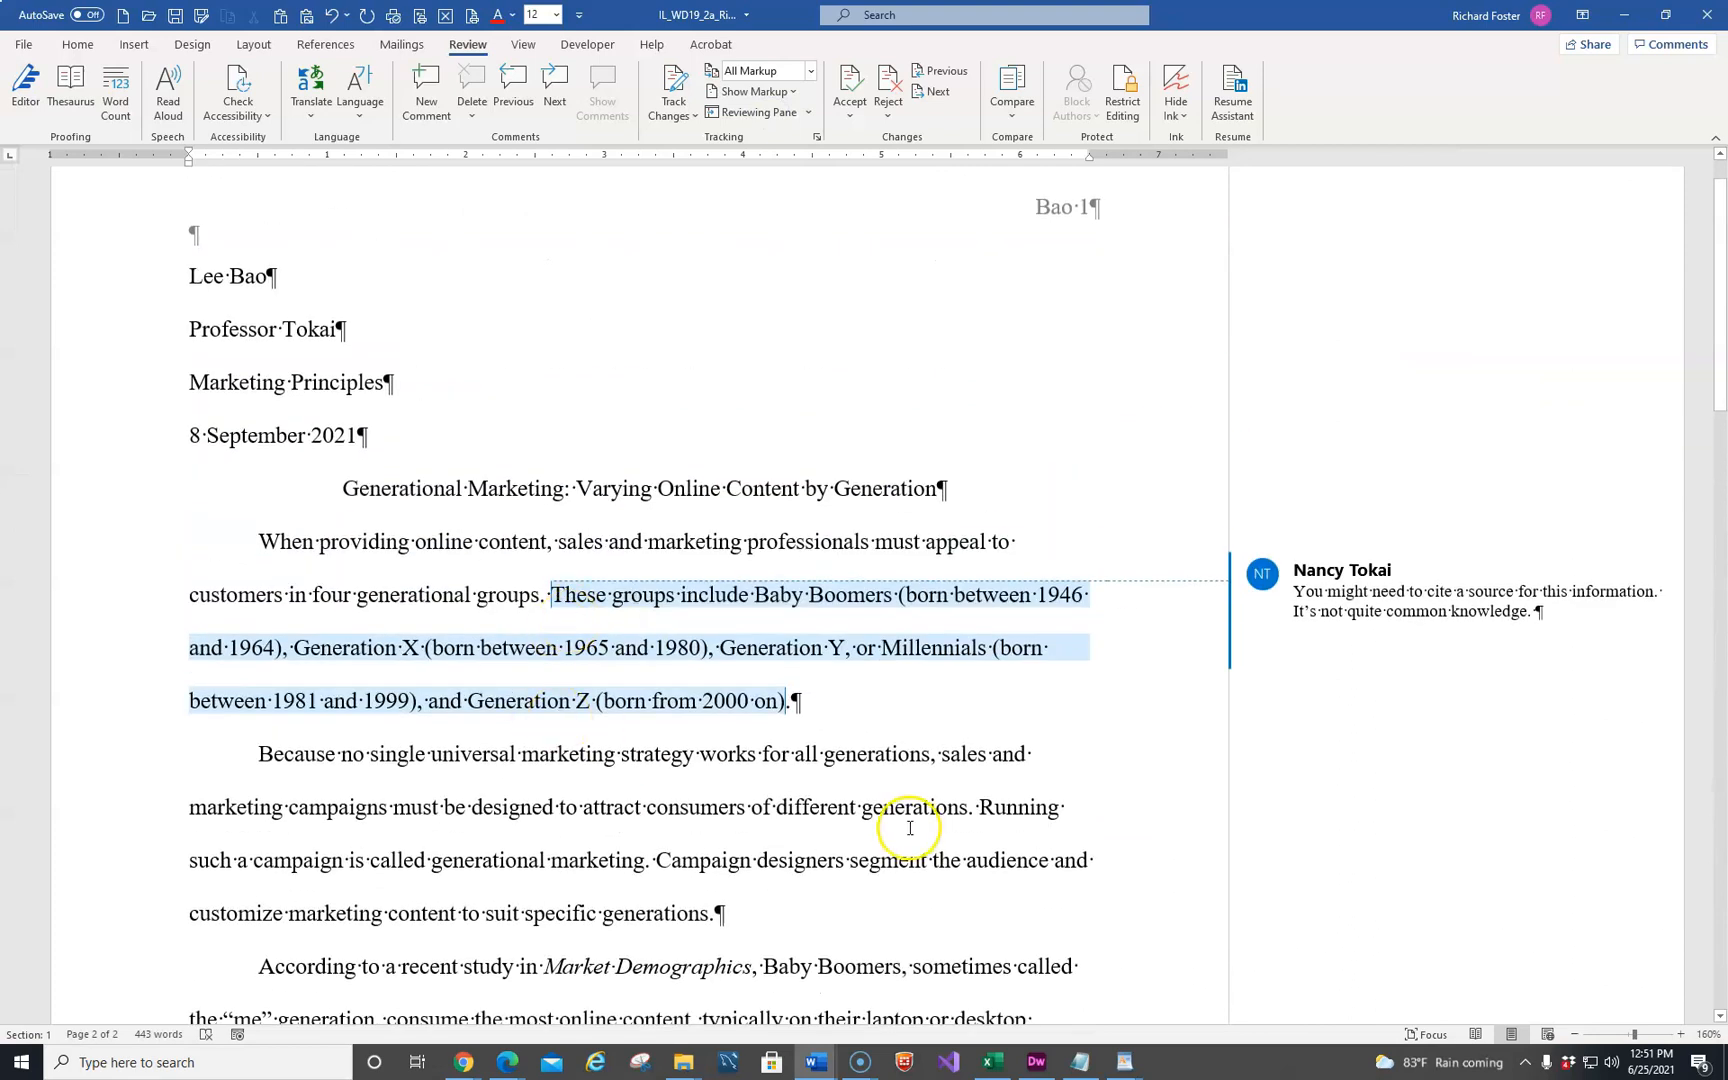
{"action": "left_click", "coordinate": [1356, 594]}
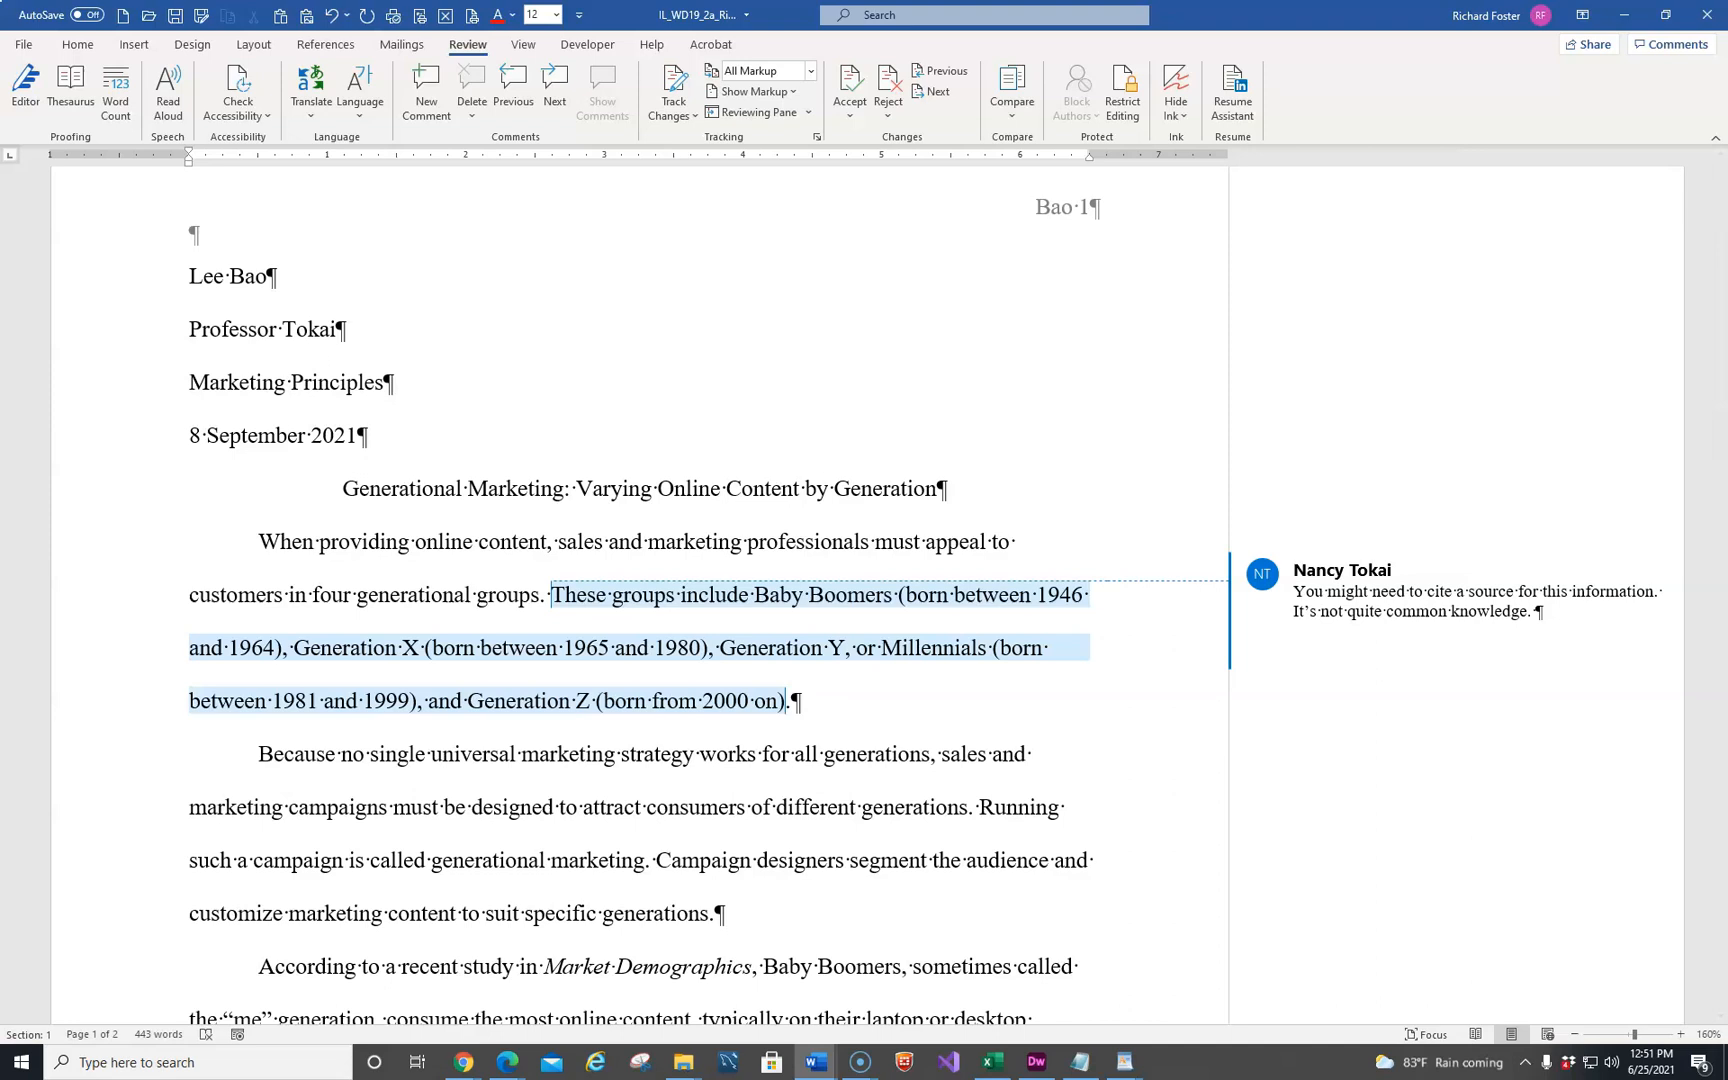
{"action": "mouse_move", "coordinate": [1497, 572]}
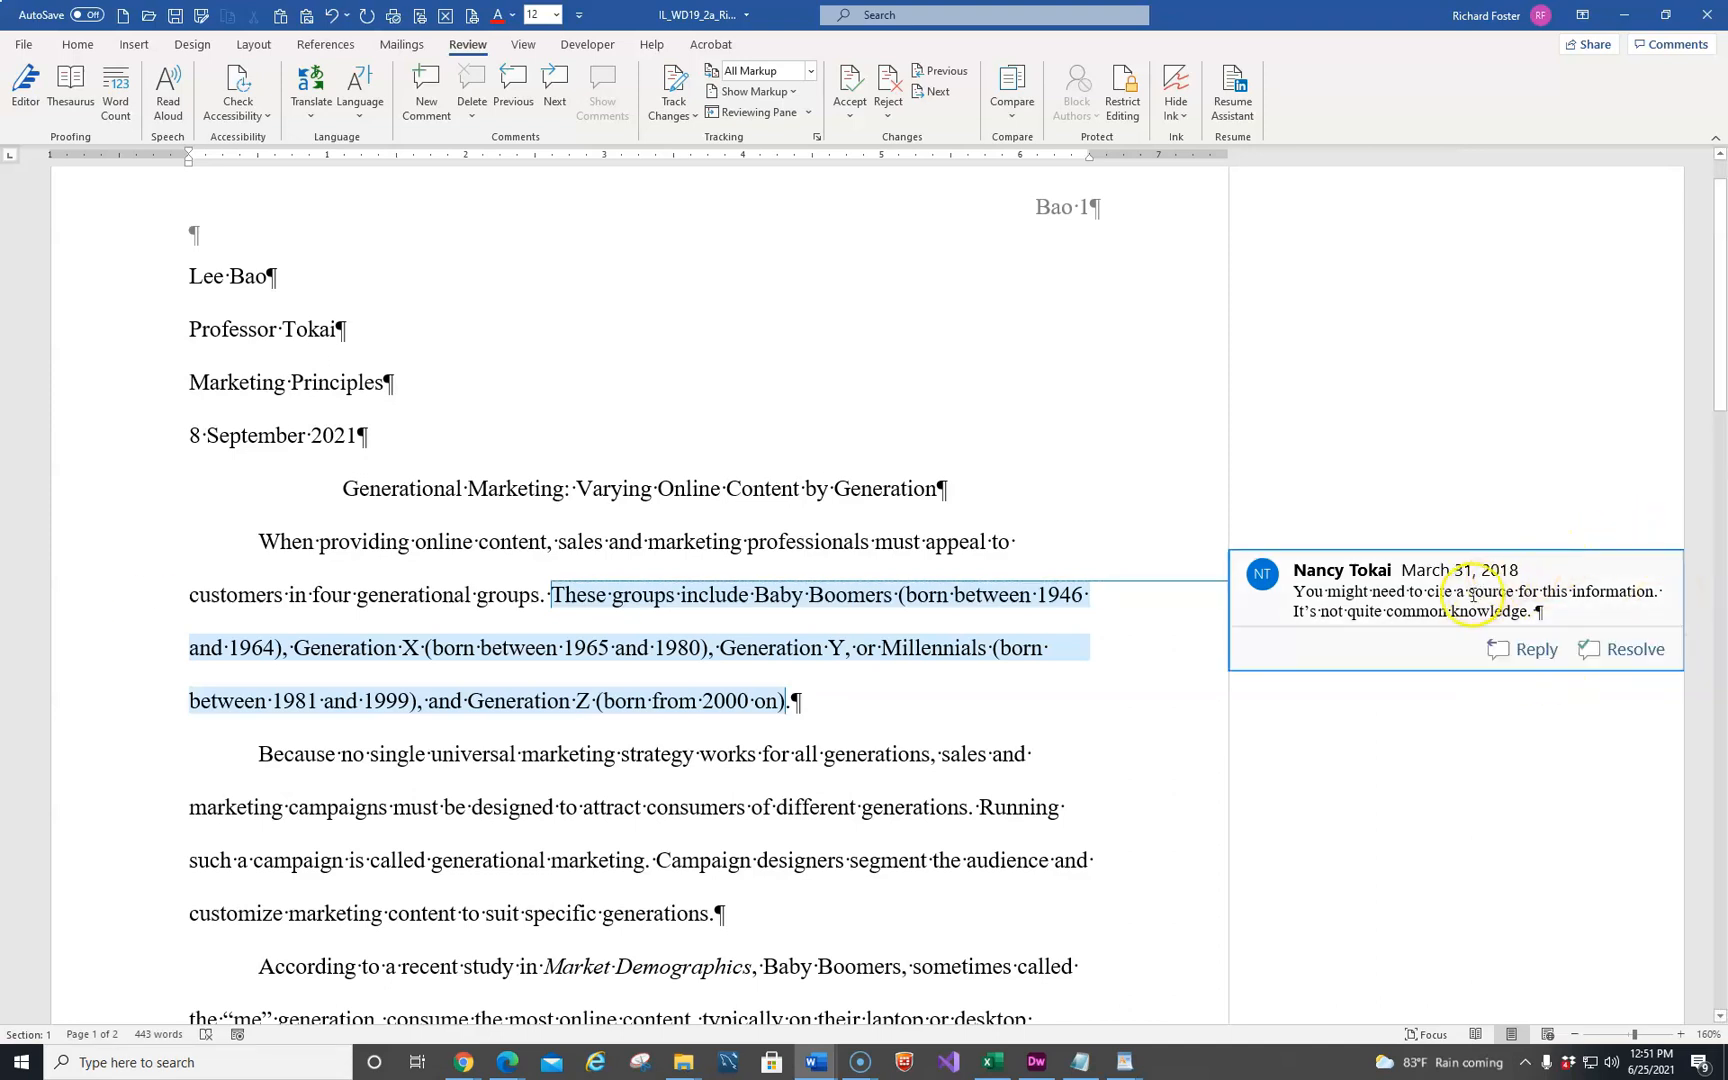
{"action": "left_click", "coordinate": [1519, 592]}
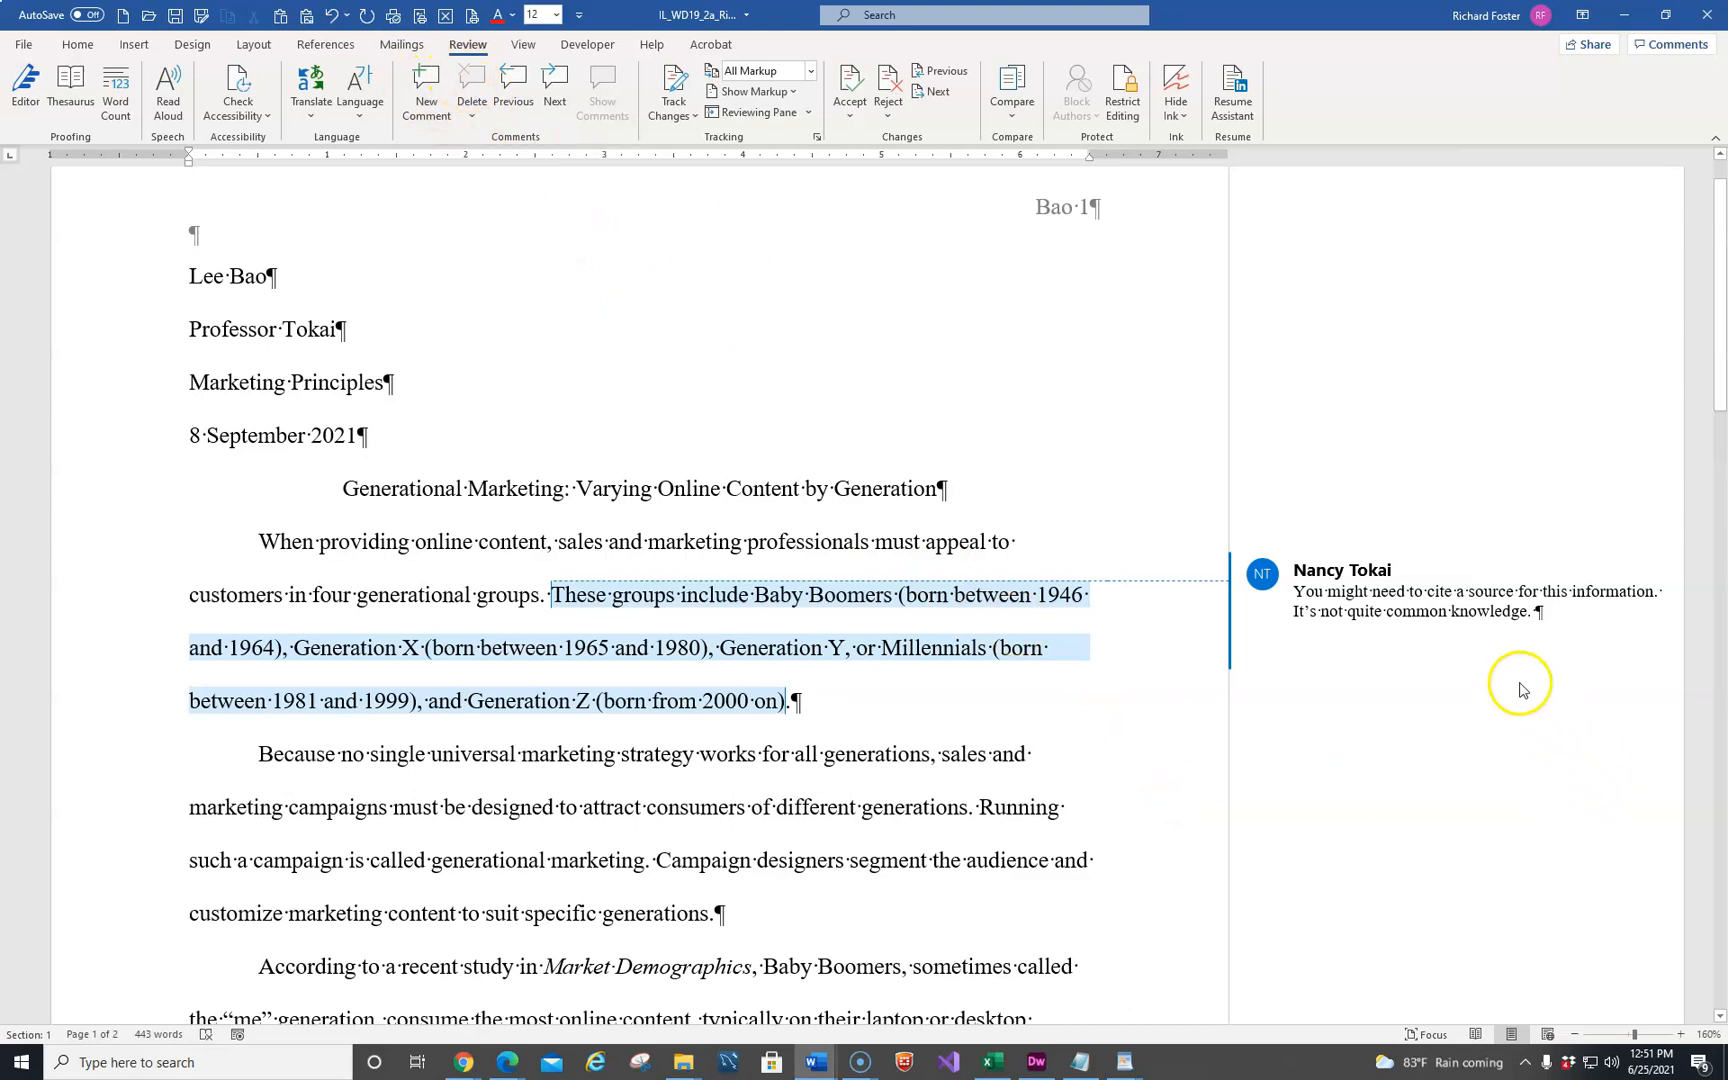
{"action": "left_click", "coordinate": [1260, 571]}
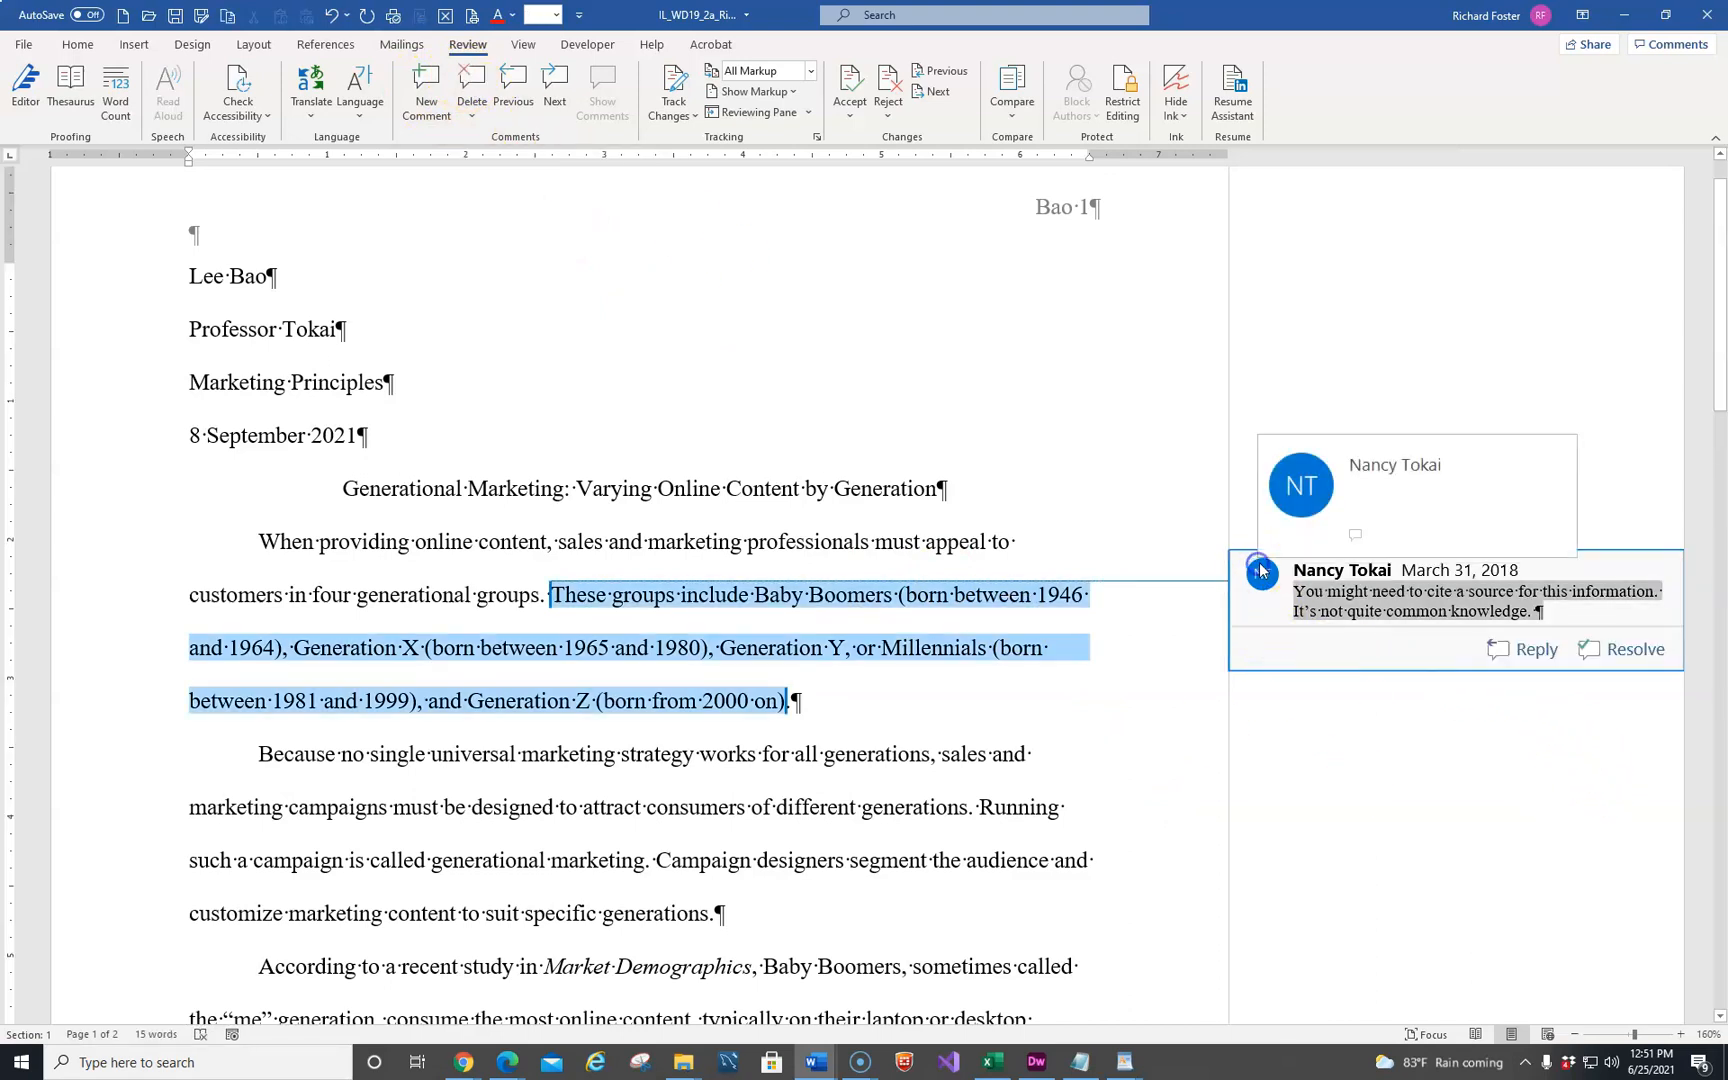
{"action": "left_click", "coordinate": [466, 81]}
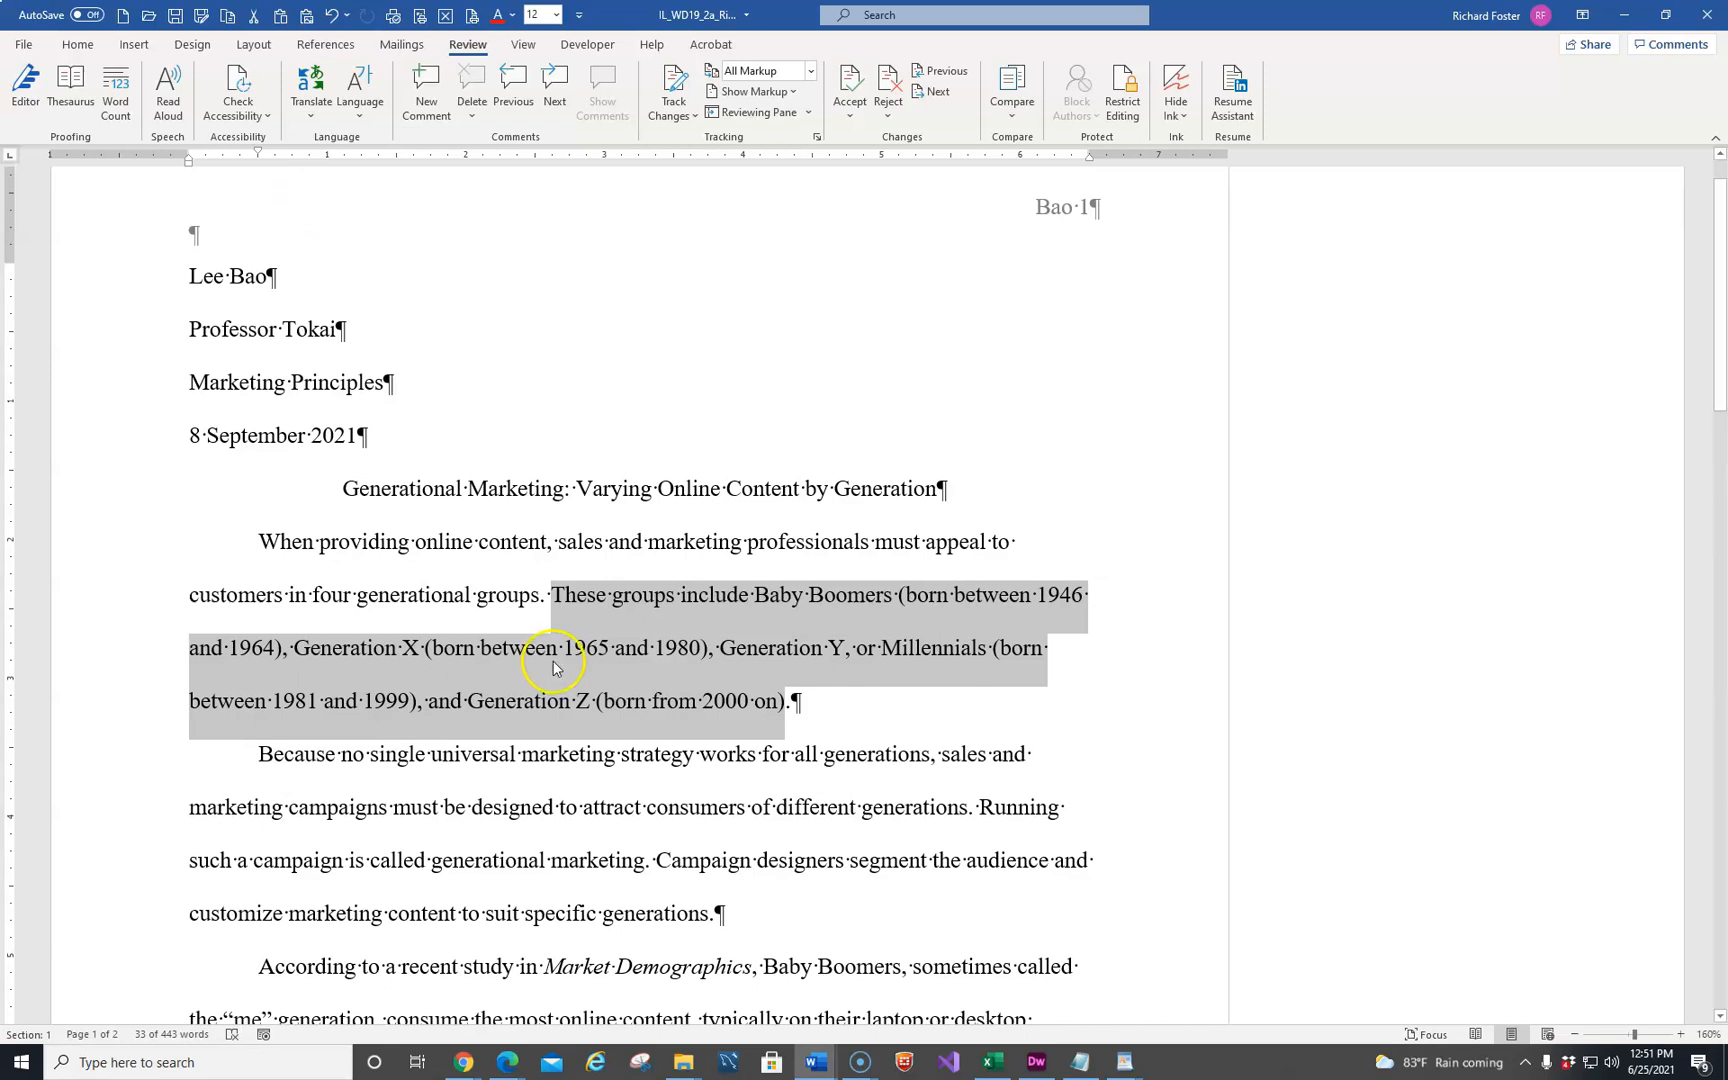
Start a new citation source of type Web site before the period ending the first body paragraph, after "(born from 2000 on)"
{"action": "left_click", "coordinate": [786, 709]}
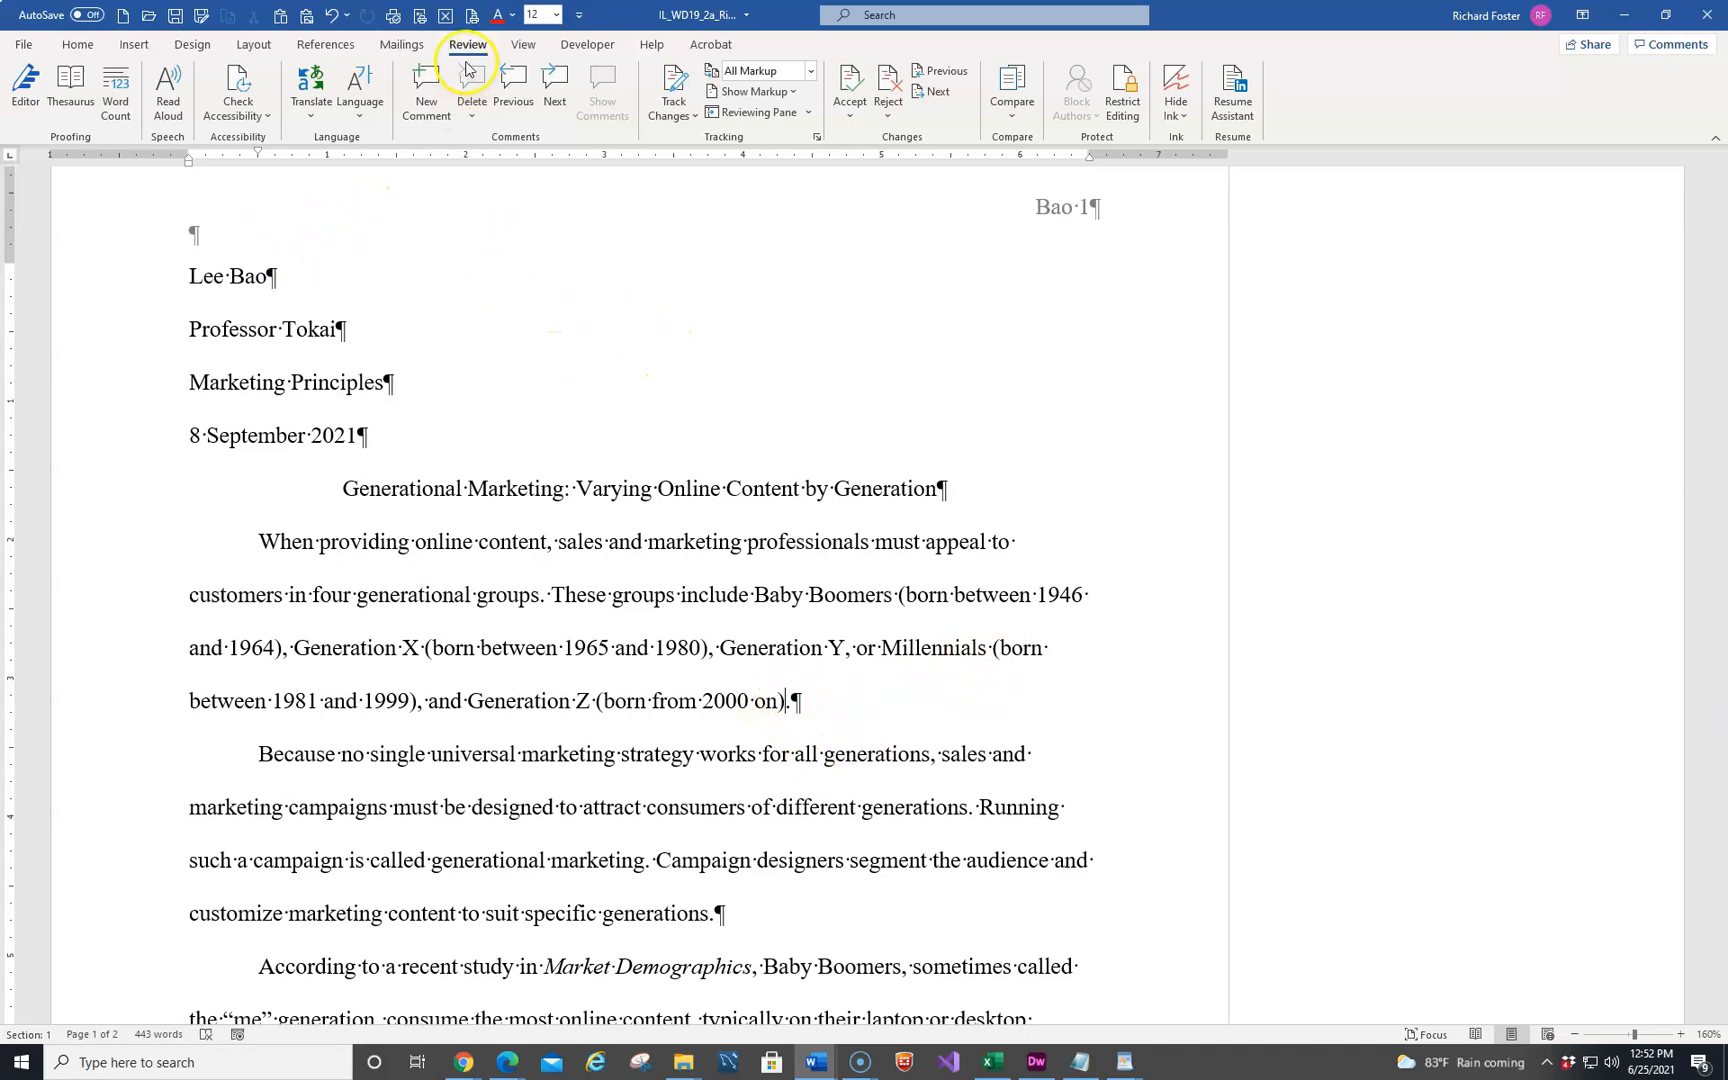
{"action": "left_click", "coordinate": [325, 45]}
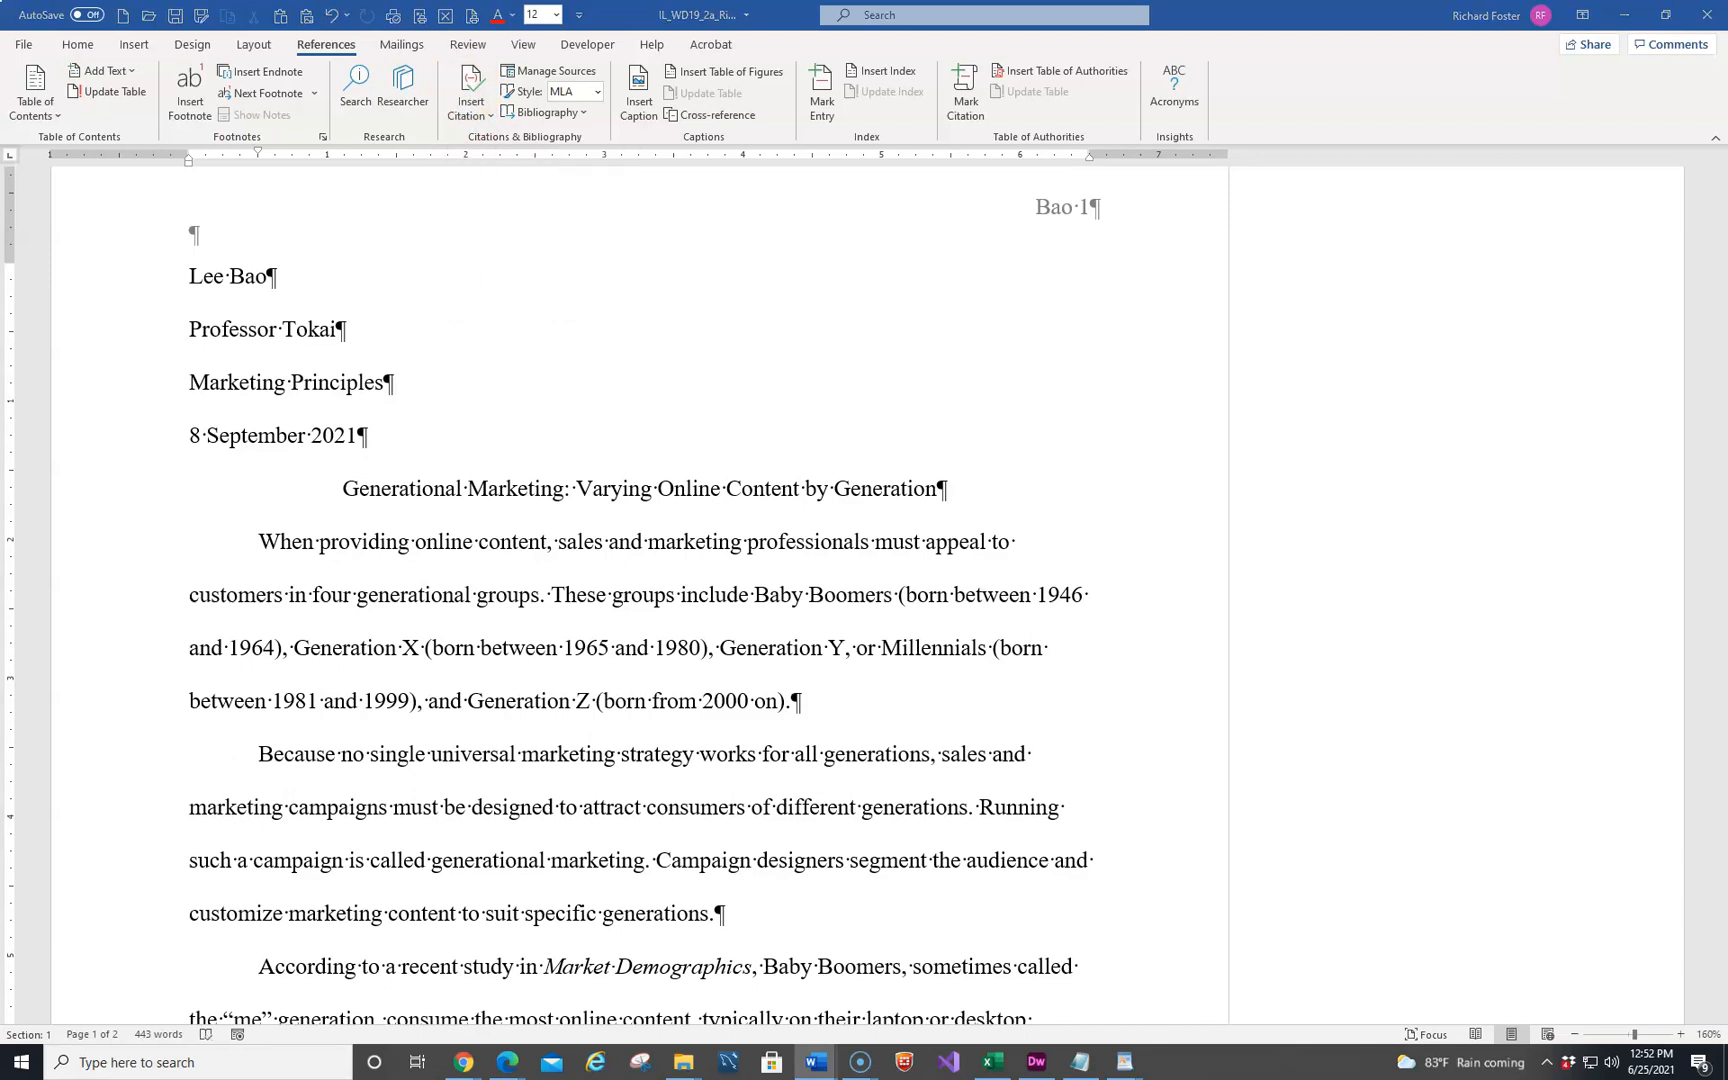
{"action": "left_click_drag", "start_coordinate": [0, 112], "coordinate": [939, 117]}
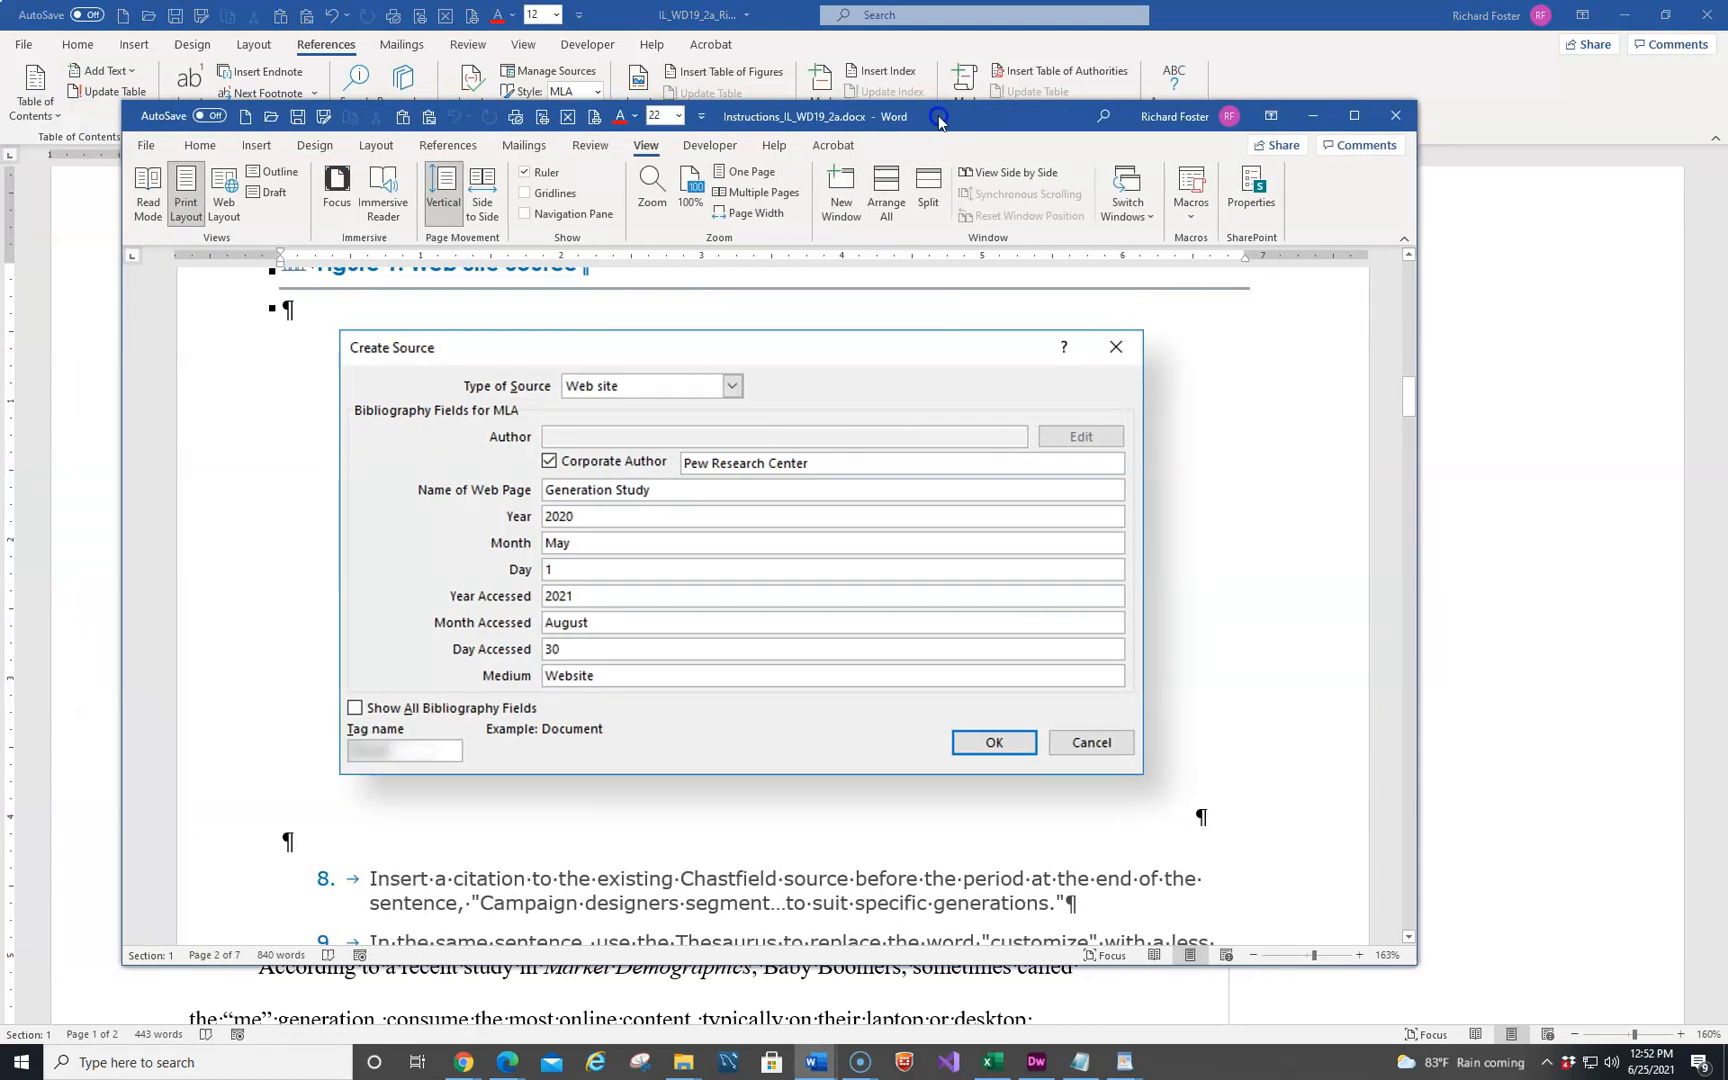
{"action": "left_click_drag", "start_coordinate": [939, 119], "coordinate": [0, 430]}
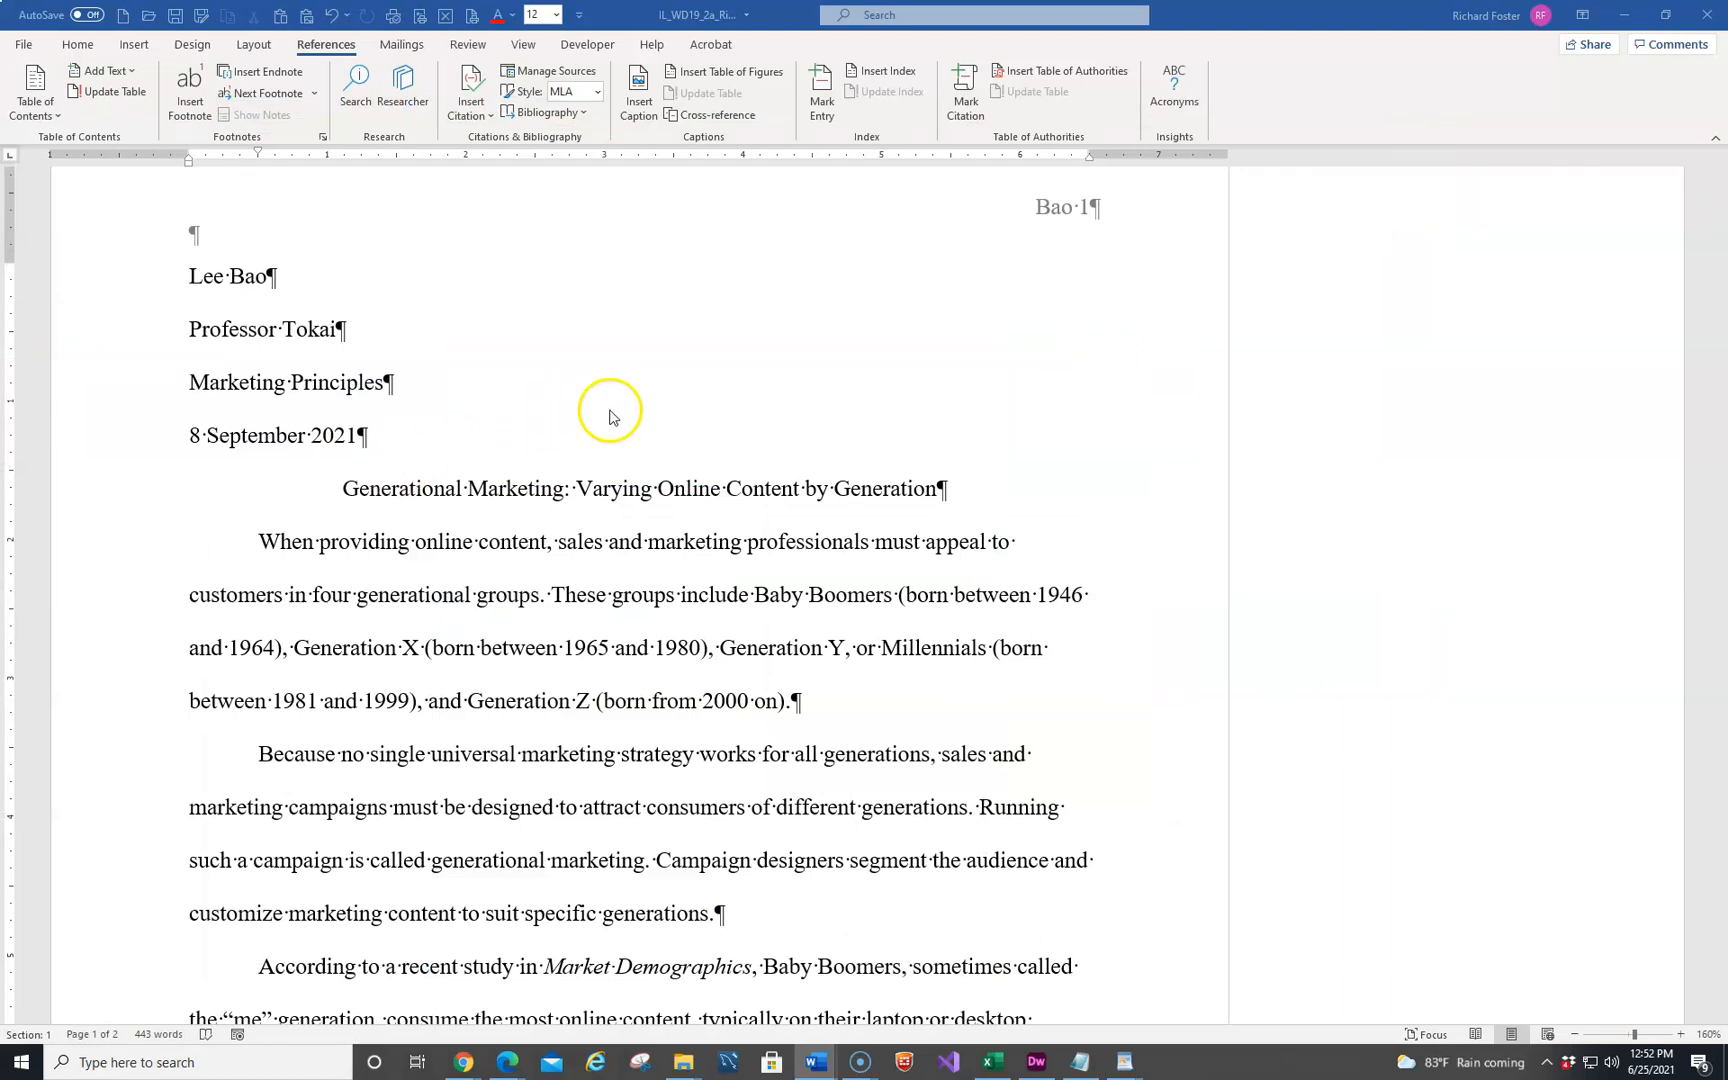
{"action": "left_click", "coordinate": [470, 92]}
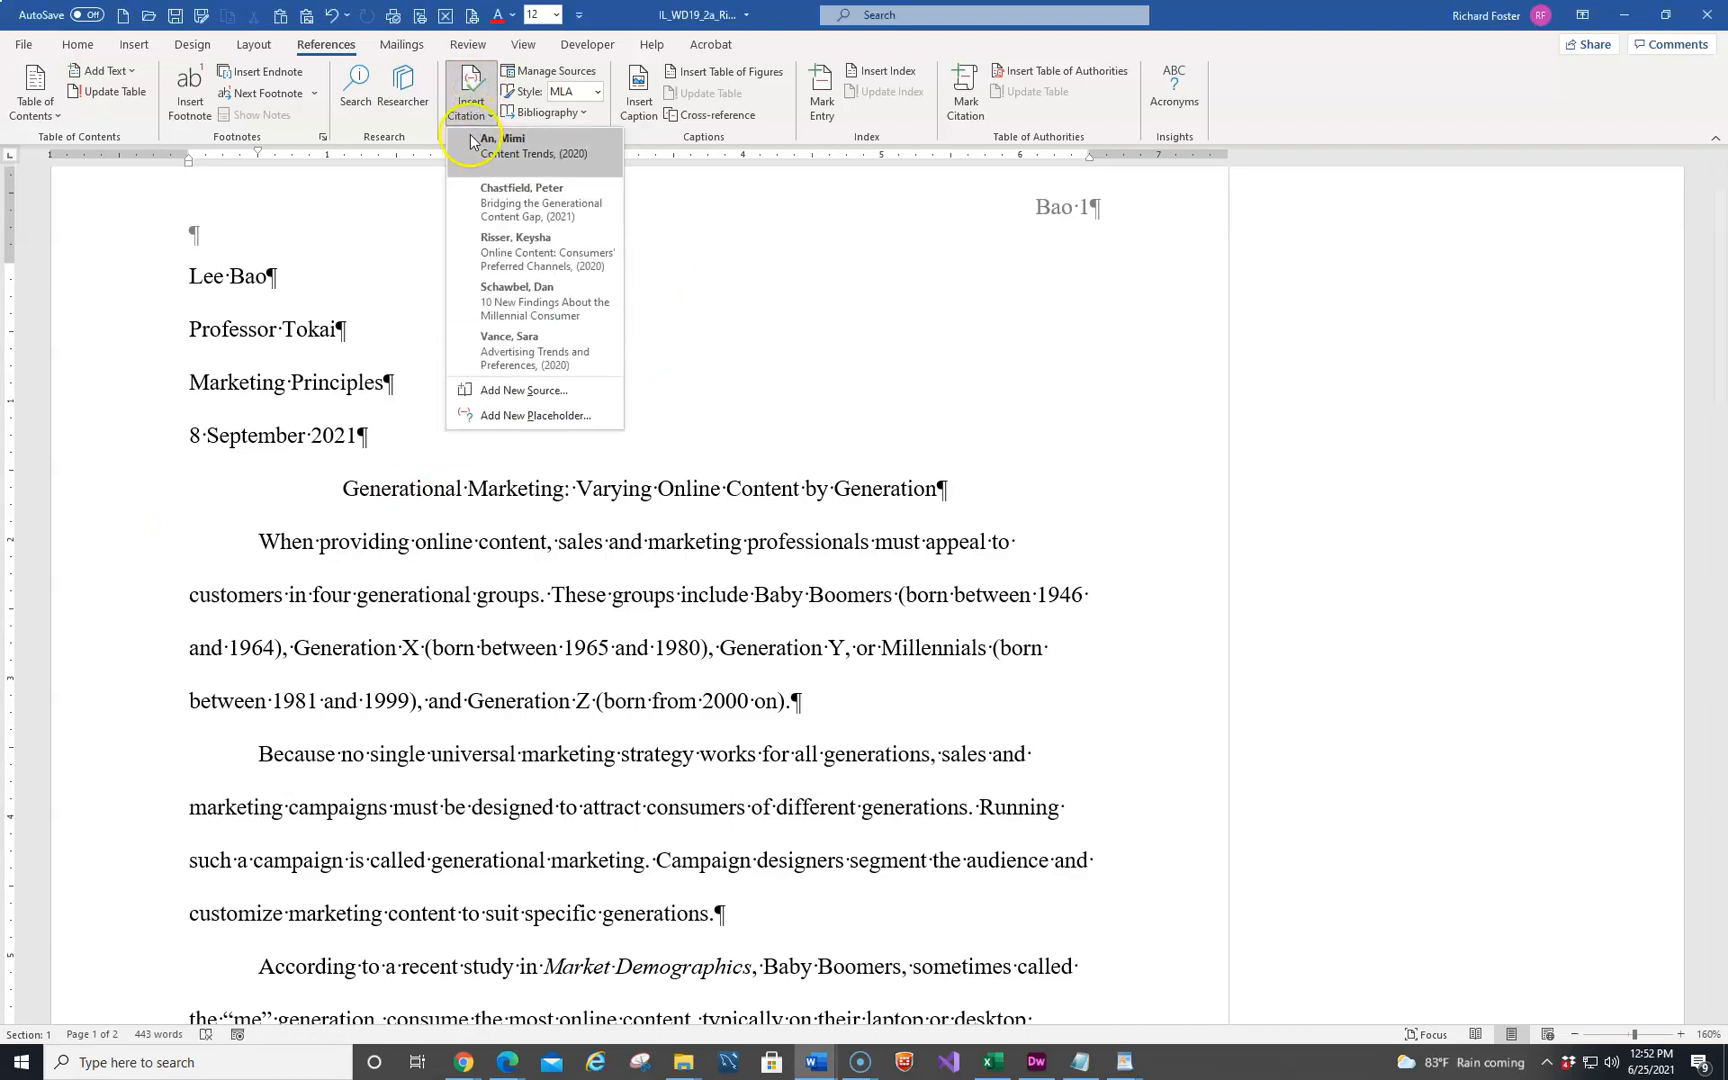
{"action": "left_click", "coordinate": [503, 398]}
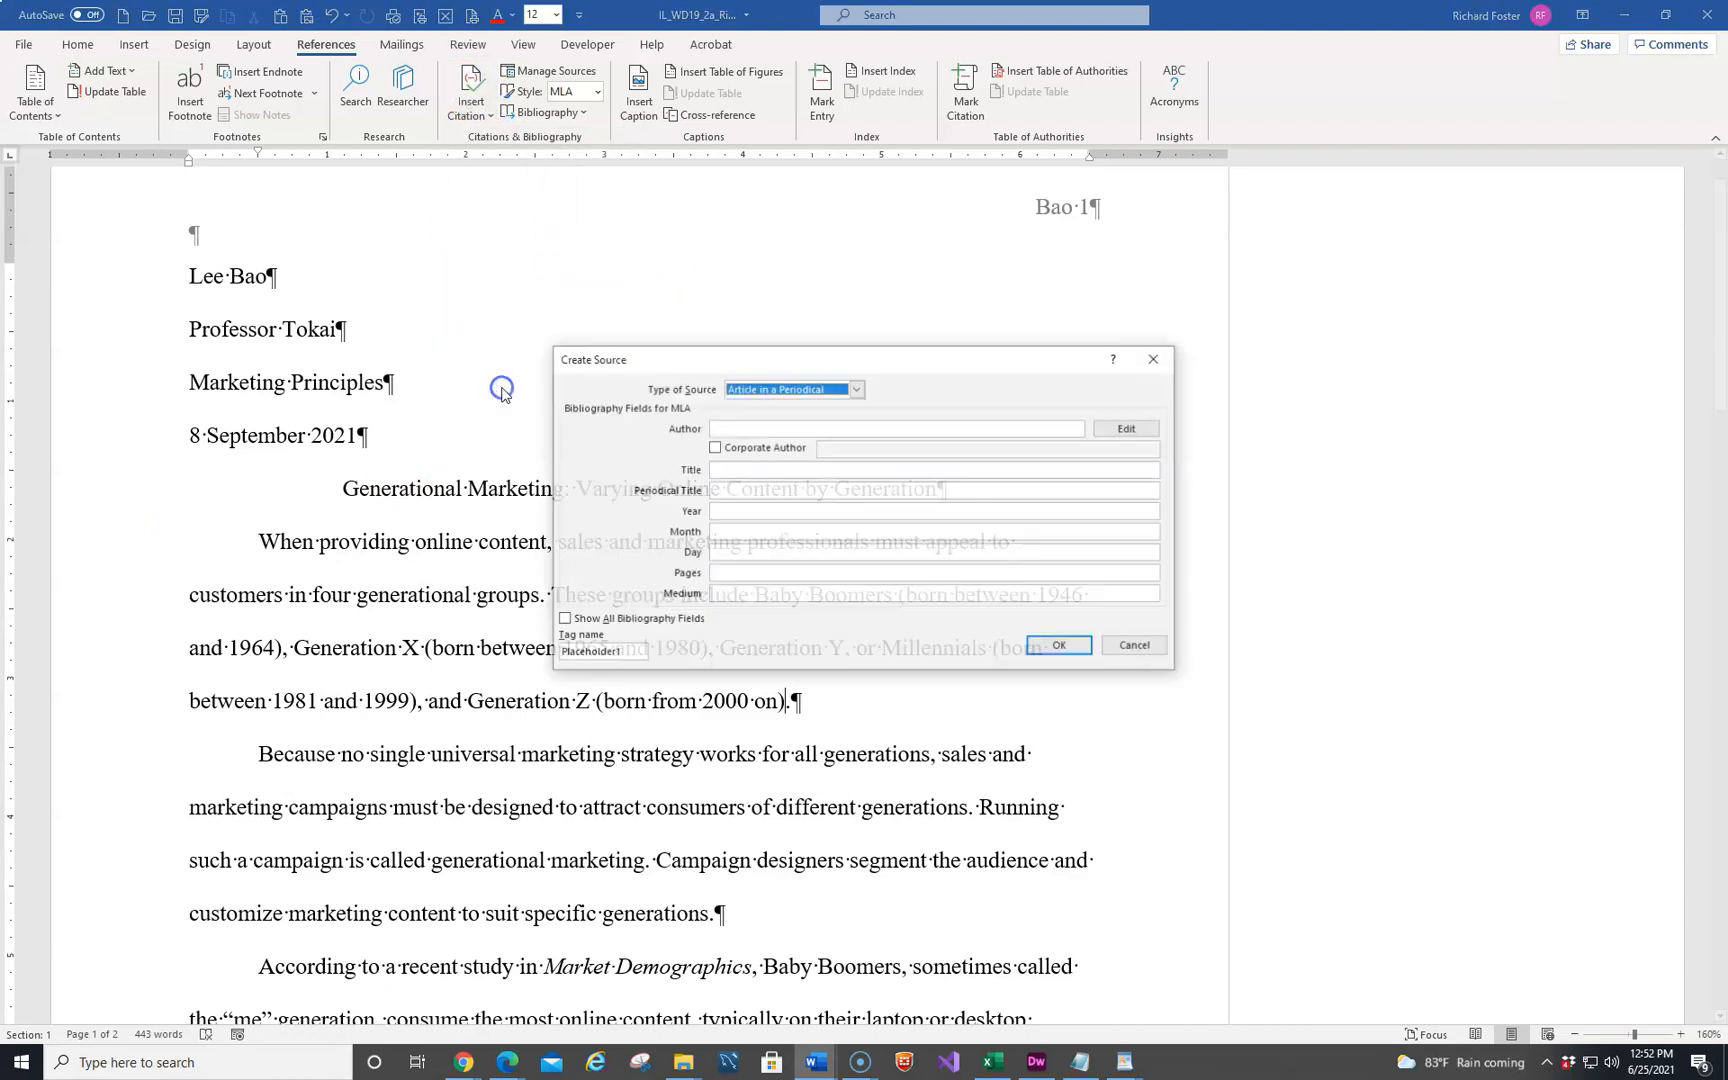
{"action": "left_click", "coordinate": [856, 390]}
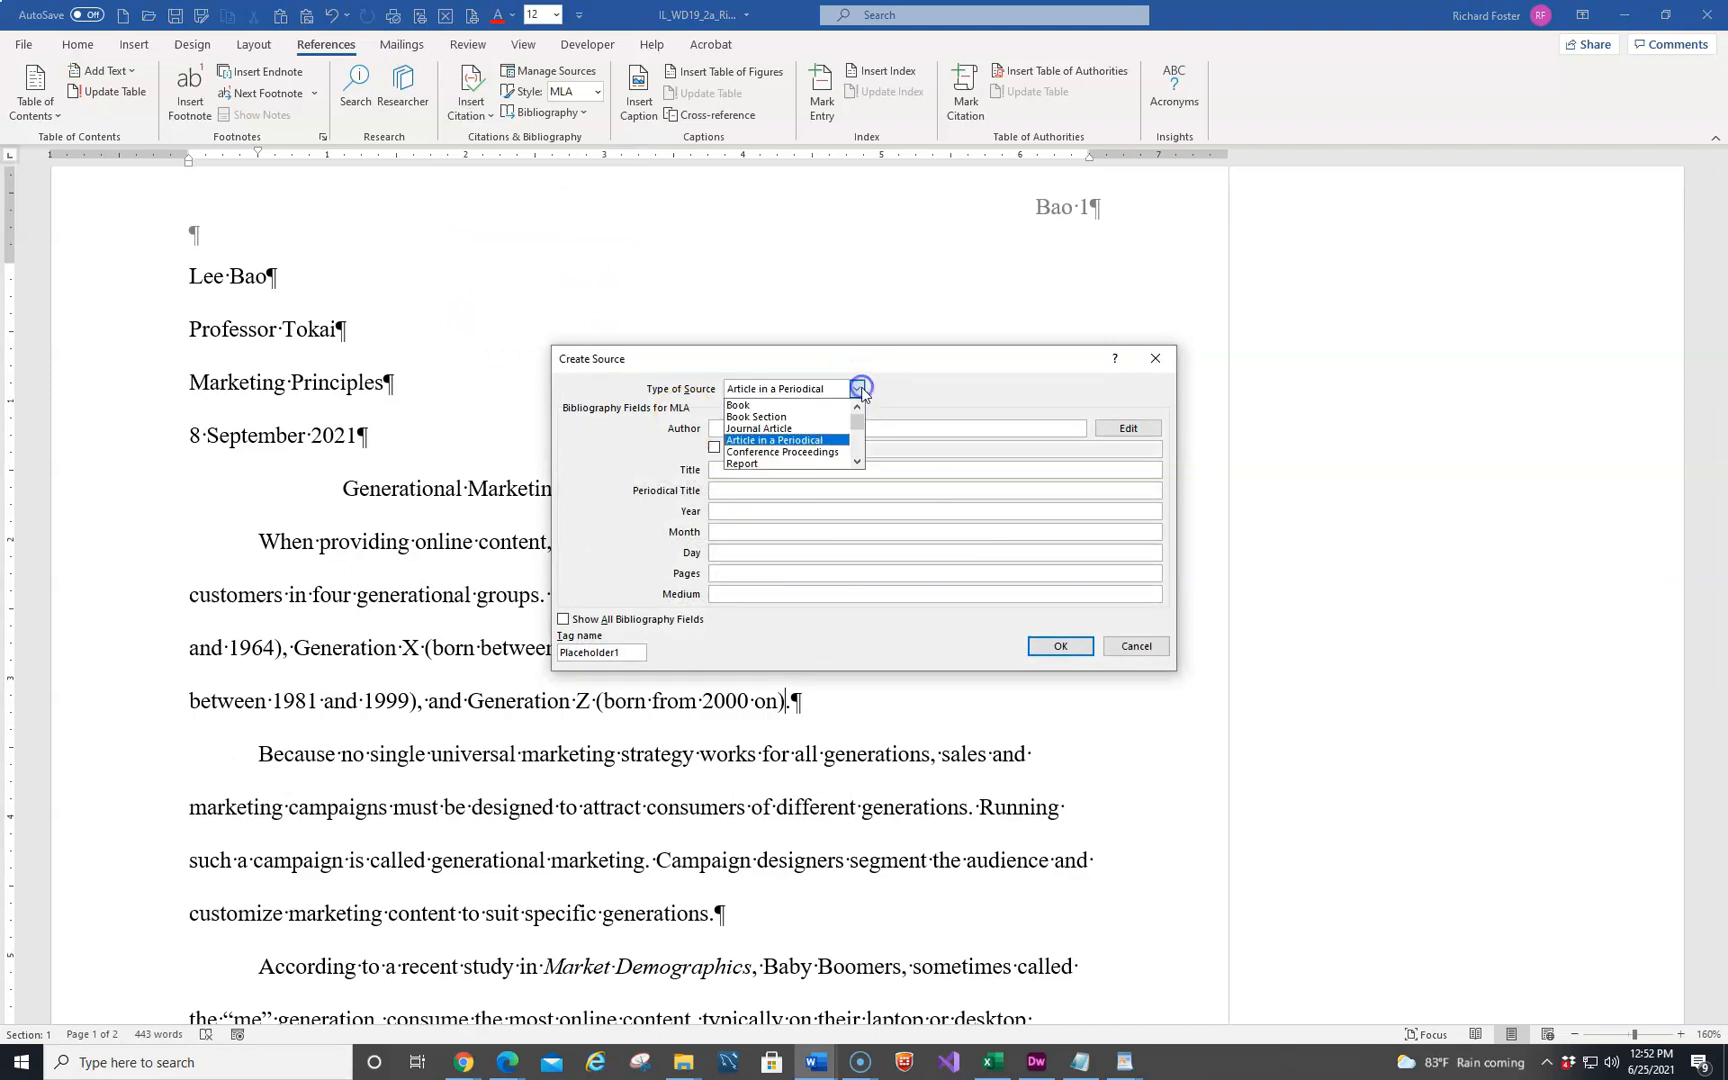
{"action": "left_click", "coordinate": [746, 451]}
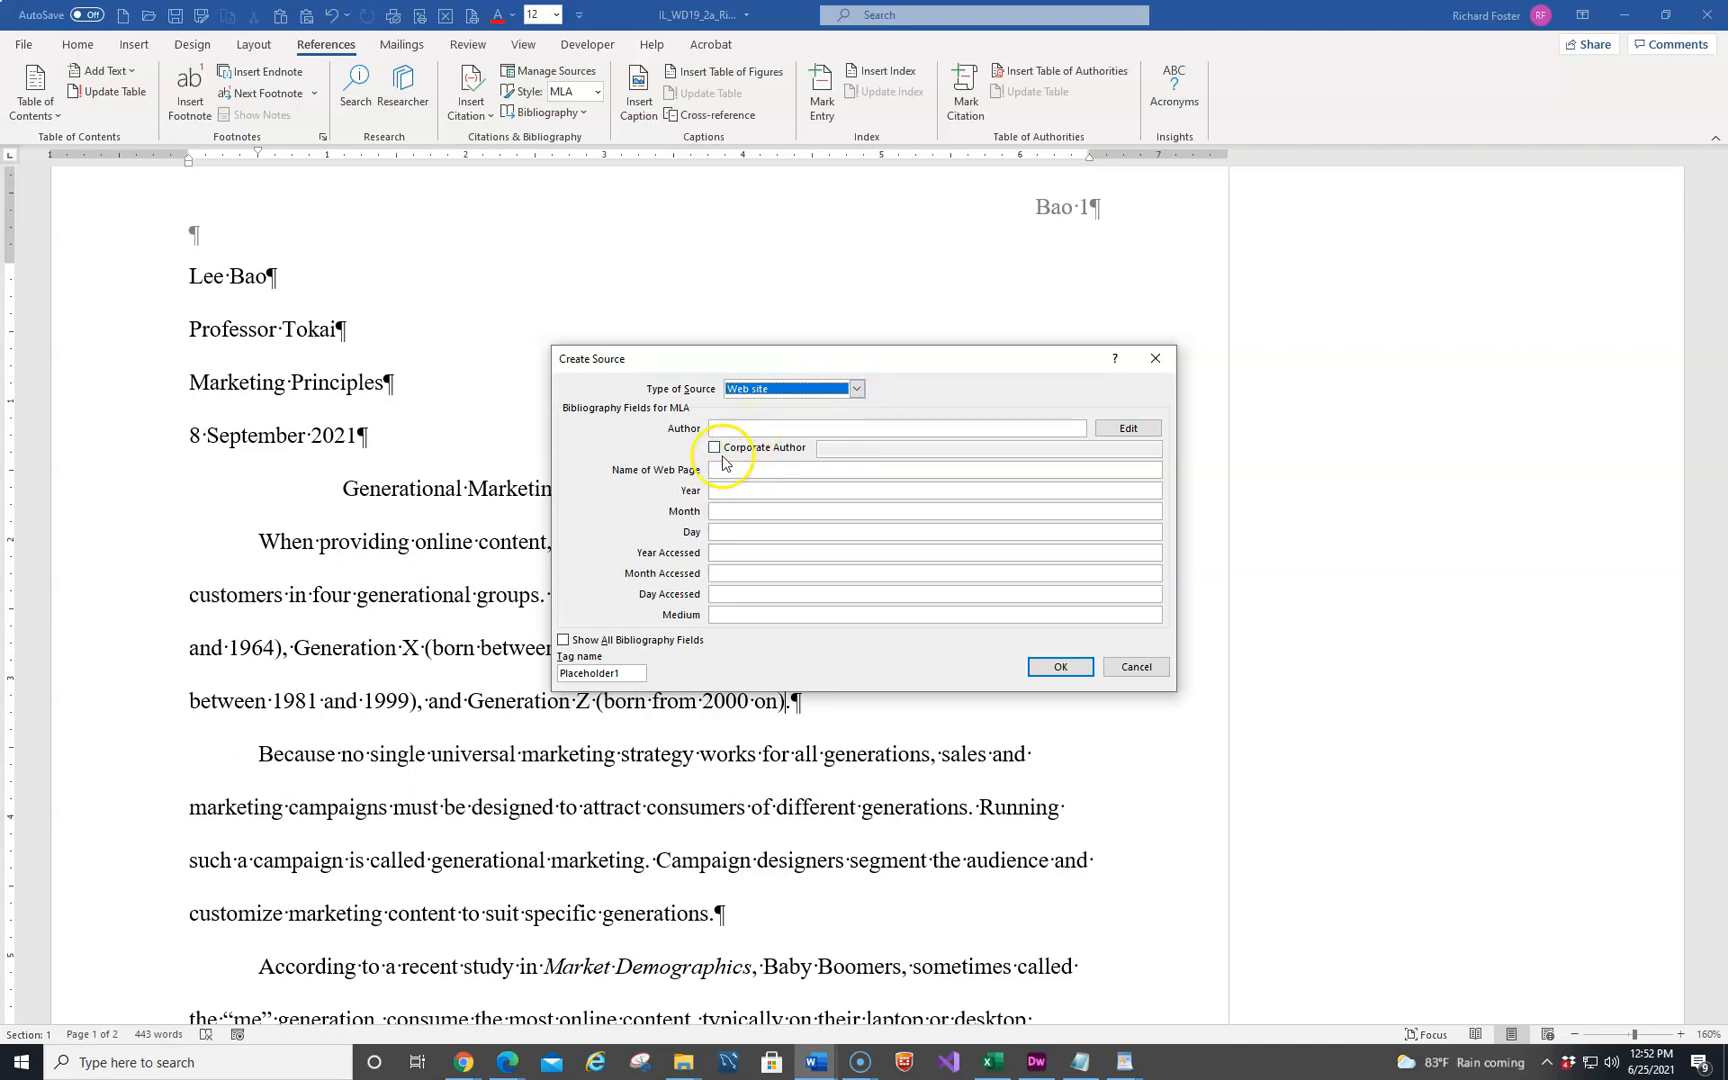
Give the source the corporate author Pew Research Center and the web page name Generation Study
{"action": "left_click", "coordinate": [715, 448]}
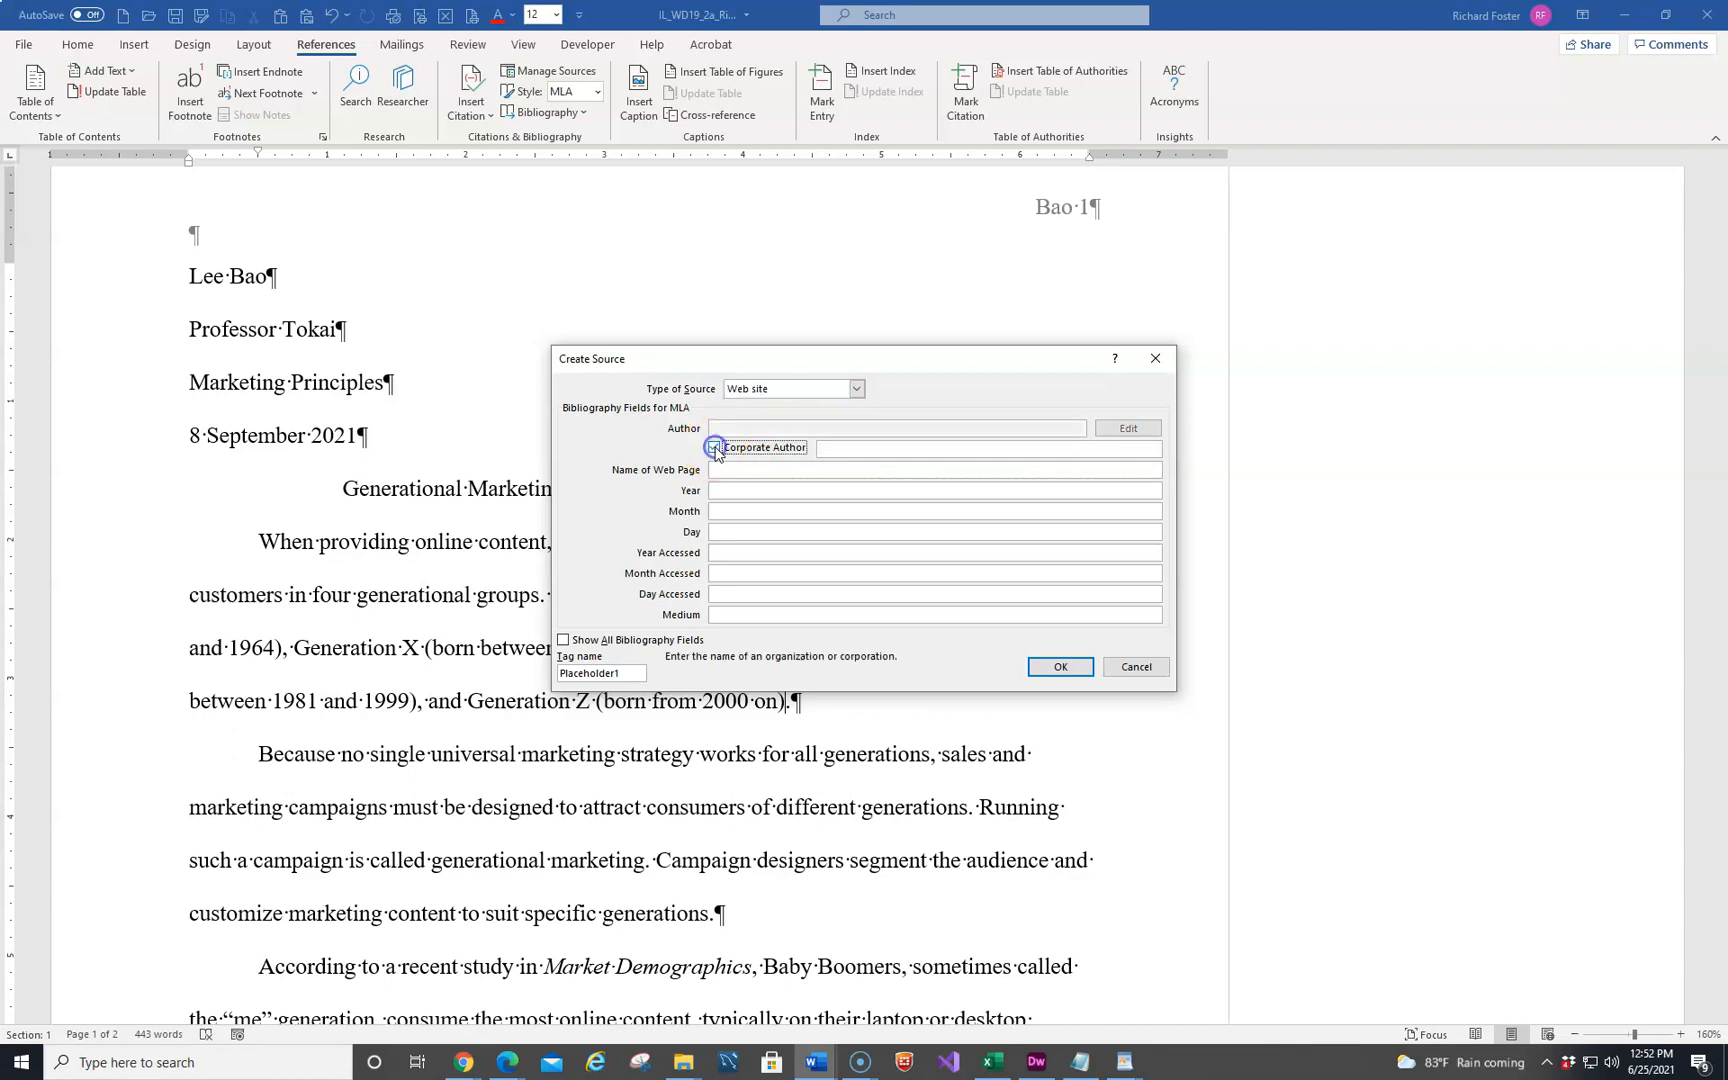
{"action": "left_click", "coordinate": [843, 450]}
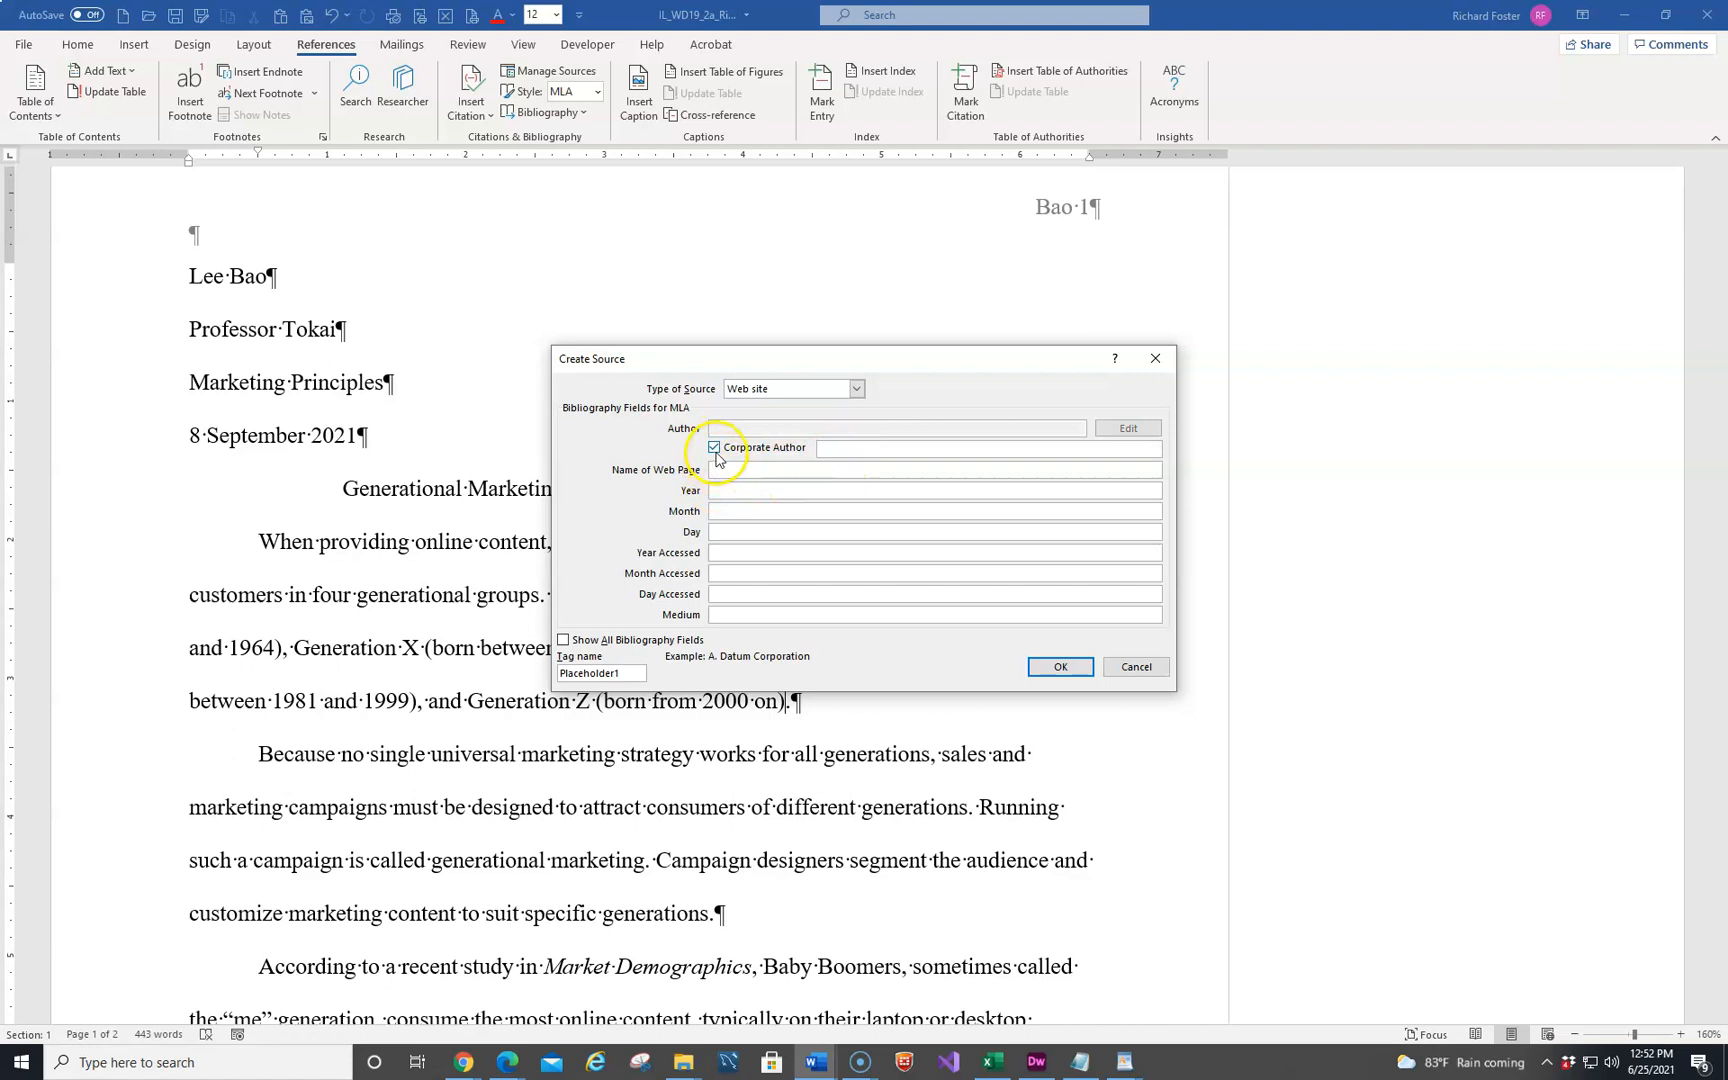
{"action": "left_click", "coordinate": [848, 449]}
{"action": "type", "text": "Research Center"}
{"action": "key", "text": "Tab"}
{"action": "type", "text": "G"}
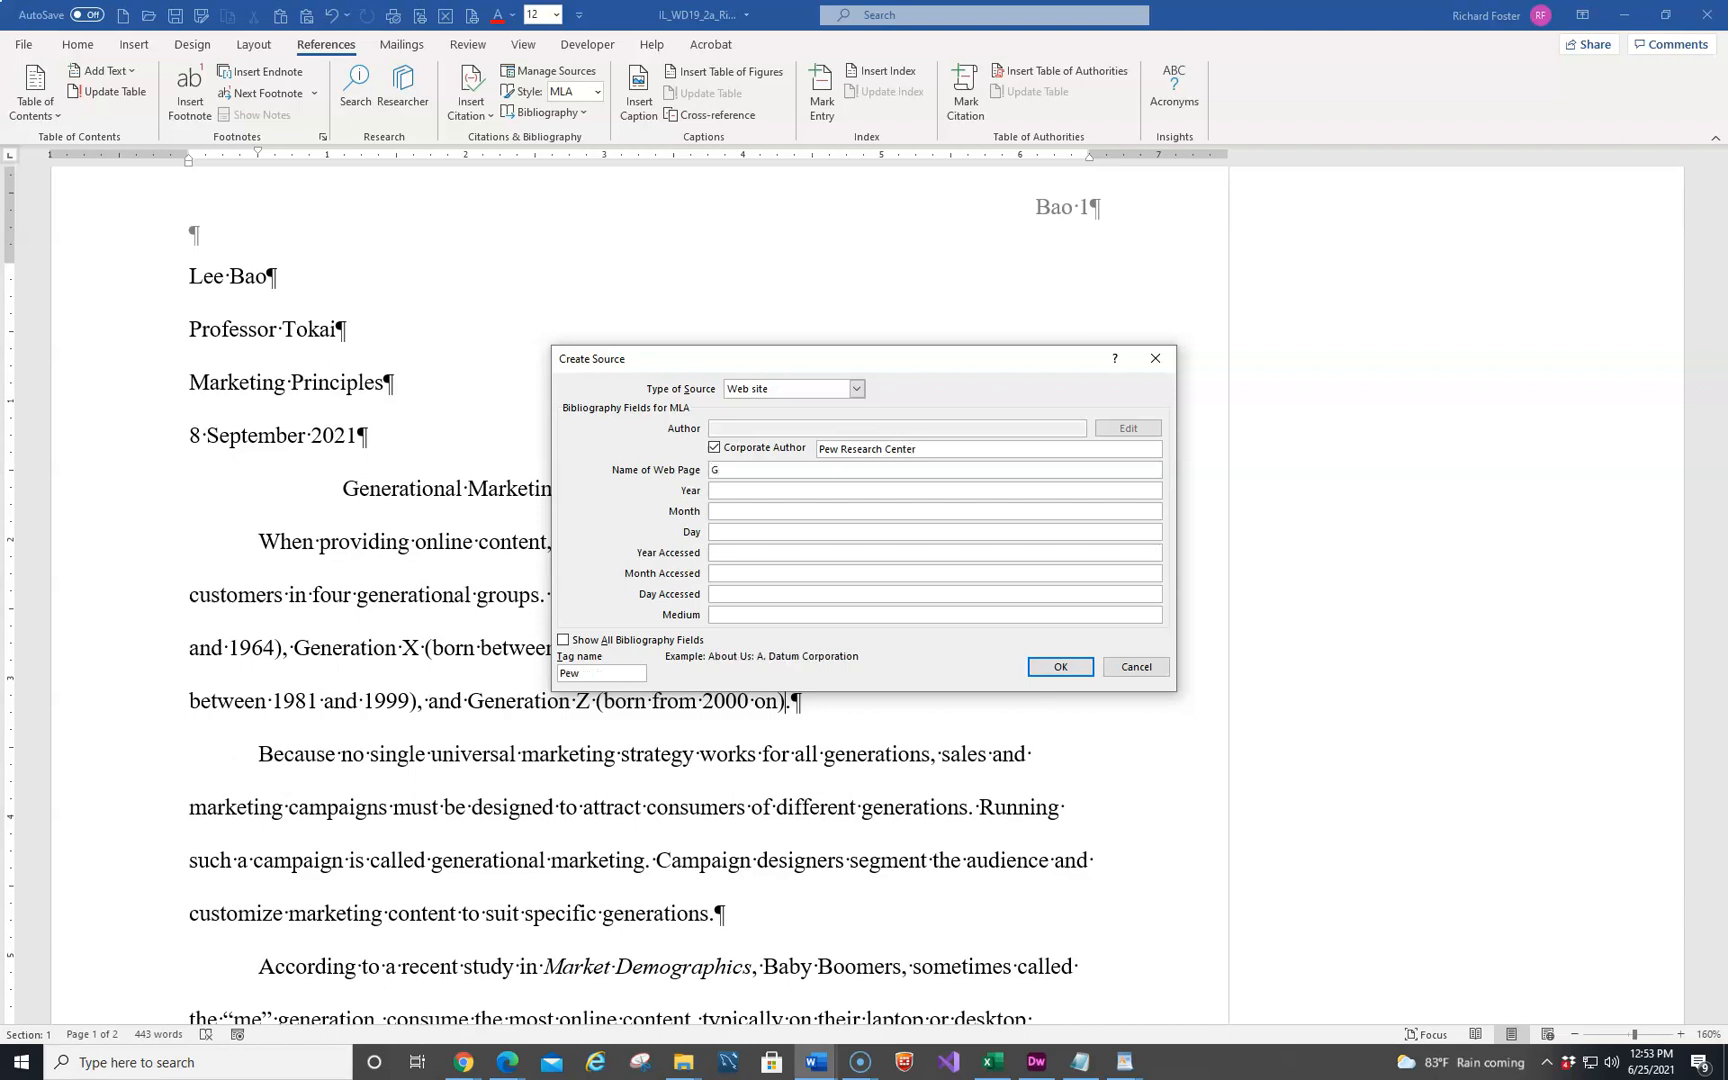
{"action": "type", "text": "eneration Study"}
{"action": "key", "text": "Tab"}
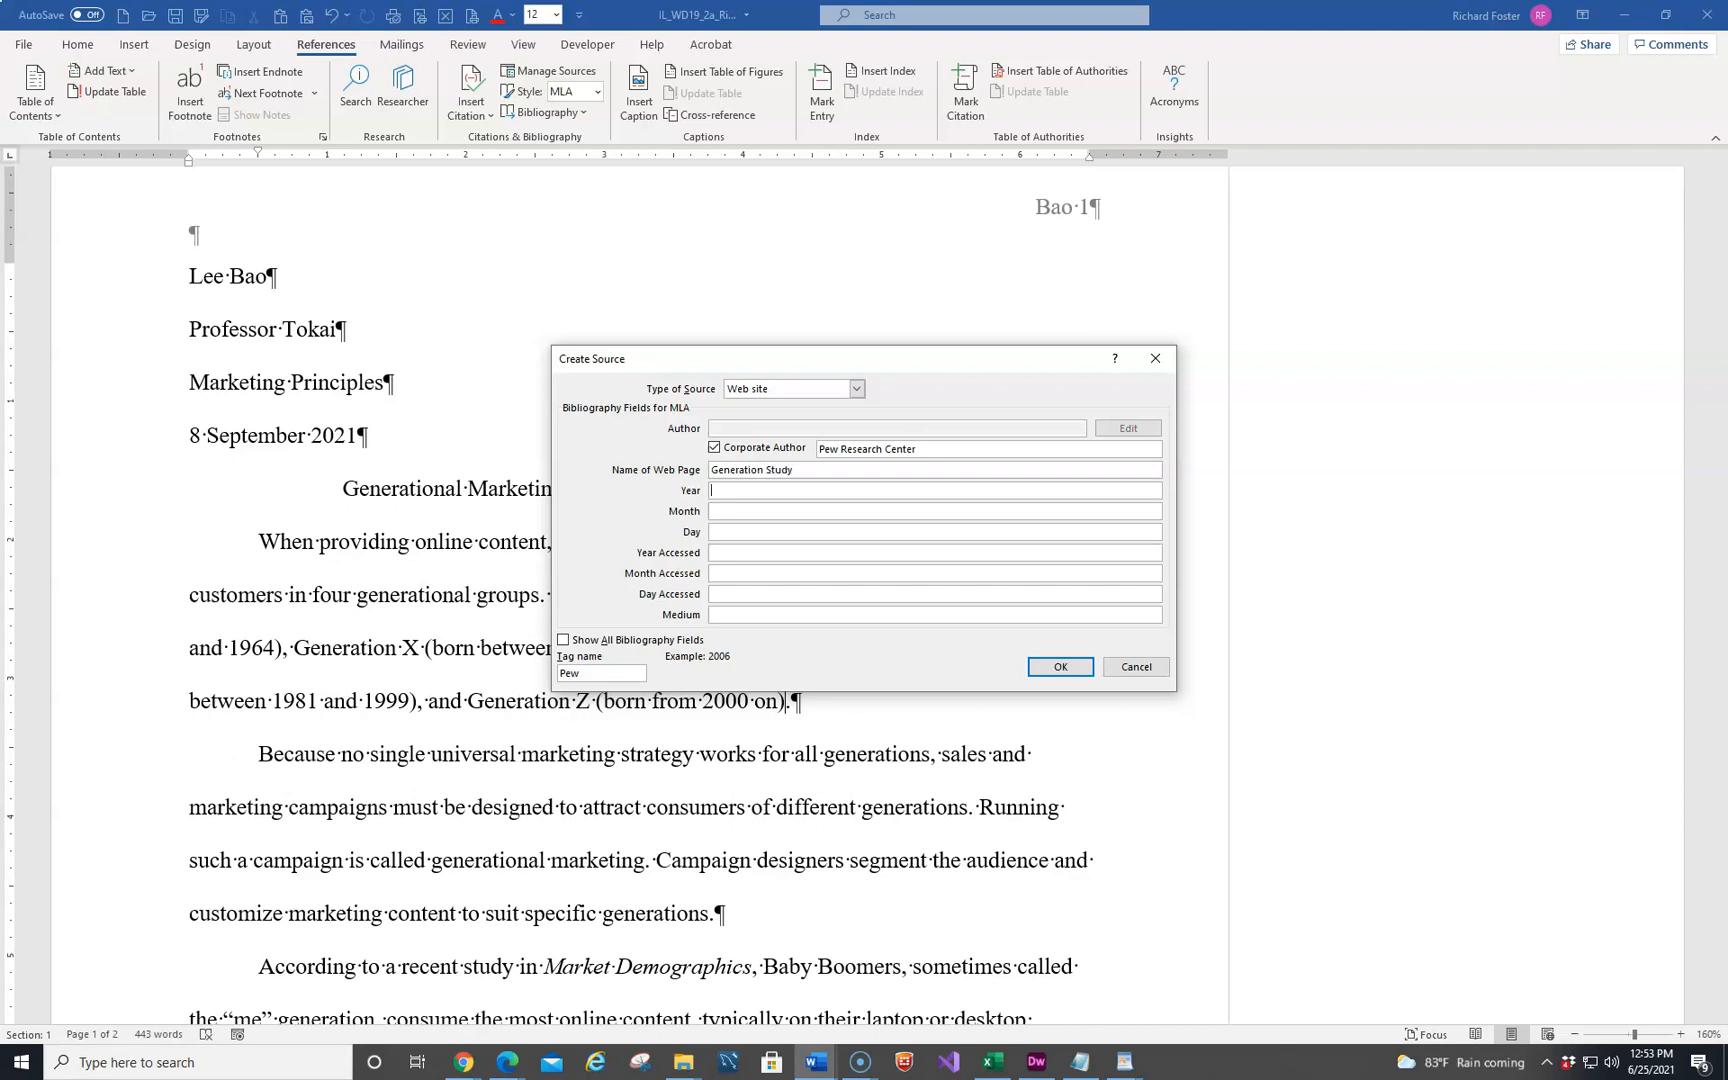
Set the source's publication date to year 2020, month May, day 1
{"action": "type", "text": "2020"}
{"action": "key", "text": "Tab"}
{"action": "type", "text": "May"}
{"action": "key", "text": "Tab"}
{"action": "type", "text": "1"}
{"action": "key", "text": "Tab"}
Set the access date to 2021 August 30 and the medium to Website, and insert the new source's citation
{"action": "type", "text": "2021"}
{"action": "key", "text": "Tab"}
{"action": "type", "text": "August"}
{"action": "key", "text": "Tab"}
{"action": "type", "text": "30"}
{"action": "key", "text": "Tab"}
{"action": "type", "text": "Website"}
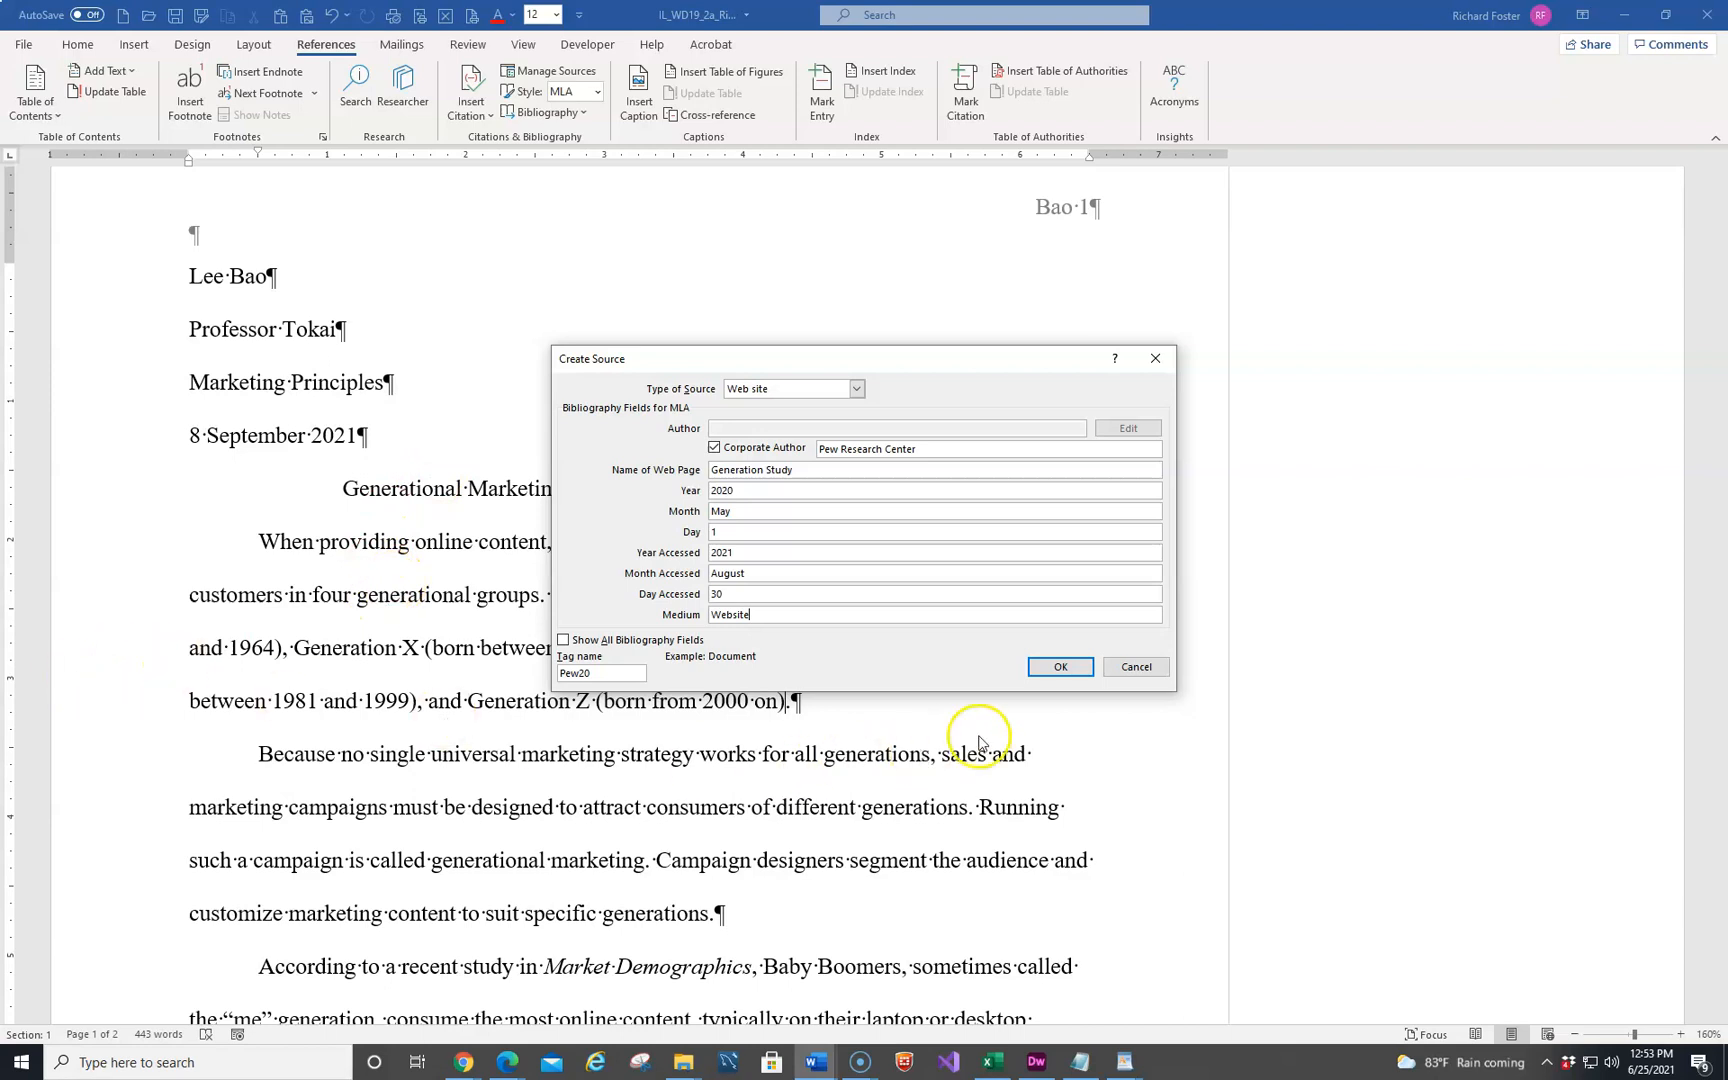
{"action": "left_click", "coordinate": [1072, 667]}
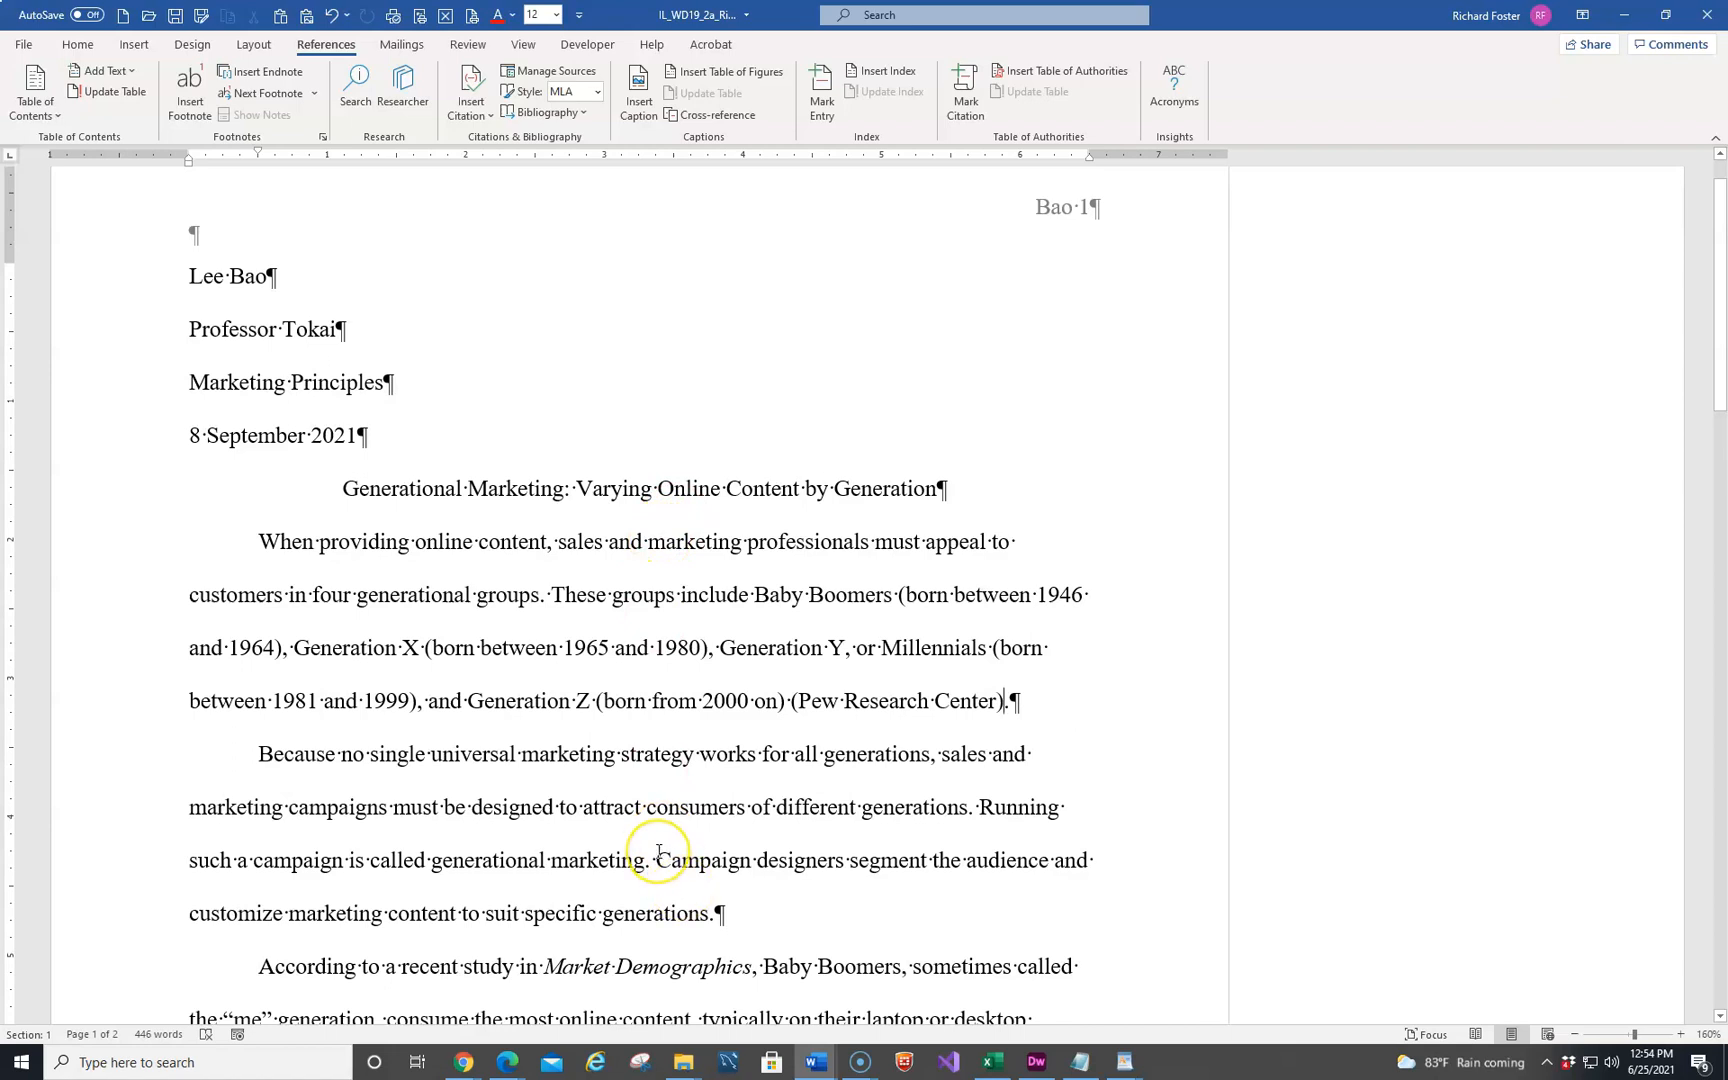
Insert a citation to the existing source "Bridging the Generational Content Gap" before the period after "to suit specific generations"
{"action": "left_click", "coordinate": [711, 916]}
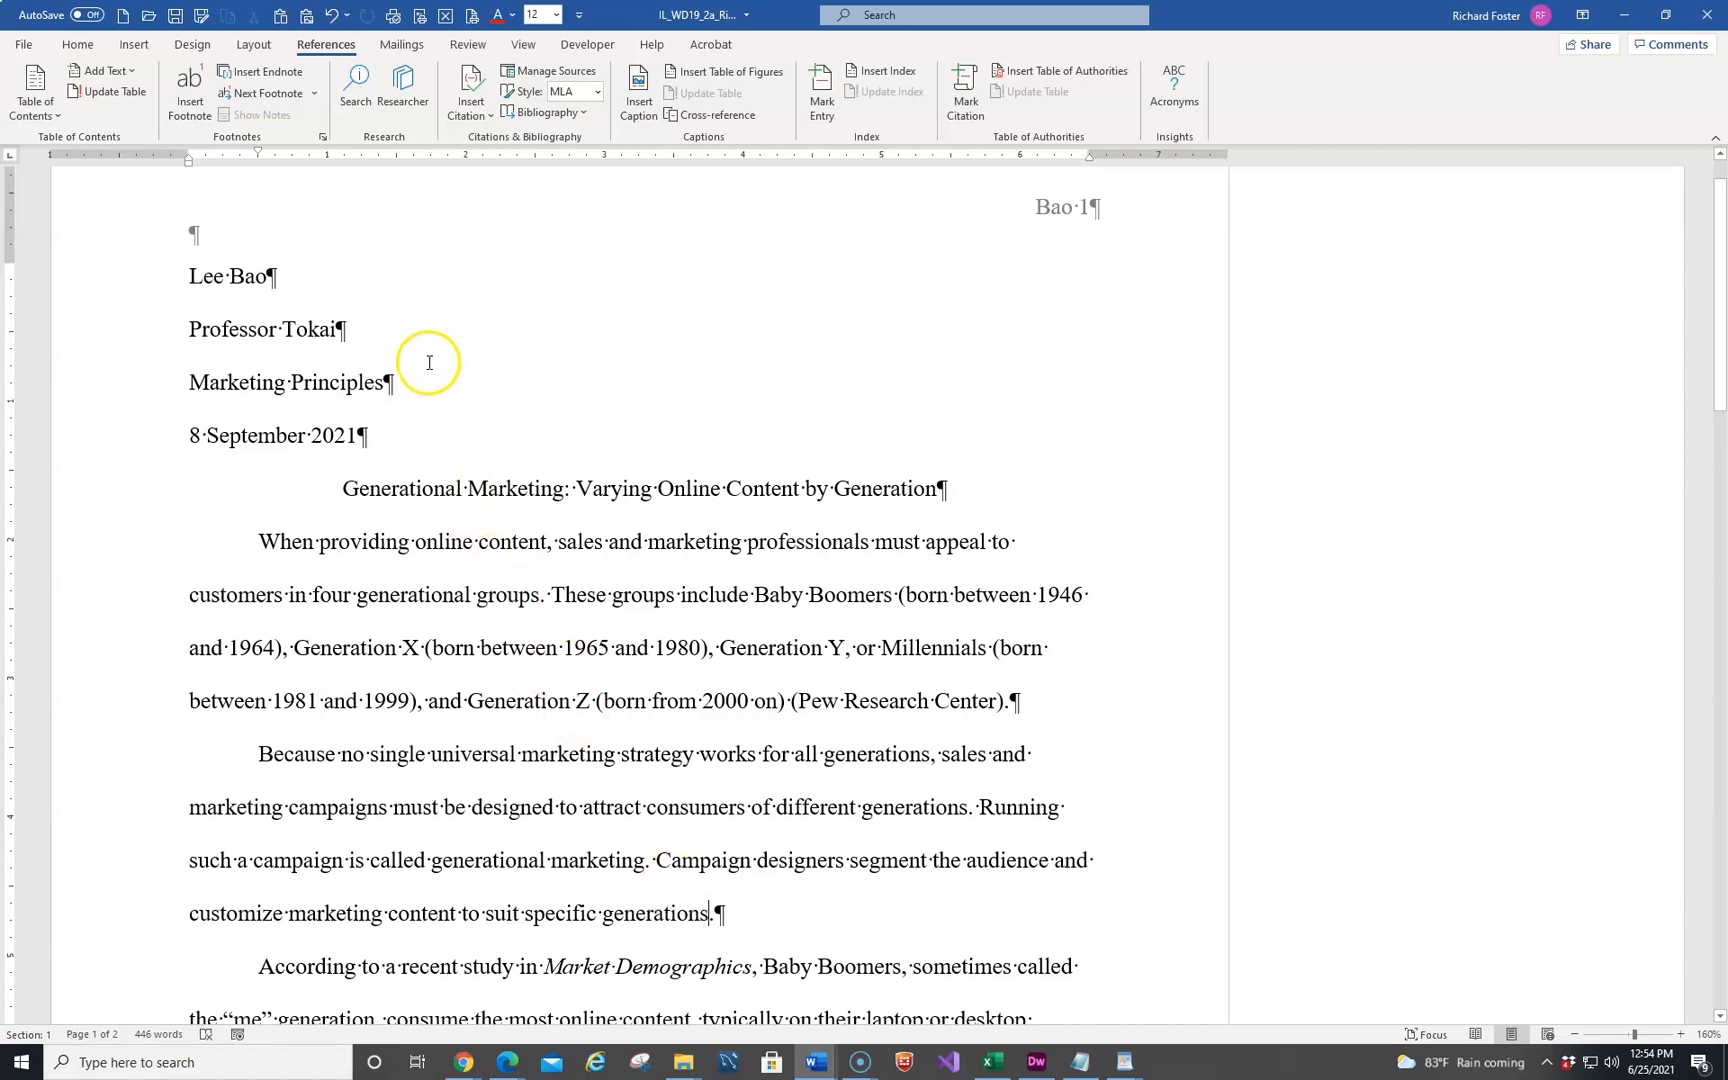
{"action": "left_click", "coordinate": [492, 121]}
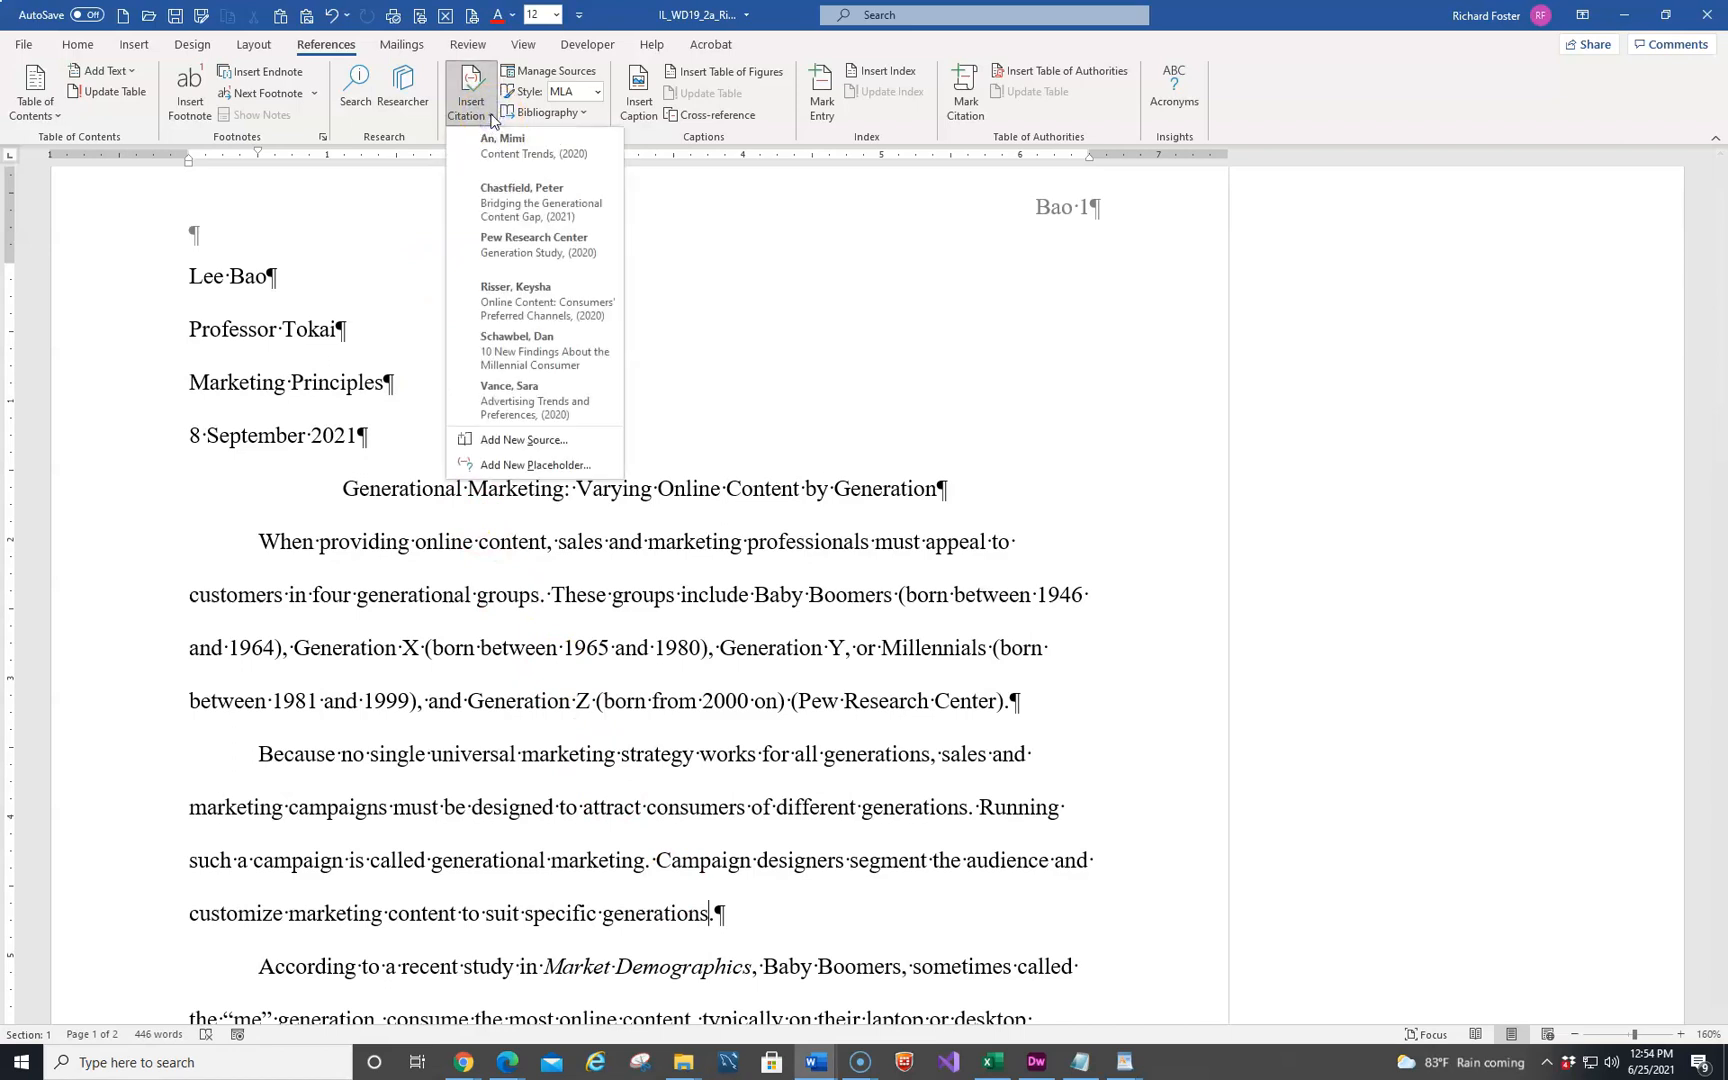
{"action": "left_click", "coordinate": [515, 193]}
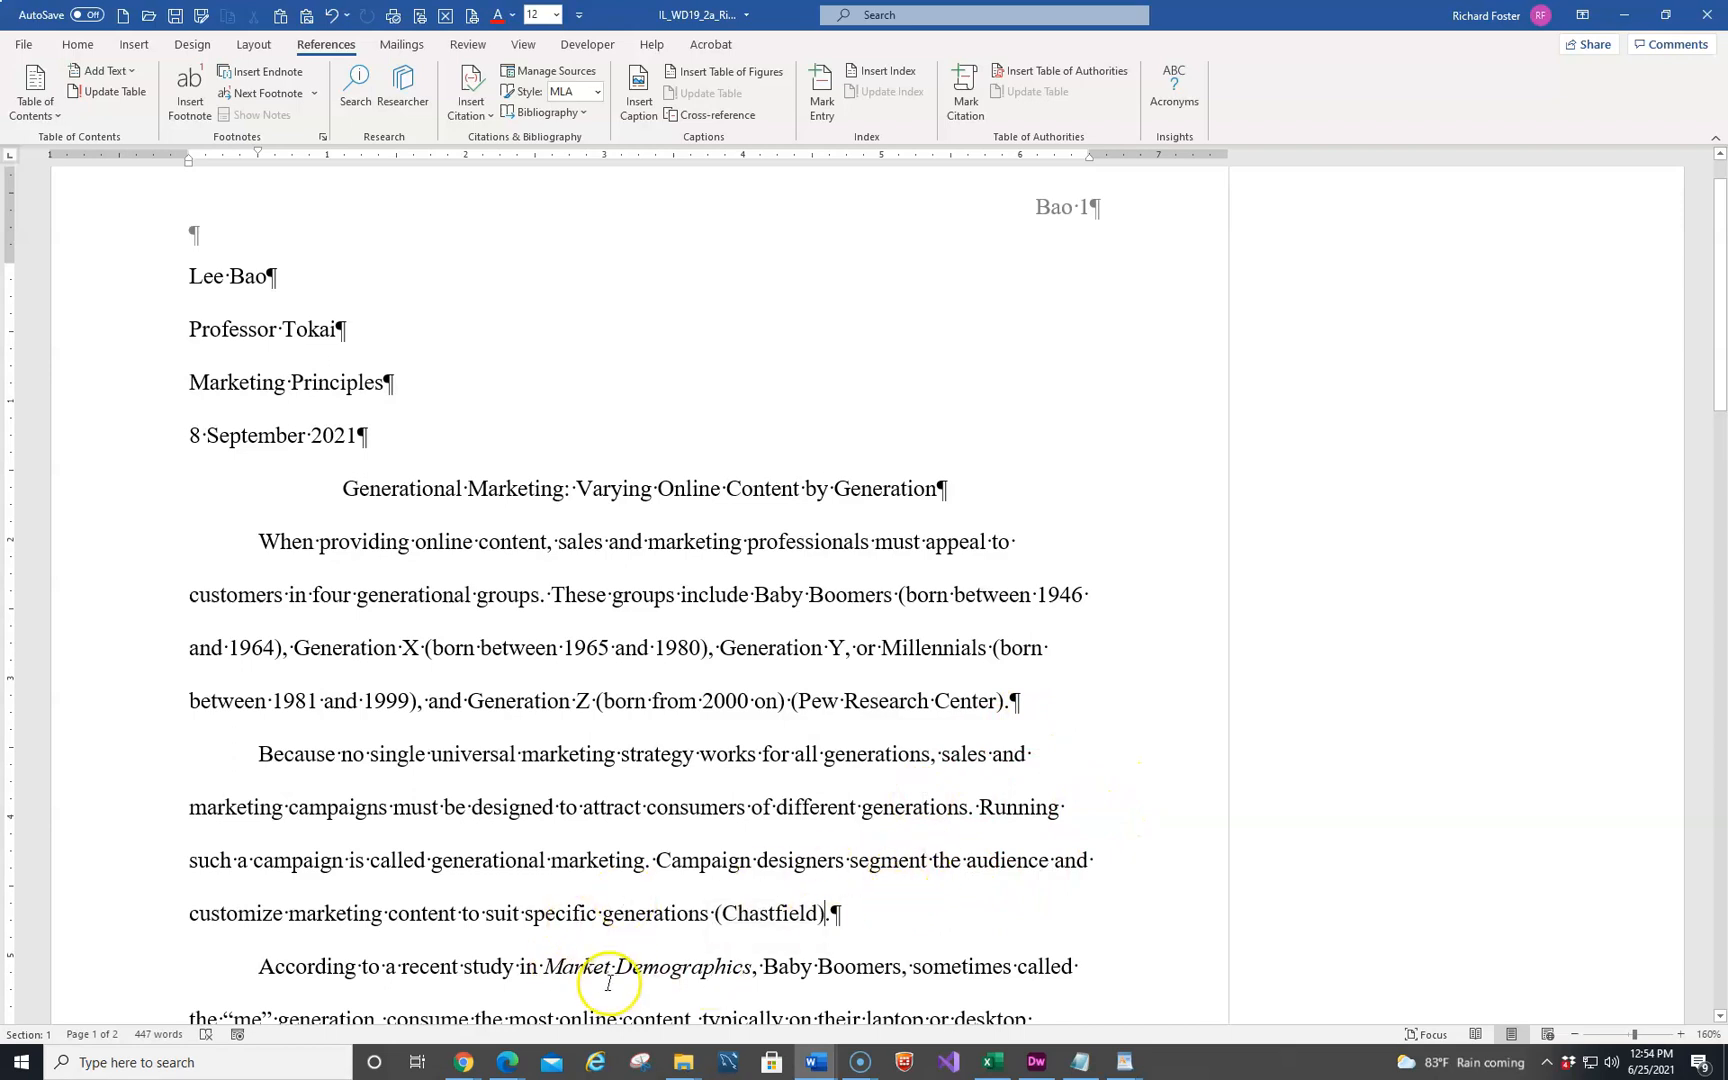
Replace "customize" with "tailor" in the "Campaign designers segment" sentence using the Thesaurus, and close the Thesaurus
{"action": "left_click", "coordinate": [221, 910]}
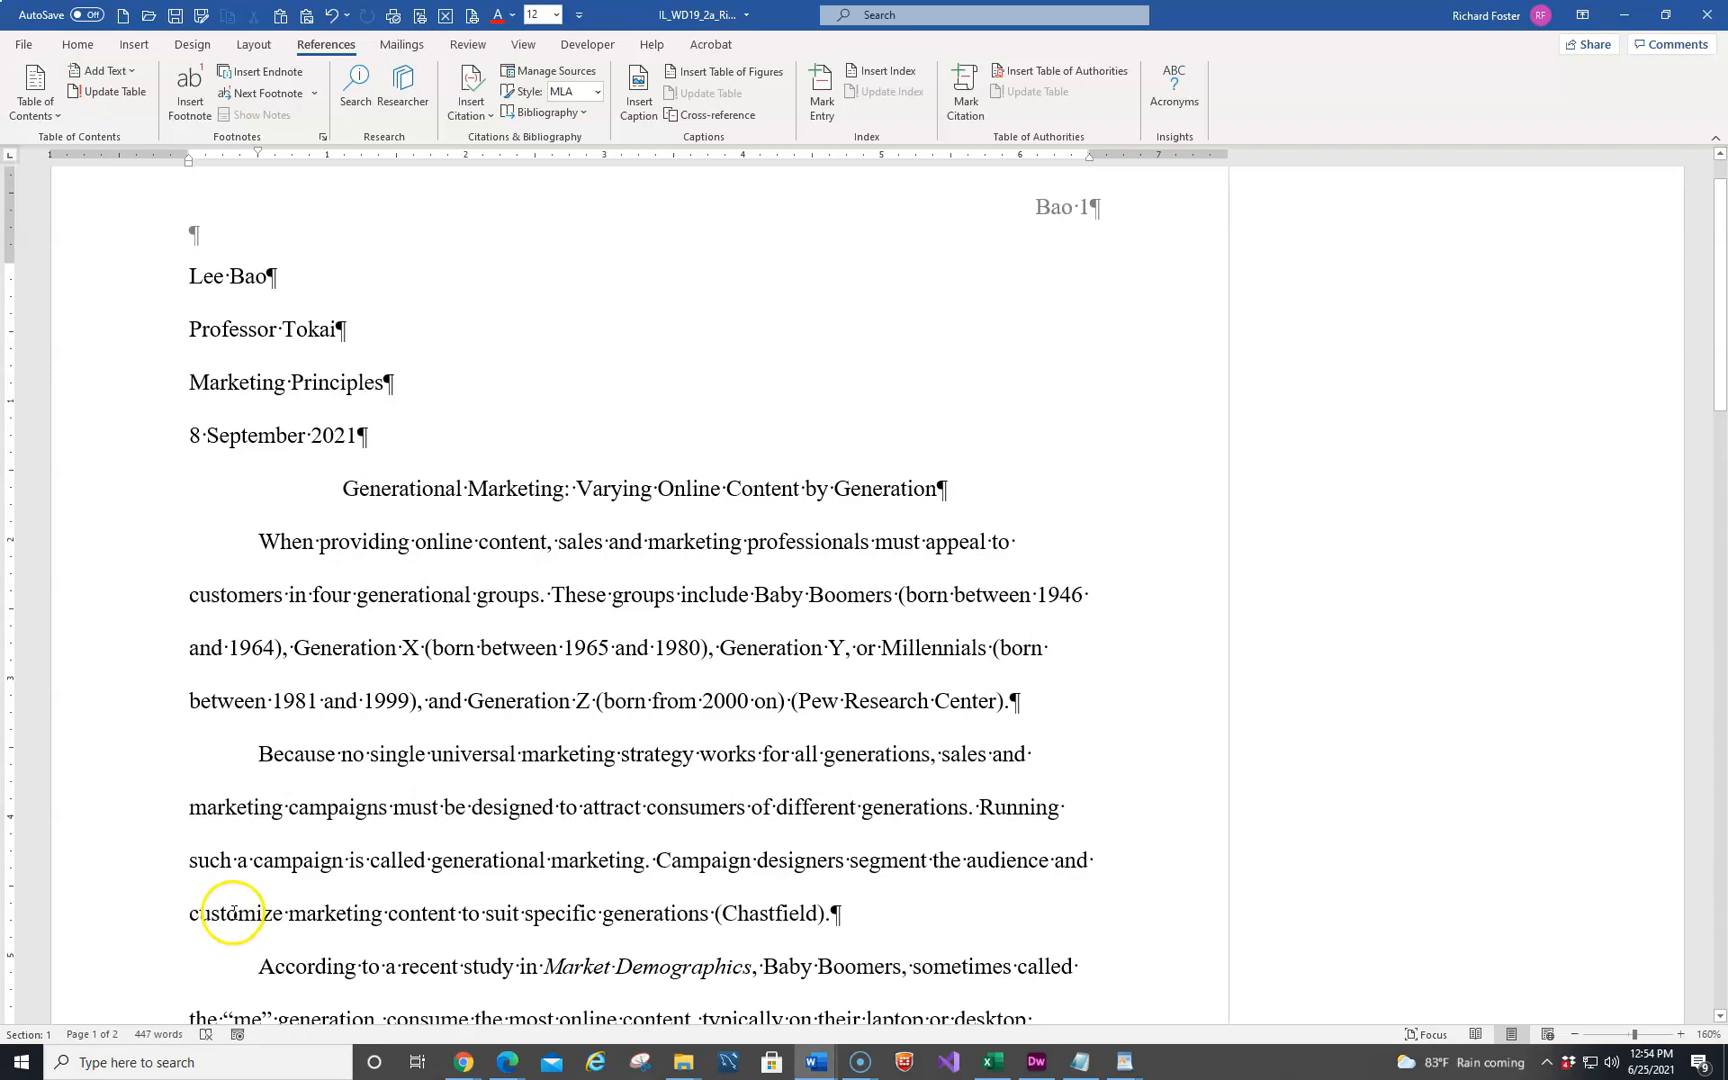
{"action": "right_click", "coordinate": [232, 912]}
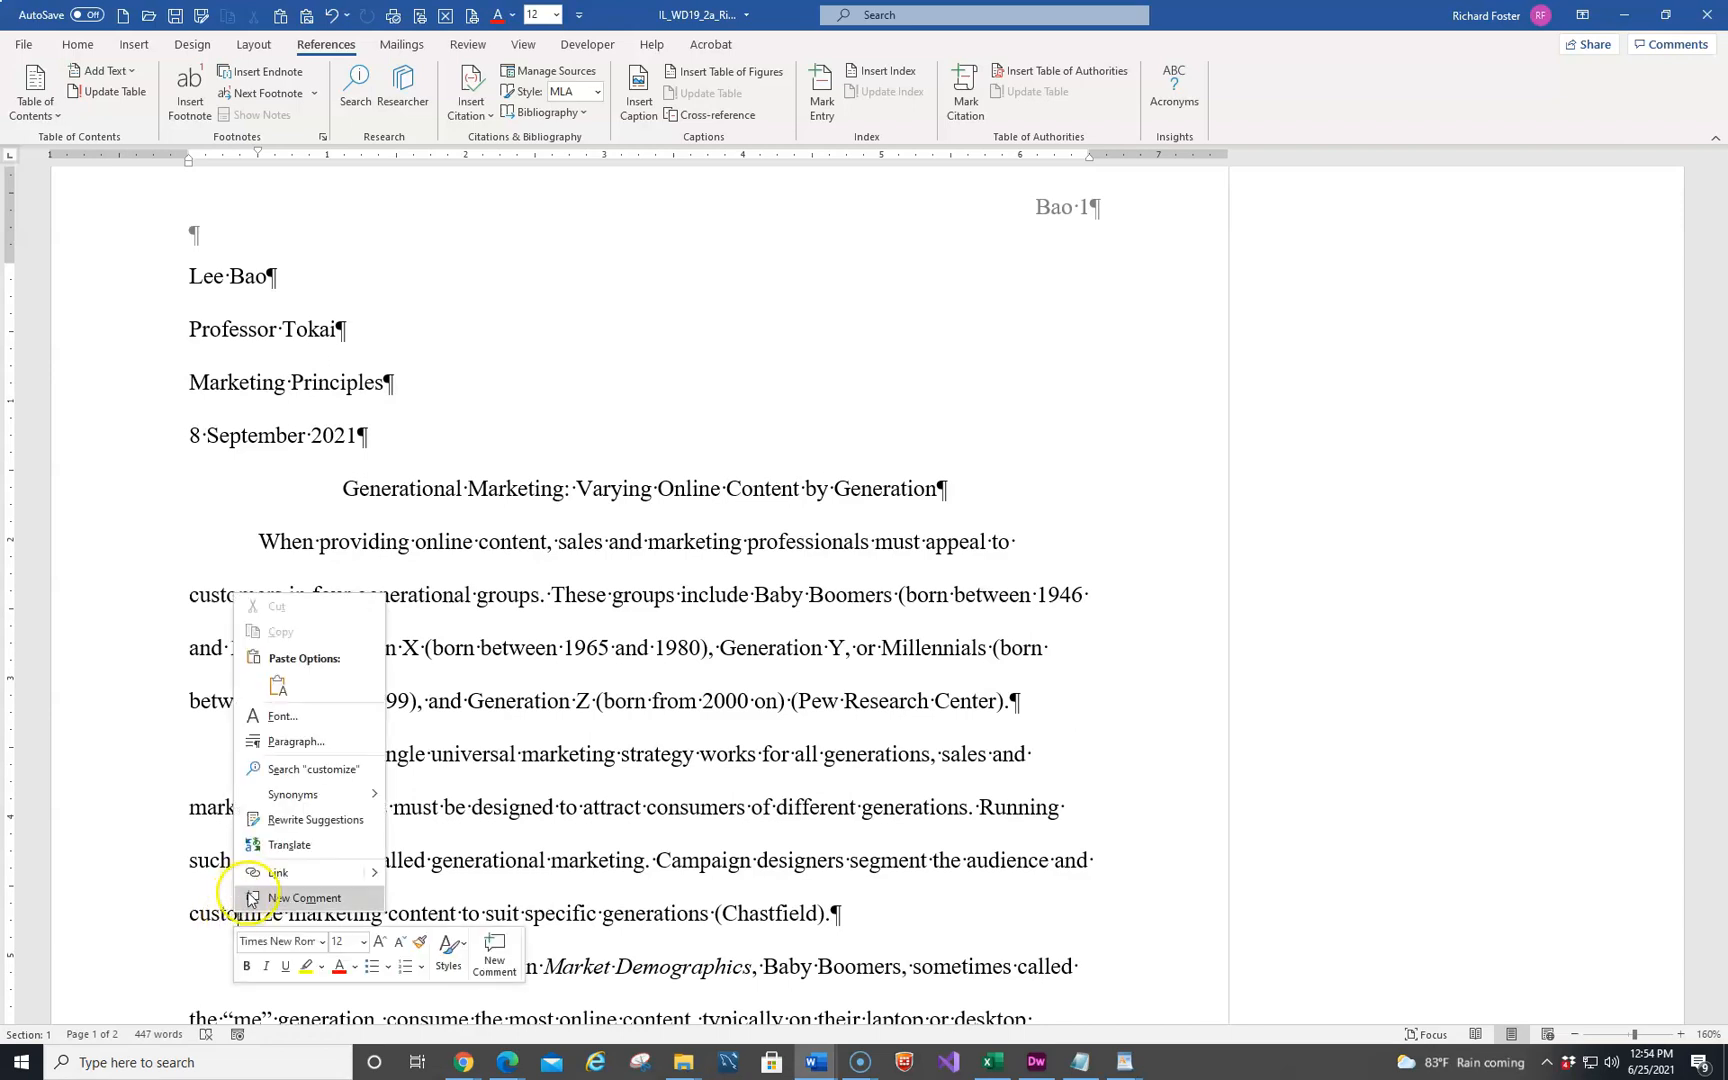
{"action": "mouse_move", "coordinate": [310, 798]}
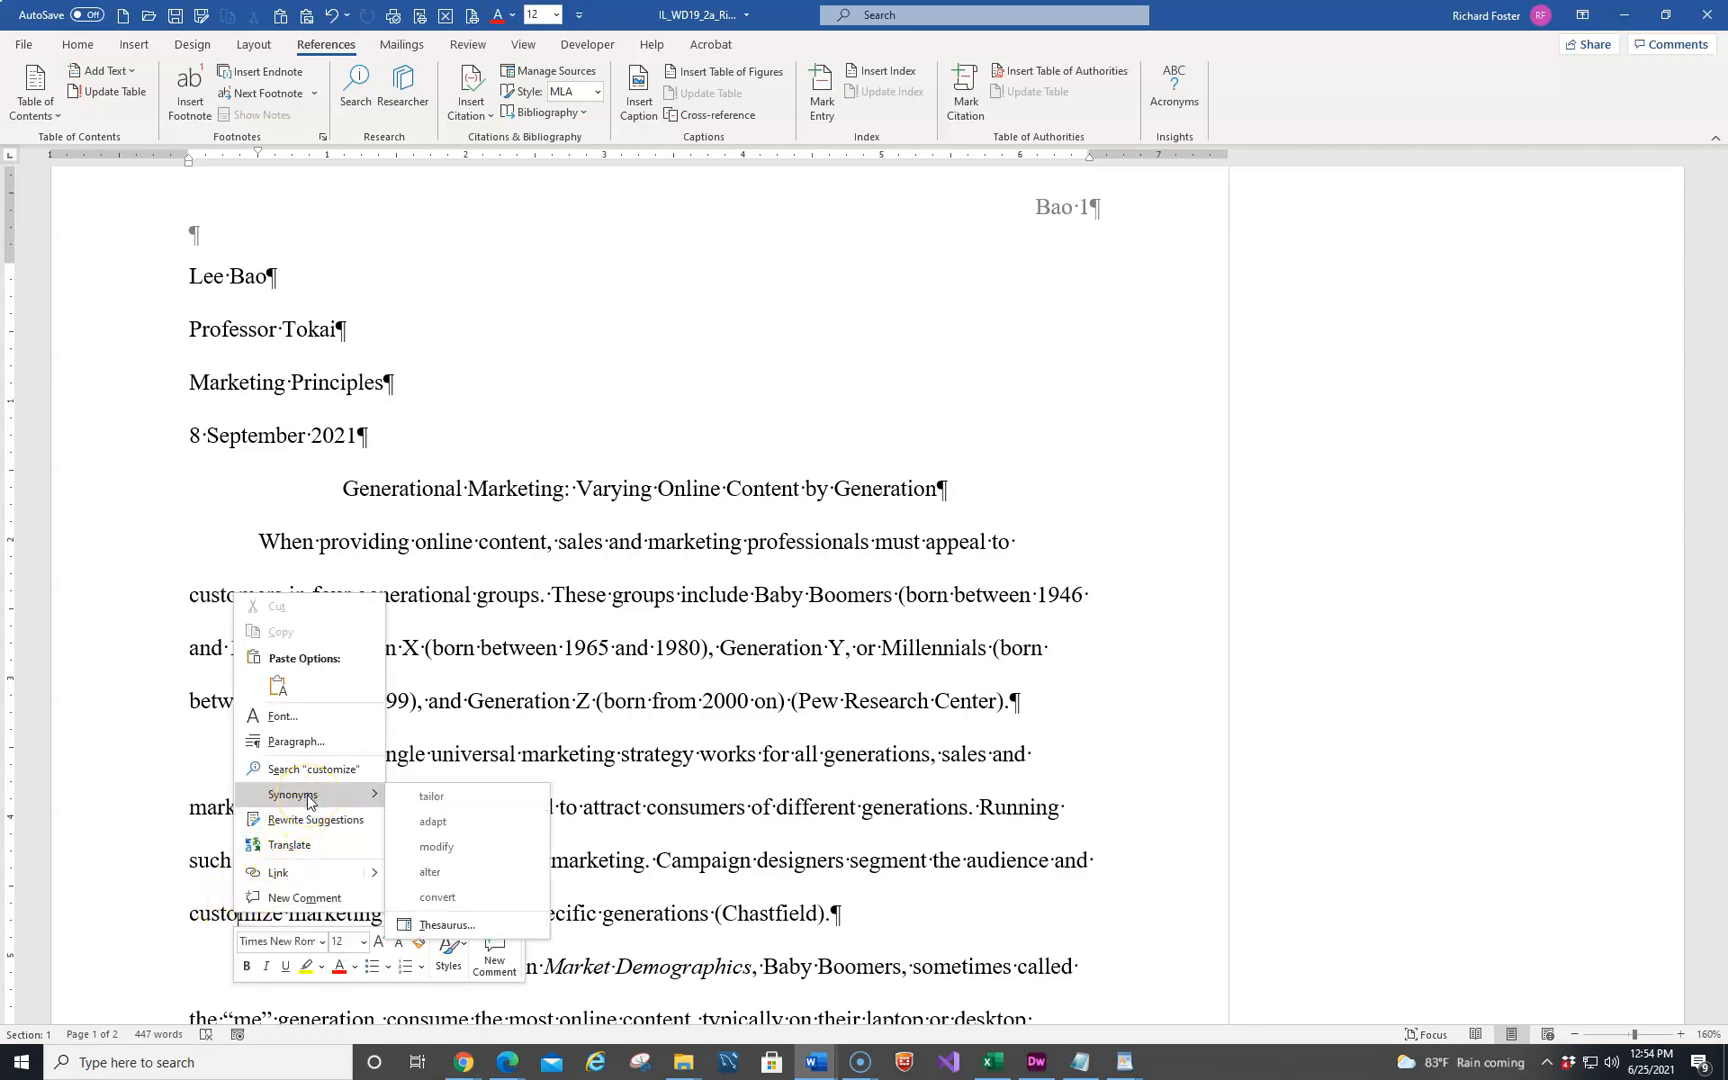
{"action": "left_click", "coordinate": [432, 927]}
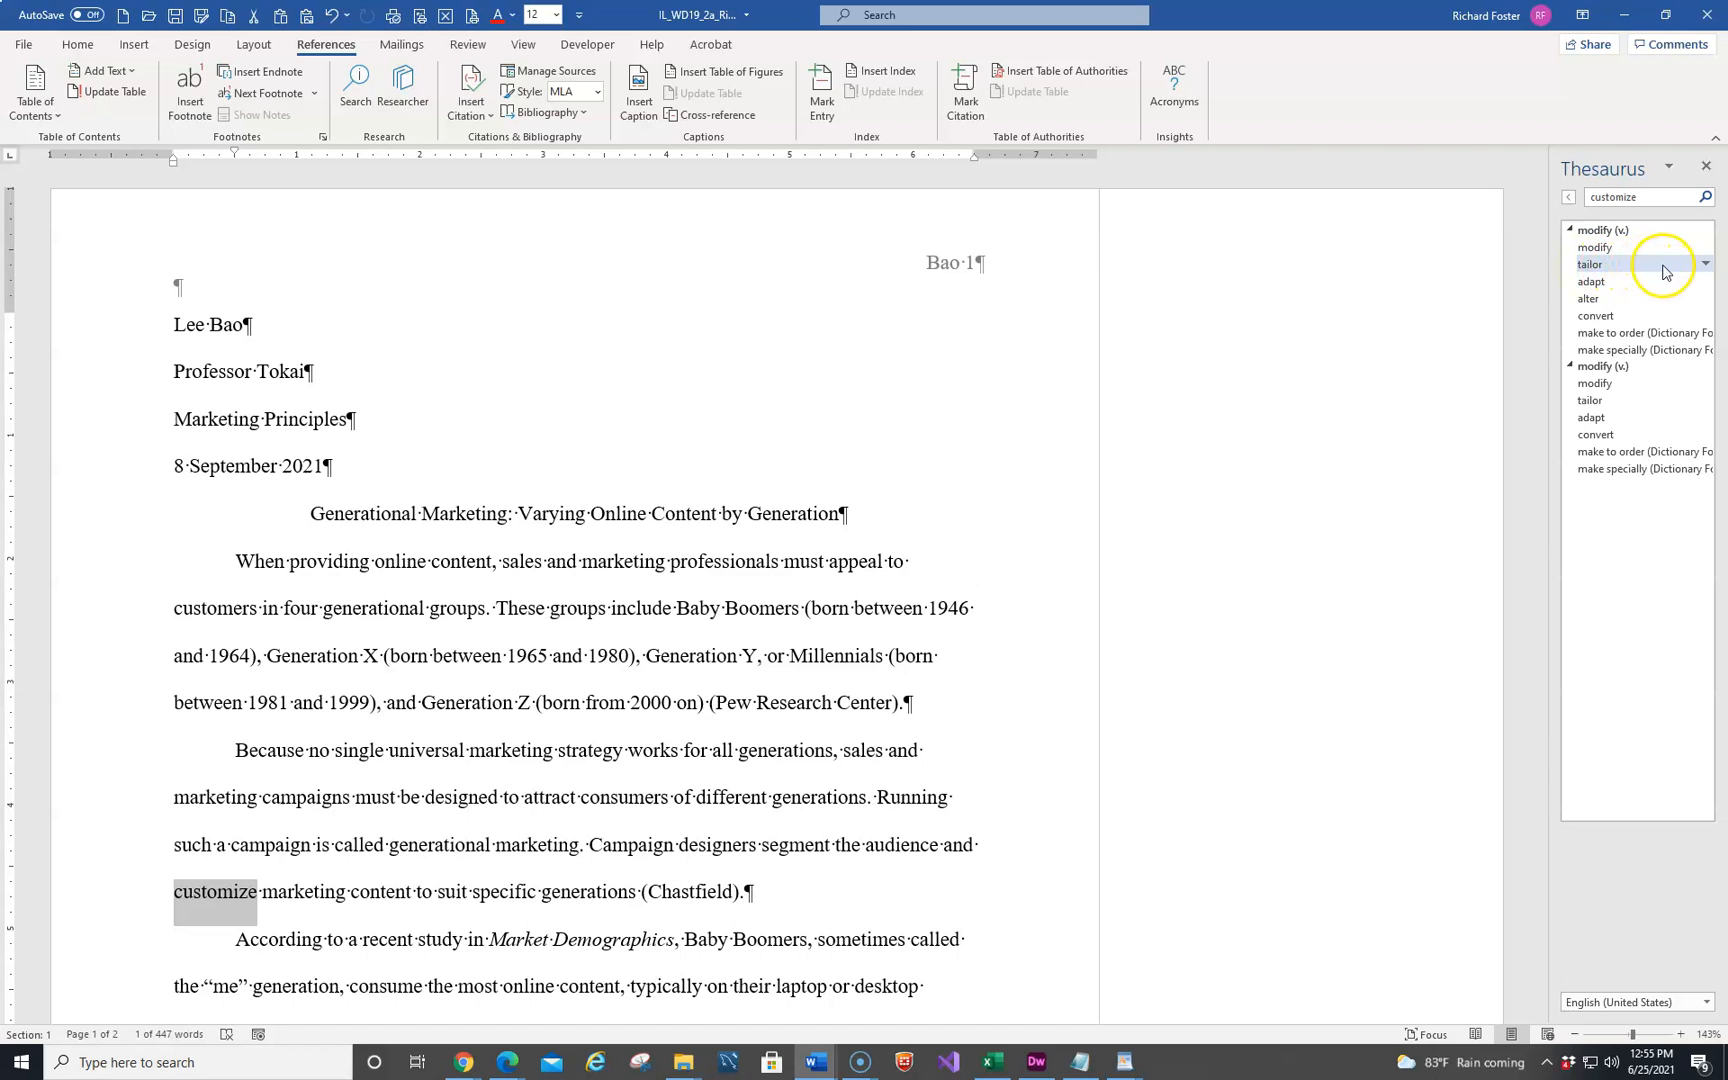
{"action": "left_click", "coordinate": [1705, 265]}
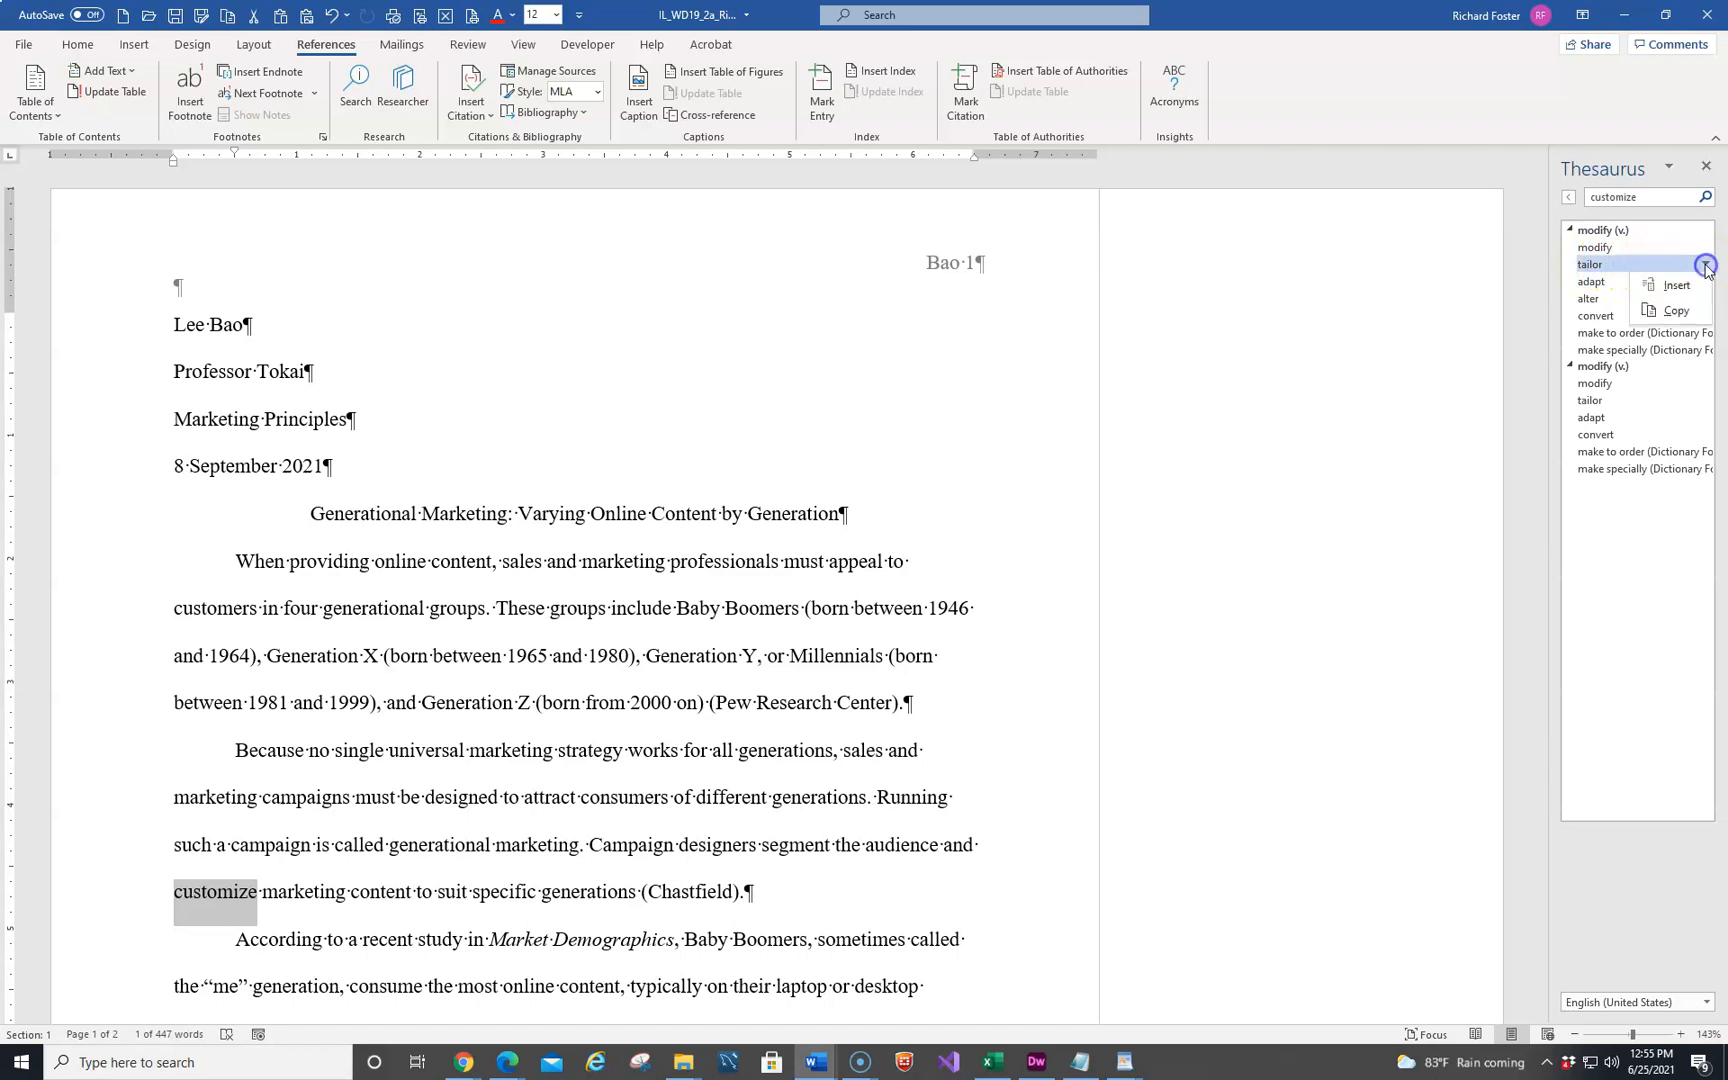
{"action": "left_click", "coordinate": [1688, 285]}
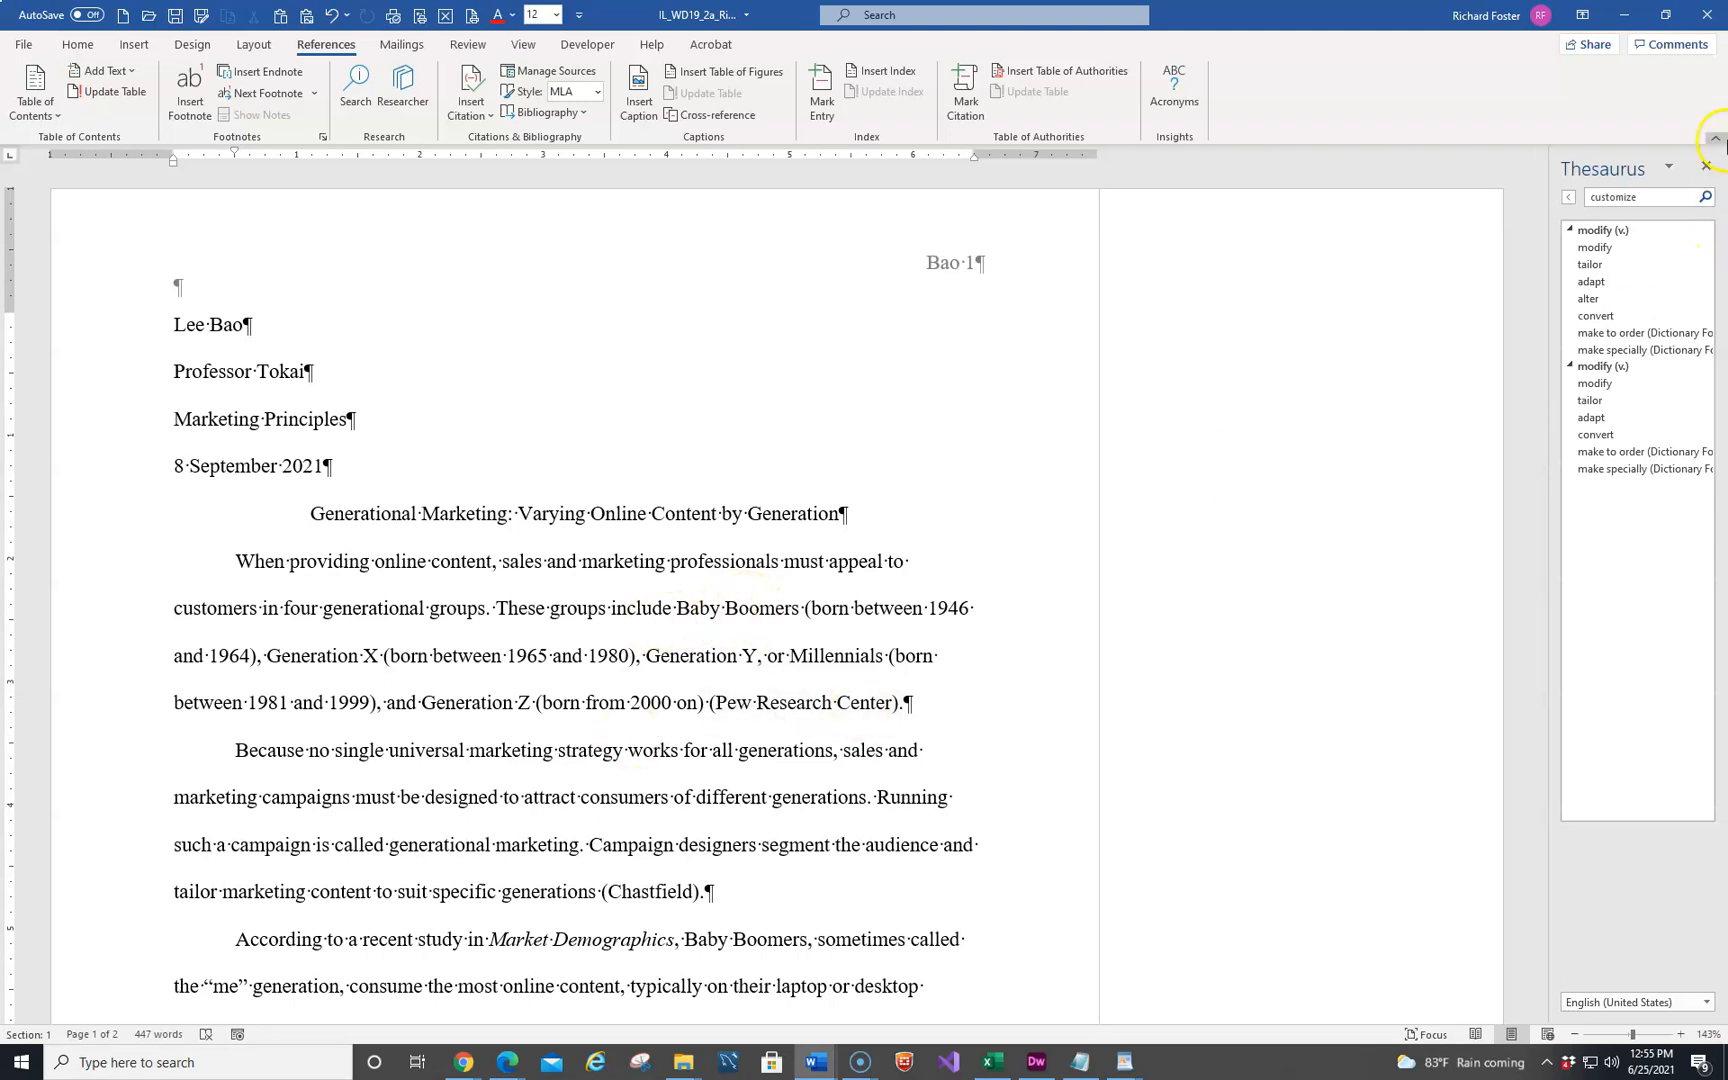
{"action": "left_click", "coordinate": [1706, 166]}
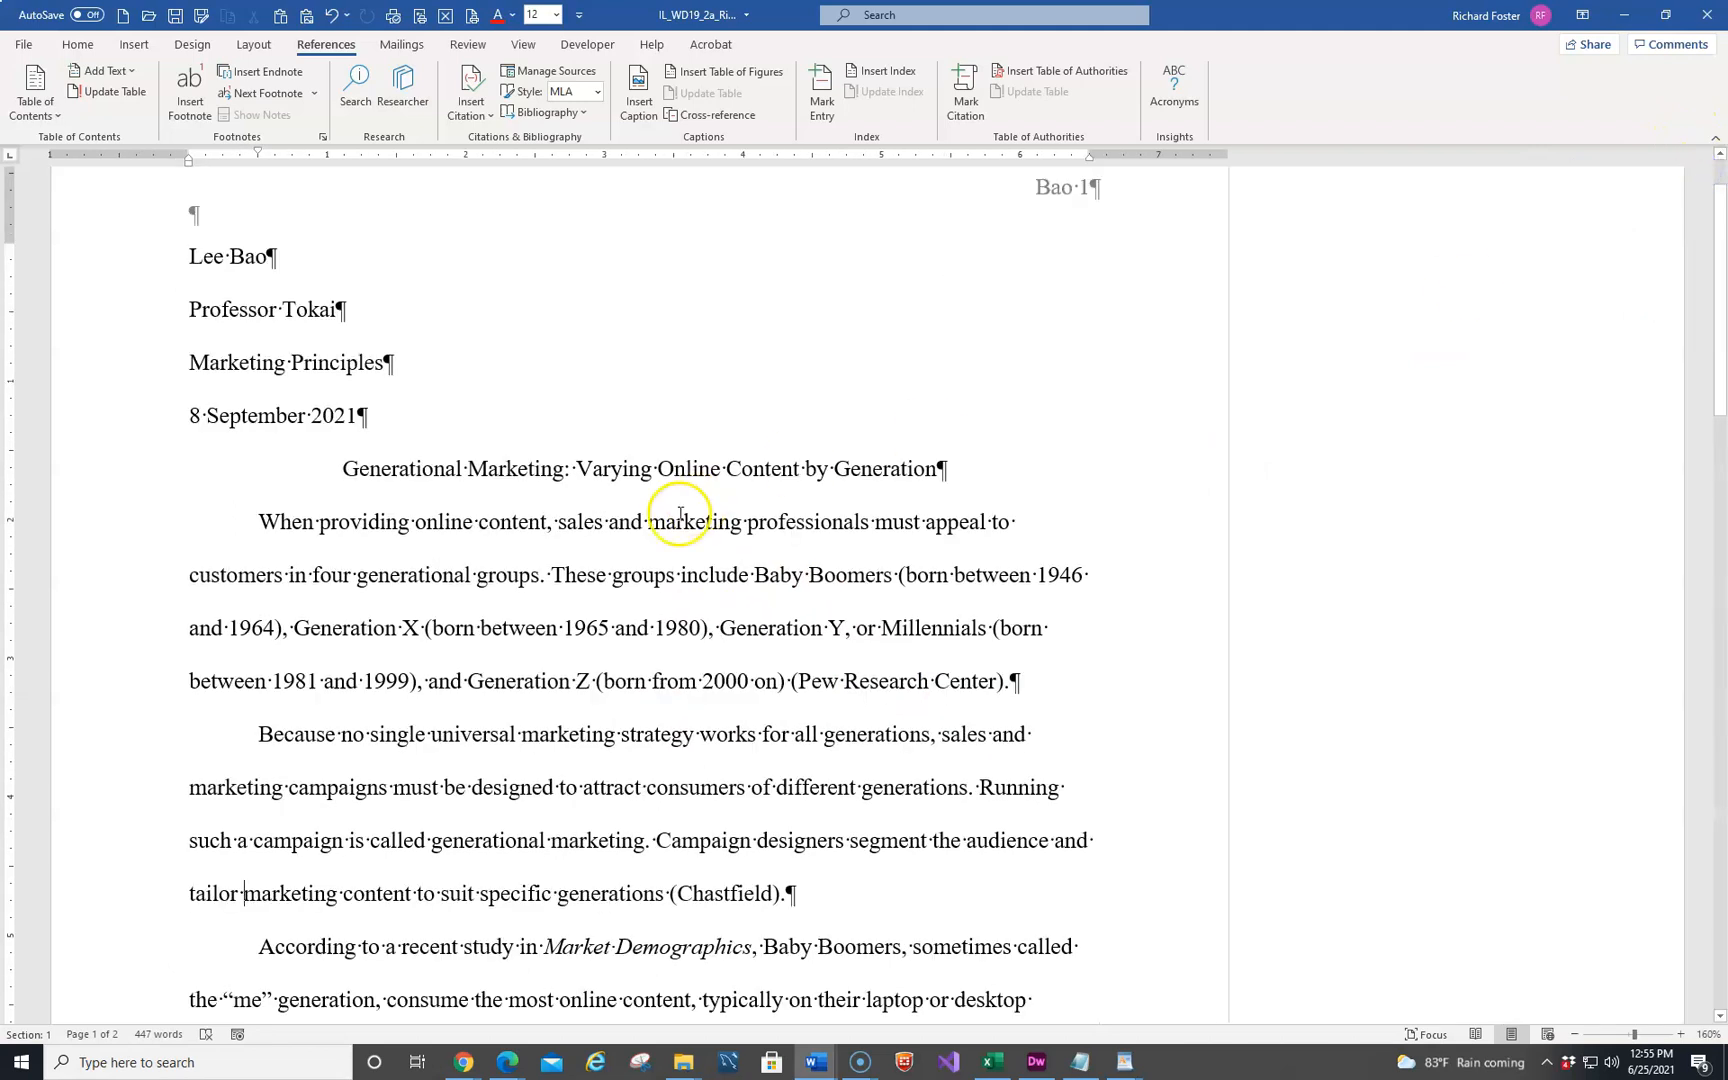
Edit the source of the citation after "videos and social content", setting its day accessed to 2
{"action": "scroll", "coordinate": [400, 627], "scroll_direction": "down", "scroll_amount": 3}
{"action": "scroll", "coordinate": [400, 627], "scroll_direction": "down", "scroll_amount": 1}
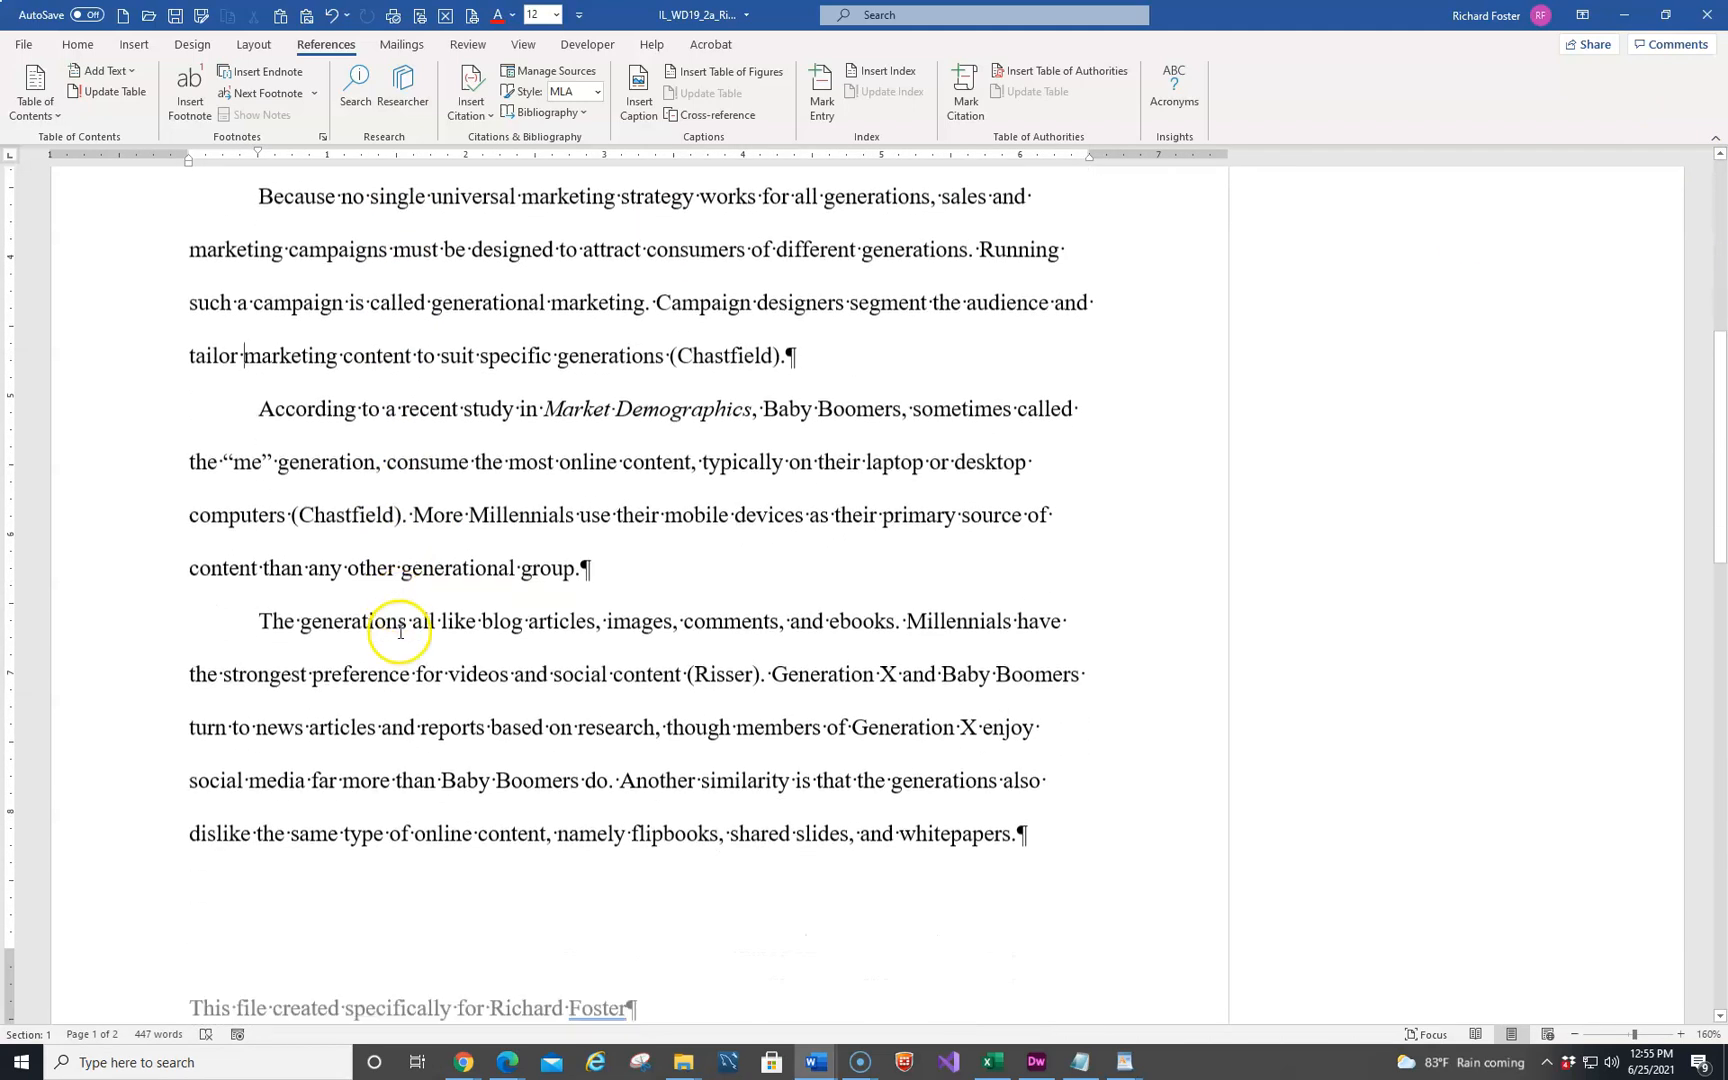
{"action": "left_click", "coordinate": [717, 673]}
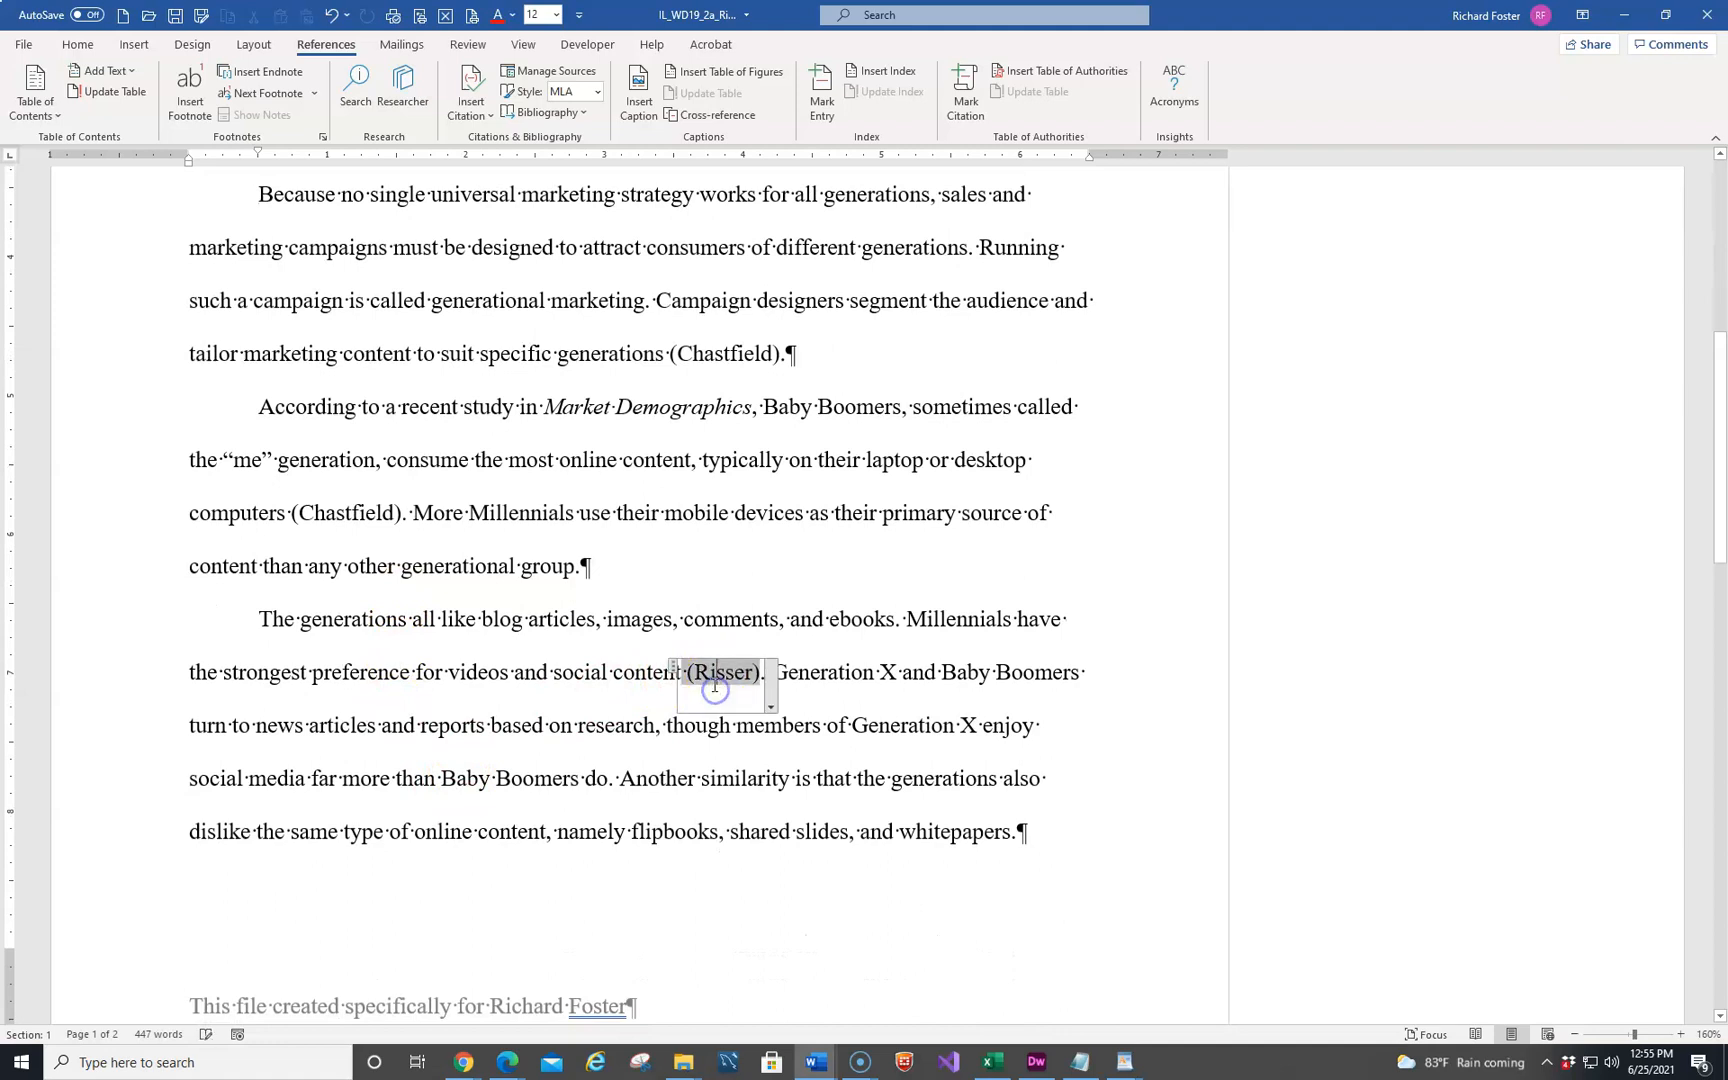
{"action": "left_click", "coordinate": [770, 708]}
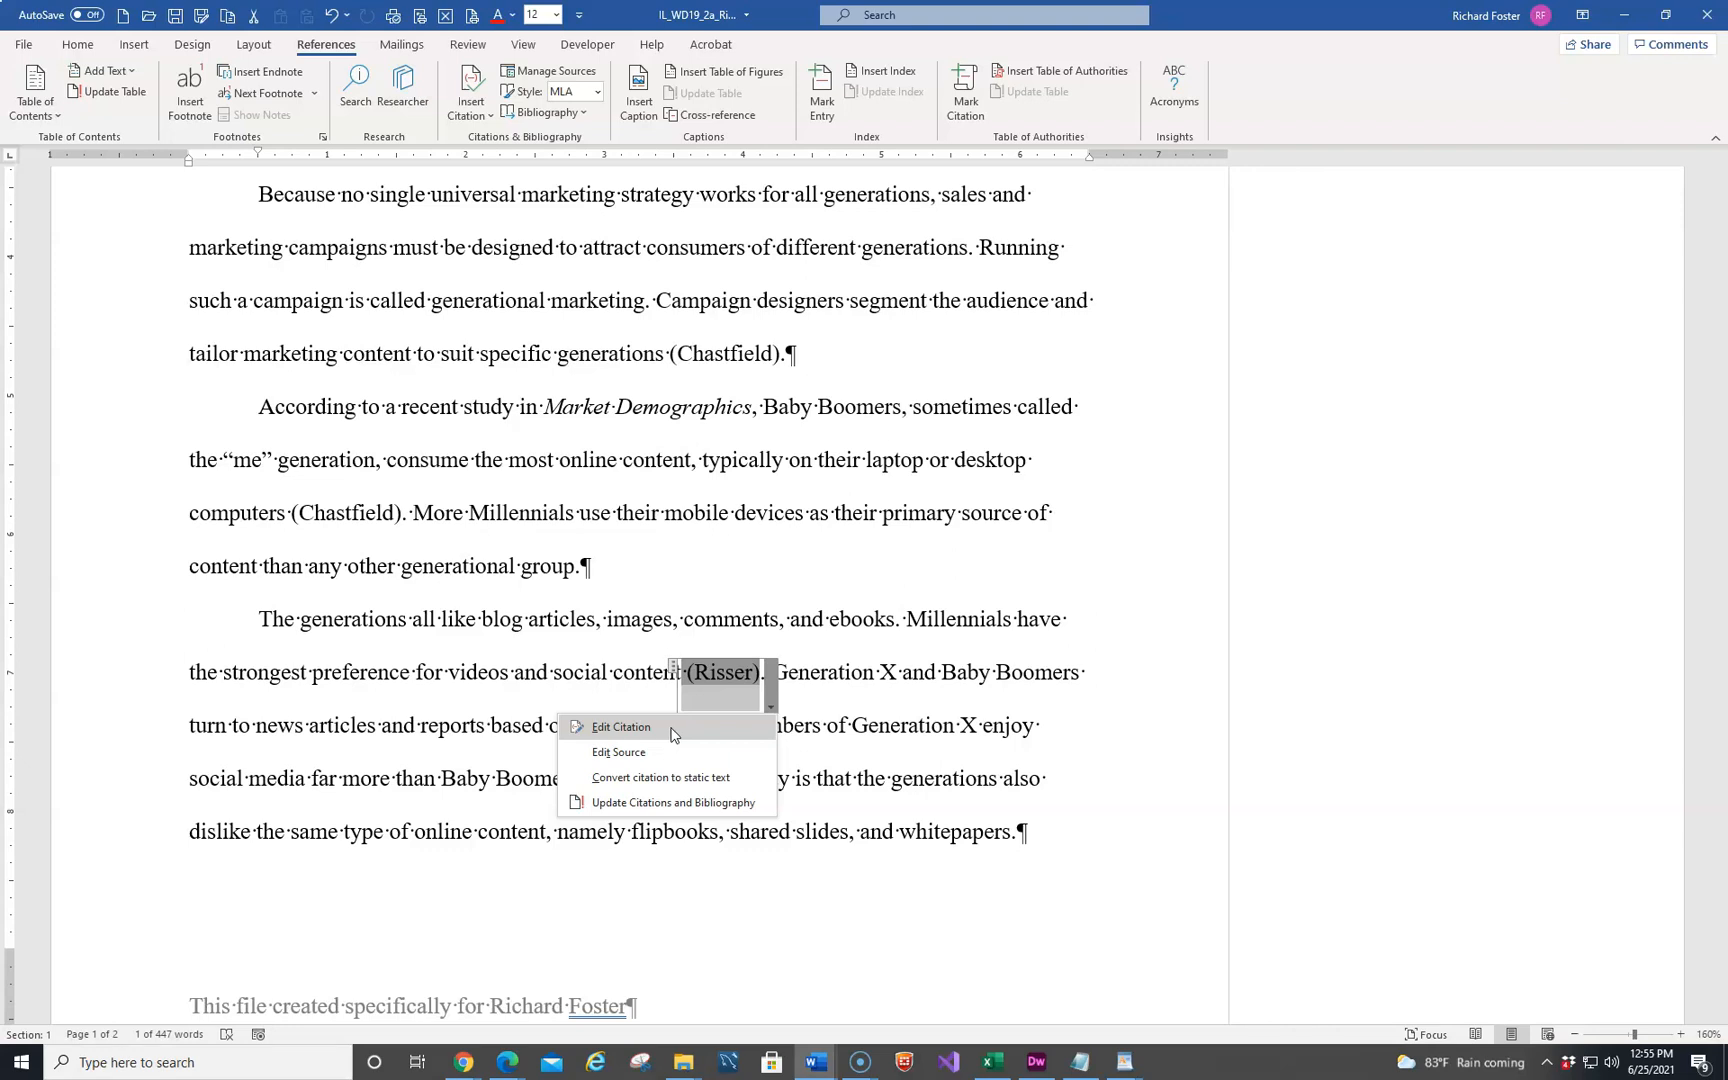
{"action": "left_click", "coordinate": [653, 760]}
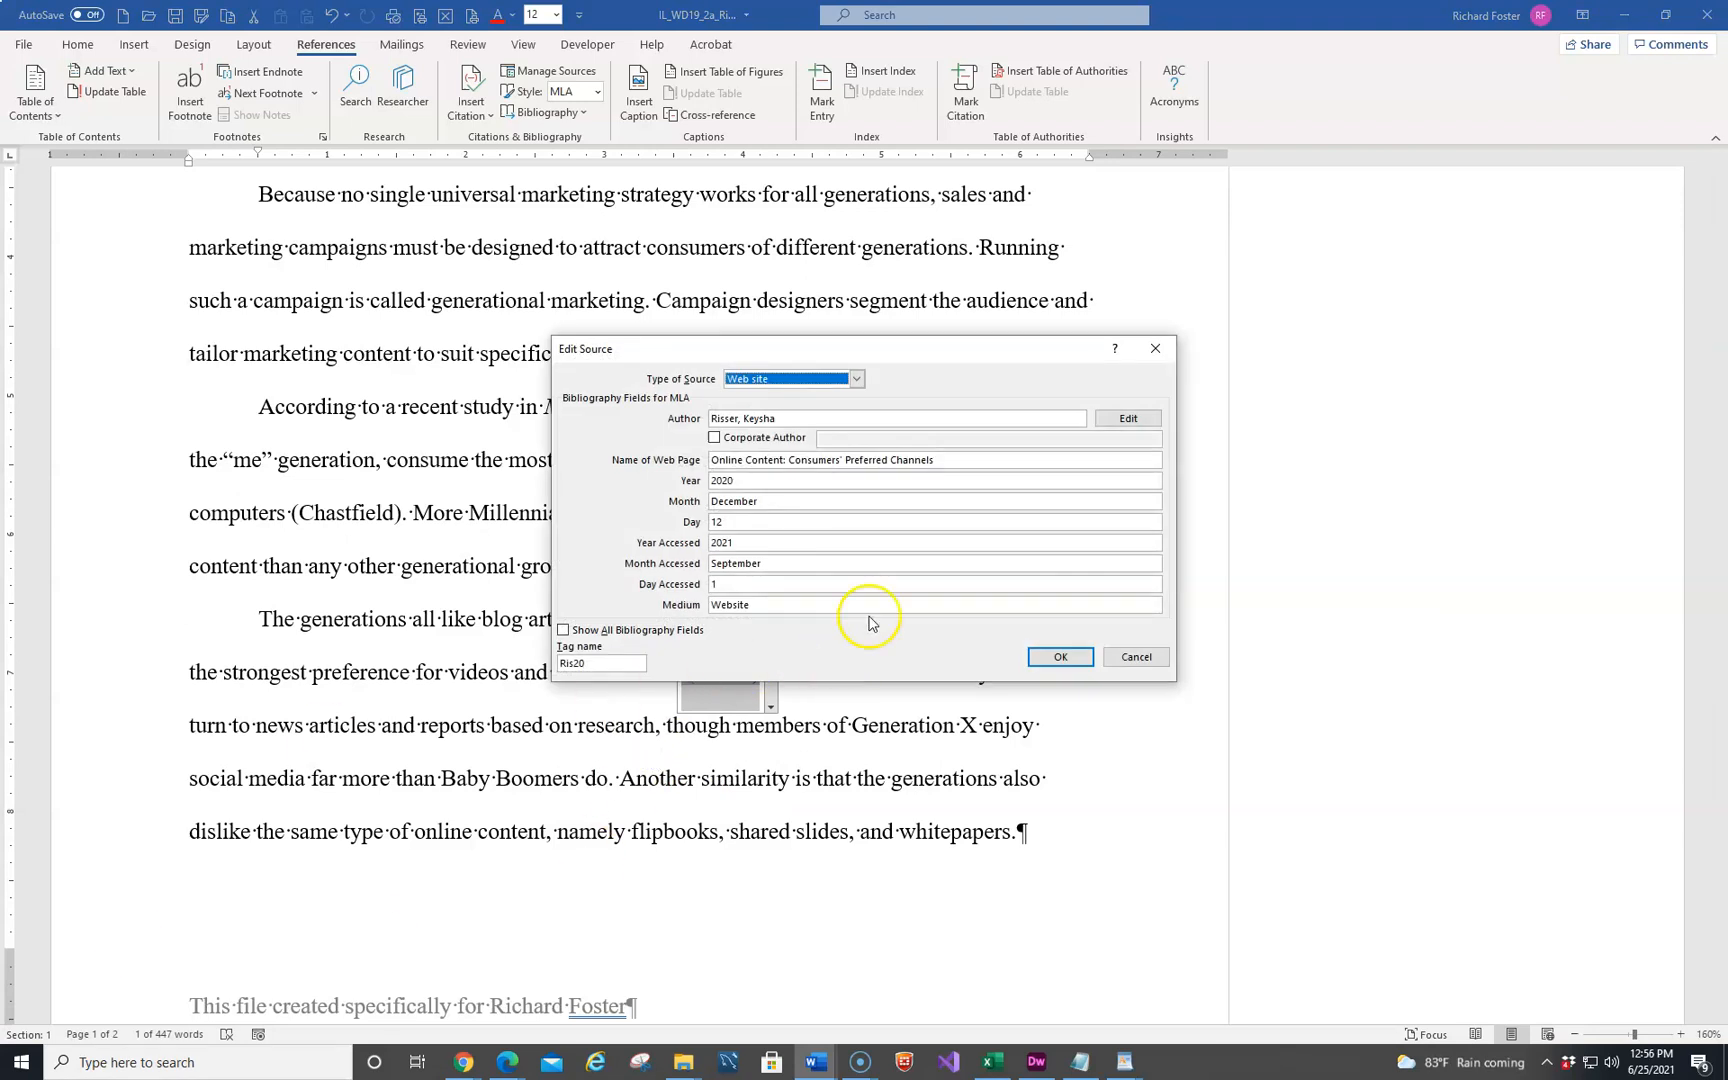
{"action": "left_click", "coordinate": [731, 588]}
{"action": "type", "text": "2"}
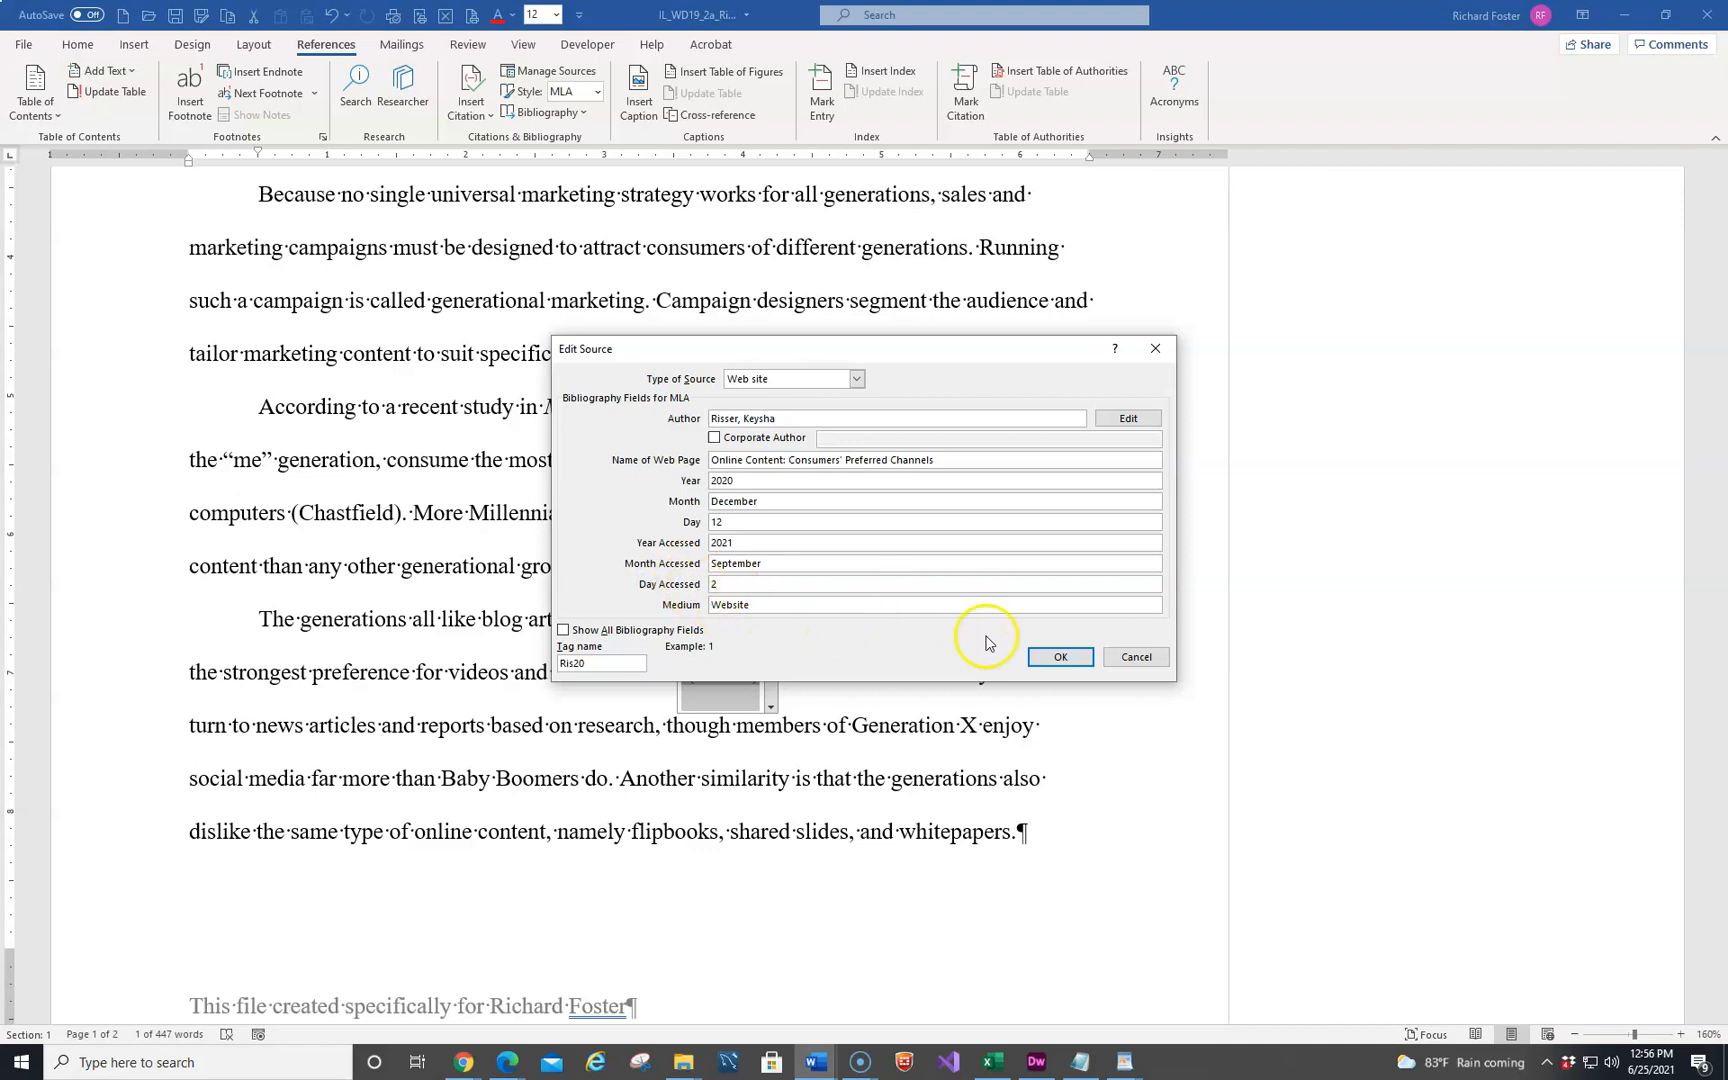
{"action": "left_click", "coordinate": [1057, 658]}
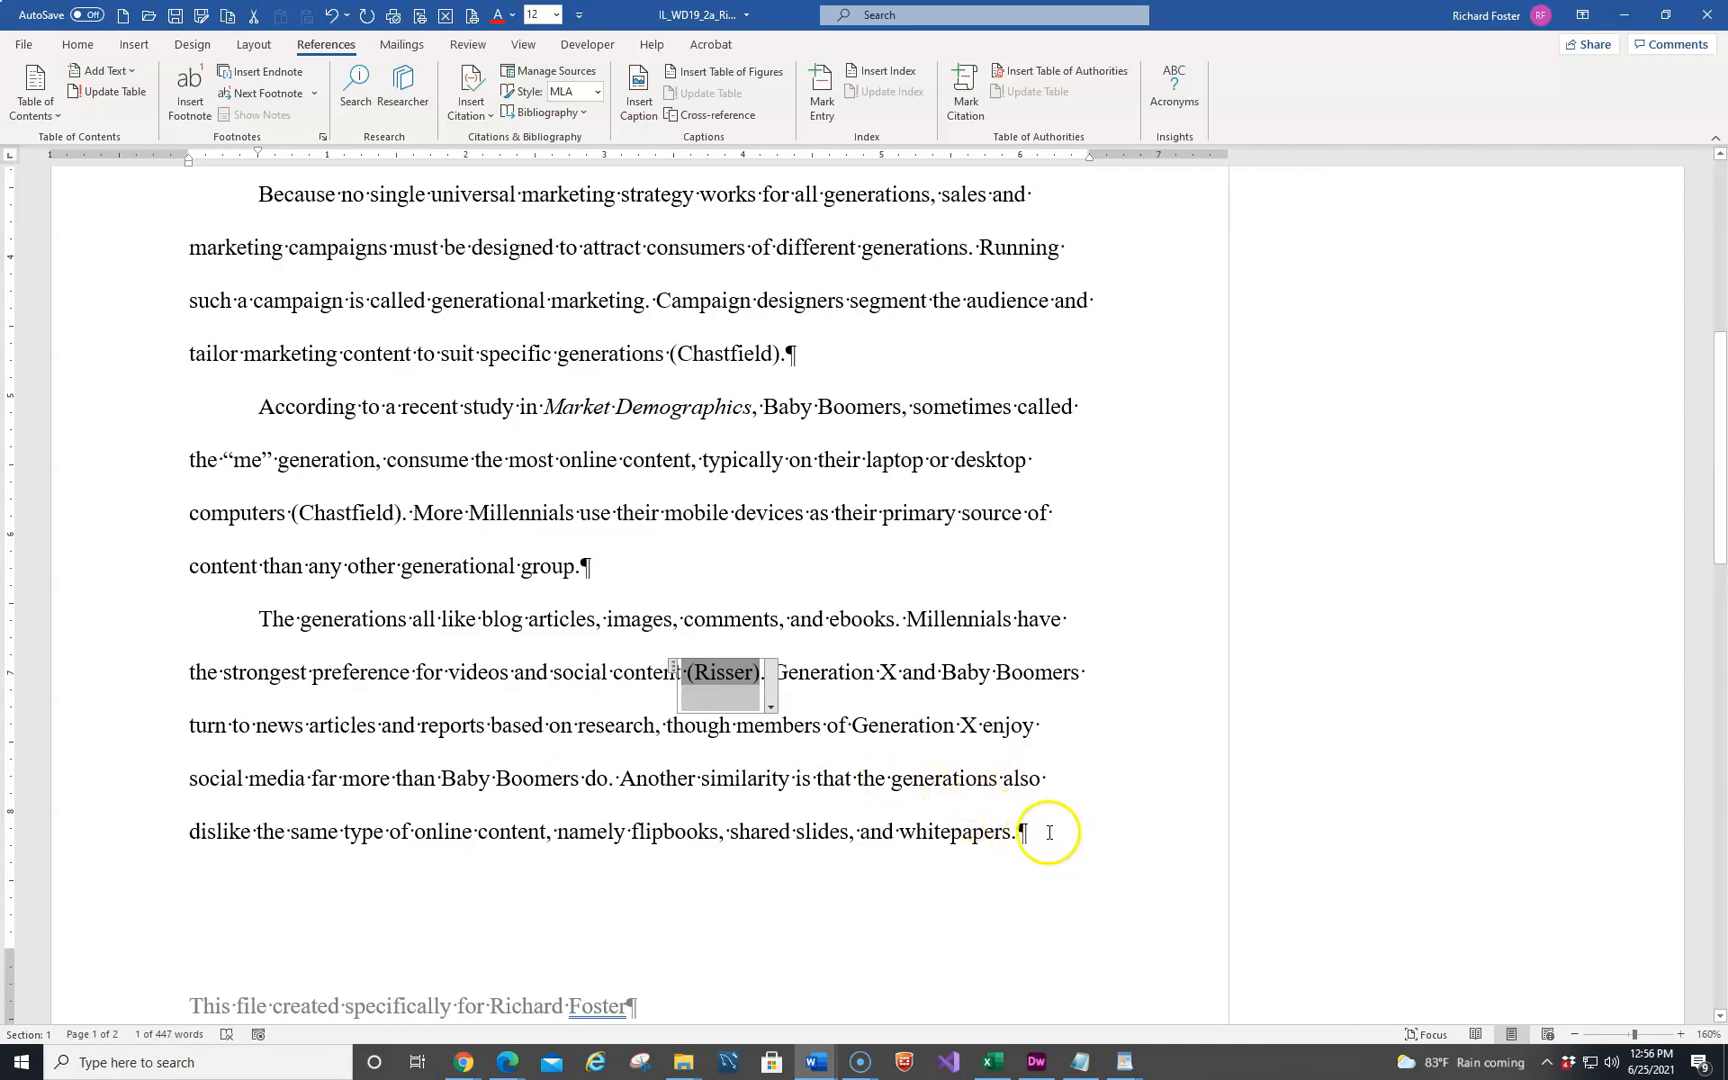
Before the period after "whitepapers", start a new citation source of type Article in a Periodical and enter the author's full name
{"action": "left_click", "coordinate": [1010, 833]}
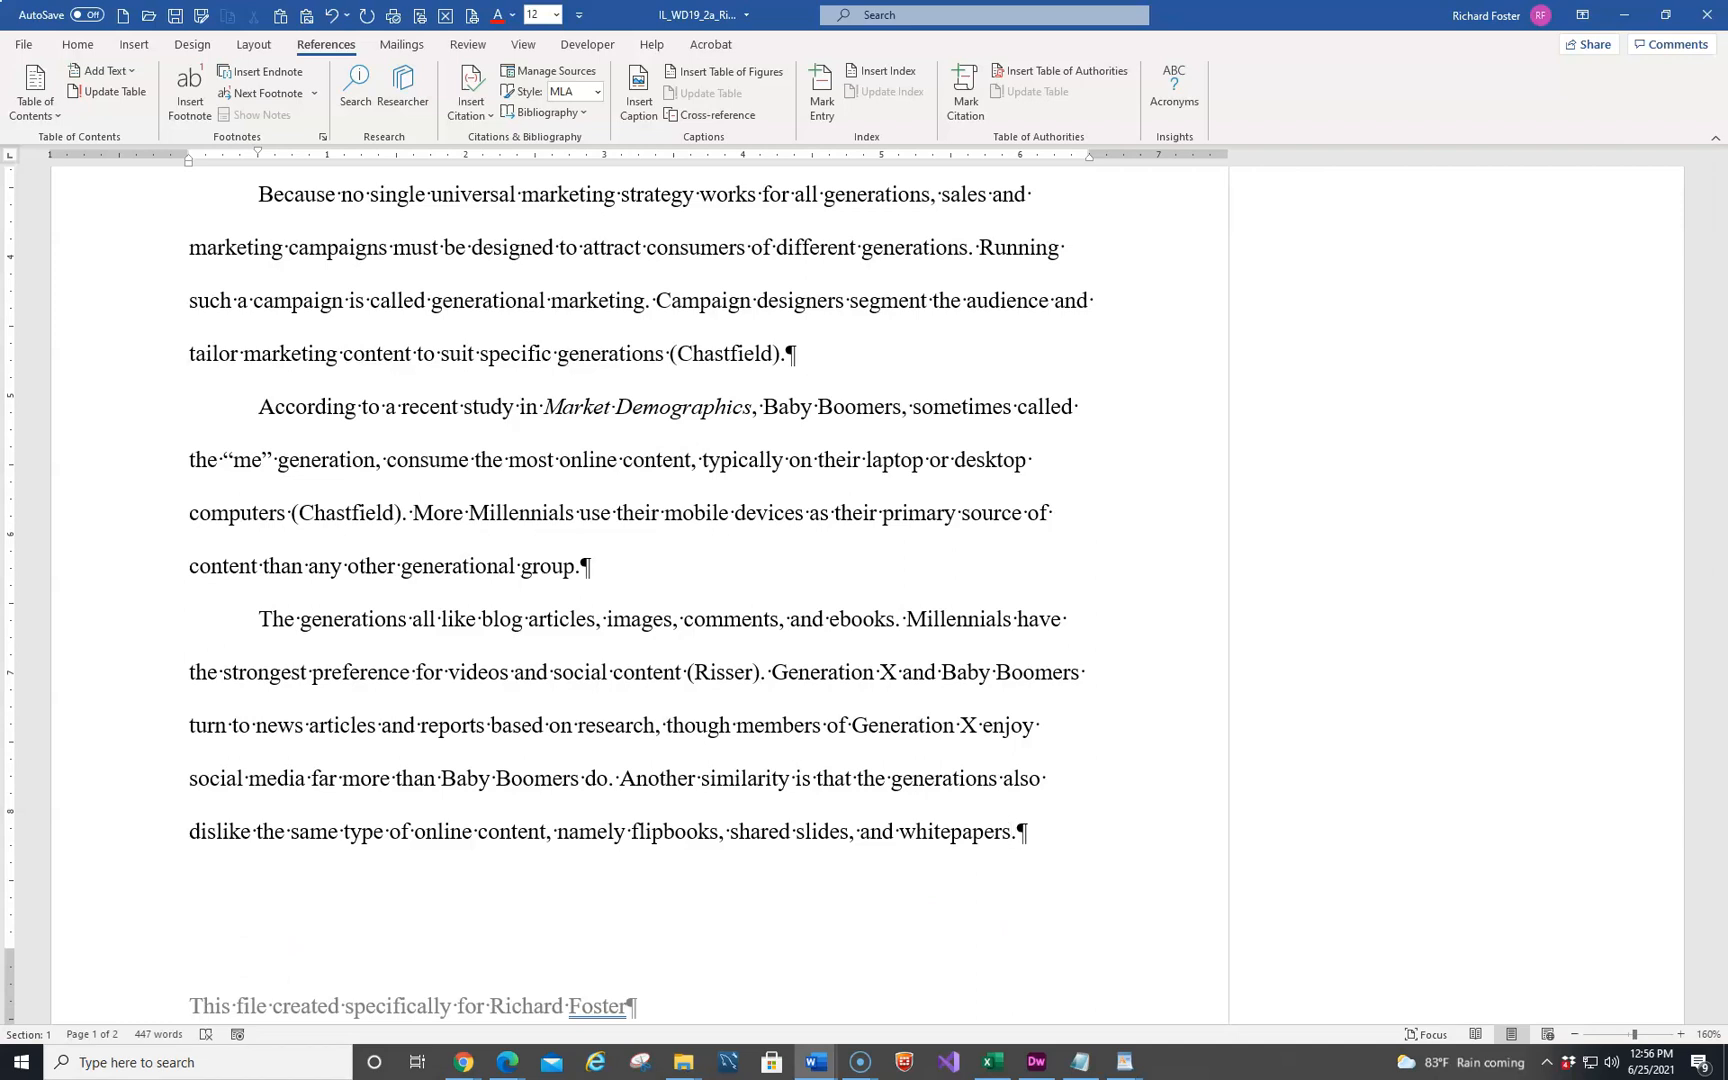
{"action": "left_click", "coordinate": [490, 116]}
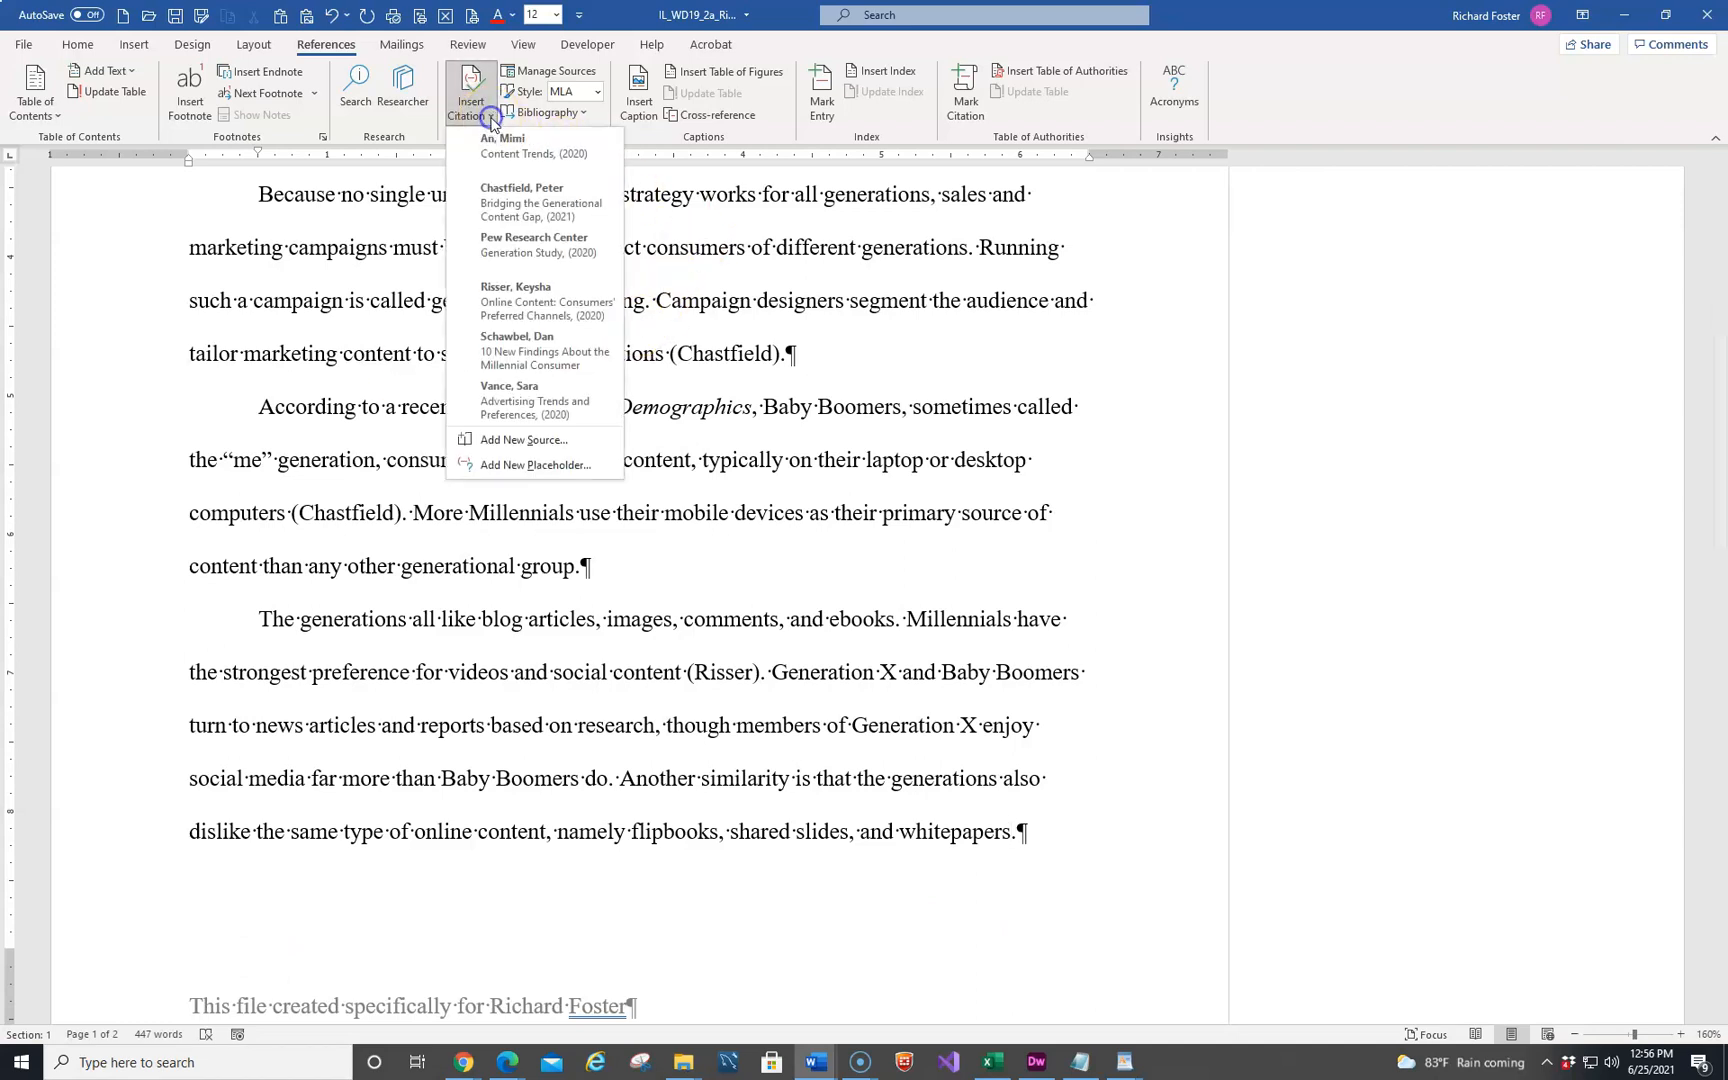
{"action": "left_click", "coordinate": [512, 441]}
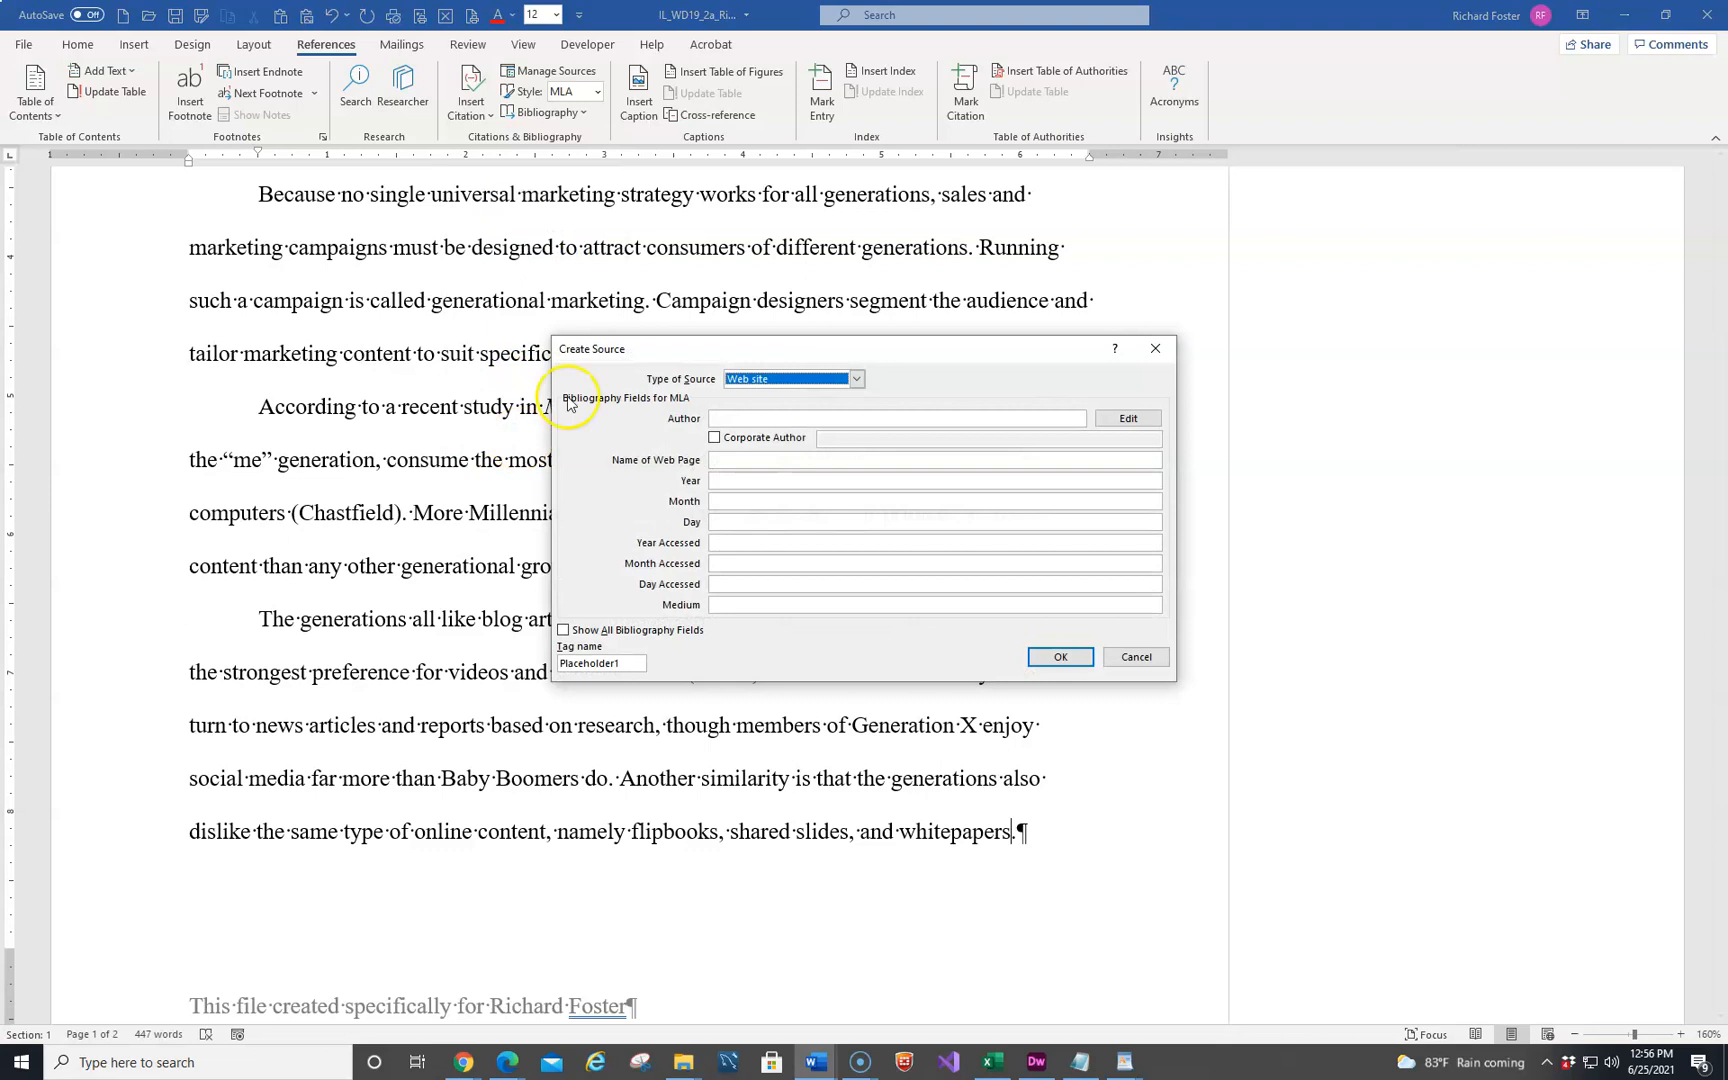
{"action": "left_click", "coordinate": [857, 380]}
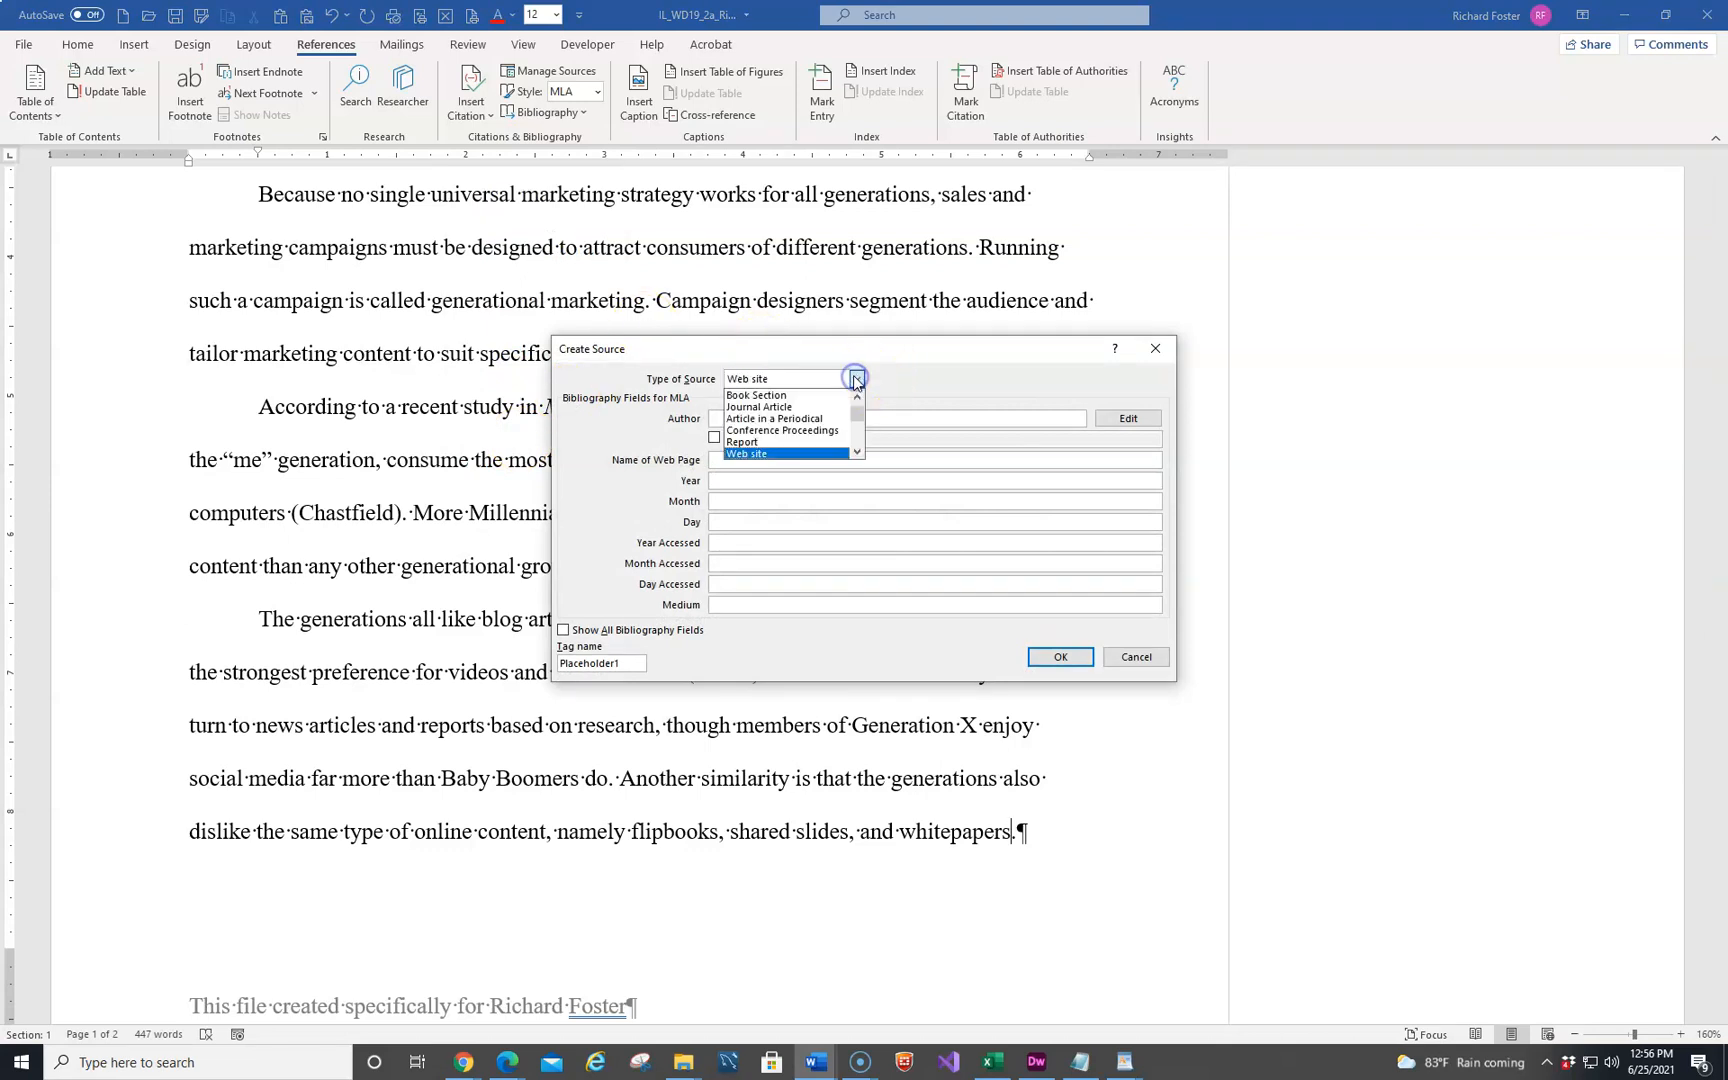
{"action": "left_click", "coordinate": [776, 413]}
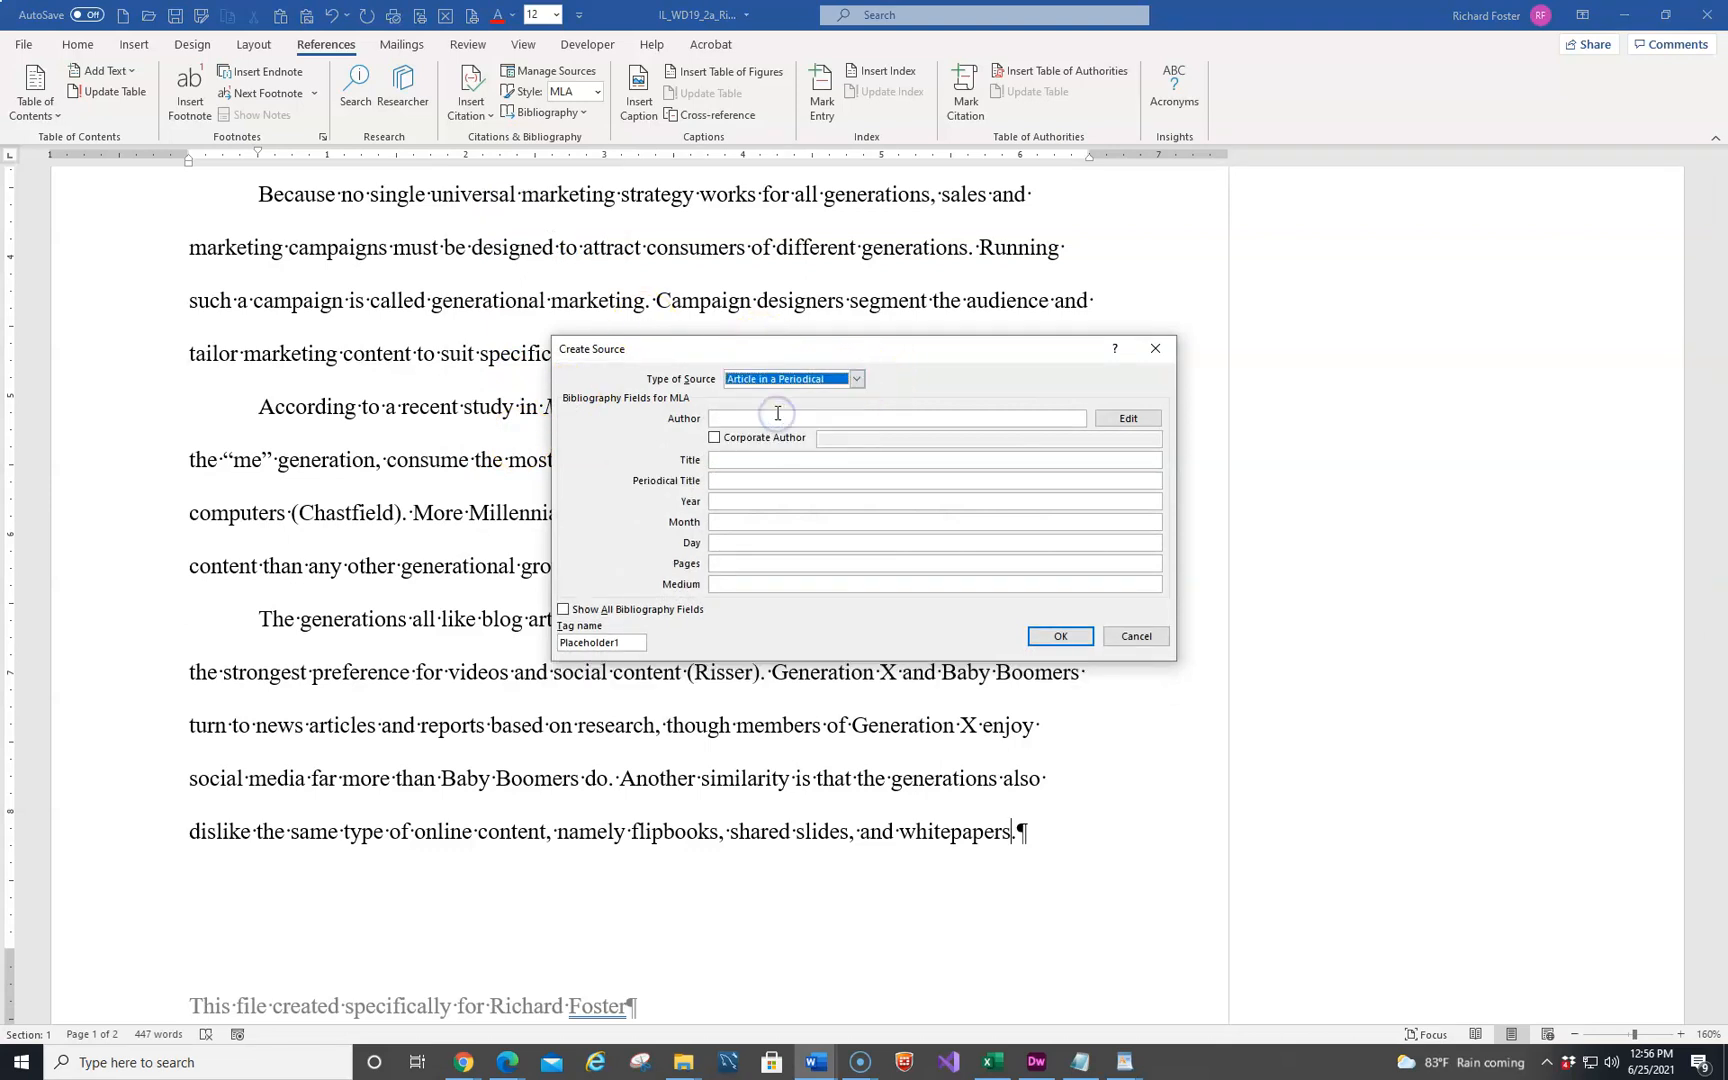
{"action": "left_click", "coordinate": [733, 420]}
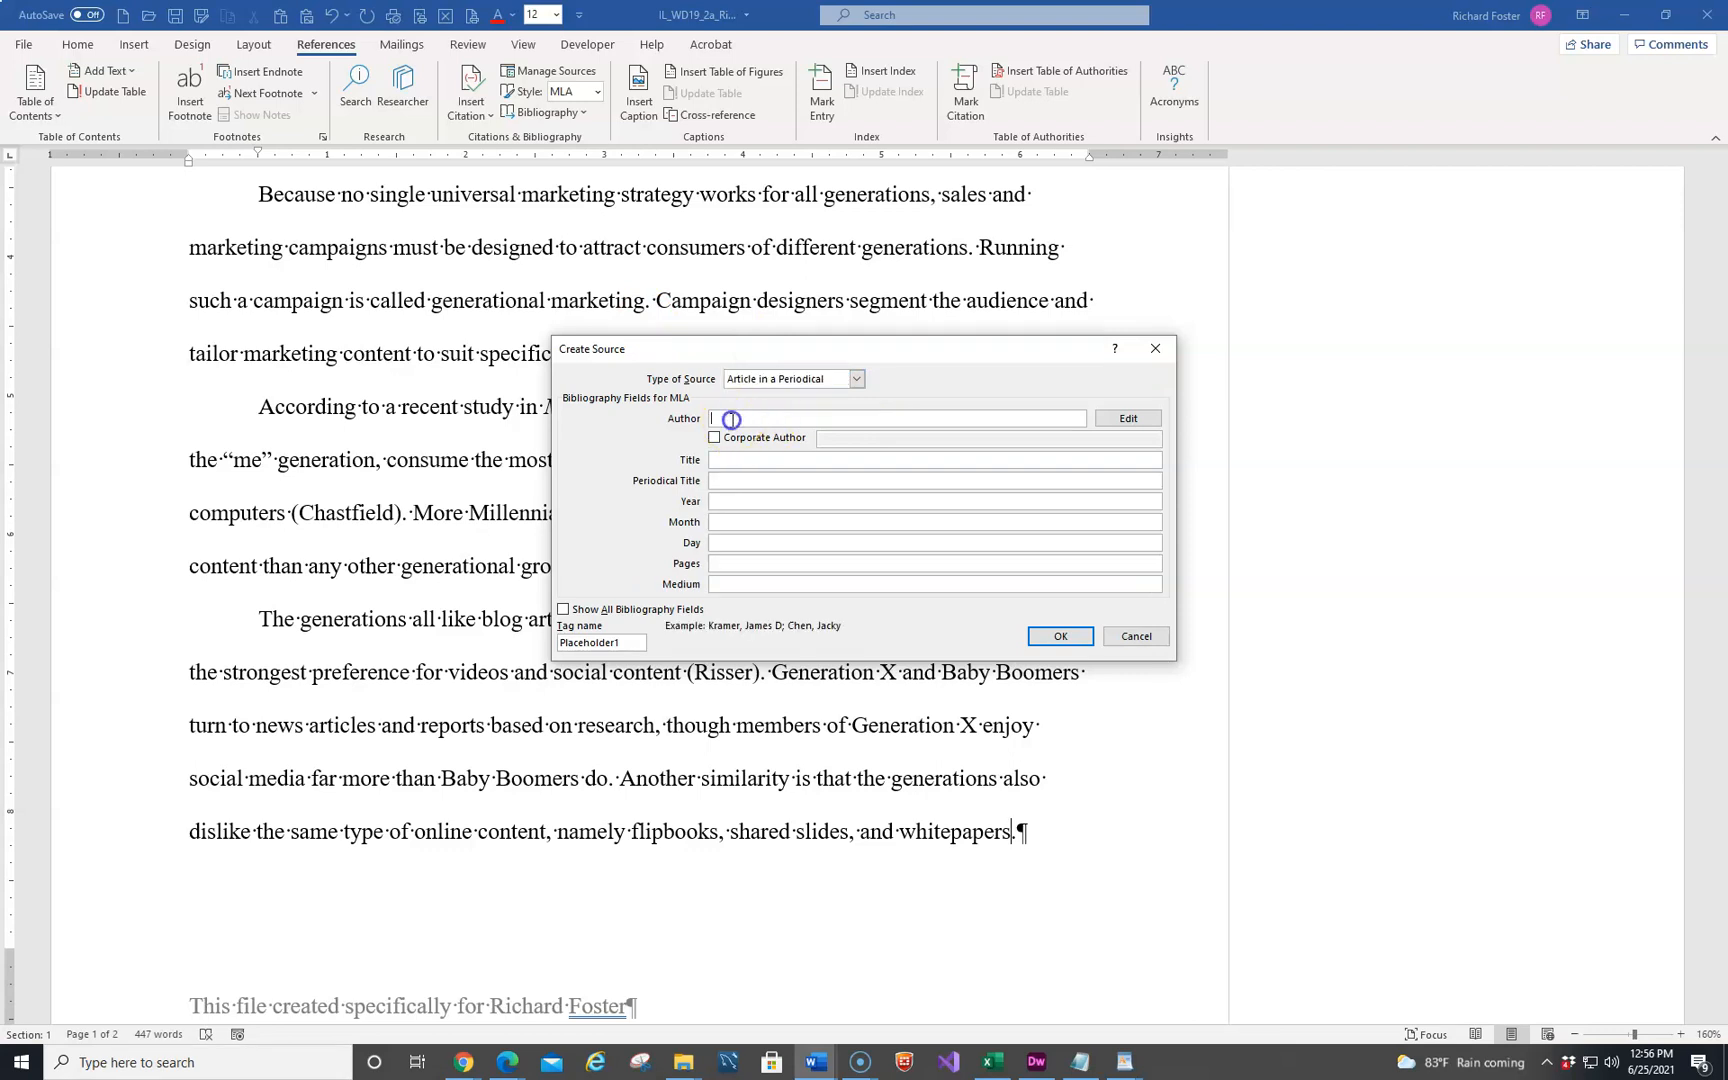
{"action": "type", "text": "Rivera, Pete"}
Enter "Generation Gaps" as the source's title and "Market Analsis" as its periodical title
{"action": "key", "text": "Tab"}
{"action": "key", "text": "Tab"}
{"action": "key", "text": "Tab"}
{"action": "type", "text": "Genera"}
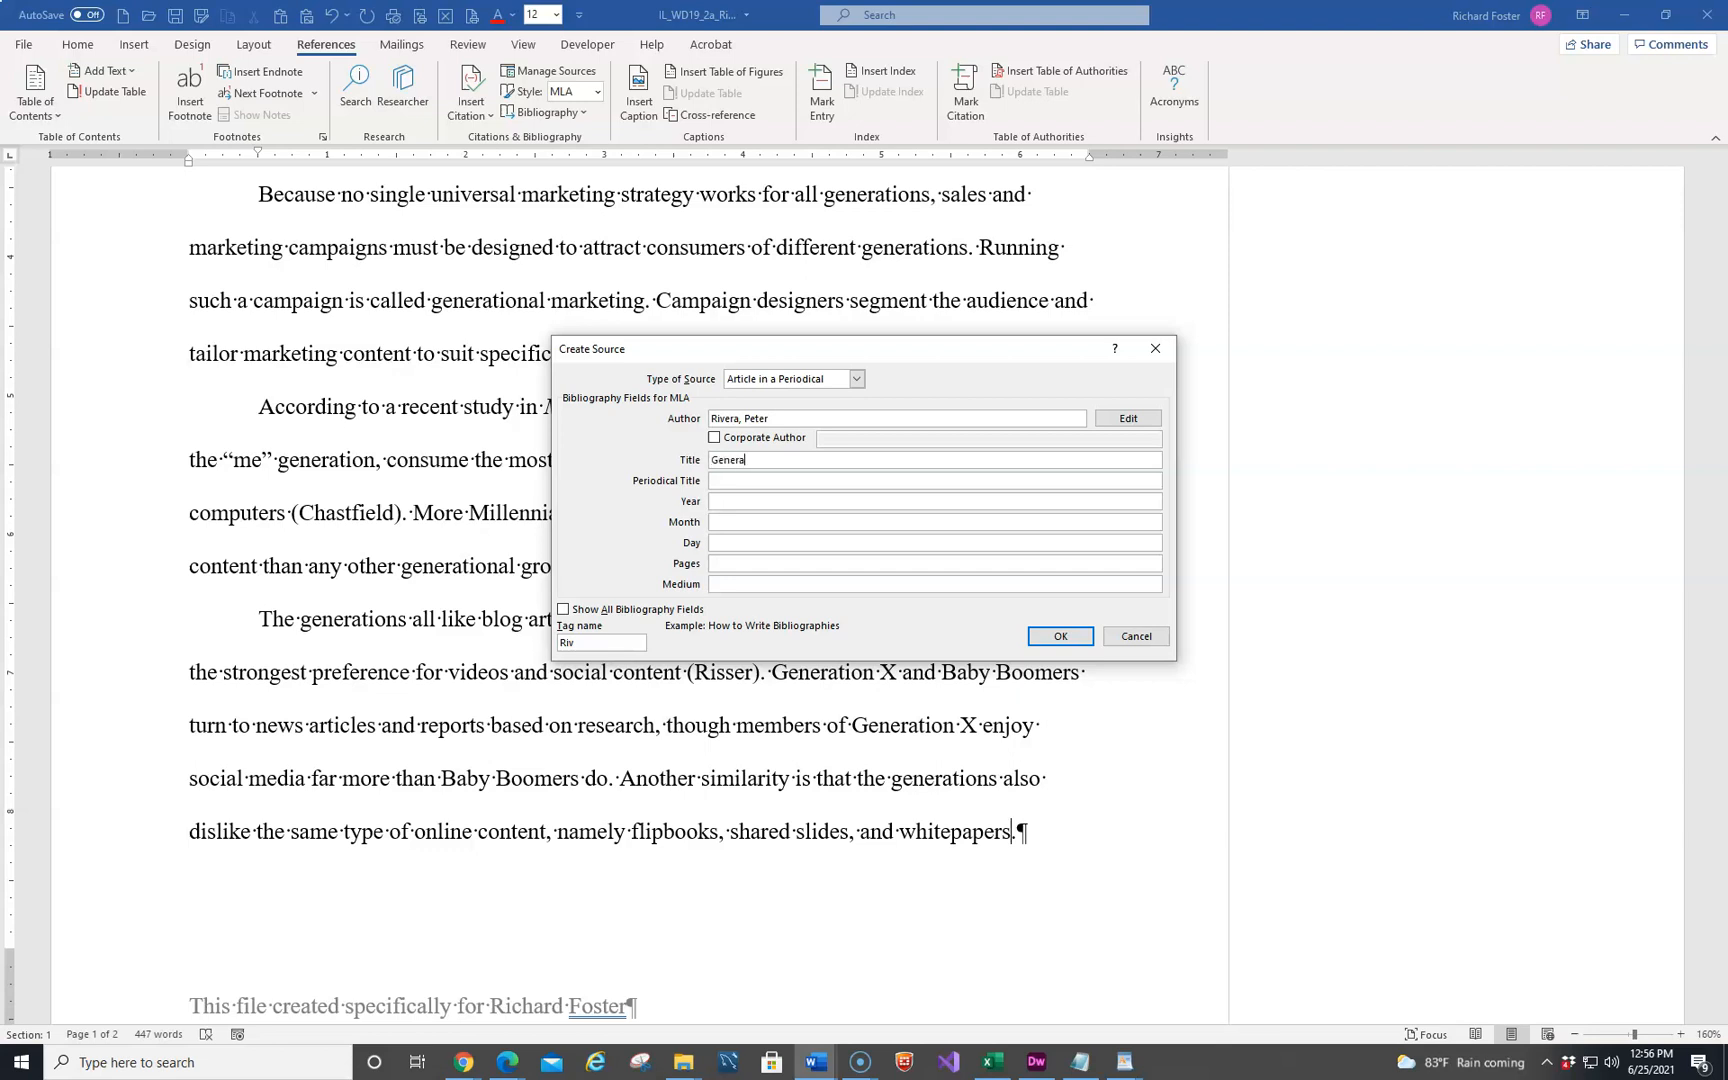
{"action": "type", "text": "tion Gaps"}
{"action": "key", "text": "Tab"}
{"action": "type", "text": "Market Analsis"}
Set the source's date to 2020 June 5, pages to 20 and medium to Print, and insert its citation
{"action": "key", "text": "Tab"}
{"action": "type", "text": "2020"}
{"action": "key", "text": "Tab"}
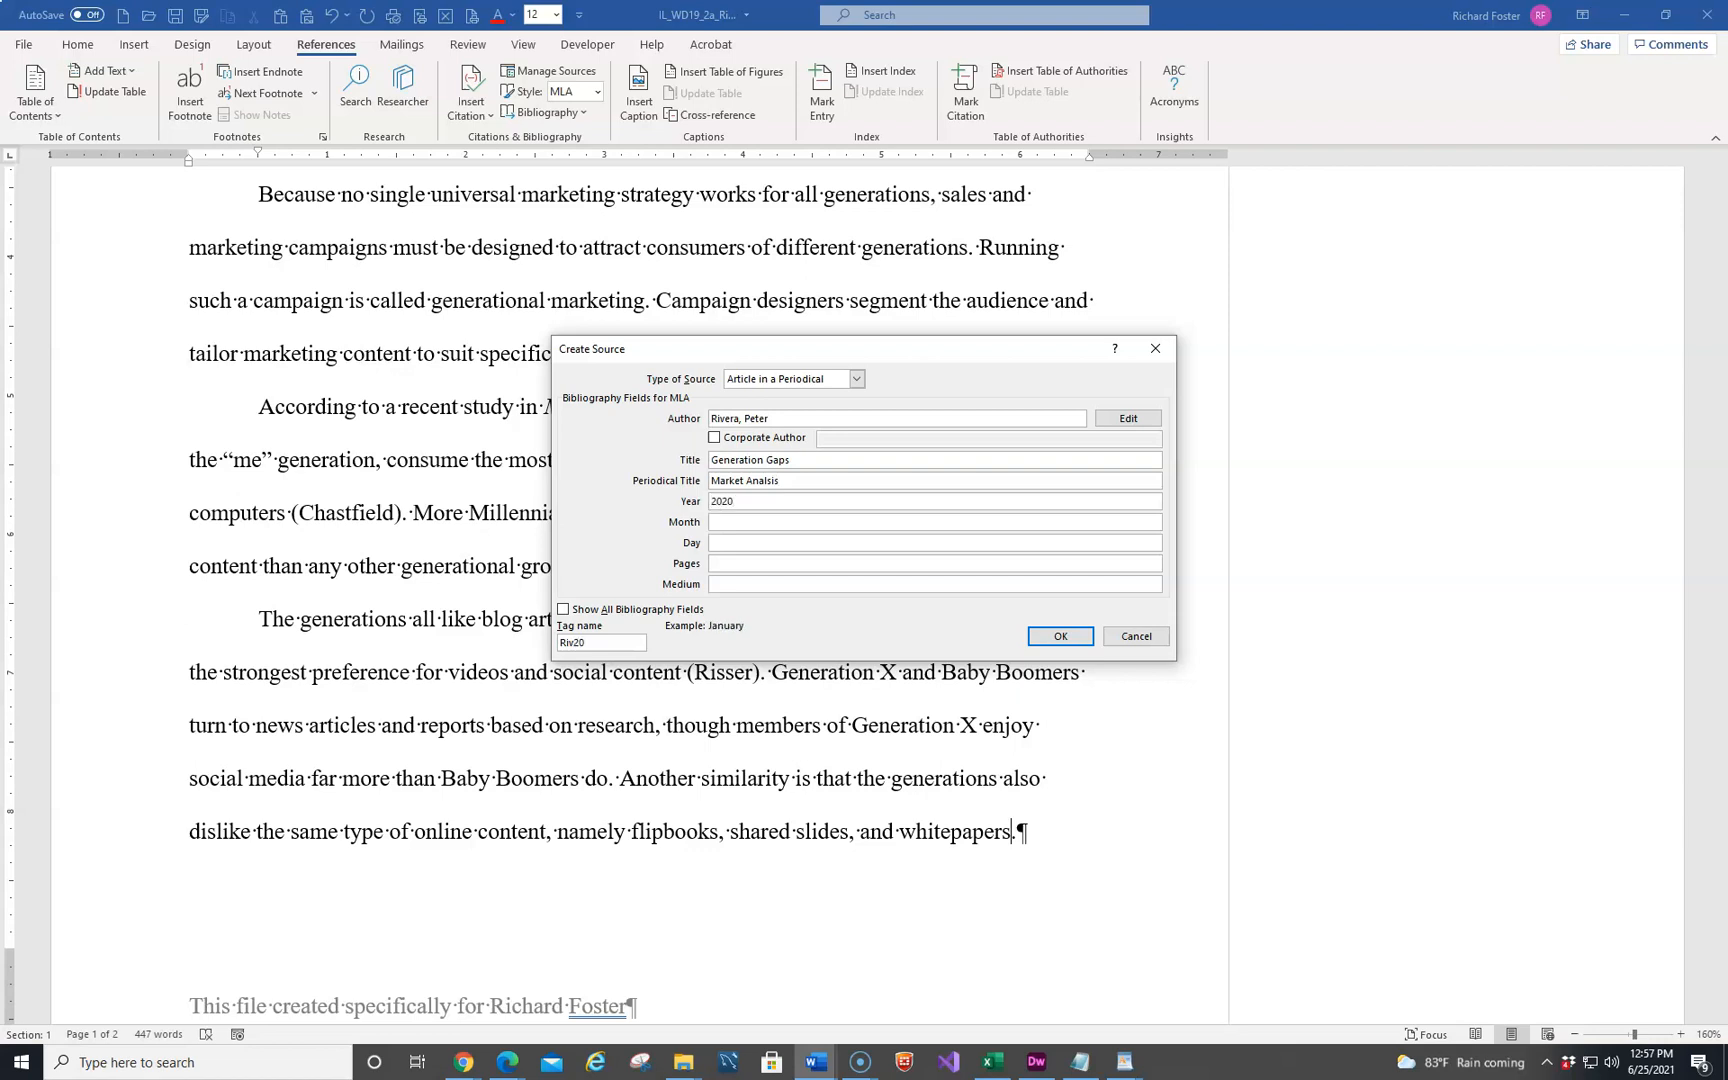
{"action": "type", "text": "June"}
{"action": "key", "text": "Tab"}
{"action": "type", "text": "5"}
{"action": "key", "text": "Tab"}
{"action": "type", "text": "20"}
{"action": "key", "text": "Tab"}
{"action": "type", "text": "Prin"}
{"action": "left_click", "coordinate": [1060, 638]}
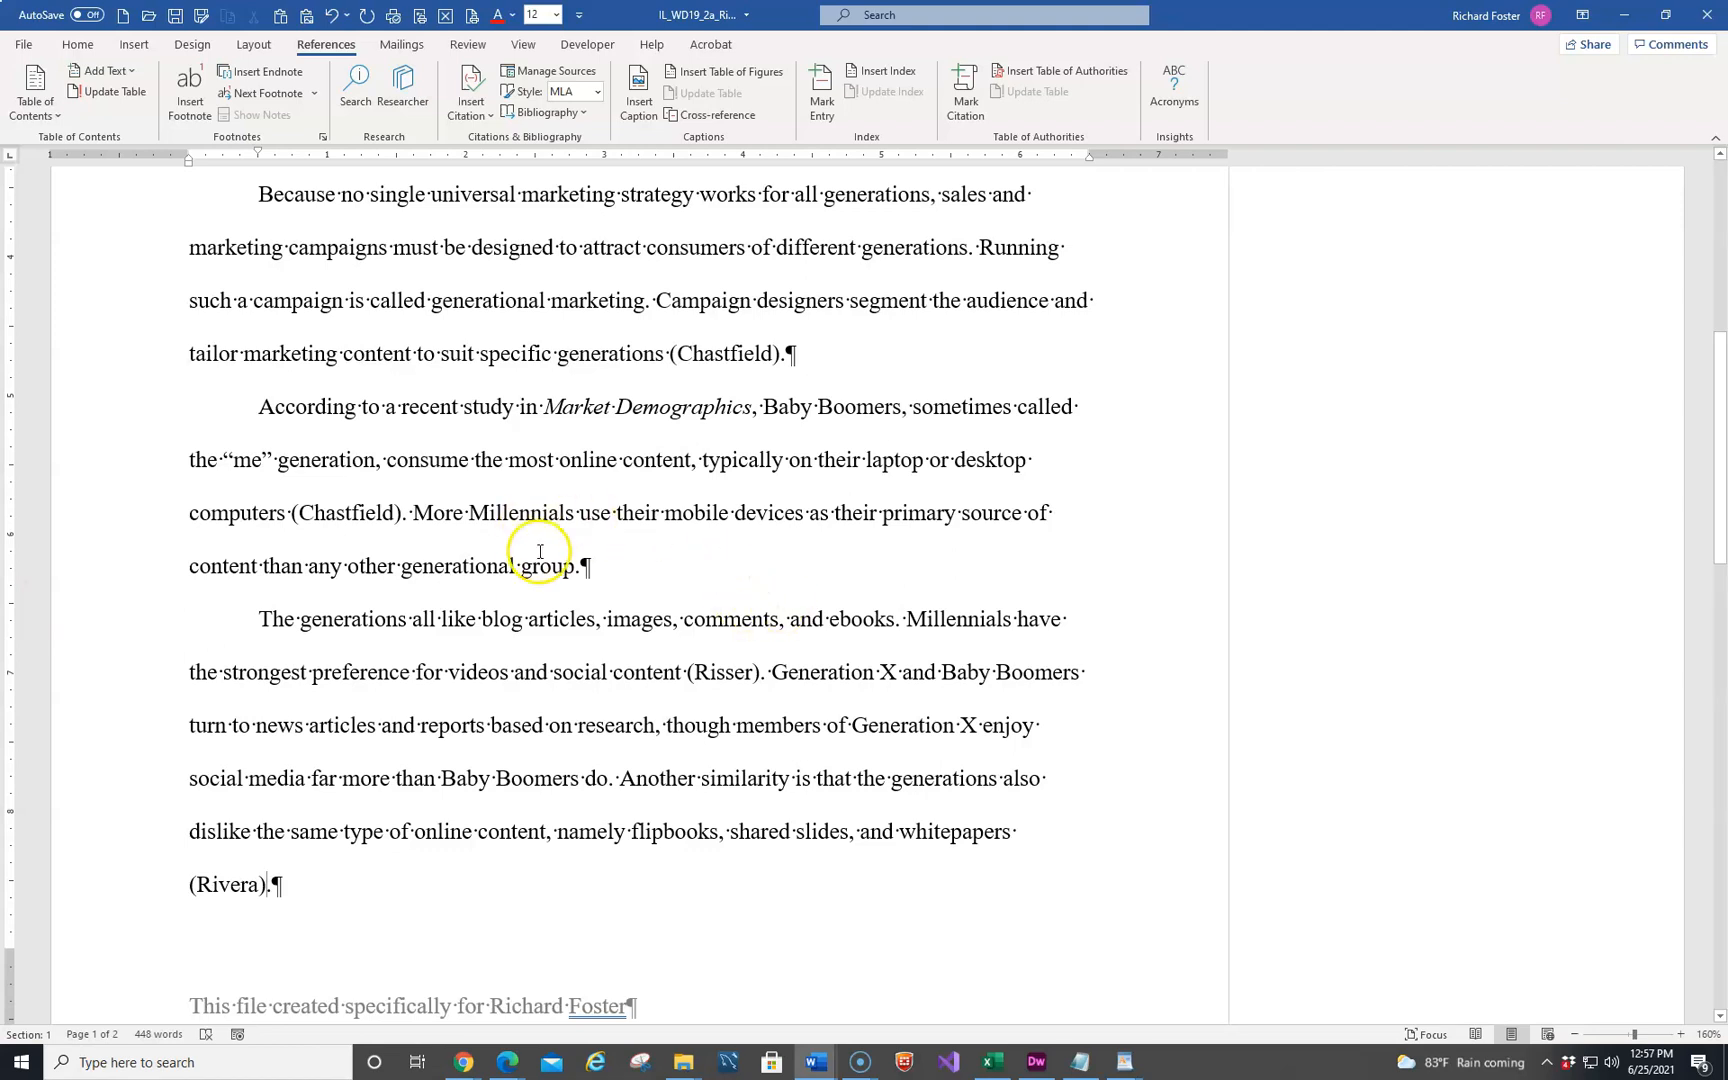
Add page number 14 to the citation after "not played too frequently", and update the citations and bibliography
{"action": "scroll", "coordinate": [545, 552], "scroll_direction": "down", "scroll_amount": 5}
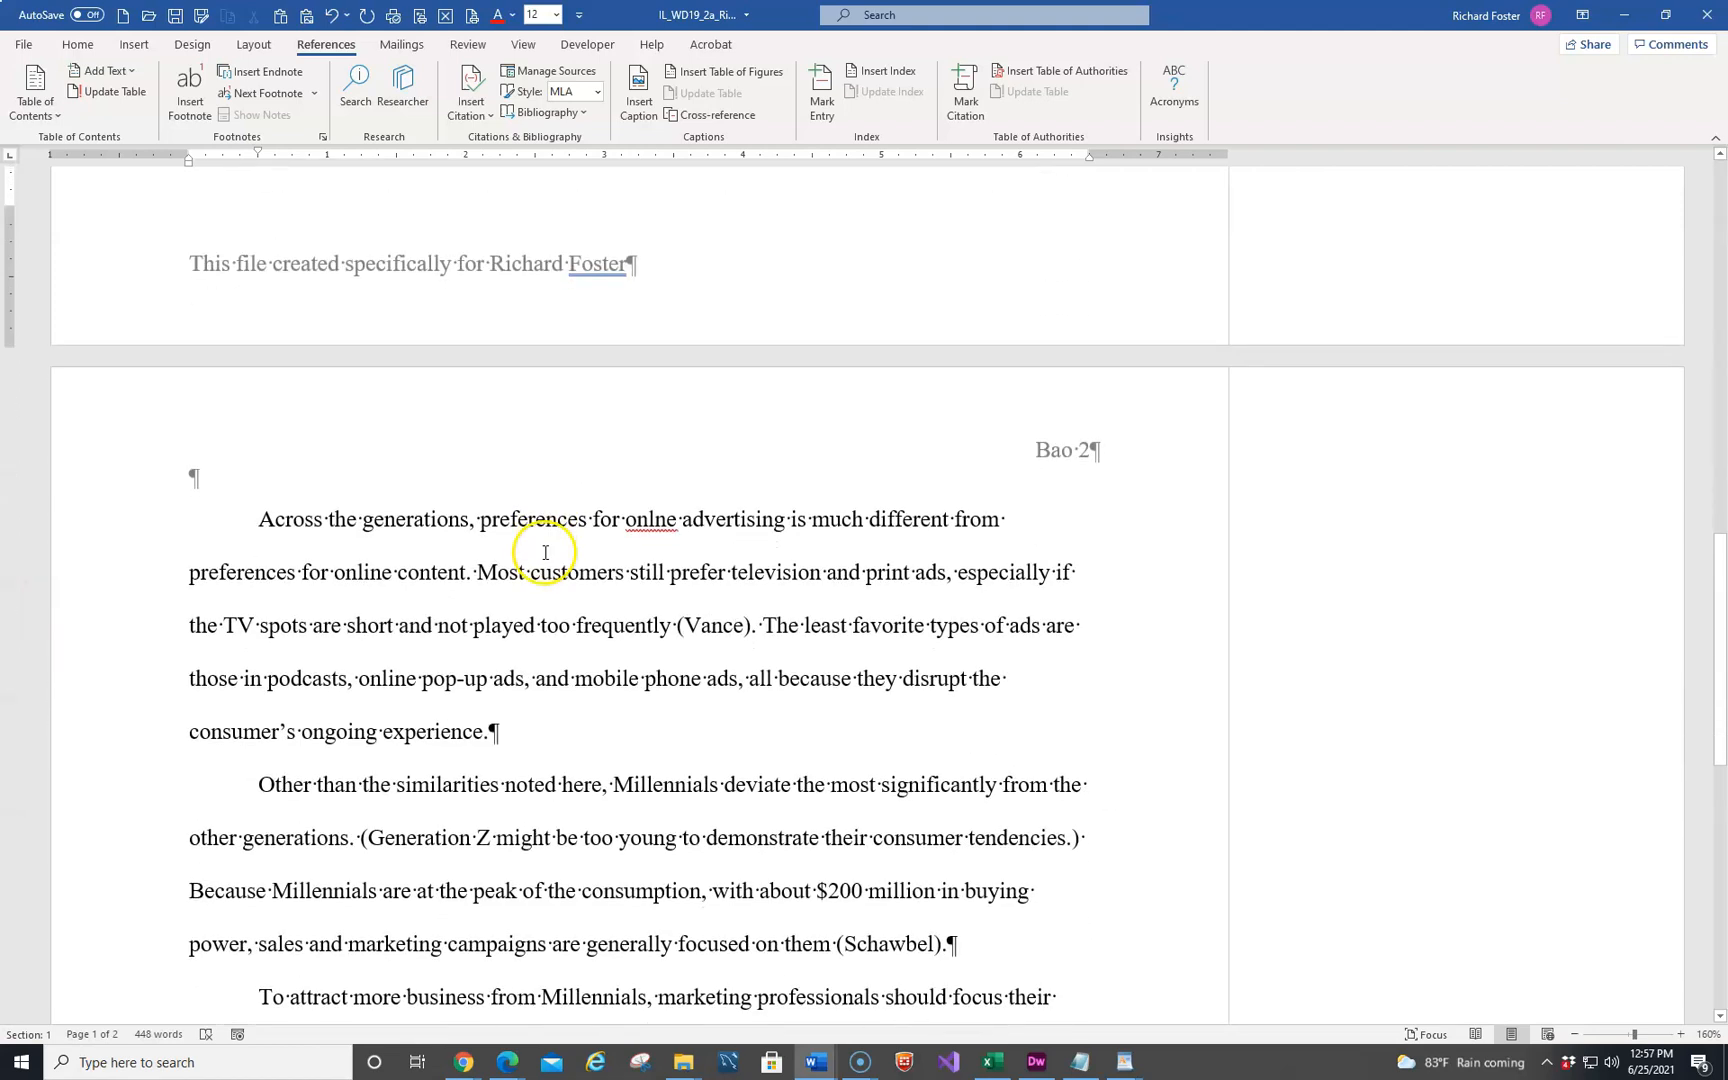
{"action": "left_click", "coordinate": [745, 627]}
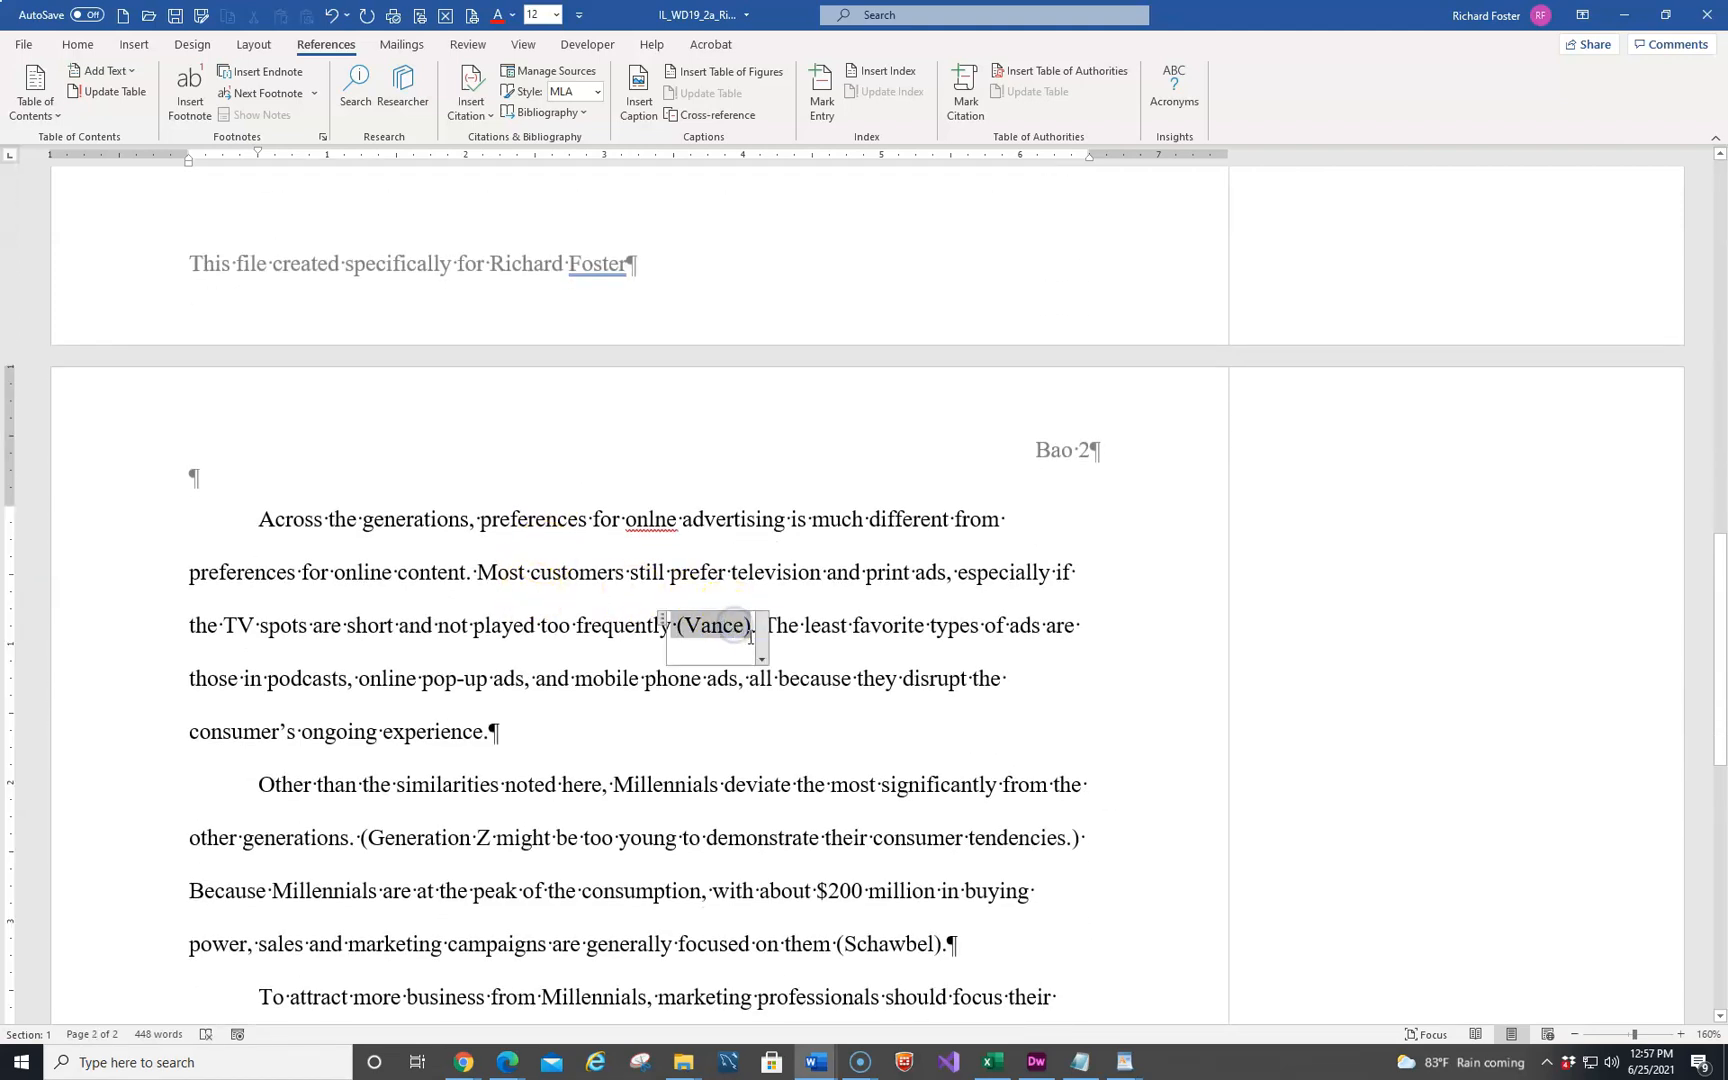
{"action": "left_click", "coordinate": [762, 659]}
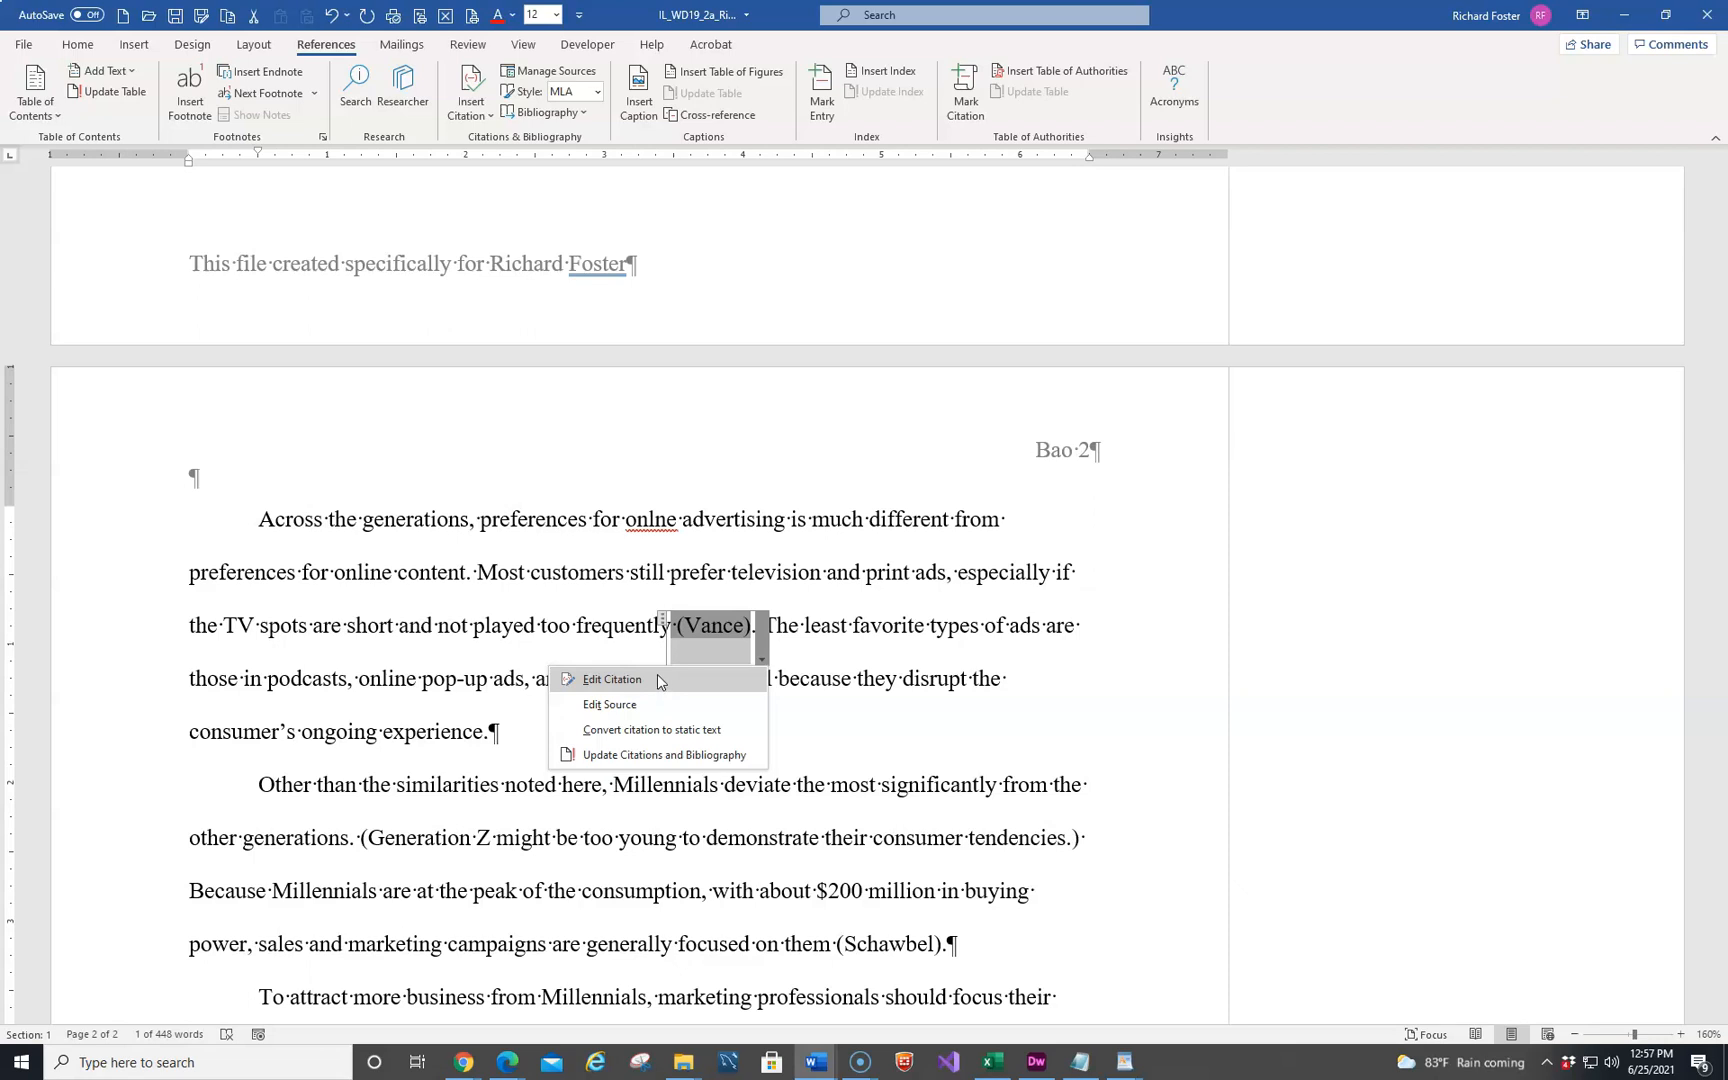
{"action": "left_click", "coordinate": [657, 680]}
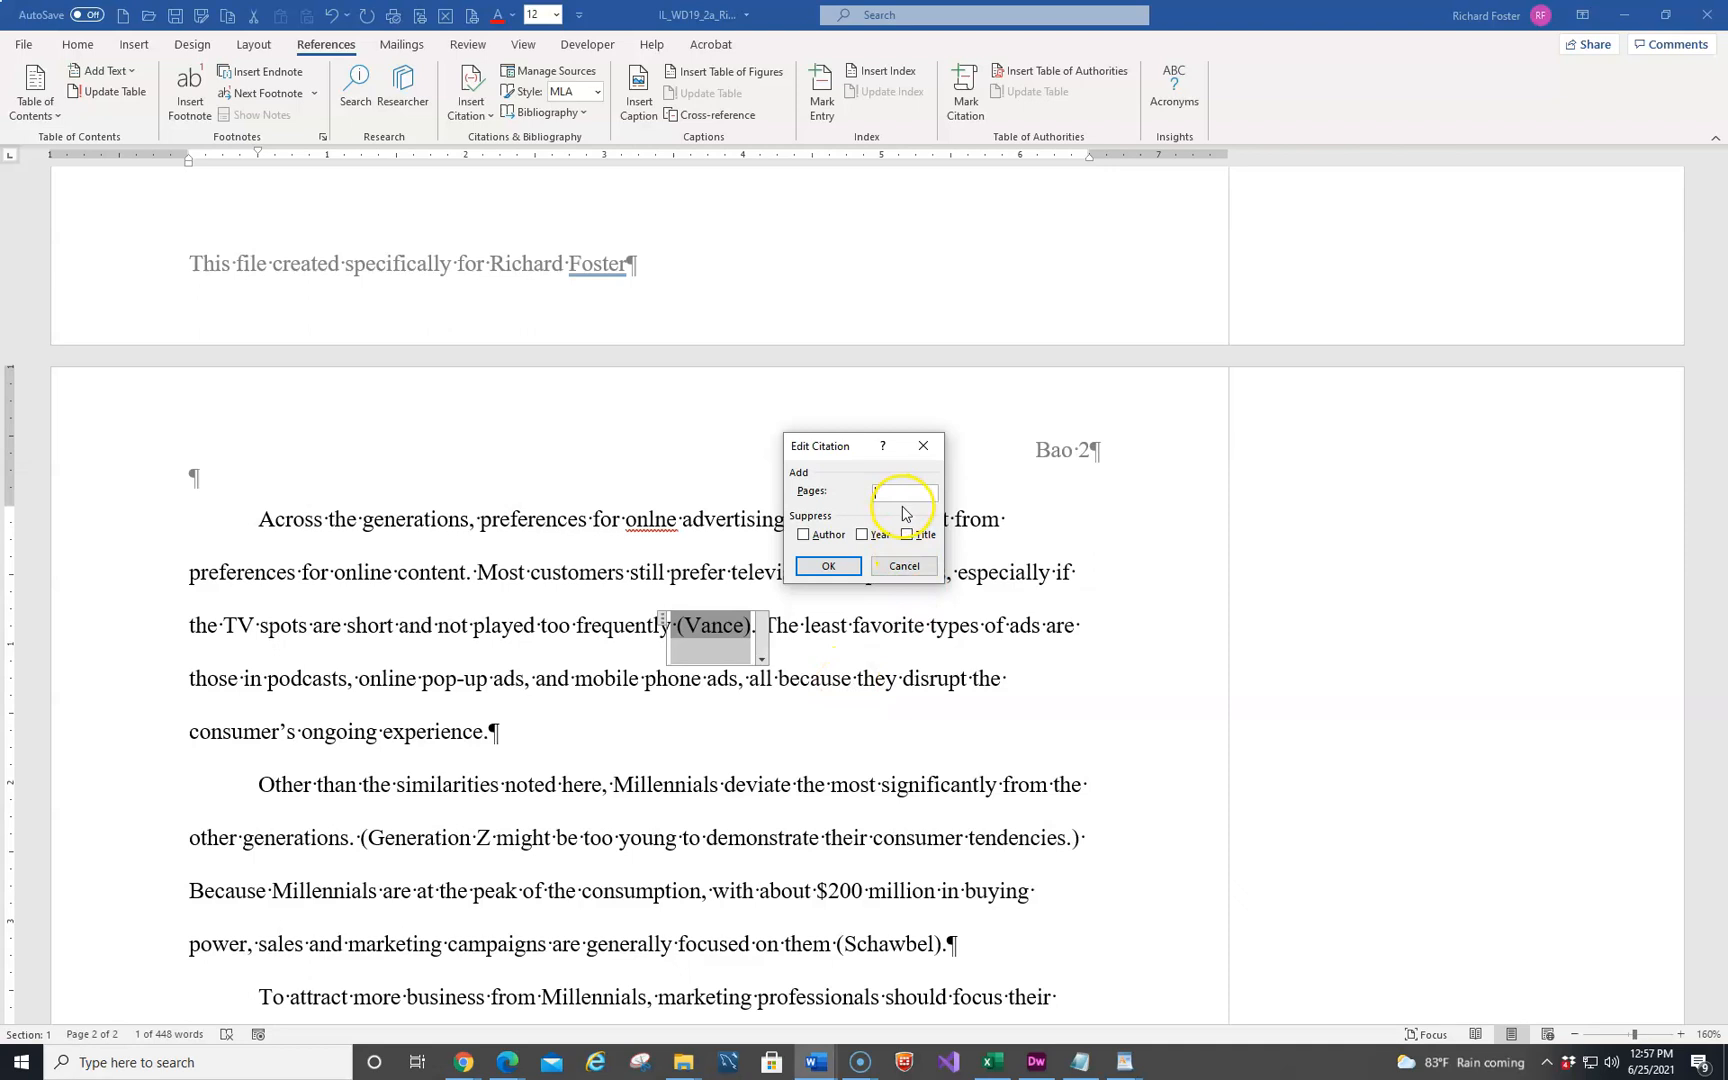
{"action": "type", "text": "14"}
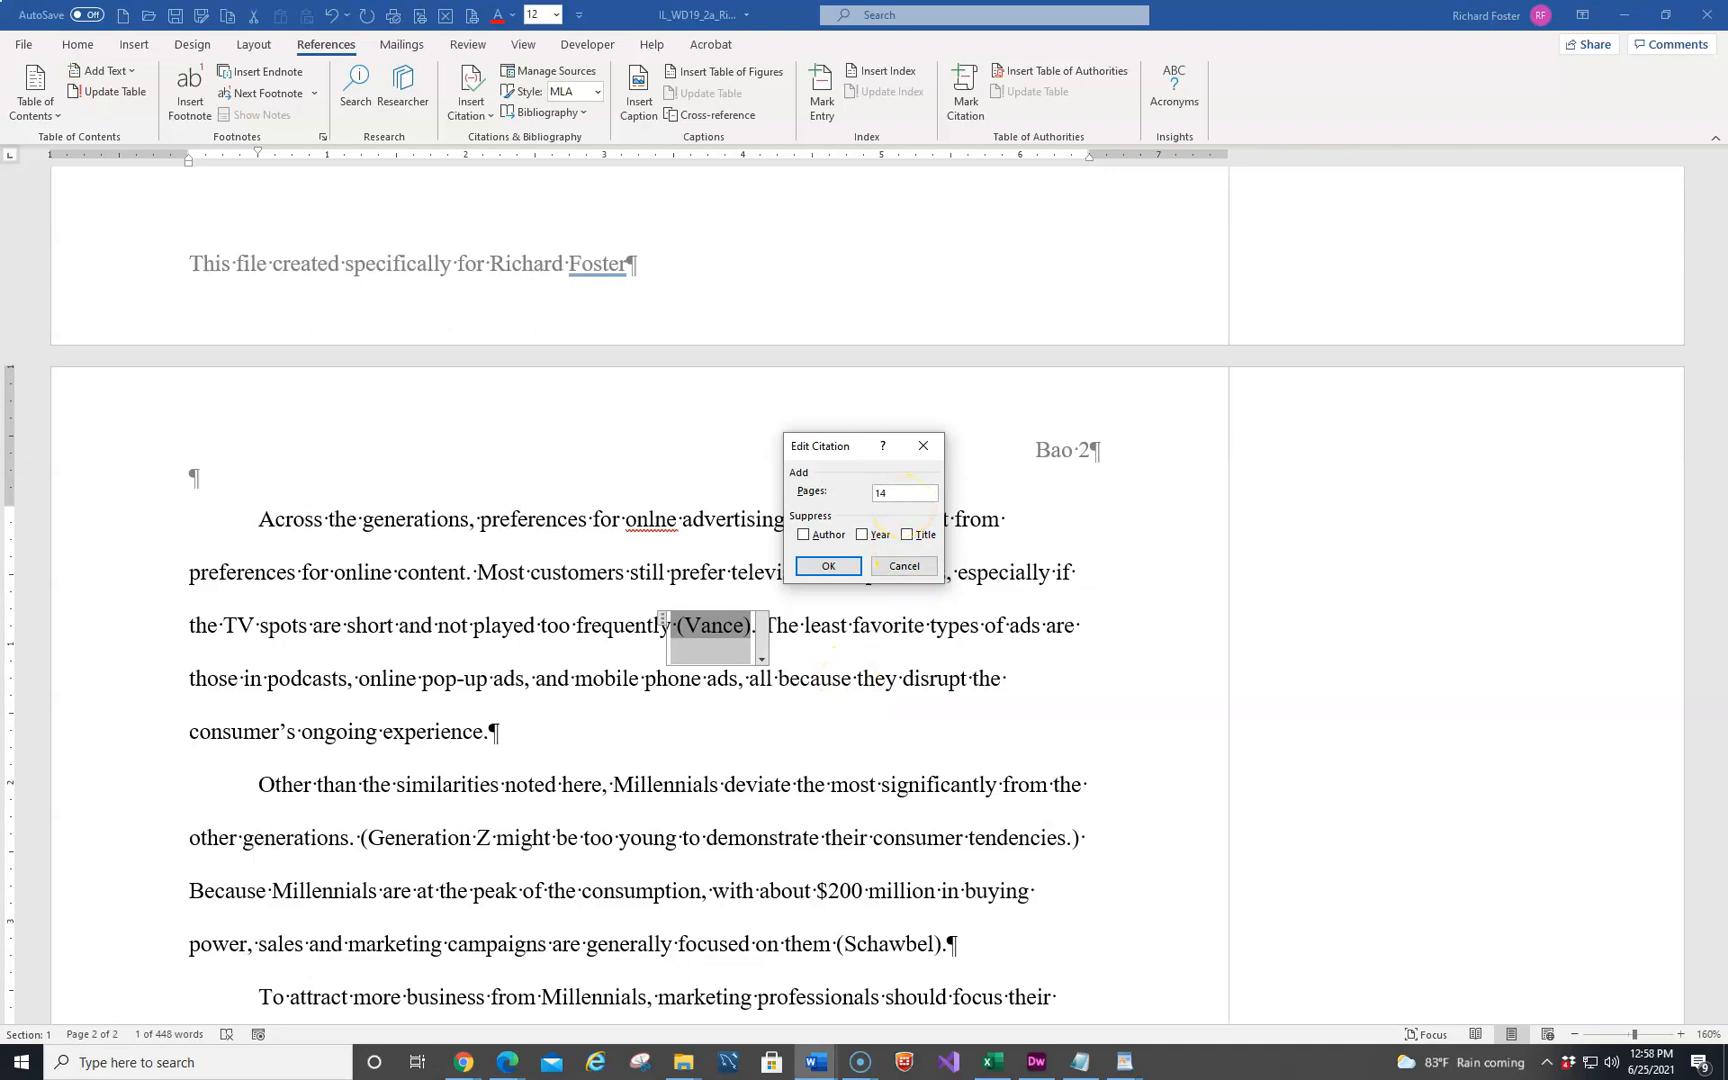
{"action": "left_click", "coordinate": [812, 566]}
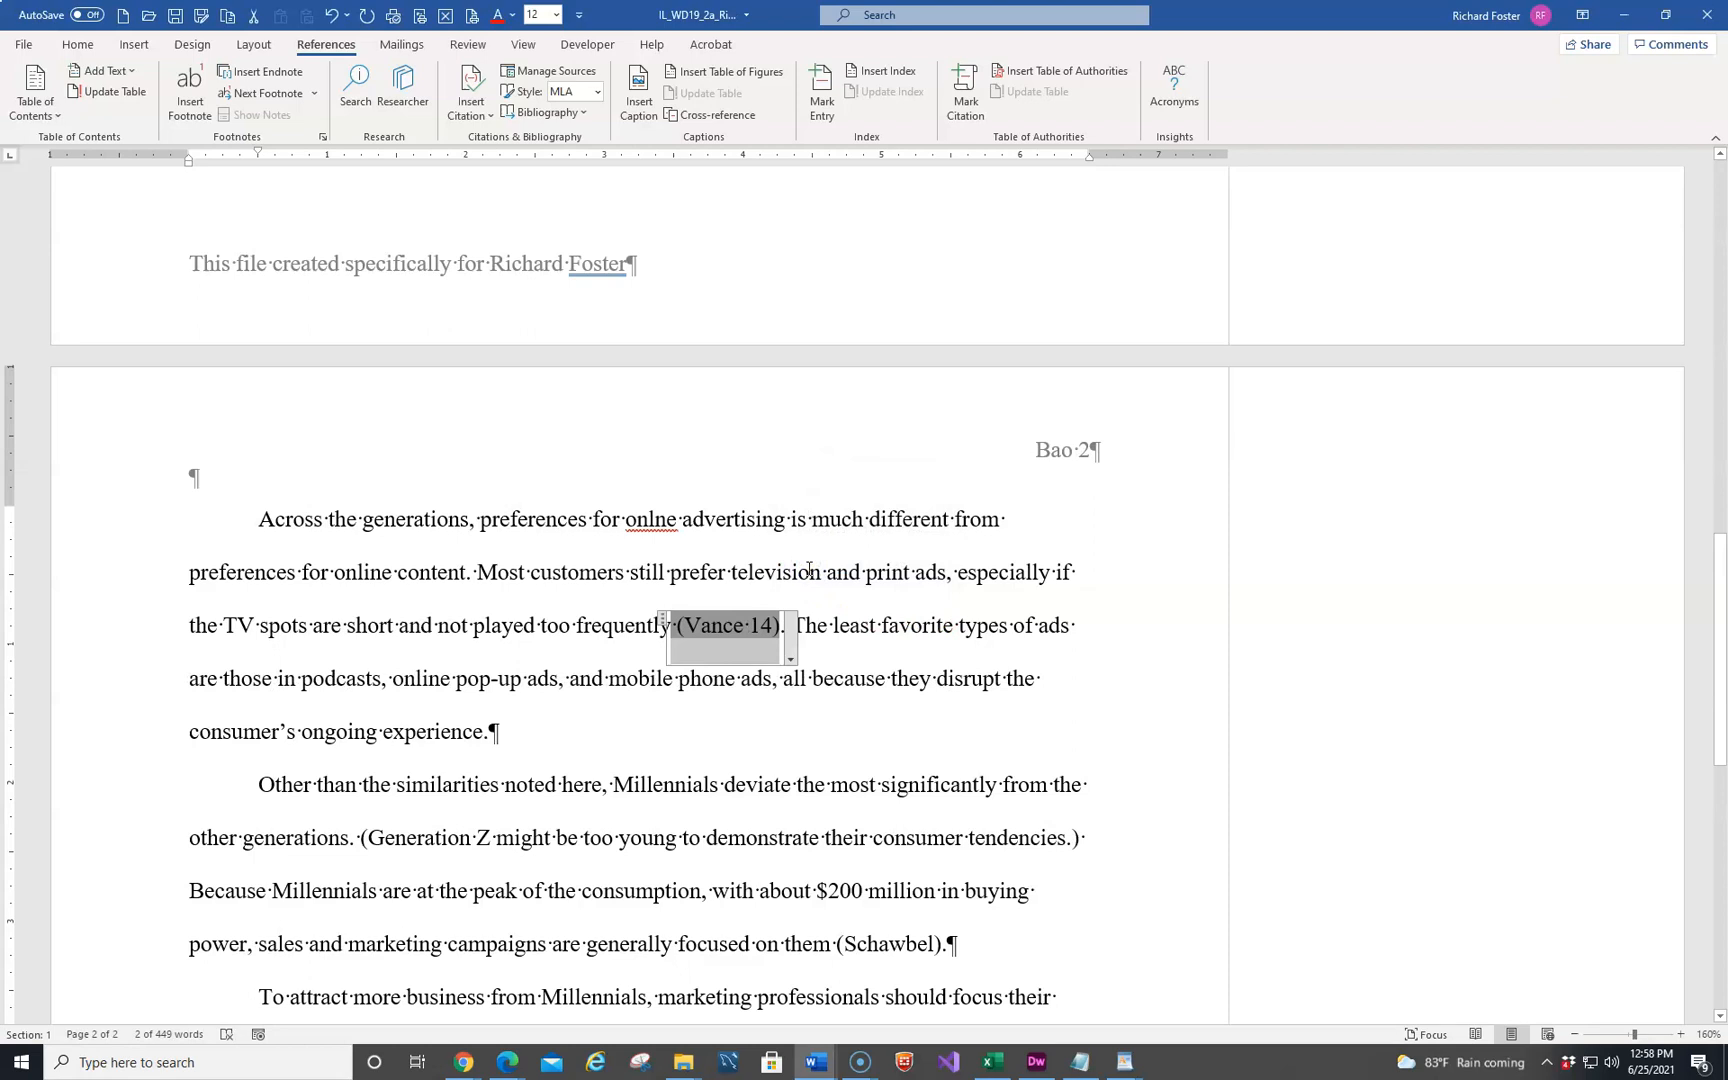
{"action": "left_click", "coordinate": [791, 659]}
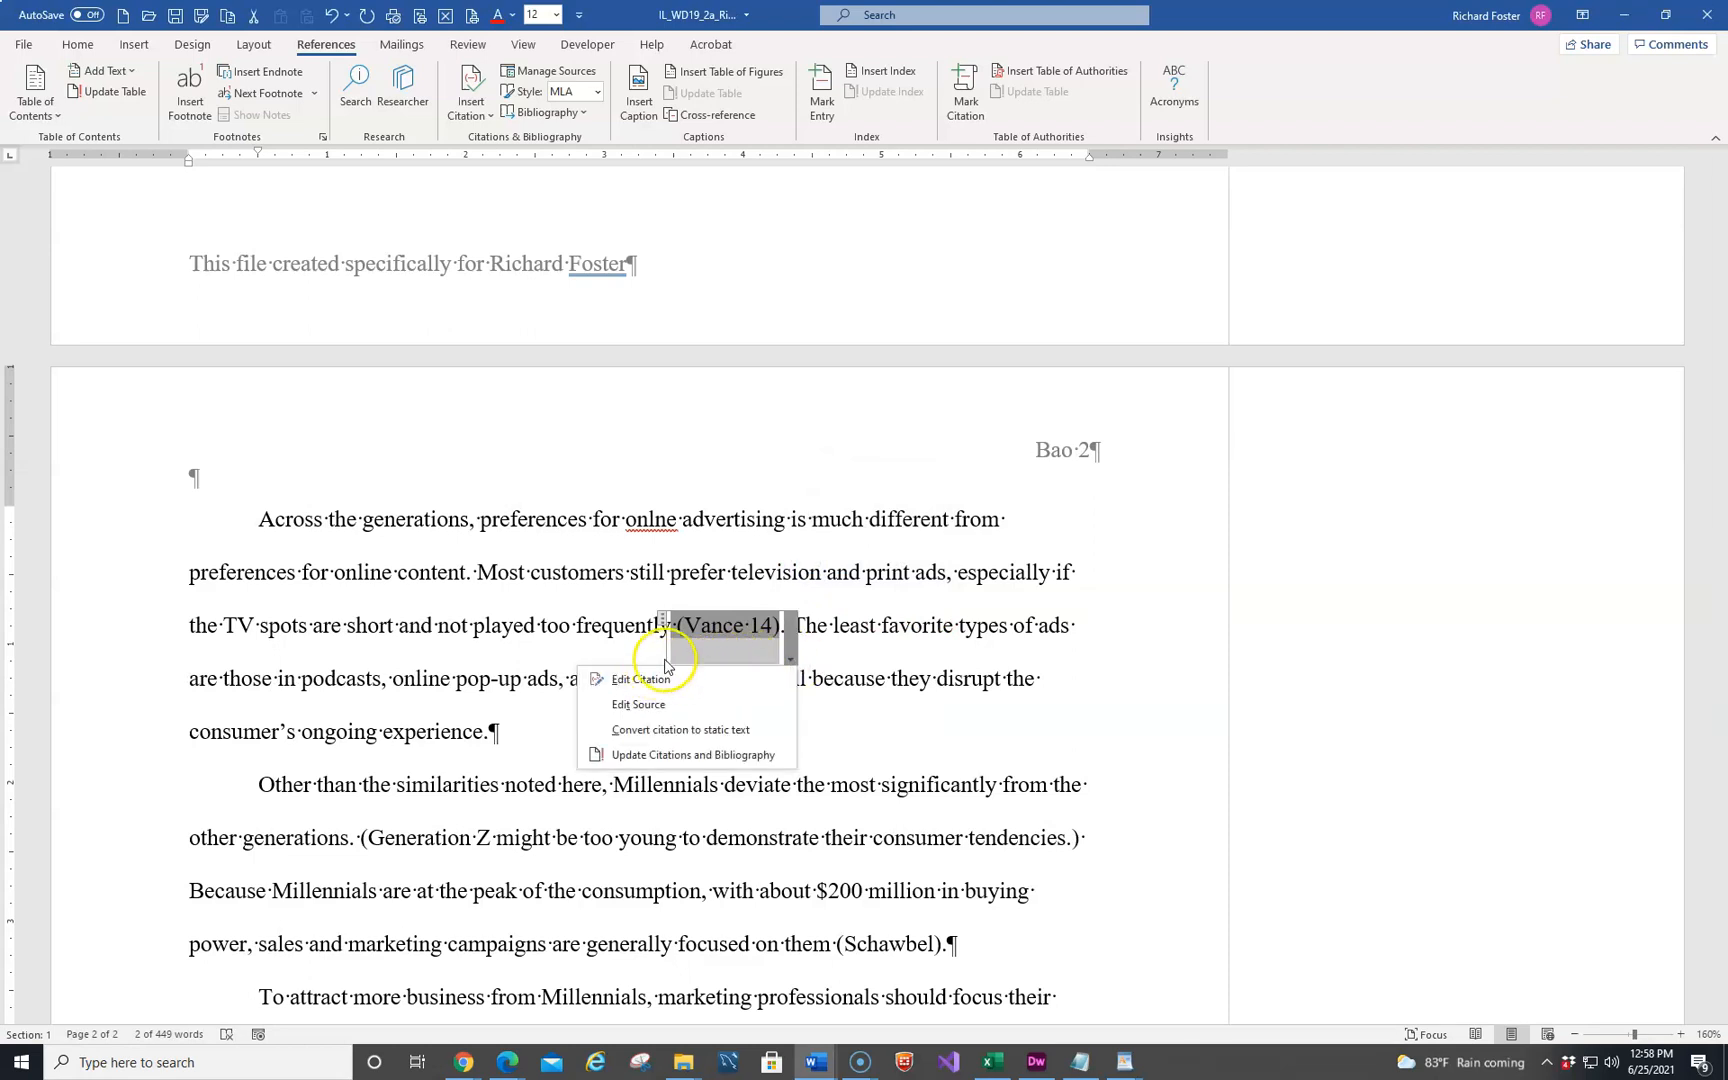
{"action": "left_click", "coordinate": [677, 757]}
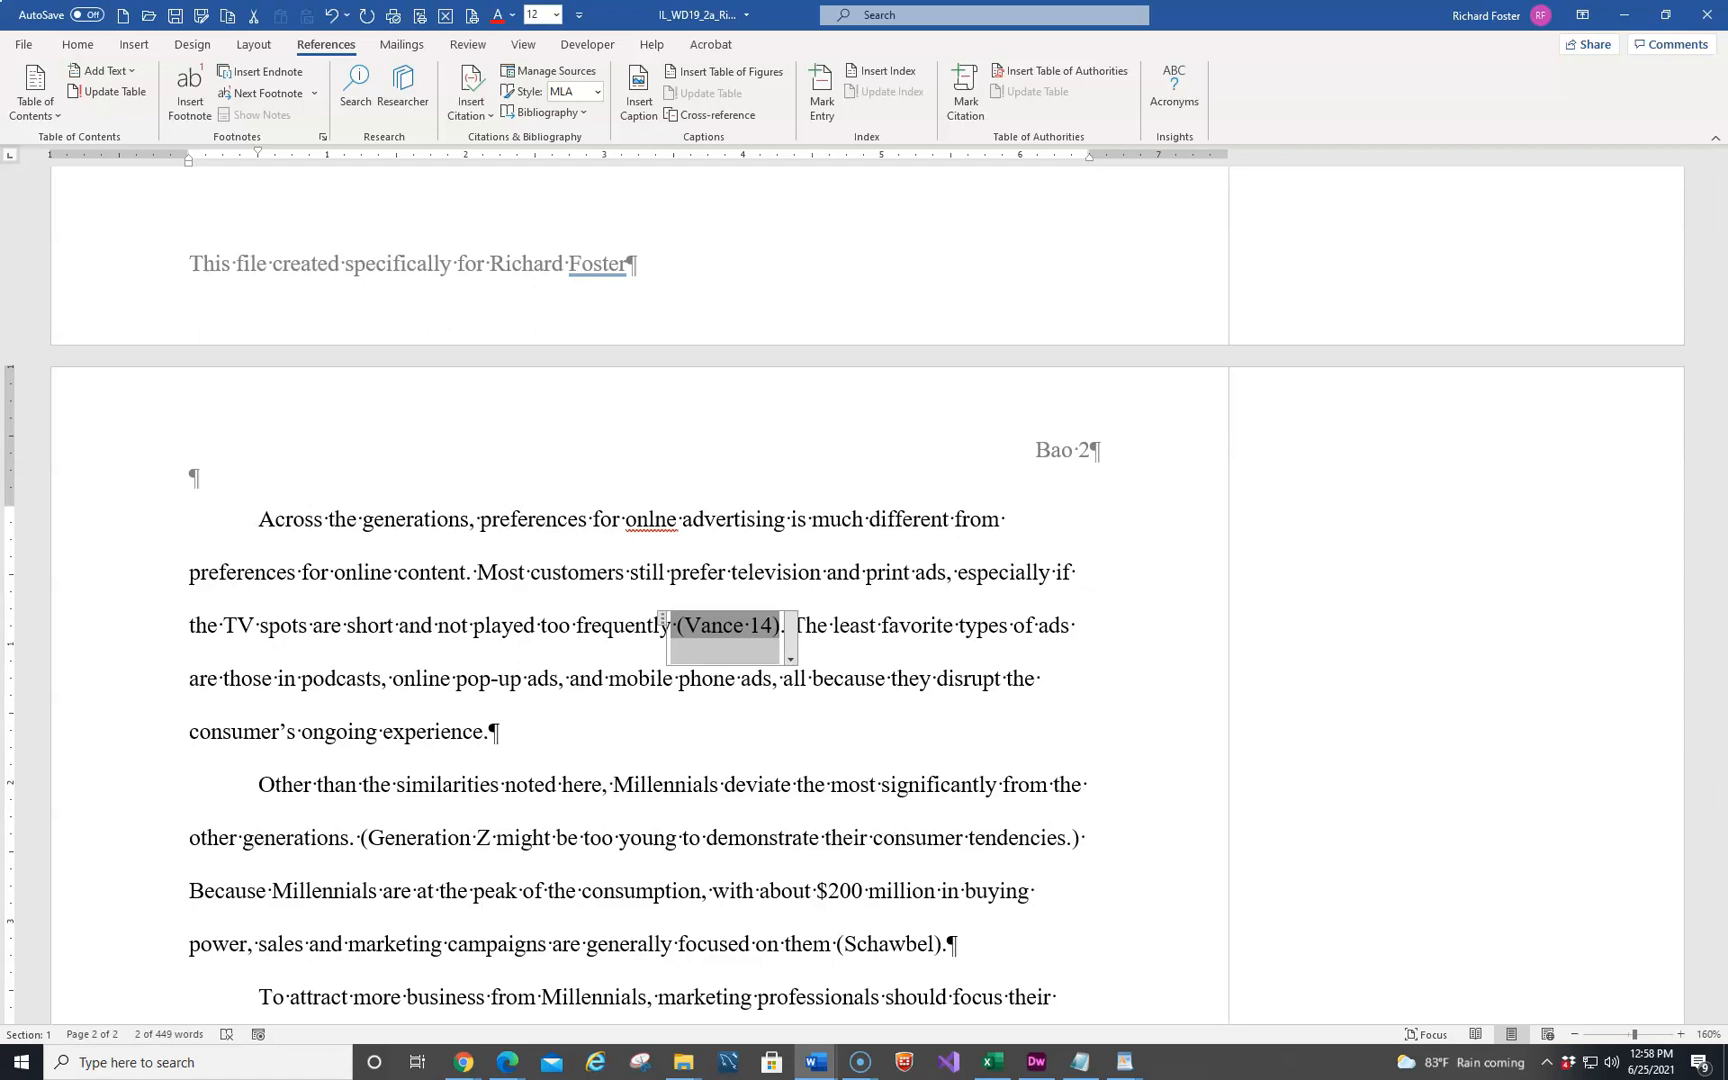
Insert a footnote reference after the sentence ending "the consumer's ongoing experience."
{"action": "scroll", "coordinate": [463, 760], "scroll_direction": "down", "scroll_amount": 7}
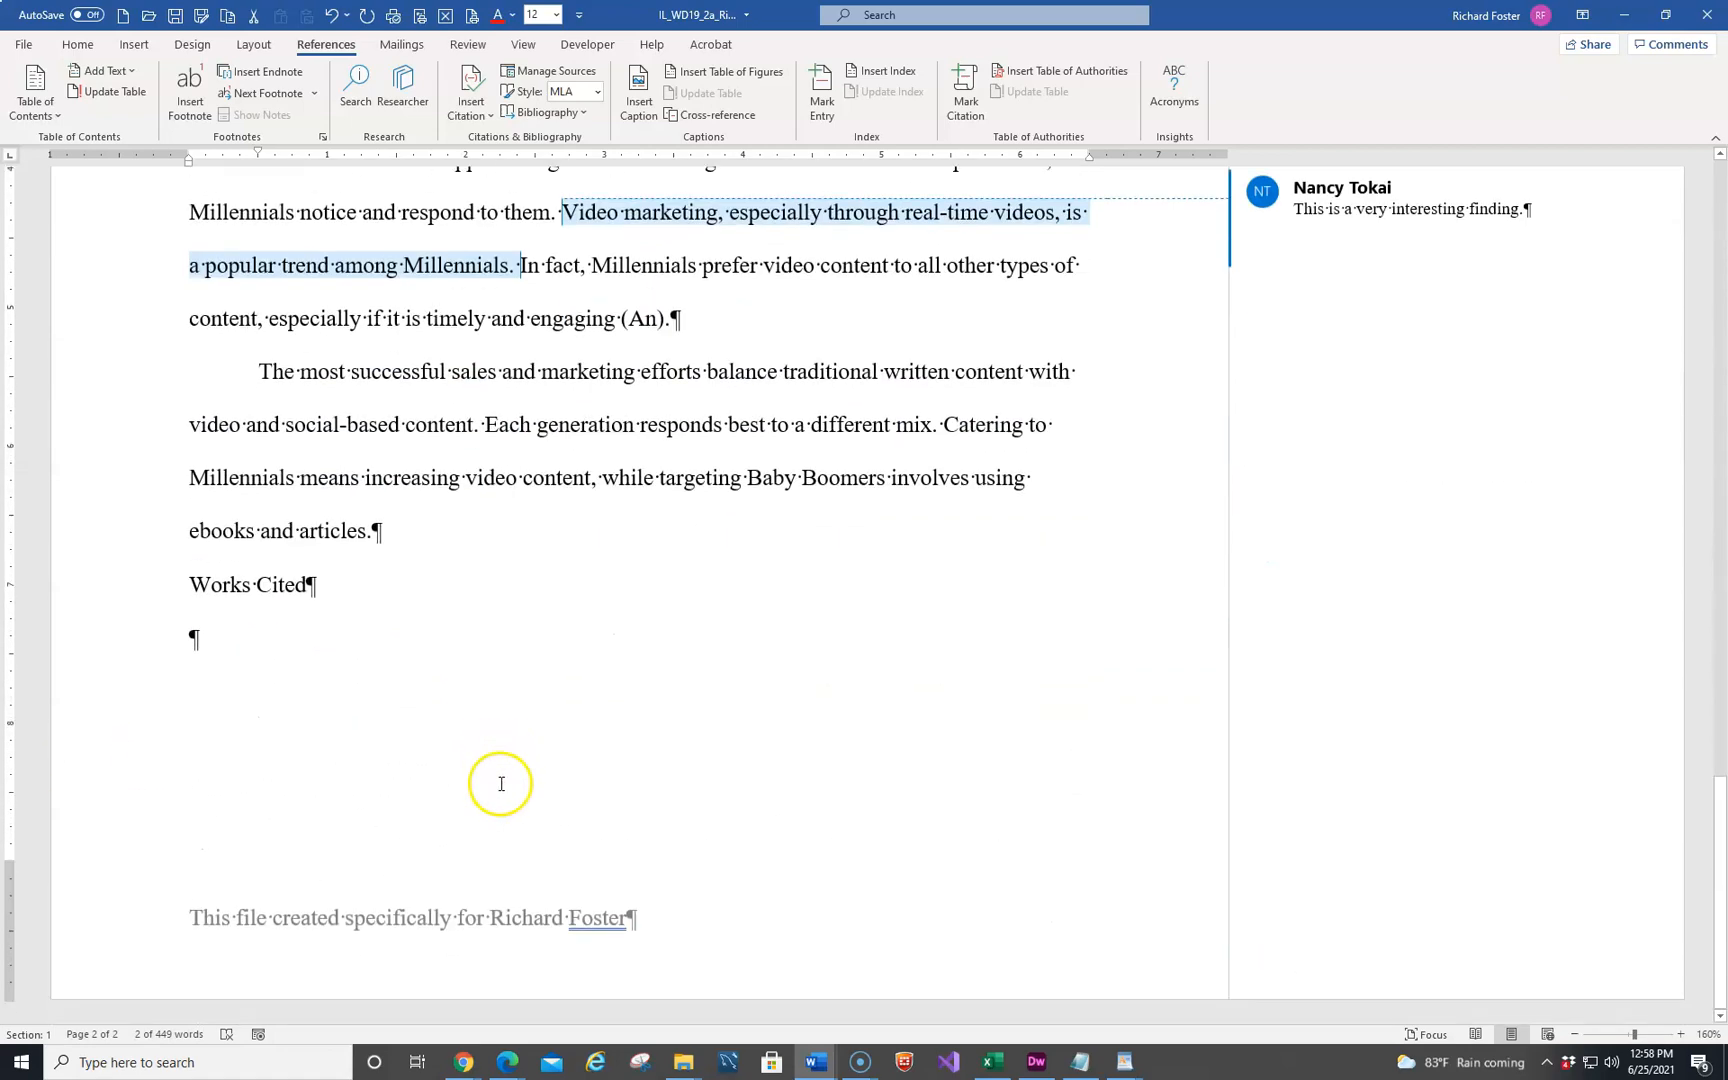
{"action": "scroll", "coordinate": [470, 733], "scroll_direction": "up", "scroll_amount": 8}
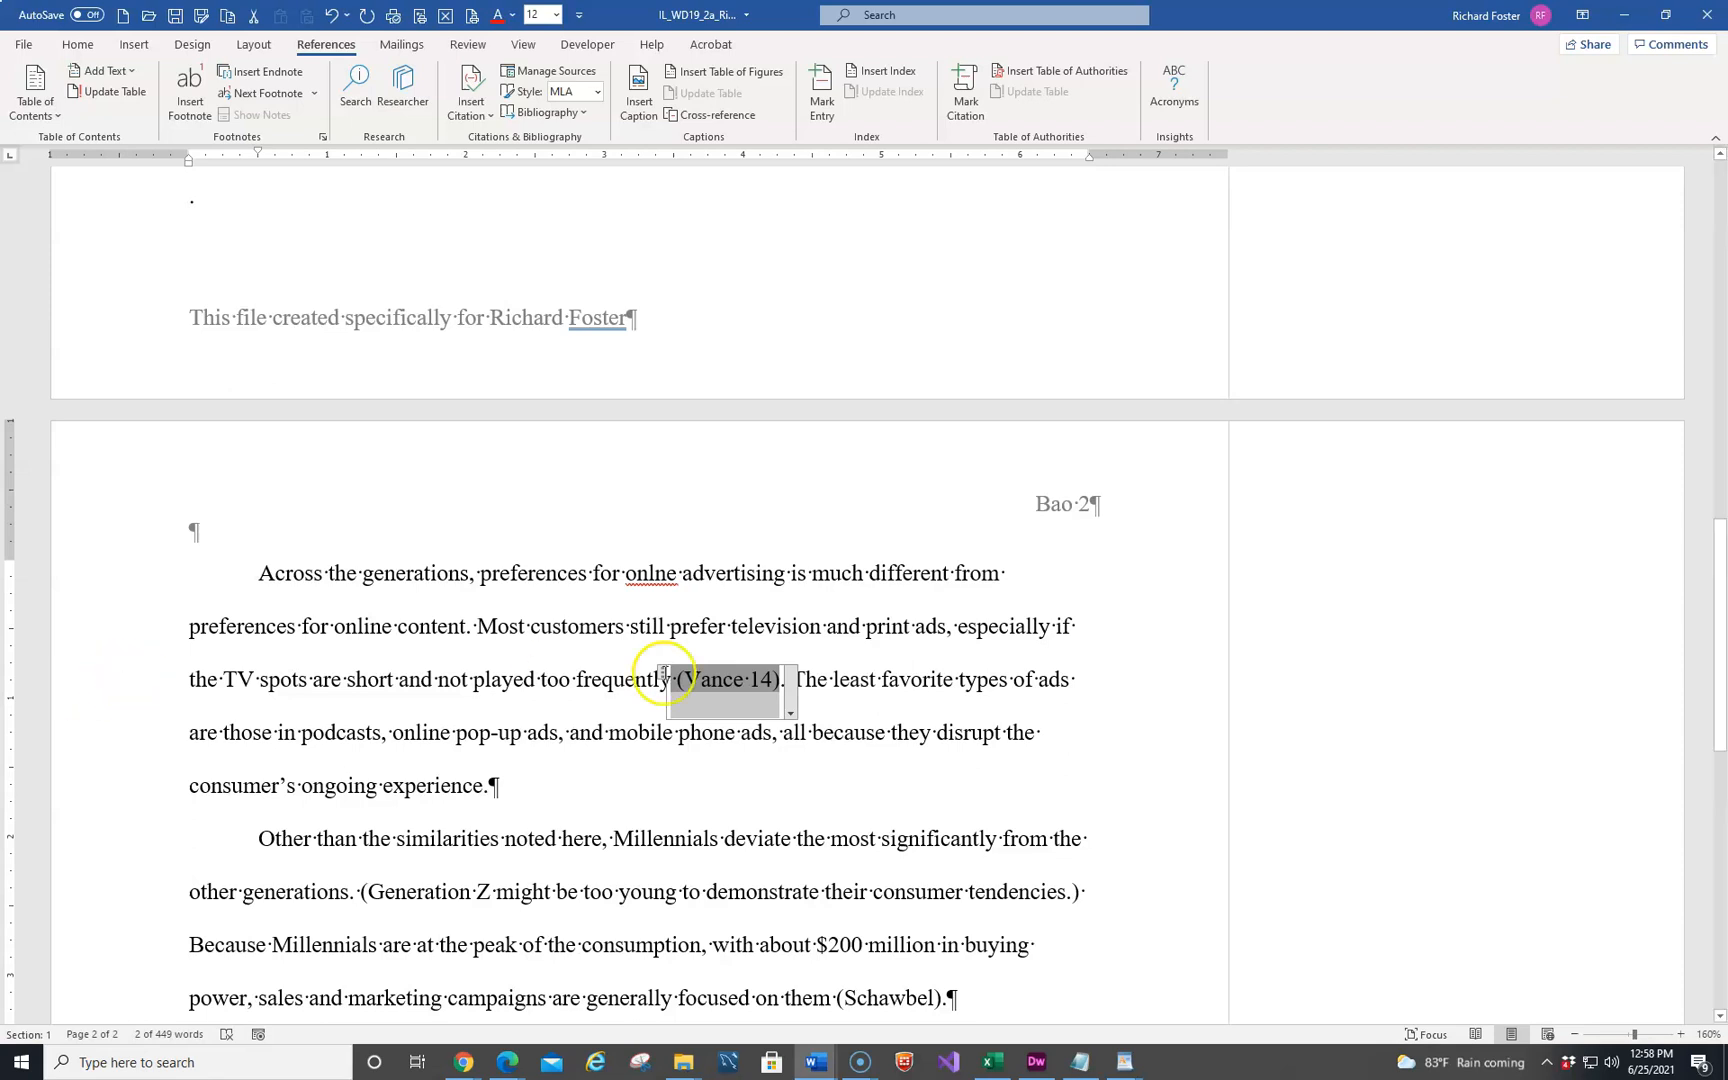
{"action": "scroll", "coordinate": [569, 636], "scroll_direction": "down", "scroll_amount": 2}
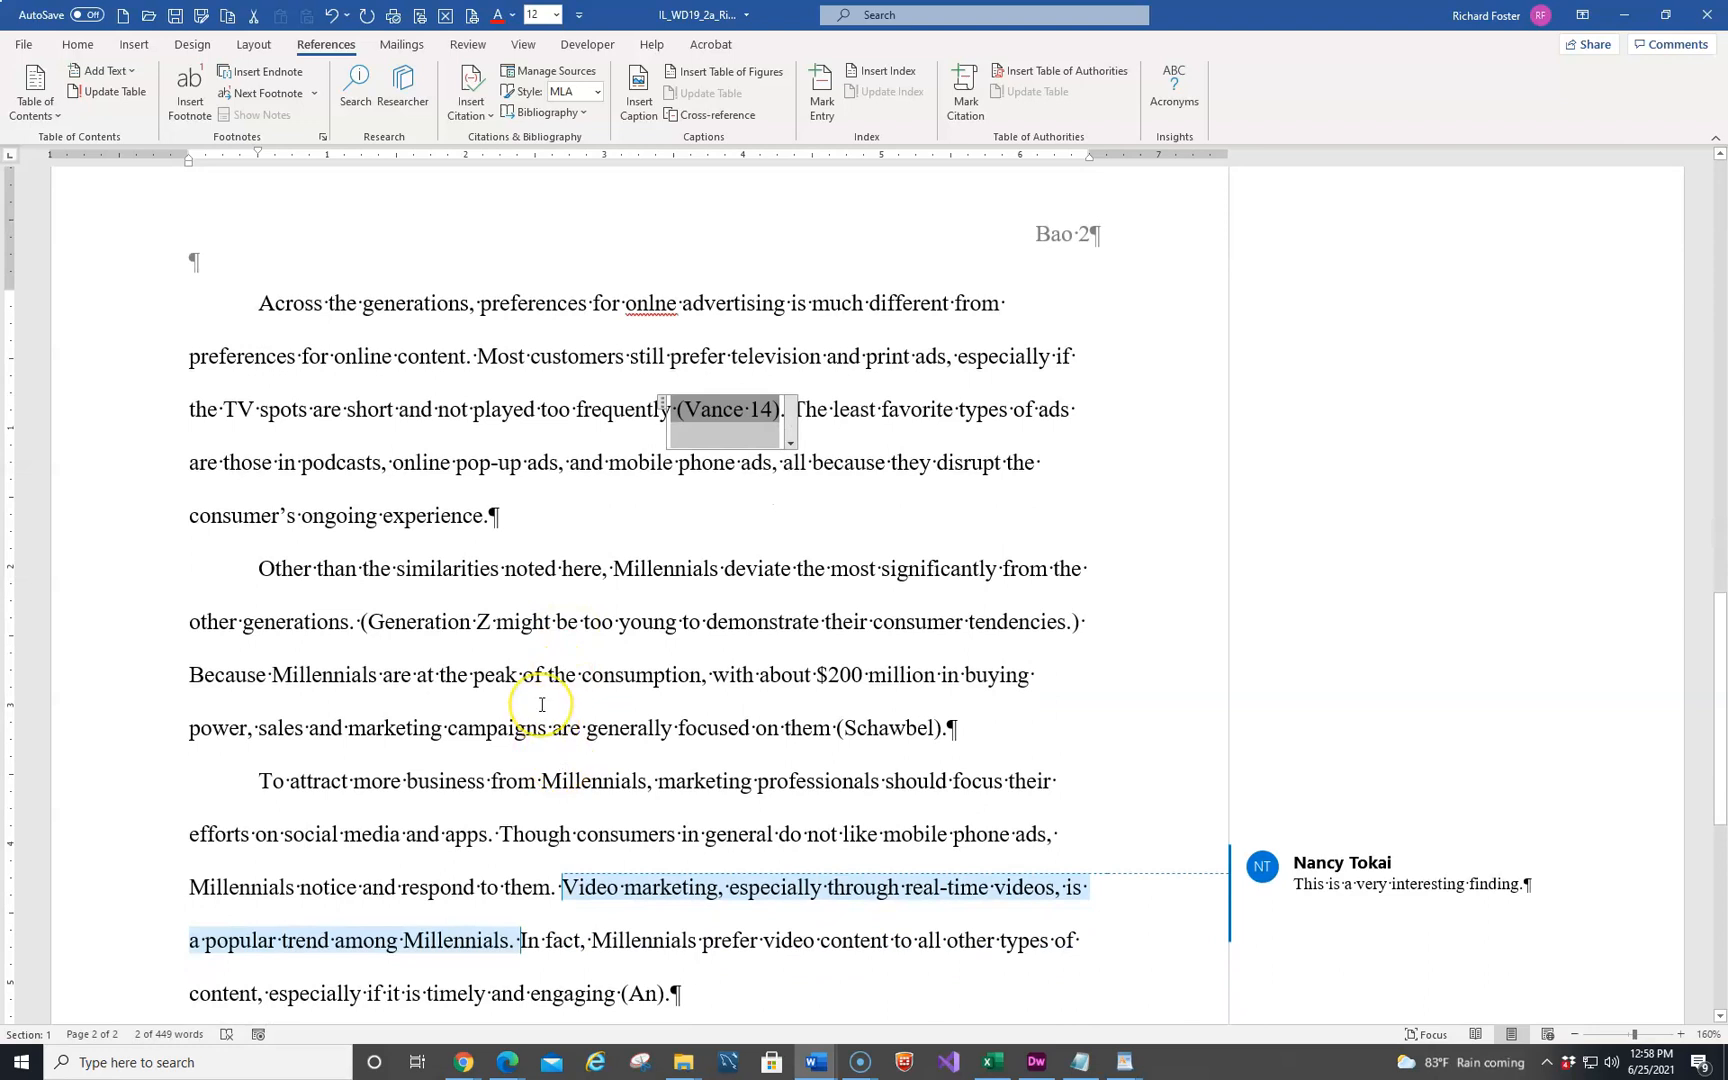
{"action": "scroll", "coordinate": [542, 704], "scroll_direction": "up", "scroll_amount": 1}
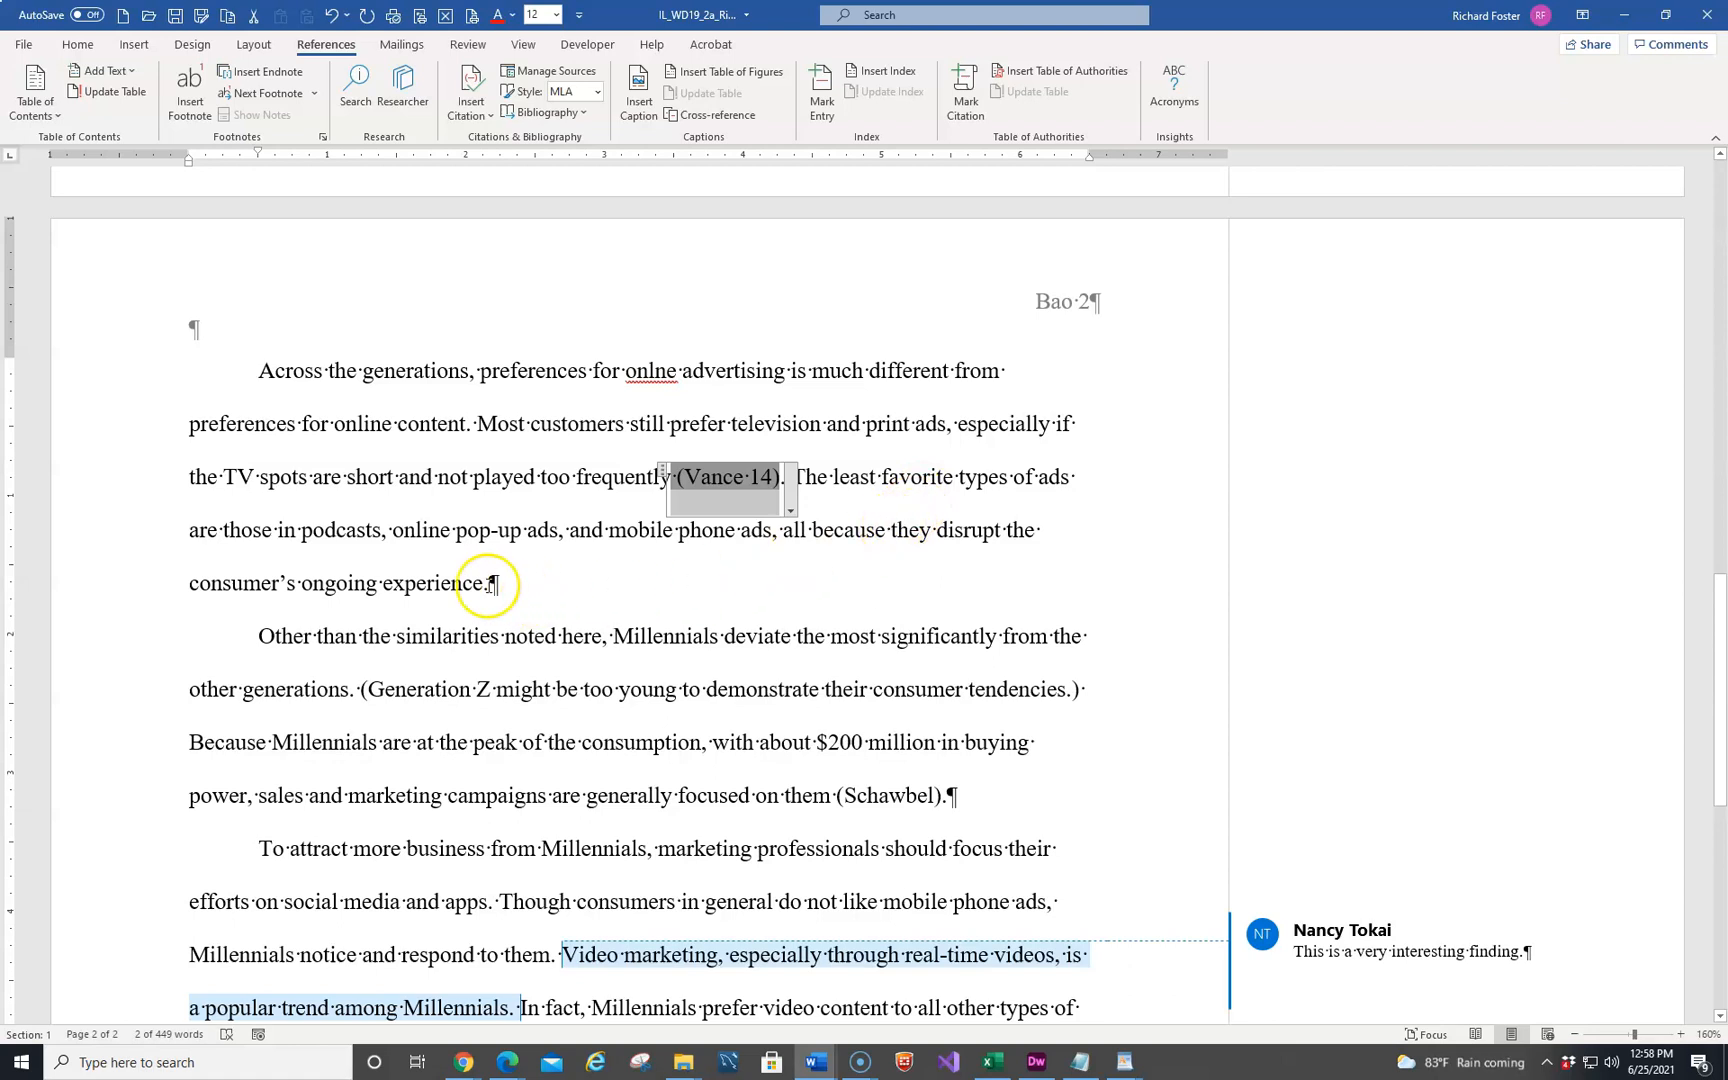
{"action": "left_click", "coordinate": [491, 586]}
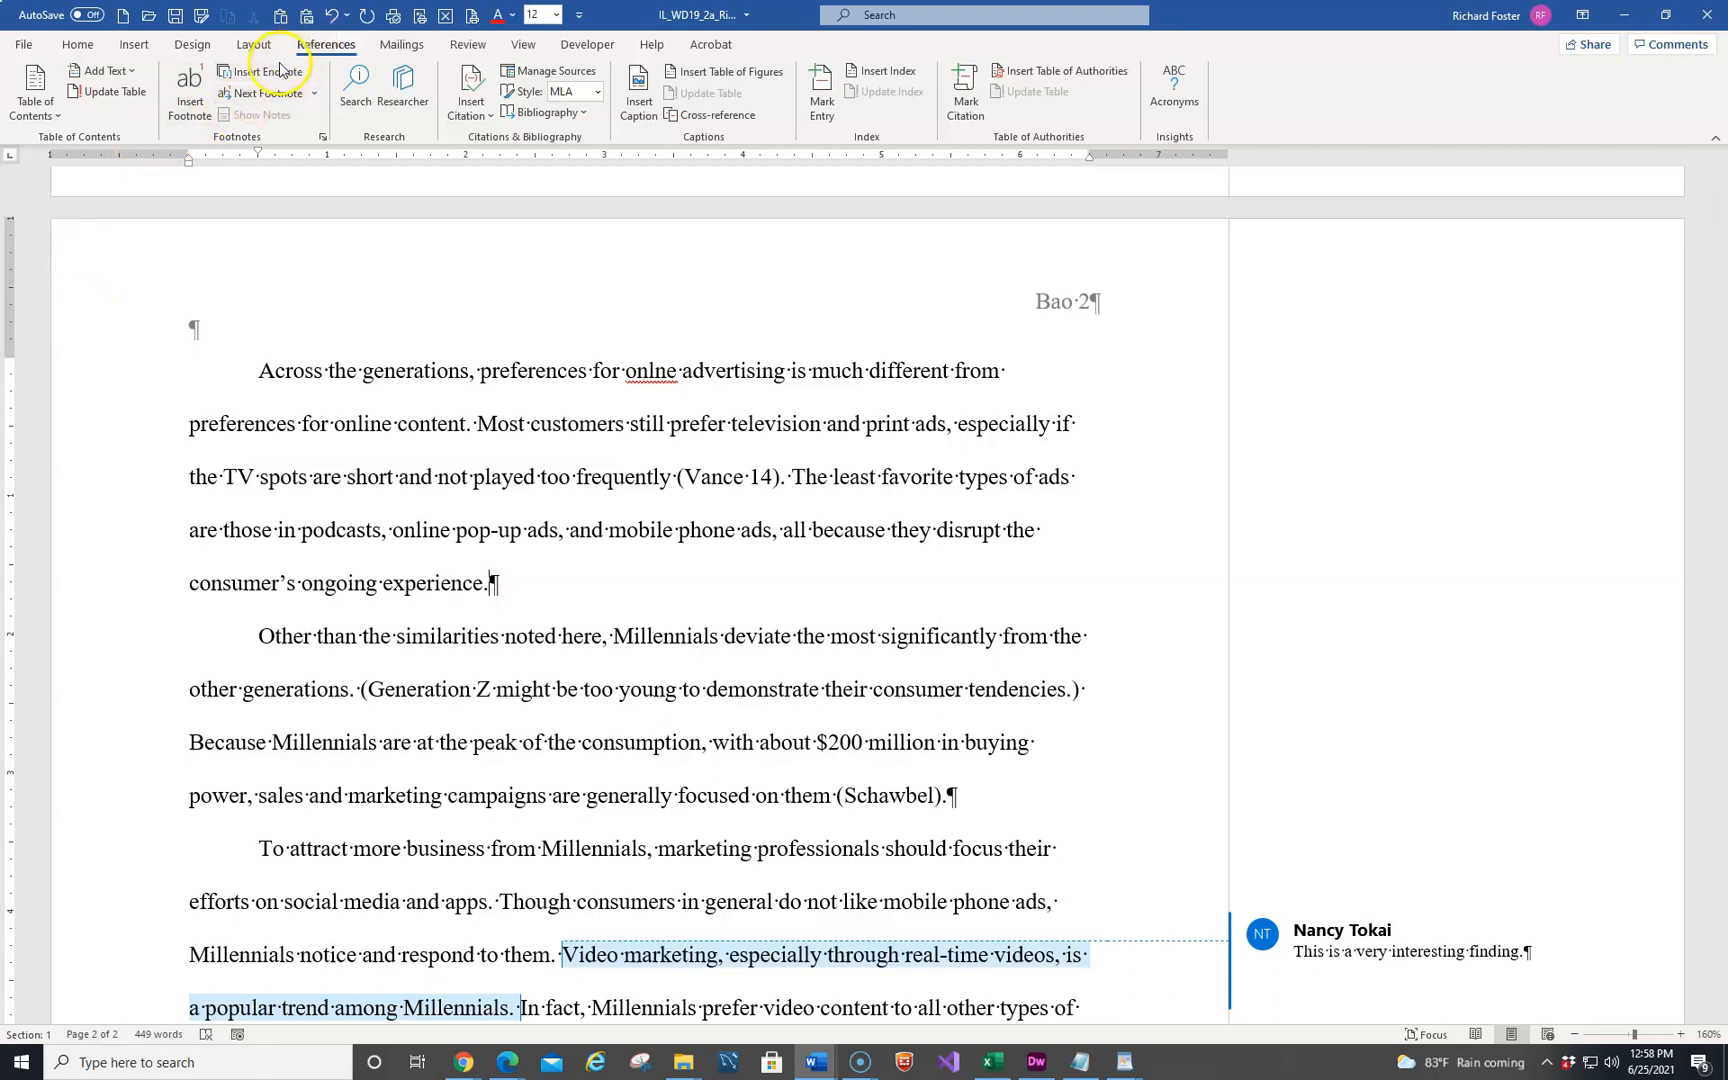
{"action": "left_click", "coordinate": [186, 103]}
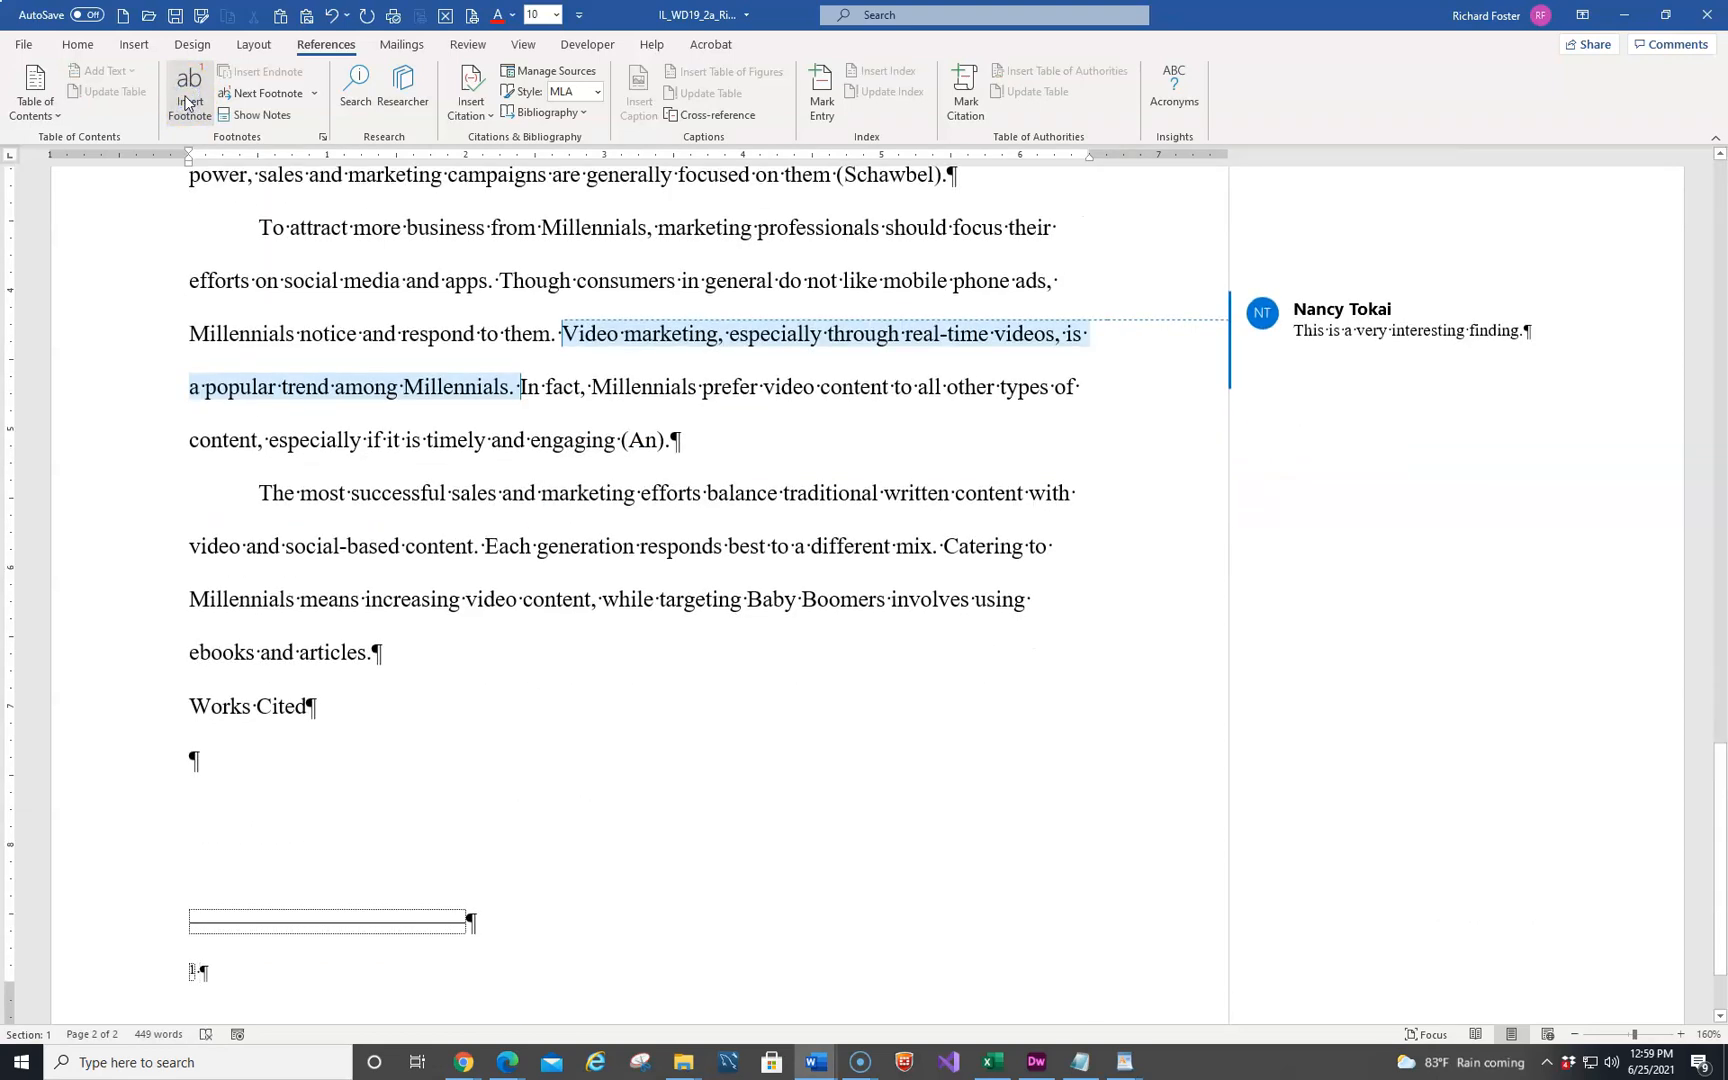
Write "These ads include banner and display ads." as the footnote text
{"action": "type", "text": "These"}
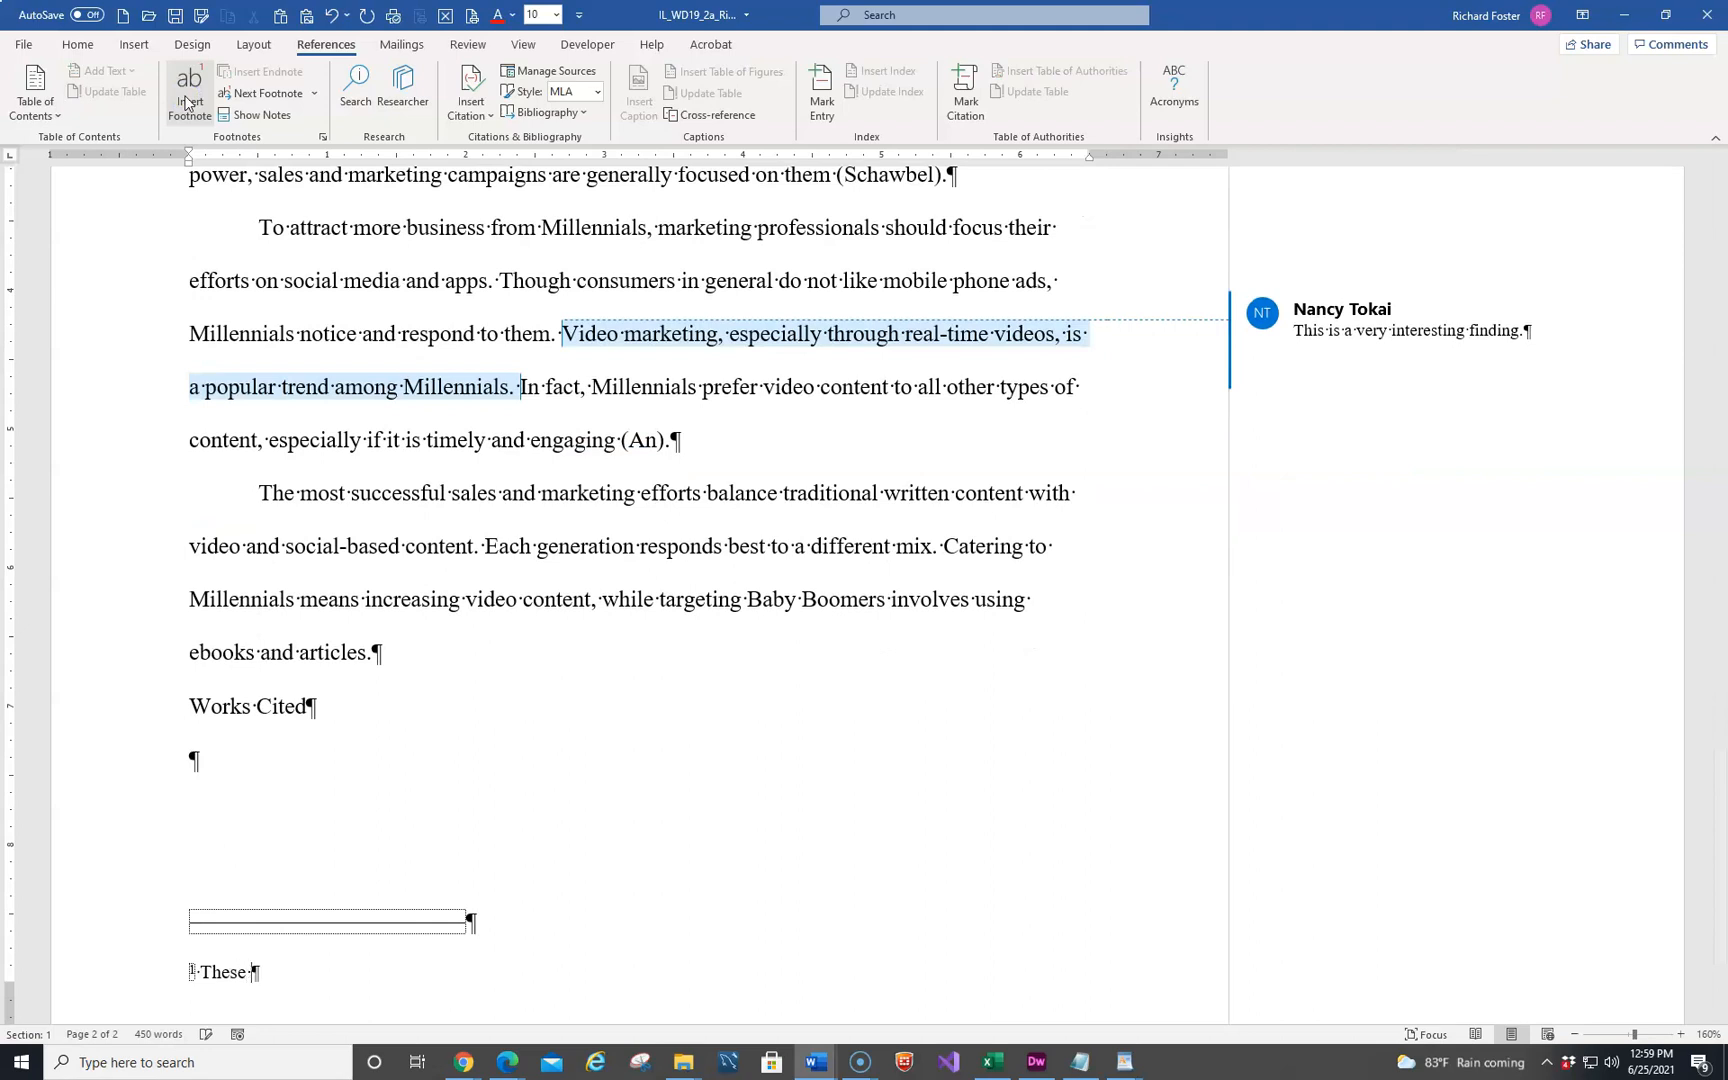
{"action": "type", "text": " ads include banner and disp"}
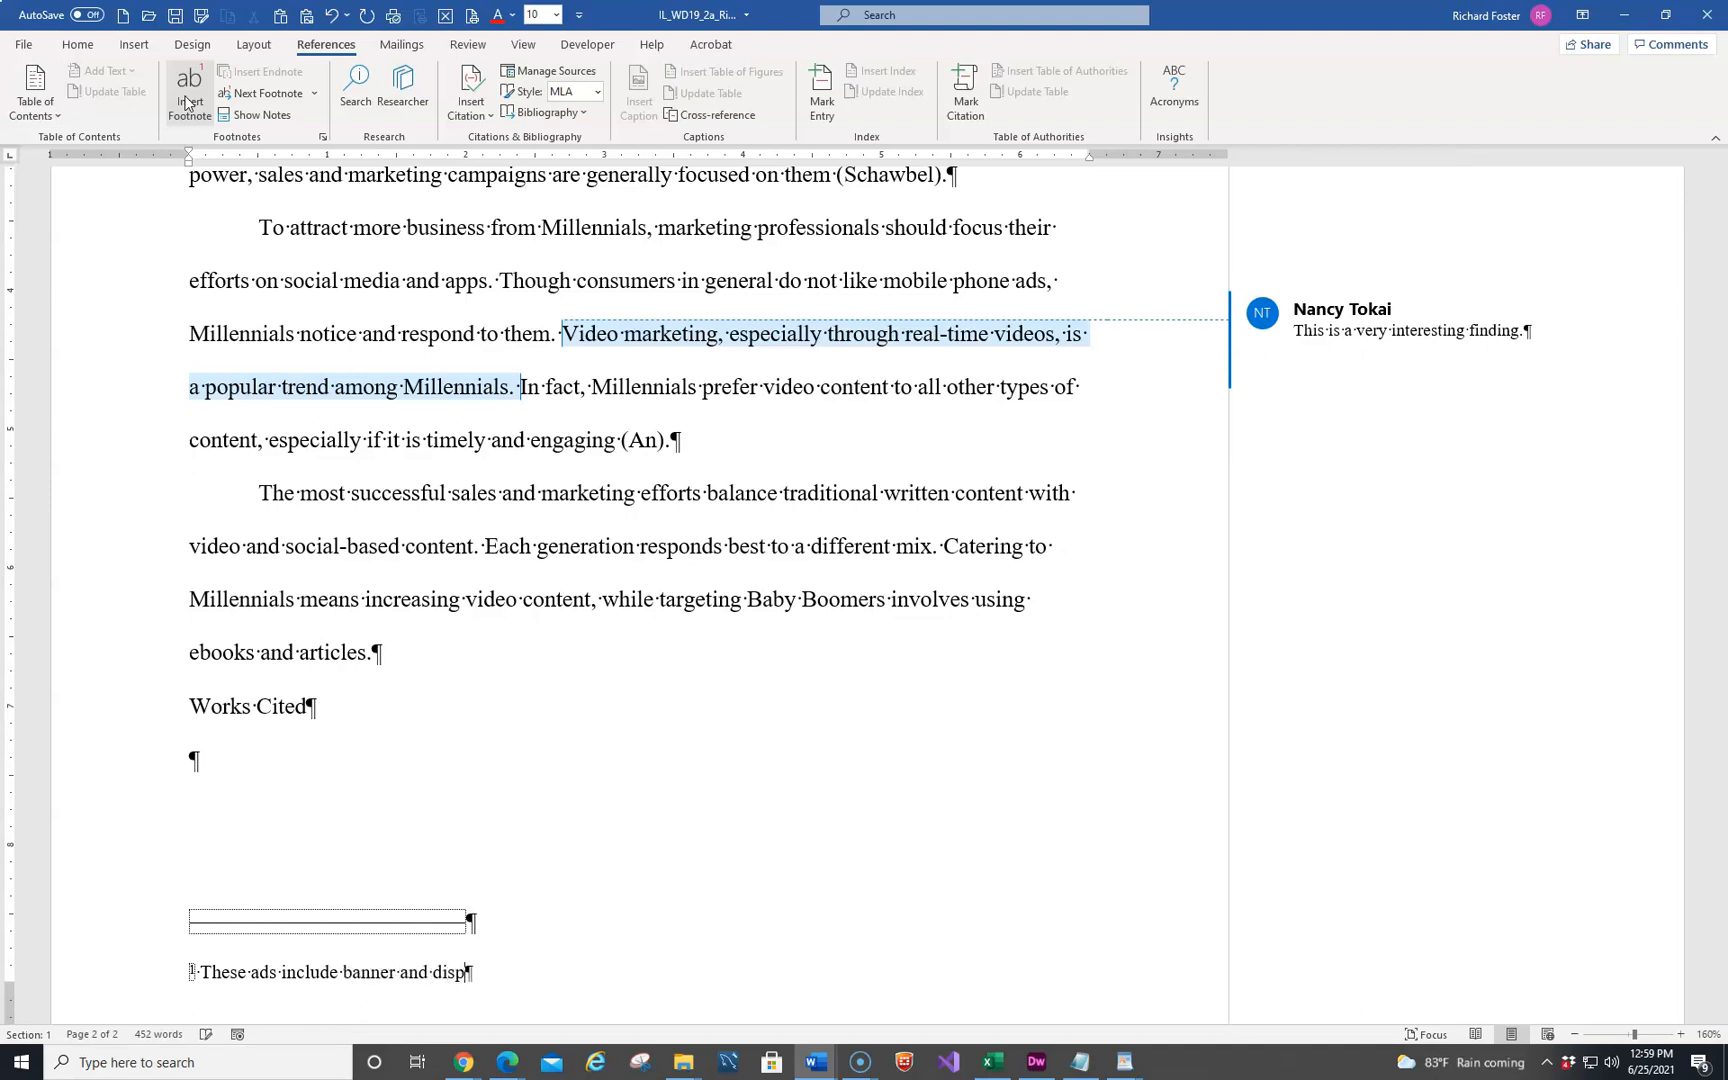
{"action": "type", "text": "layed"}
{"action": "key", "text": "BackSpace"}
{"action": "key", "text": "BackSpace"}
{"action": "type", "text": "ads."}
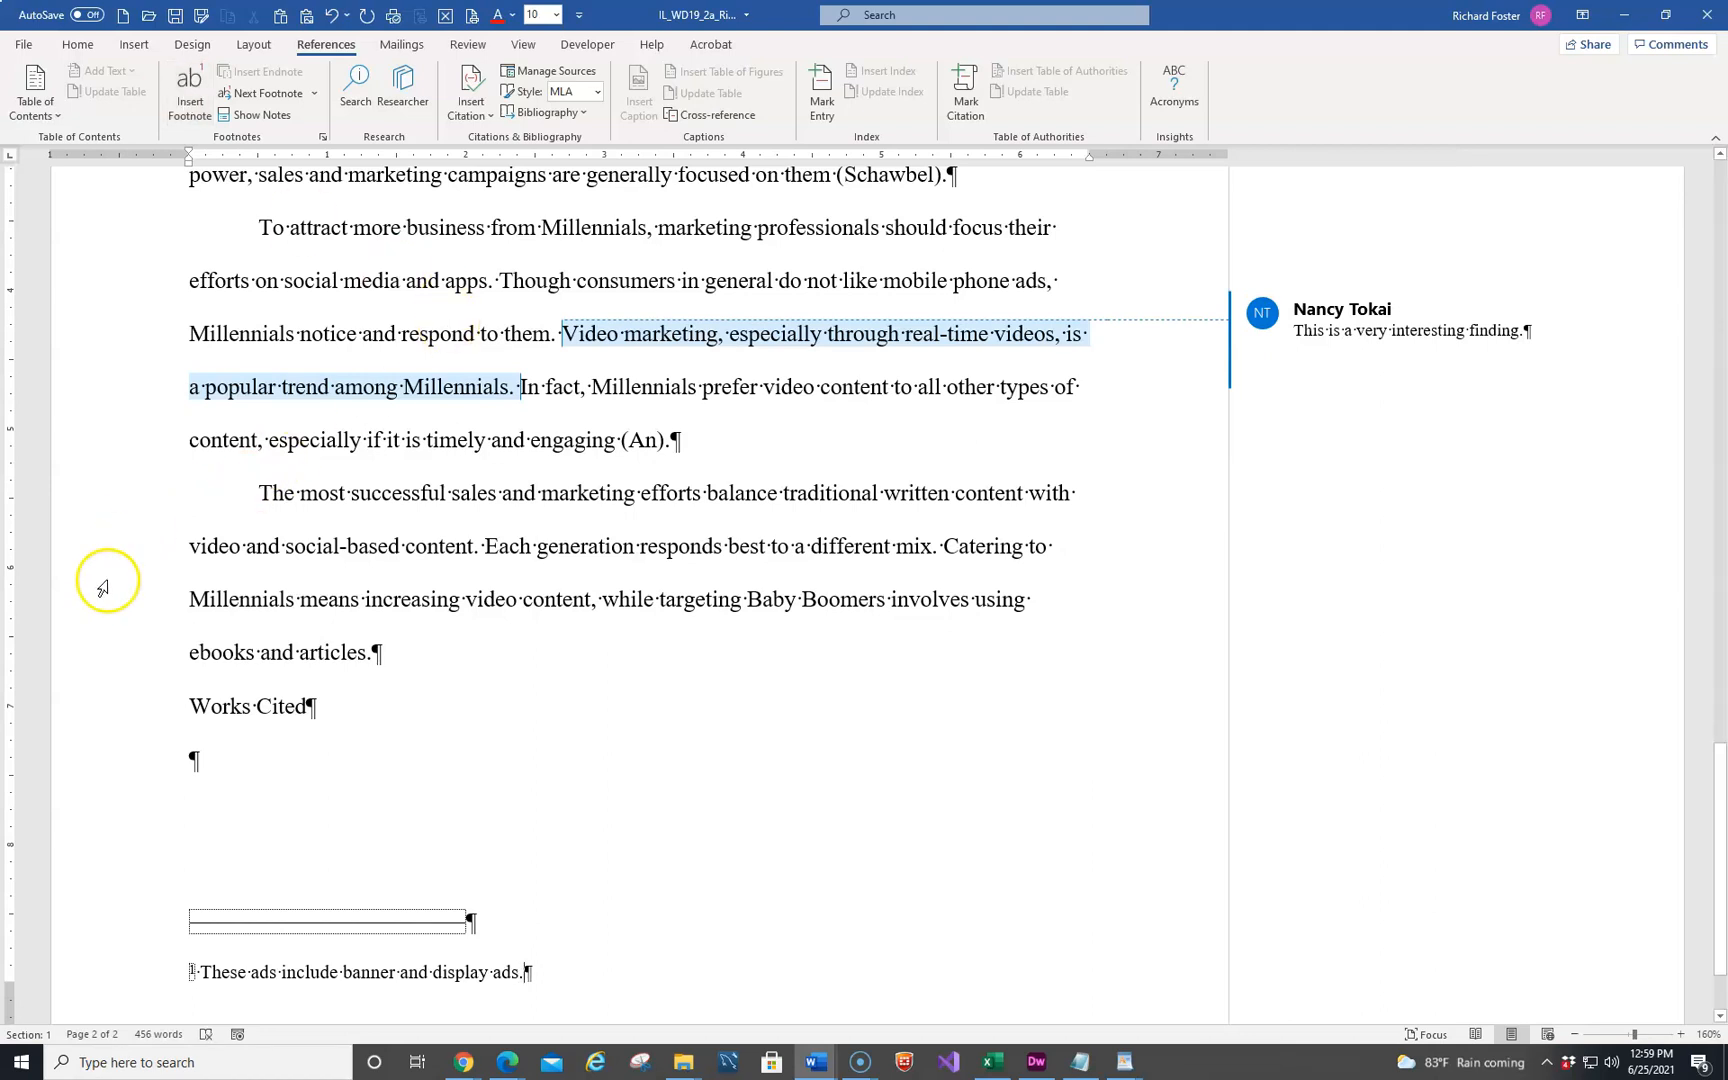
Set the whole footnote's font size to 12 points
{"action": "left_click", "coordinate": [104, 972]}
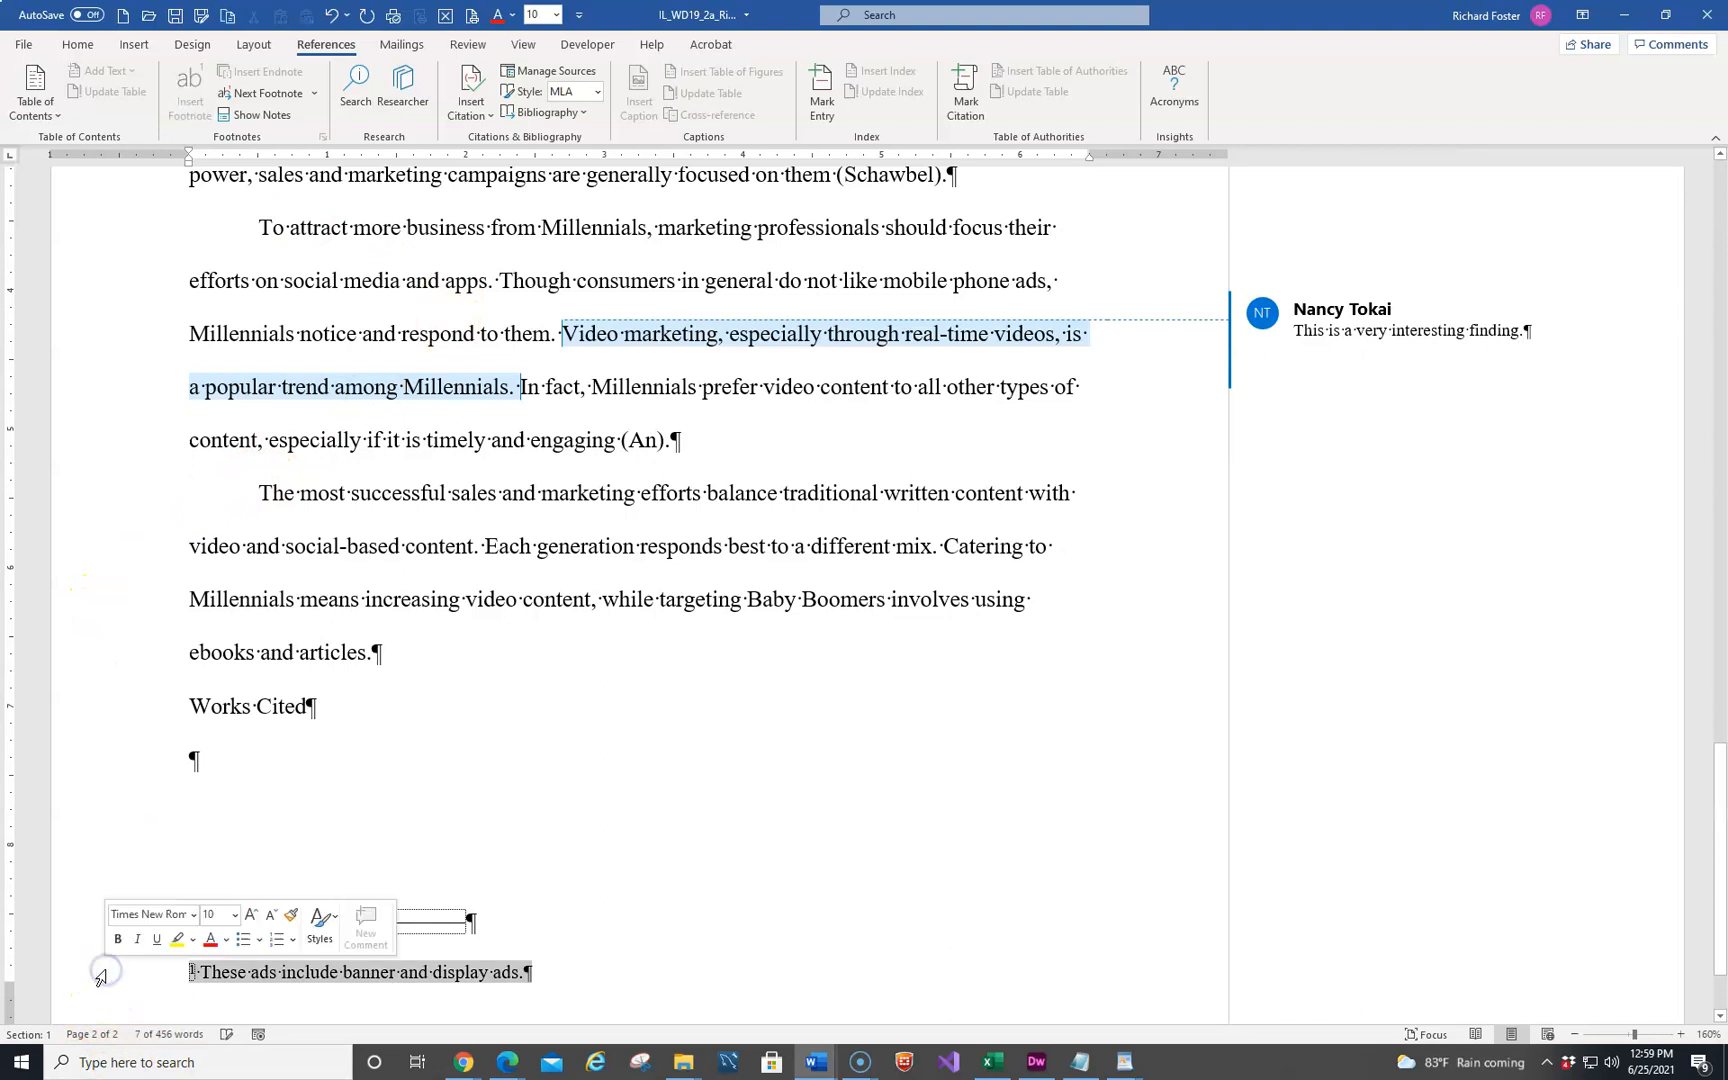
{"action": "left_click", "coordinate": [231, 915]}
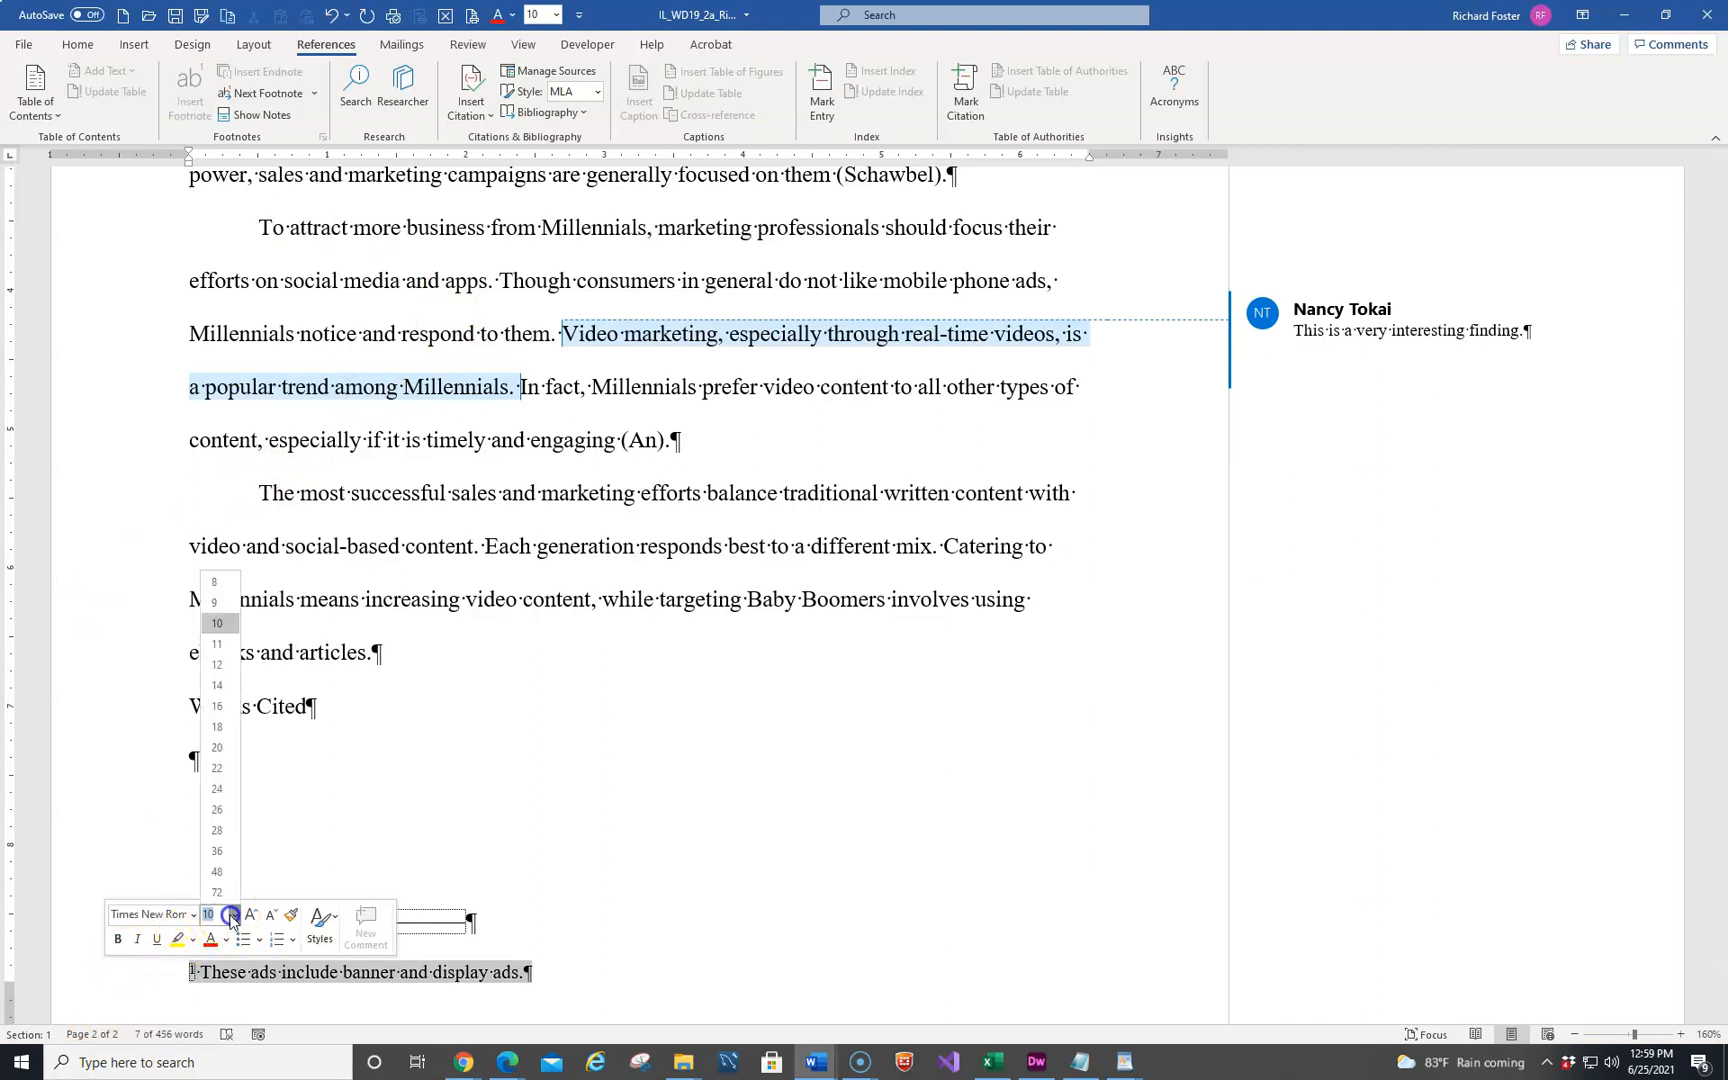
{"action": "left_click", "coordinate": [217, 664]}
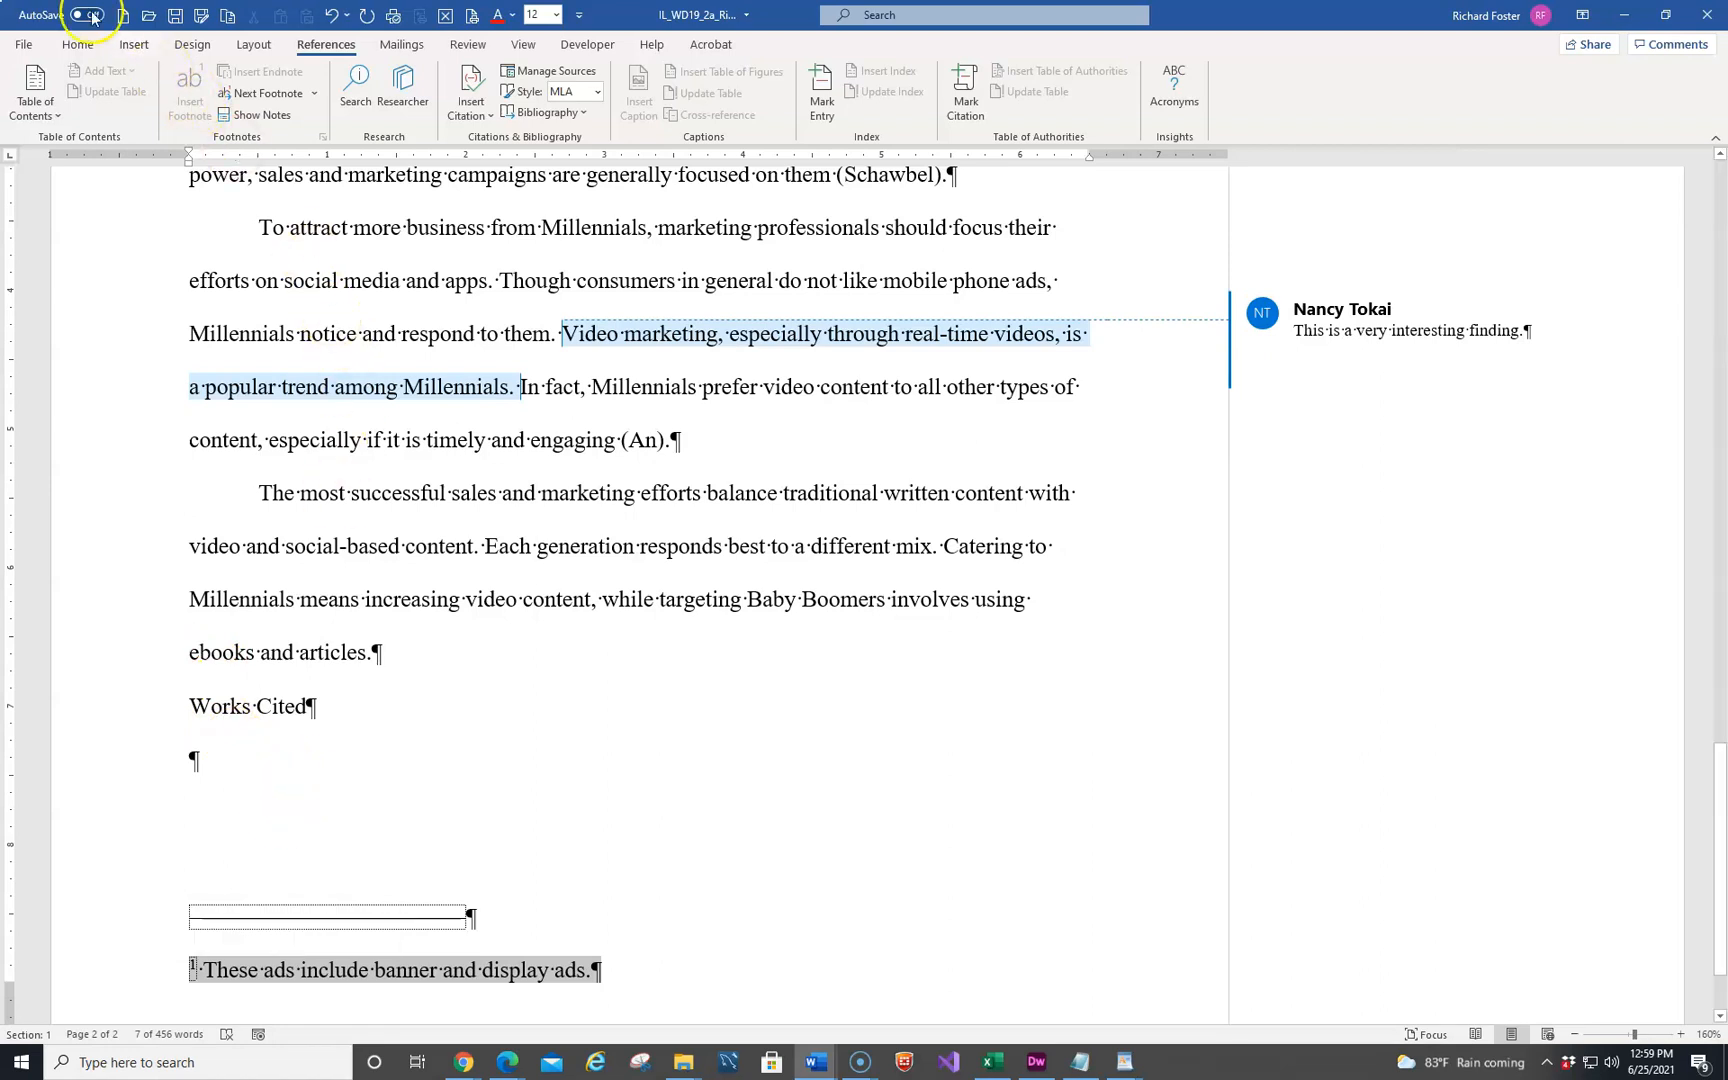
Apply double line spacing to the footnote and give it a 0.5-inch first-line indent
{"action": "left_click", "coordinate": [78, 44]}
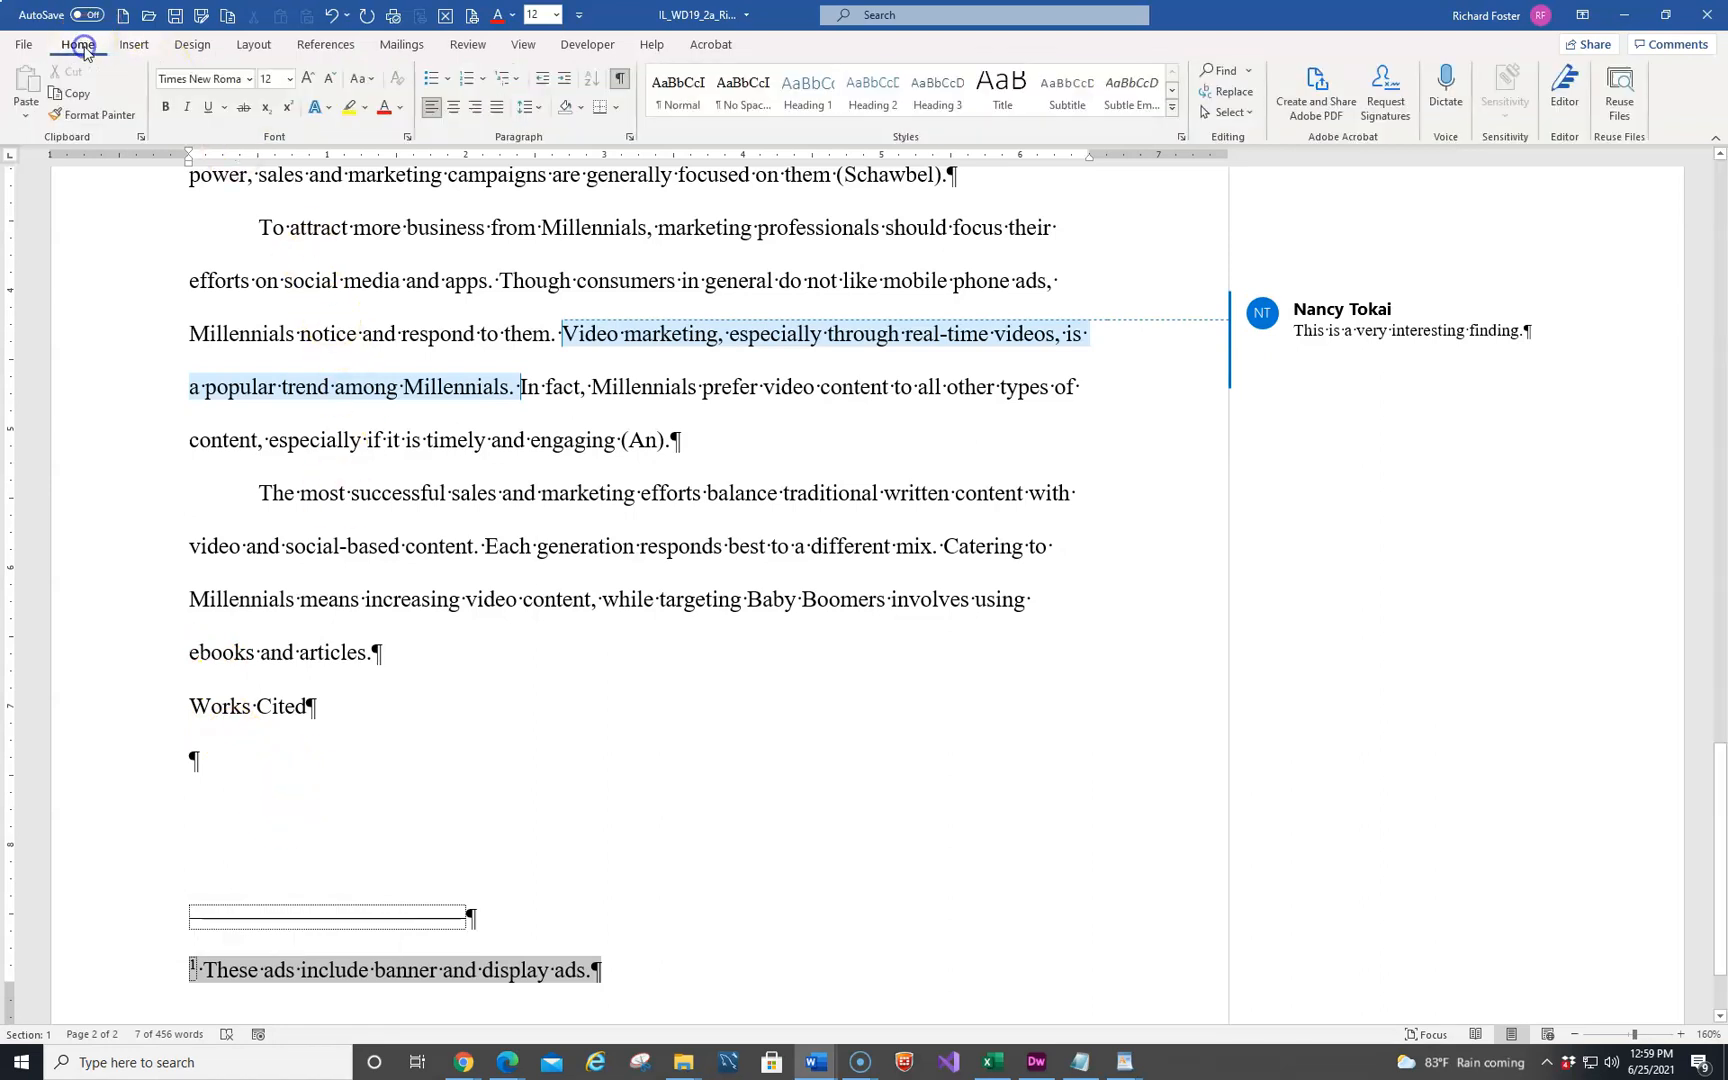
{"action": "left_click", "coordinate": [538, 110]}
{"action": "left_click", "coordinate": [565, 206]}
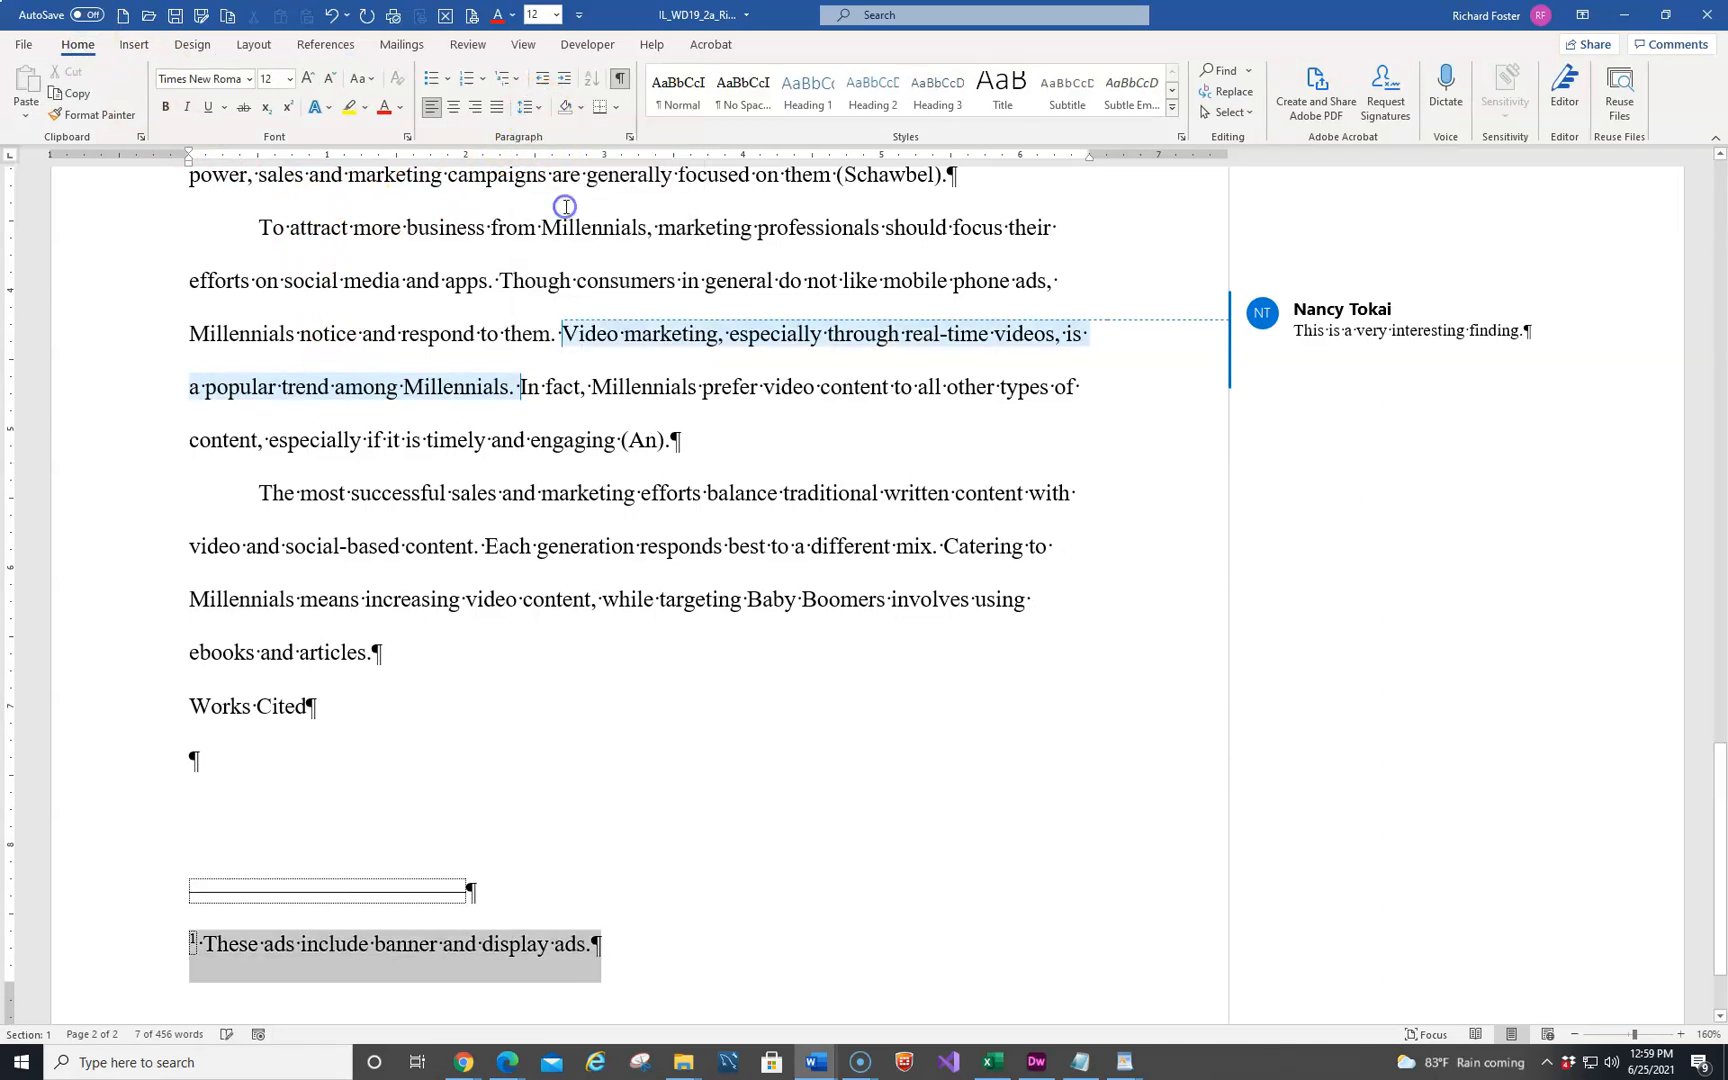
{"action": "left_click", "coordinate": [608, 214]}
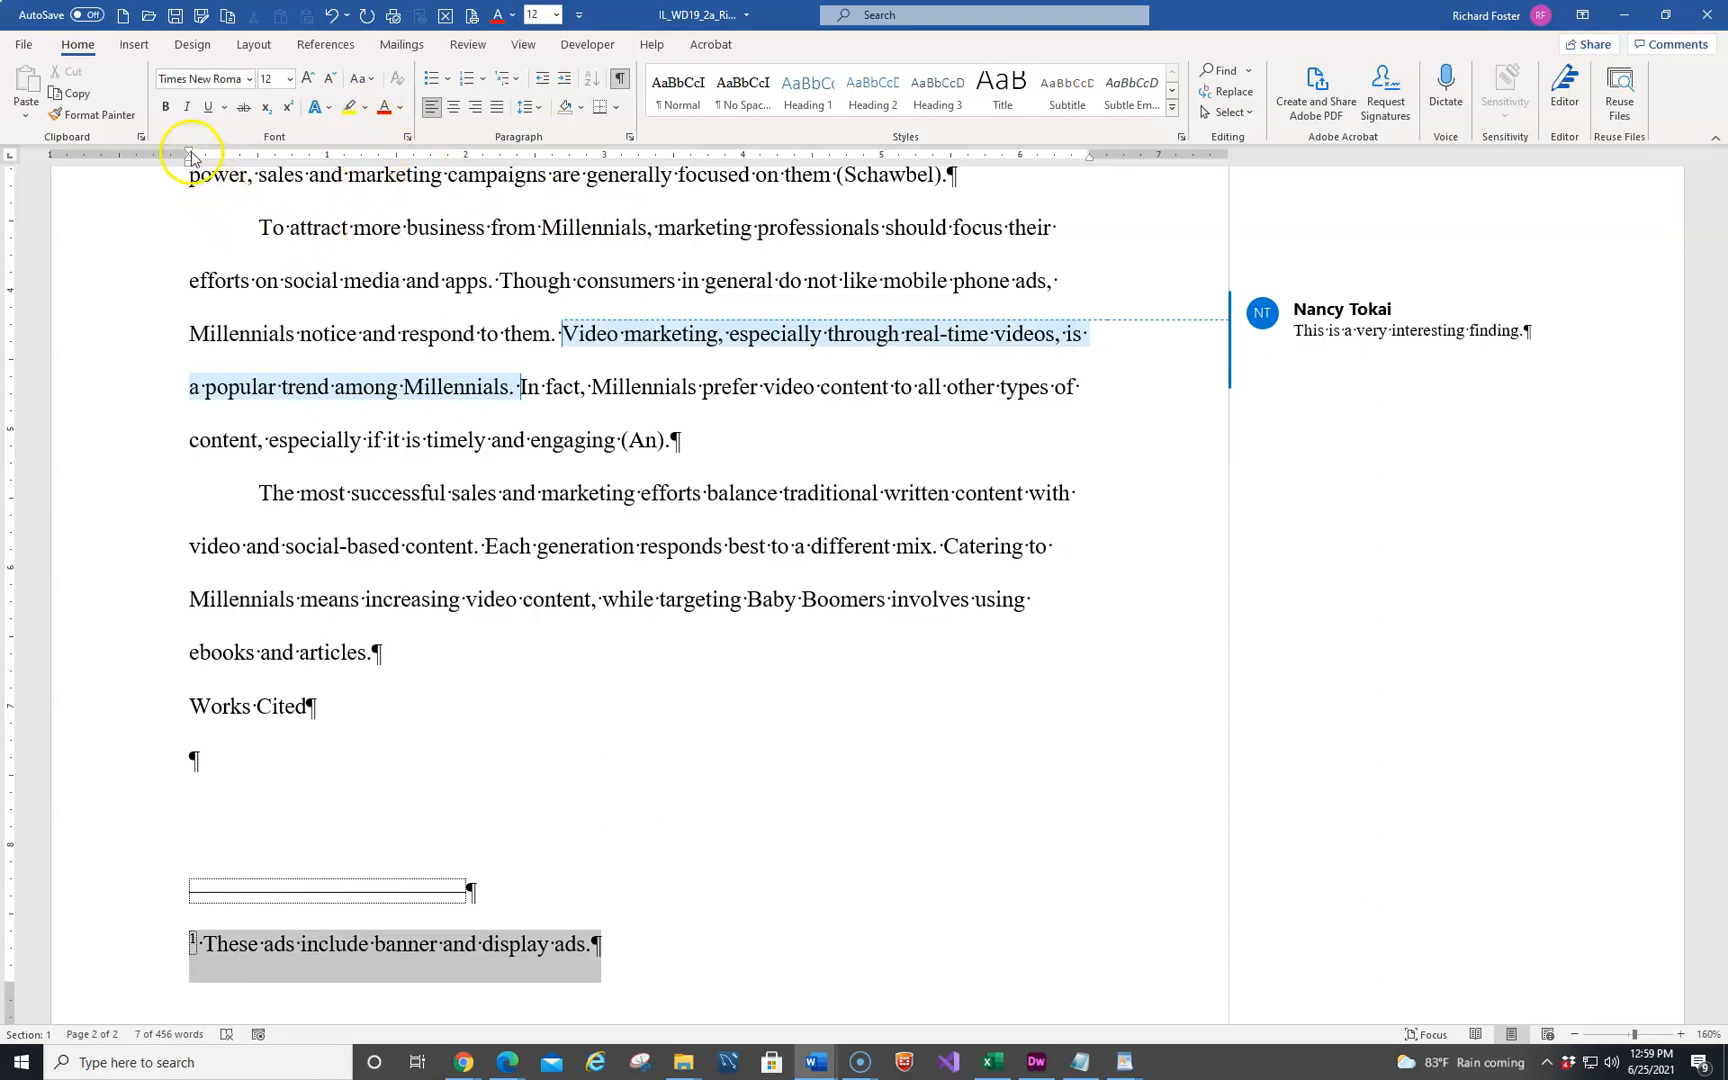
{"action": "left_click_drag", "start_coordinate": [190, 155], "coordinate": [262, 155]}
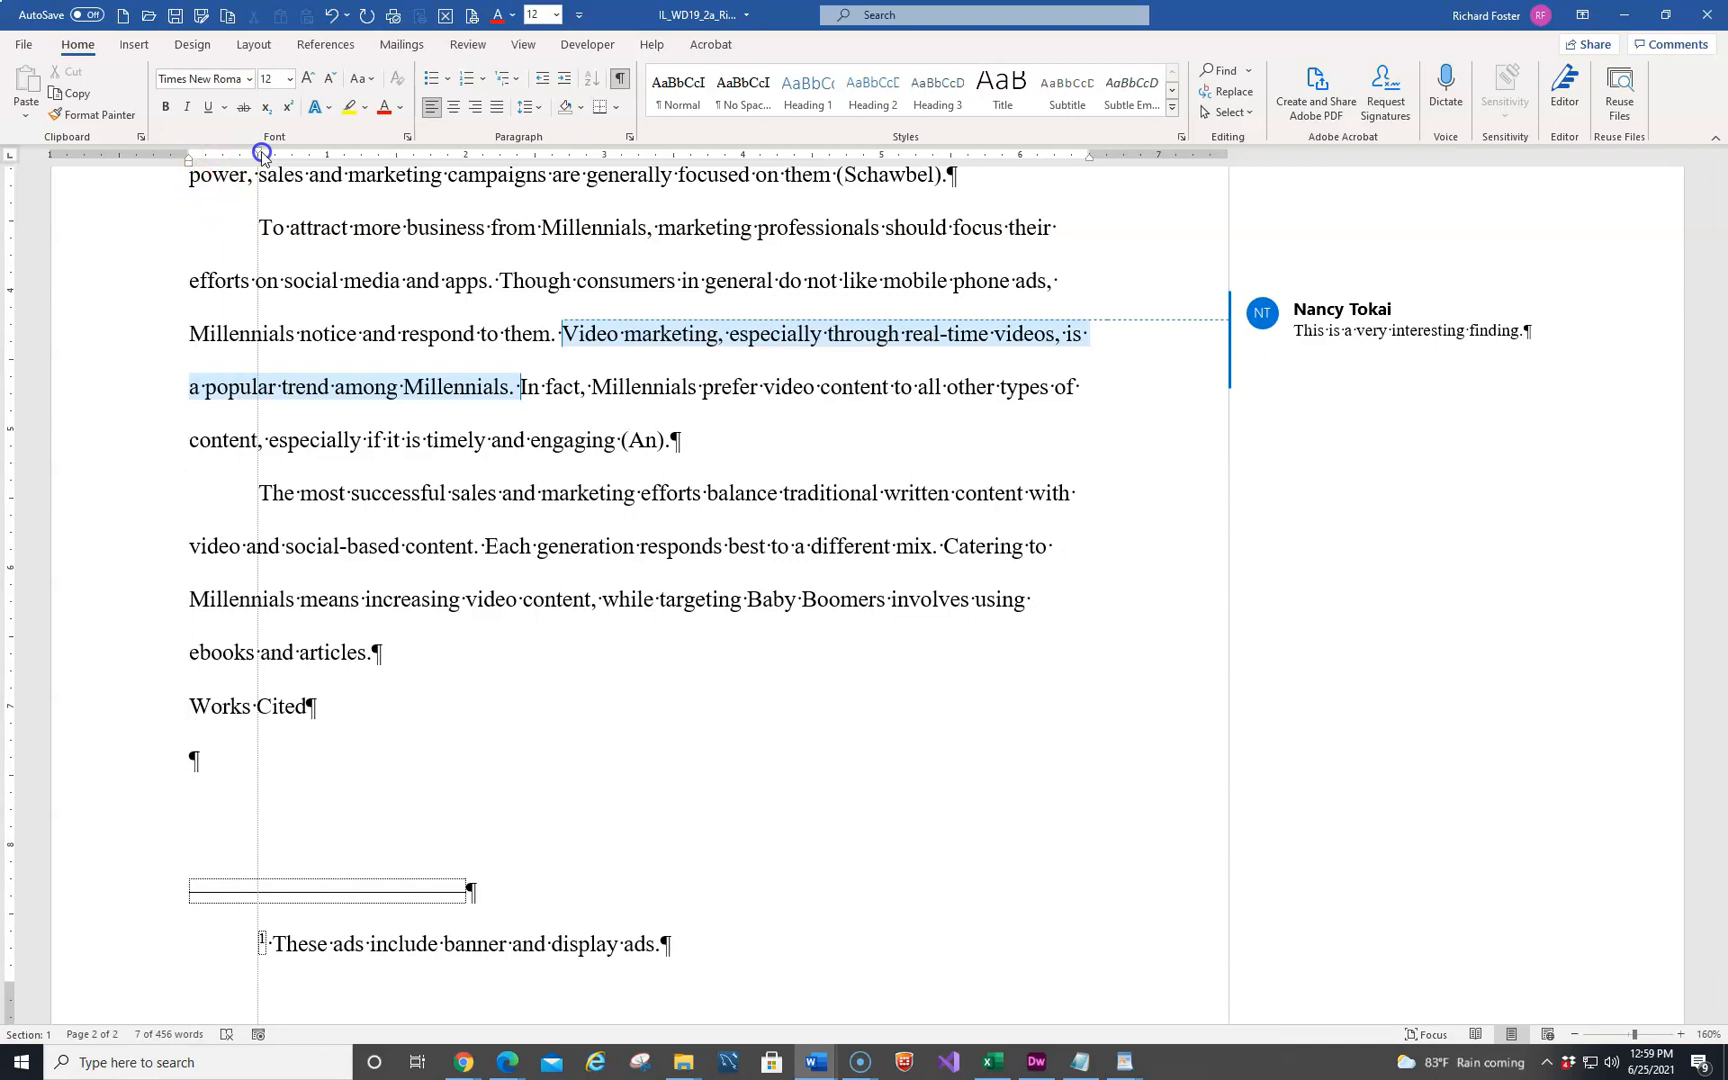
{"action": "left_click_drag", "start_coordinate": [261, 156], "coordinate": [262, 155]}
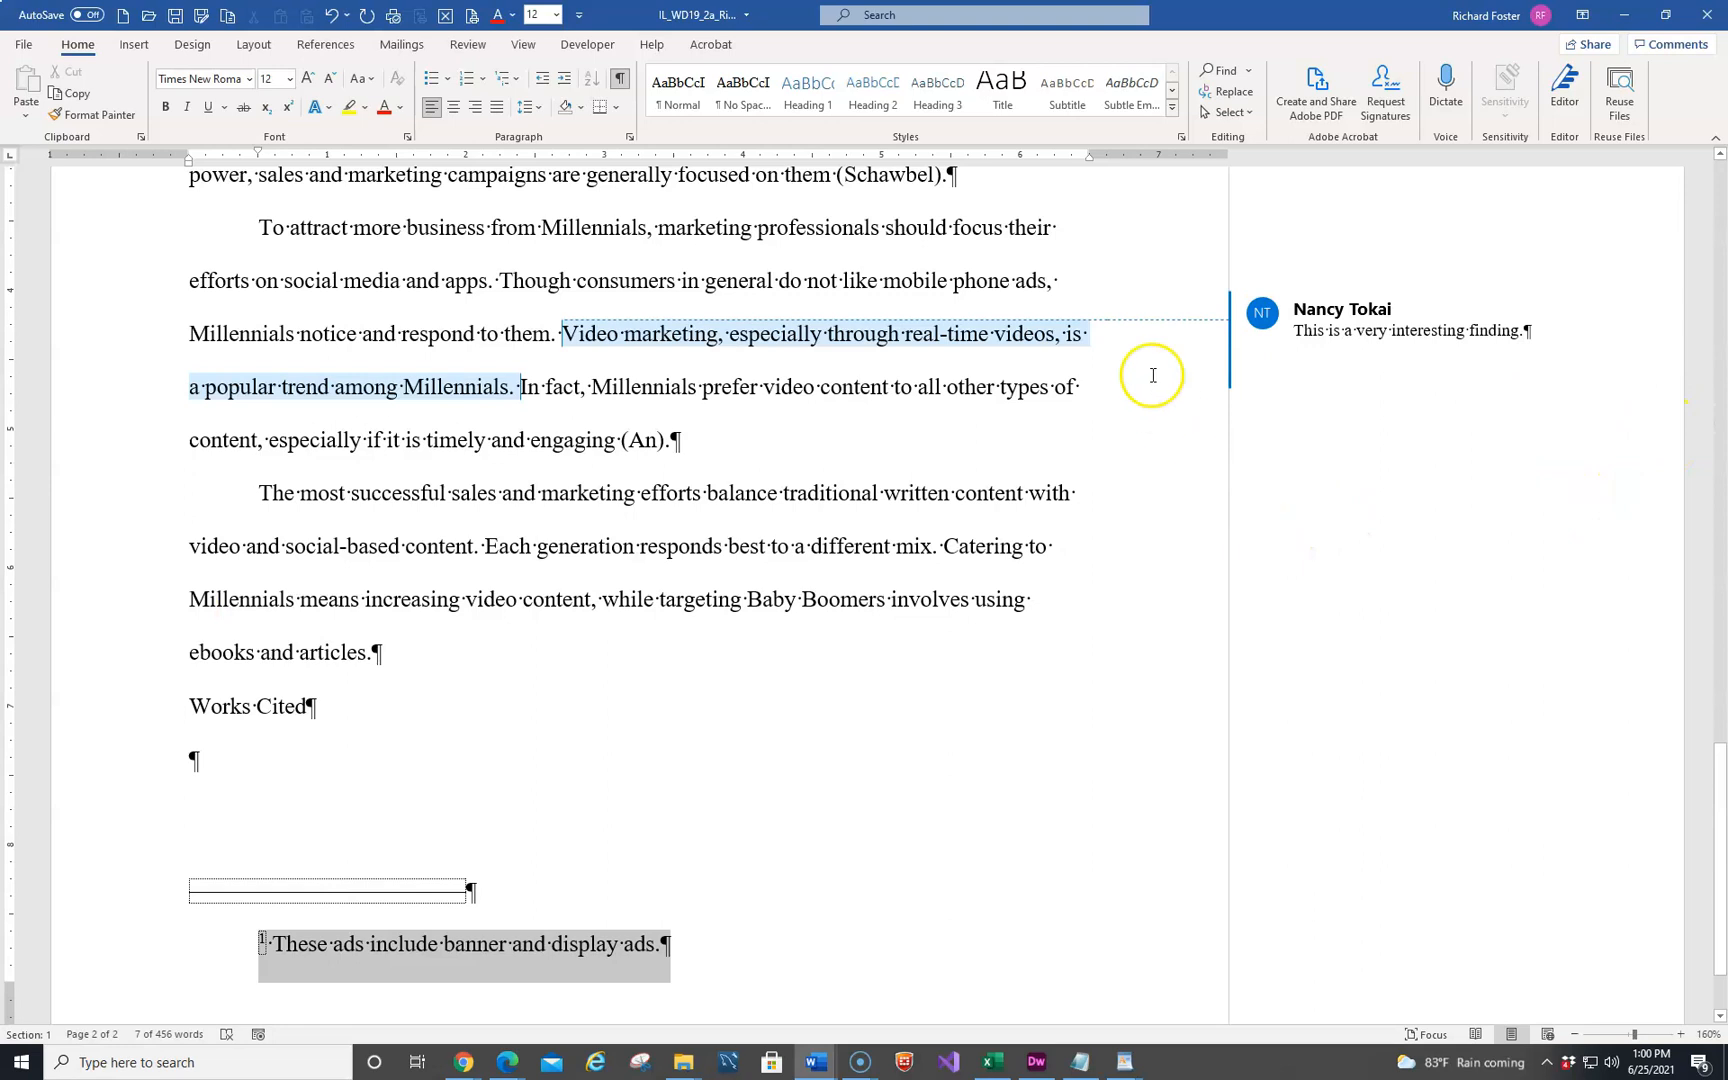
Switch the review display of the document to No Markup
{"action": "left_click", "coordinate": [1387, 356]}
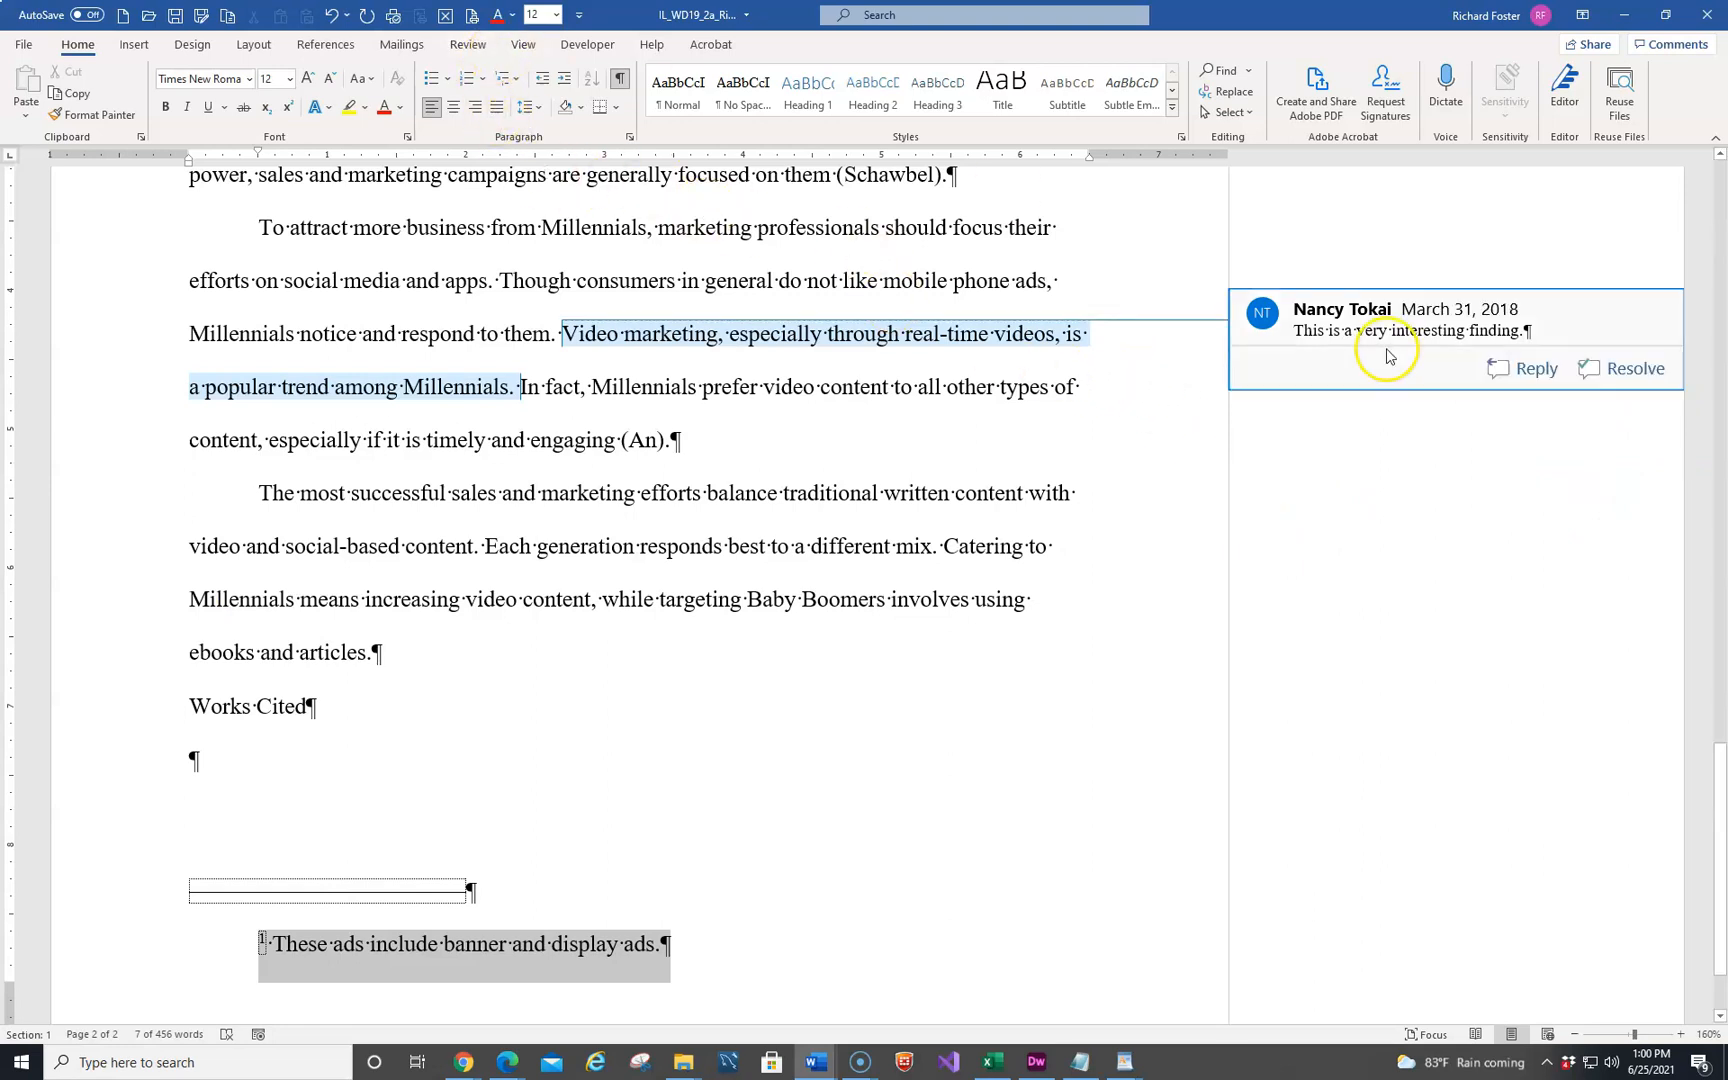
{"action": "left_click", "coordinate": [466, 45]}
{"action": "left_click", "coordinate": [768, 71]}
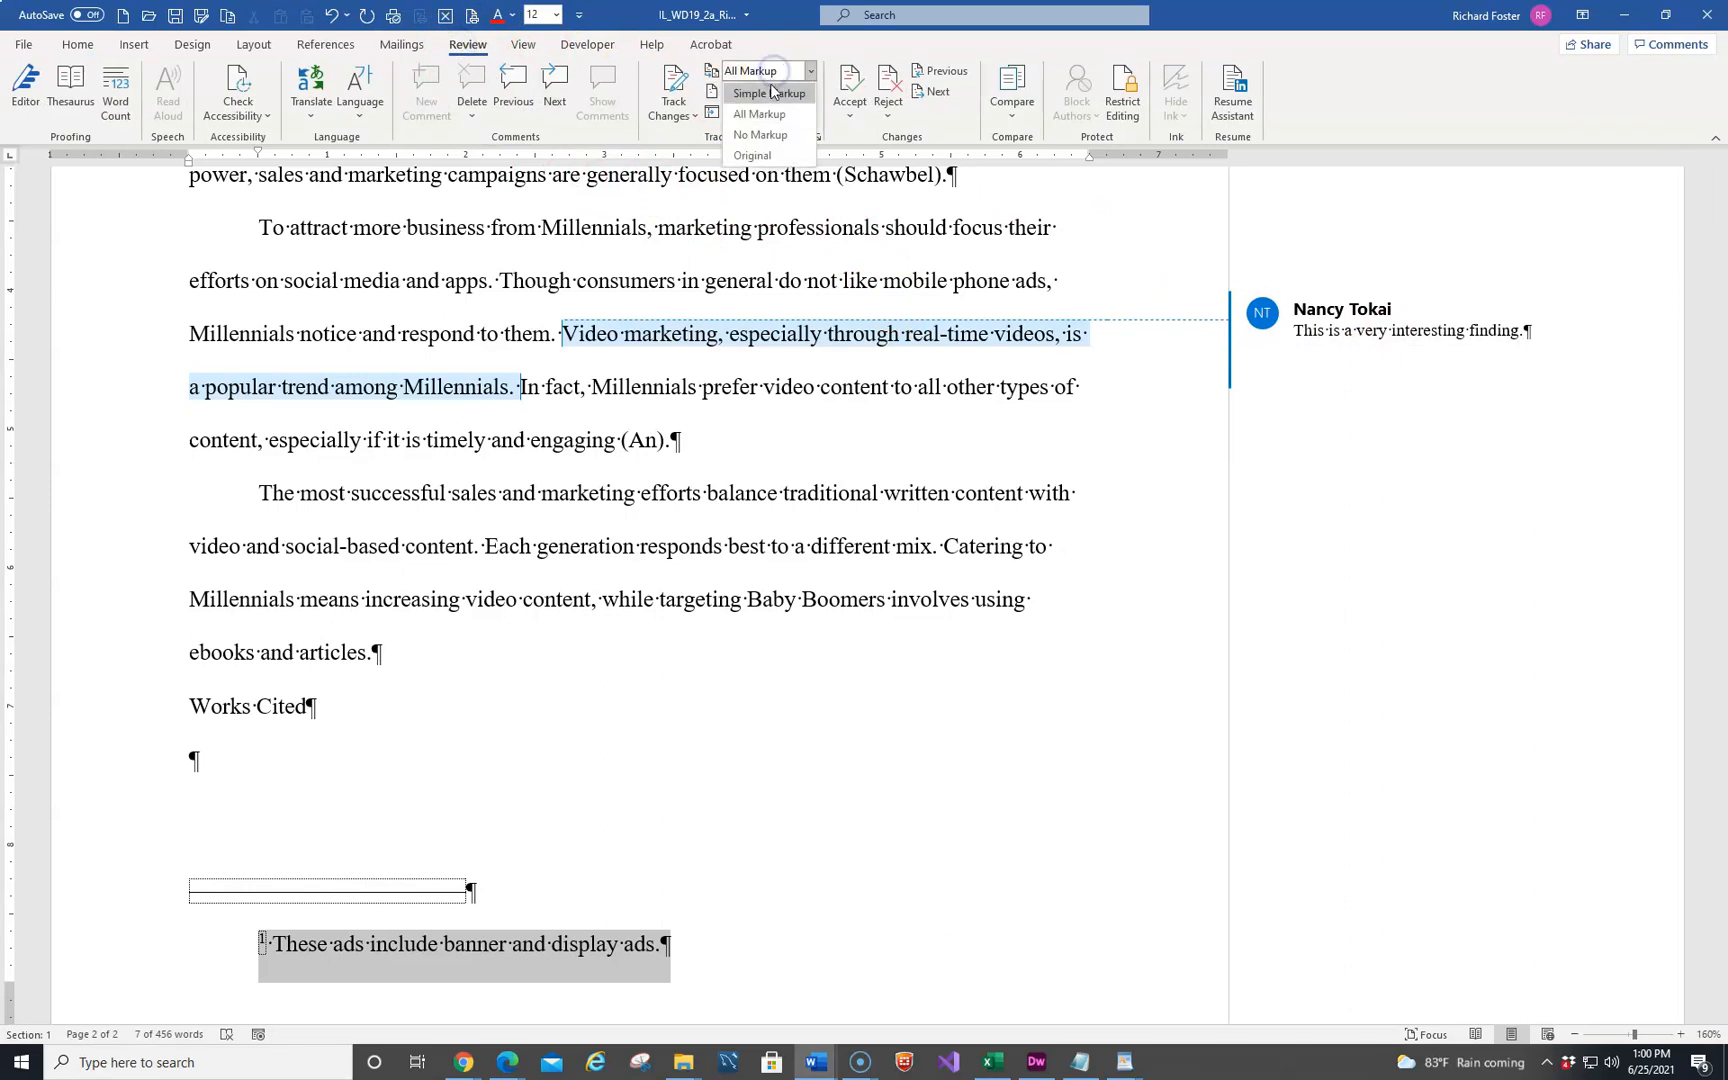
{"action": "left_click", "coordinate": [760, 134]}
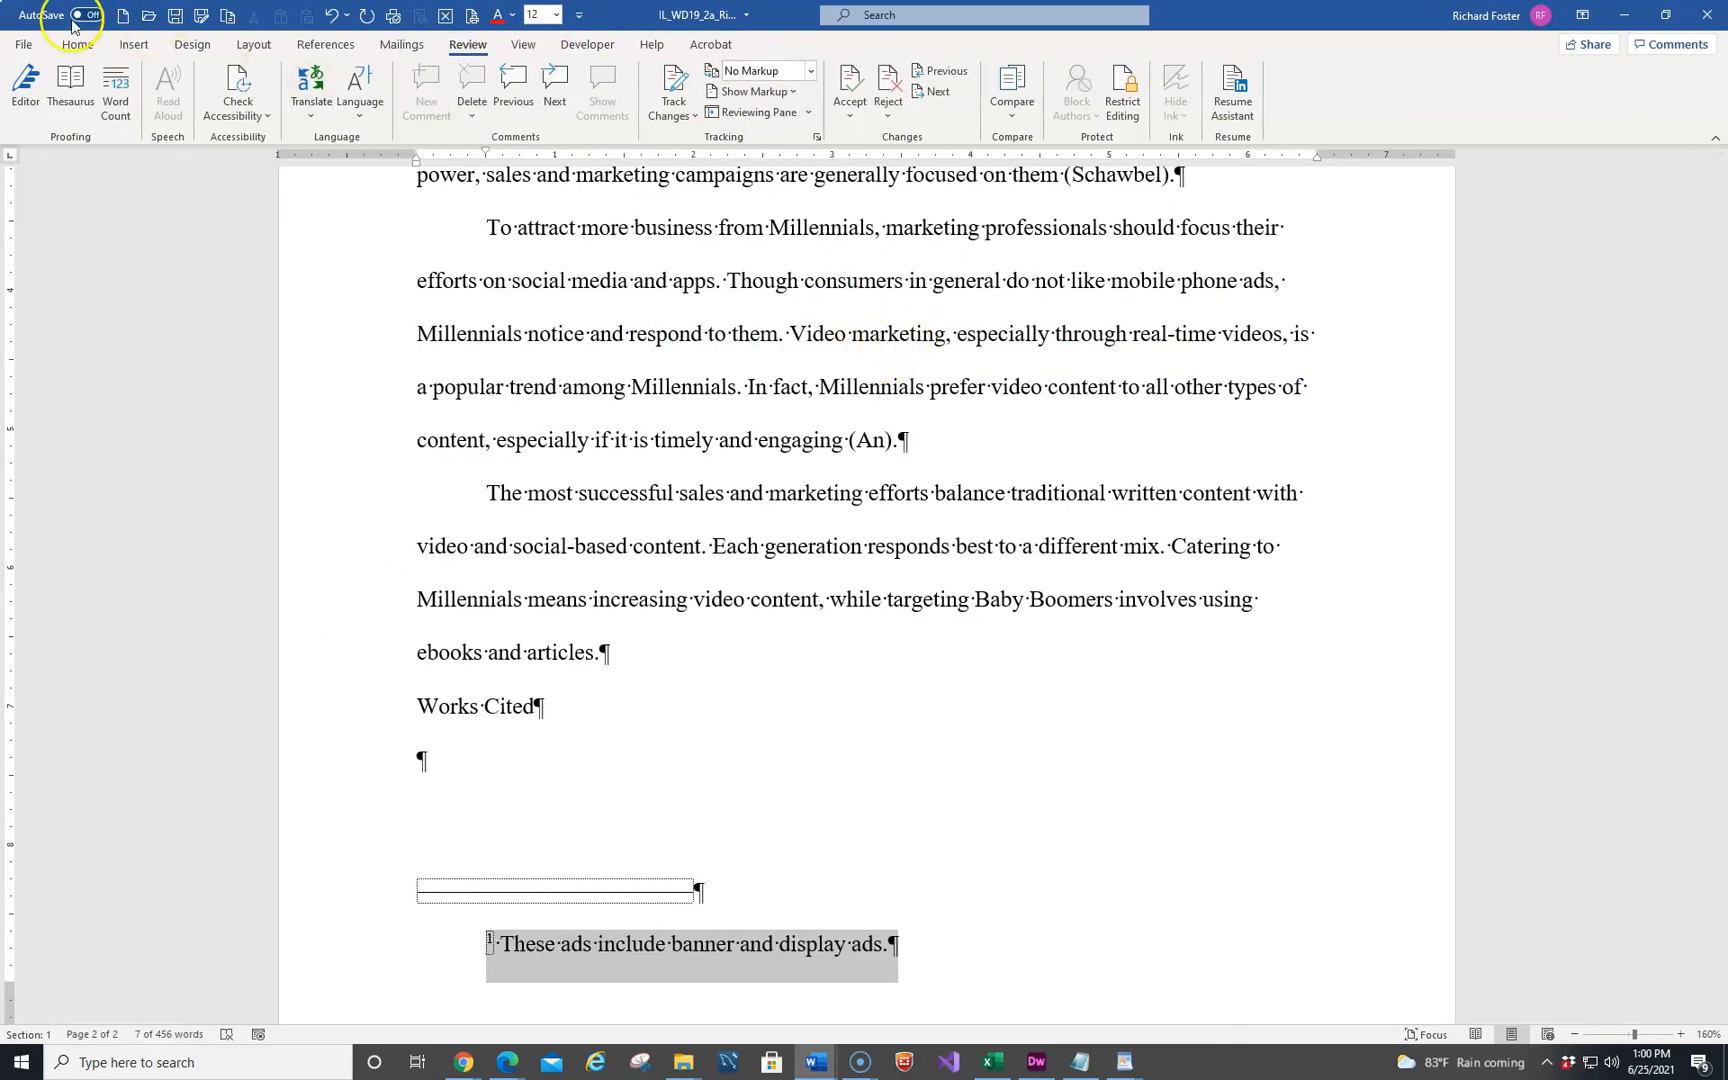
Try to replace all instances of "customers" with "consumers", extending the search beyond the selected footnote
{"action": "left_click", "coordinate": [60, 44]}
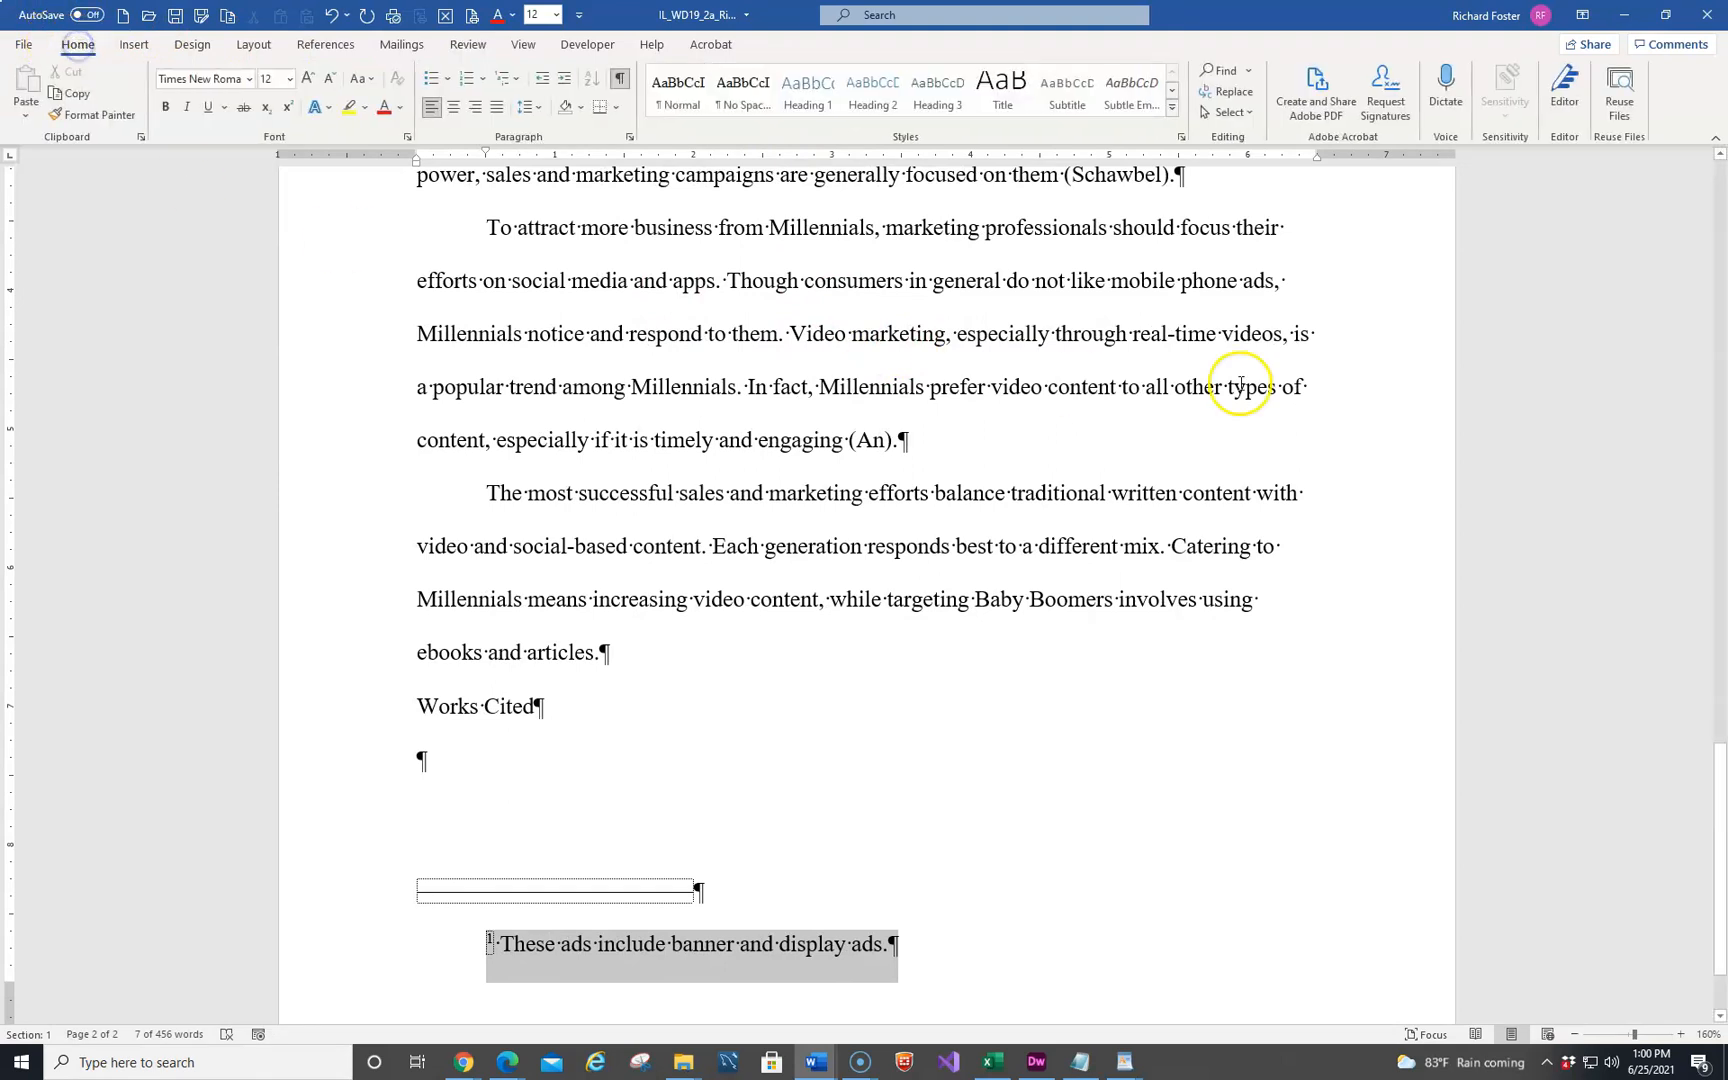
{"action": "left_click", "coordinate": [1238, 100]}
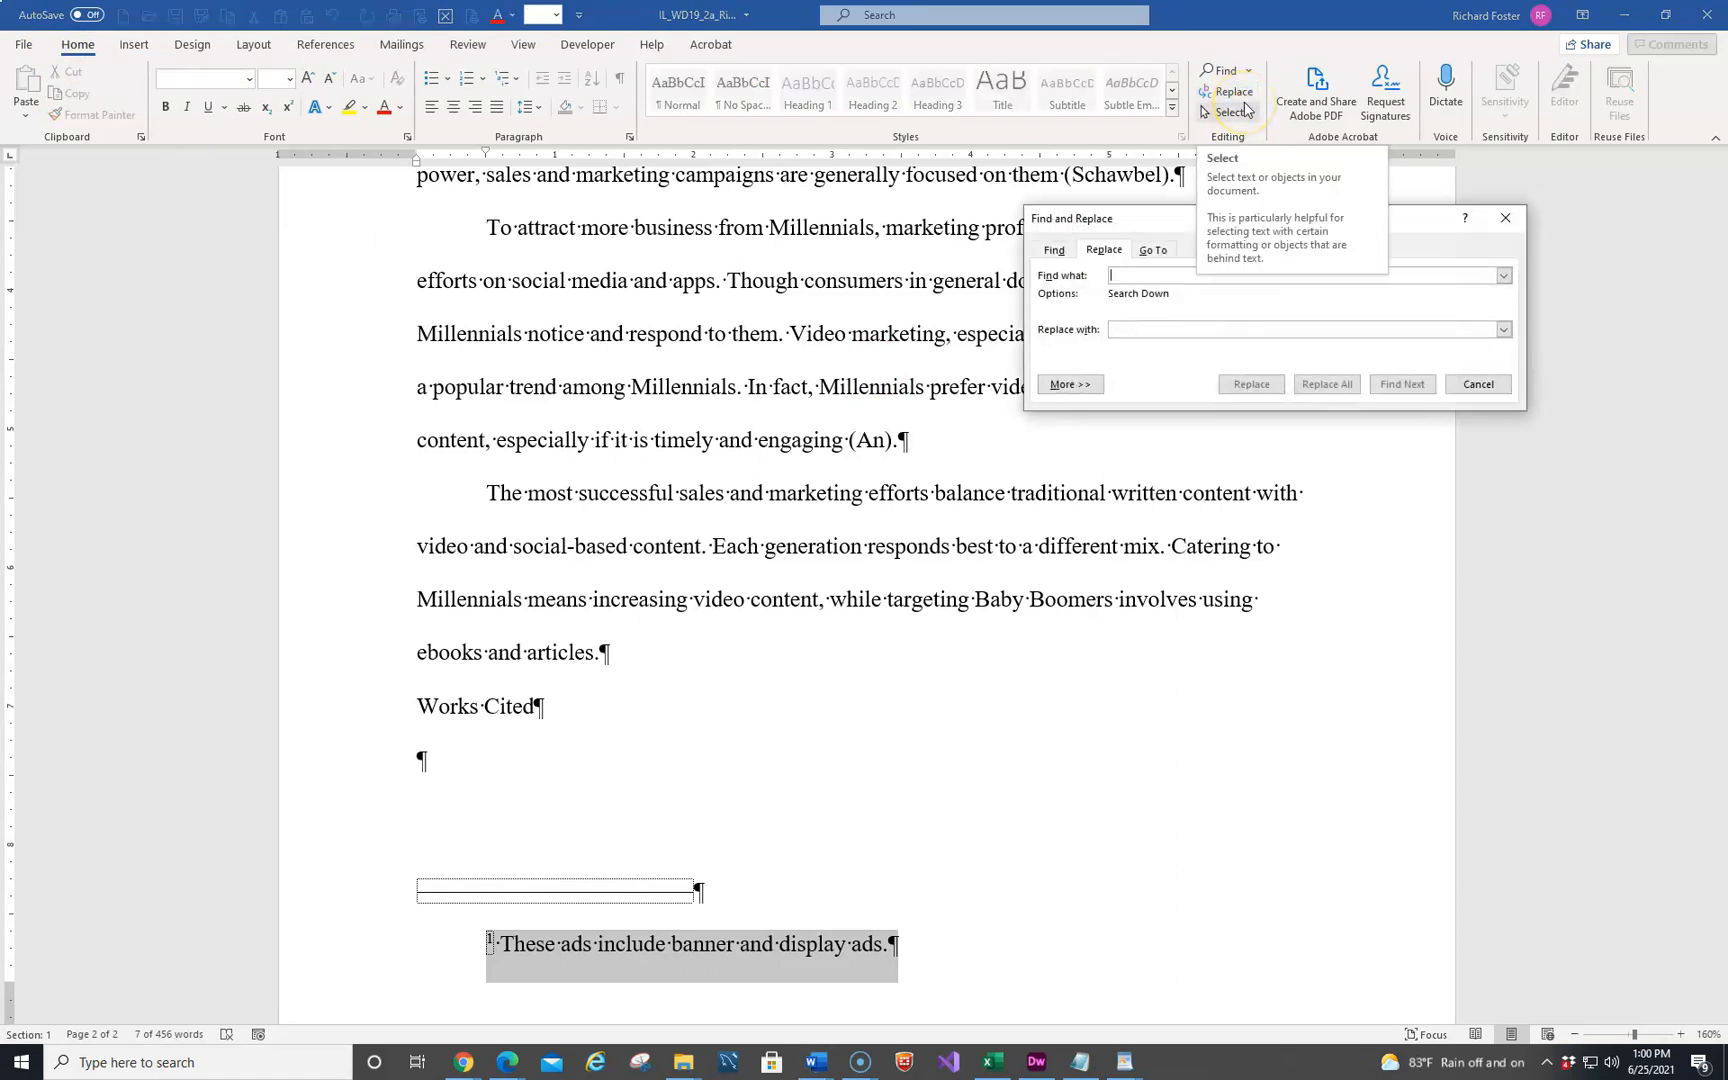
{"action": "type", "text": "consumers"}
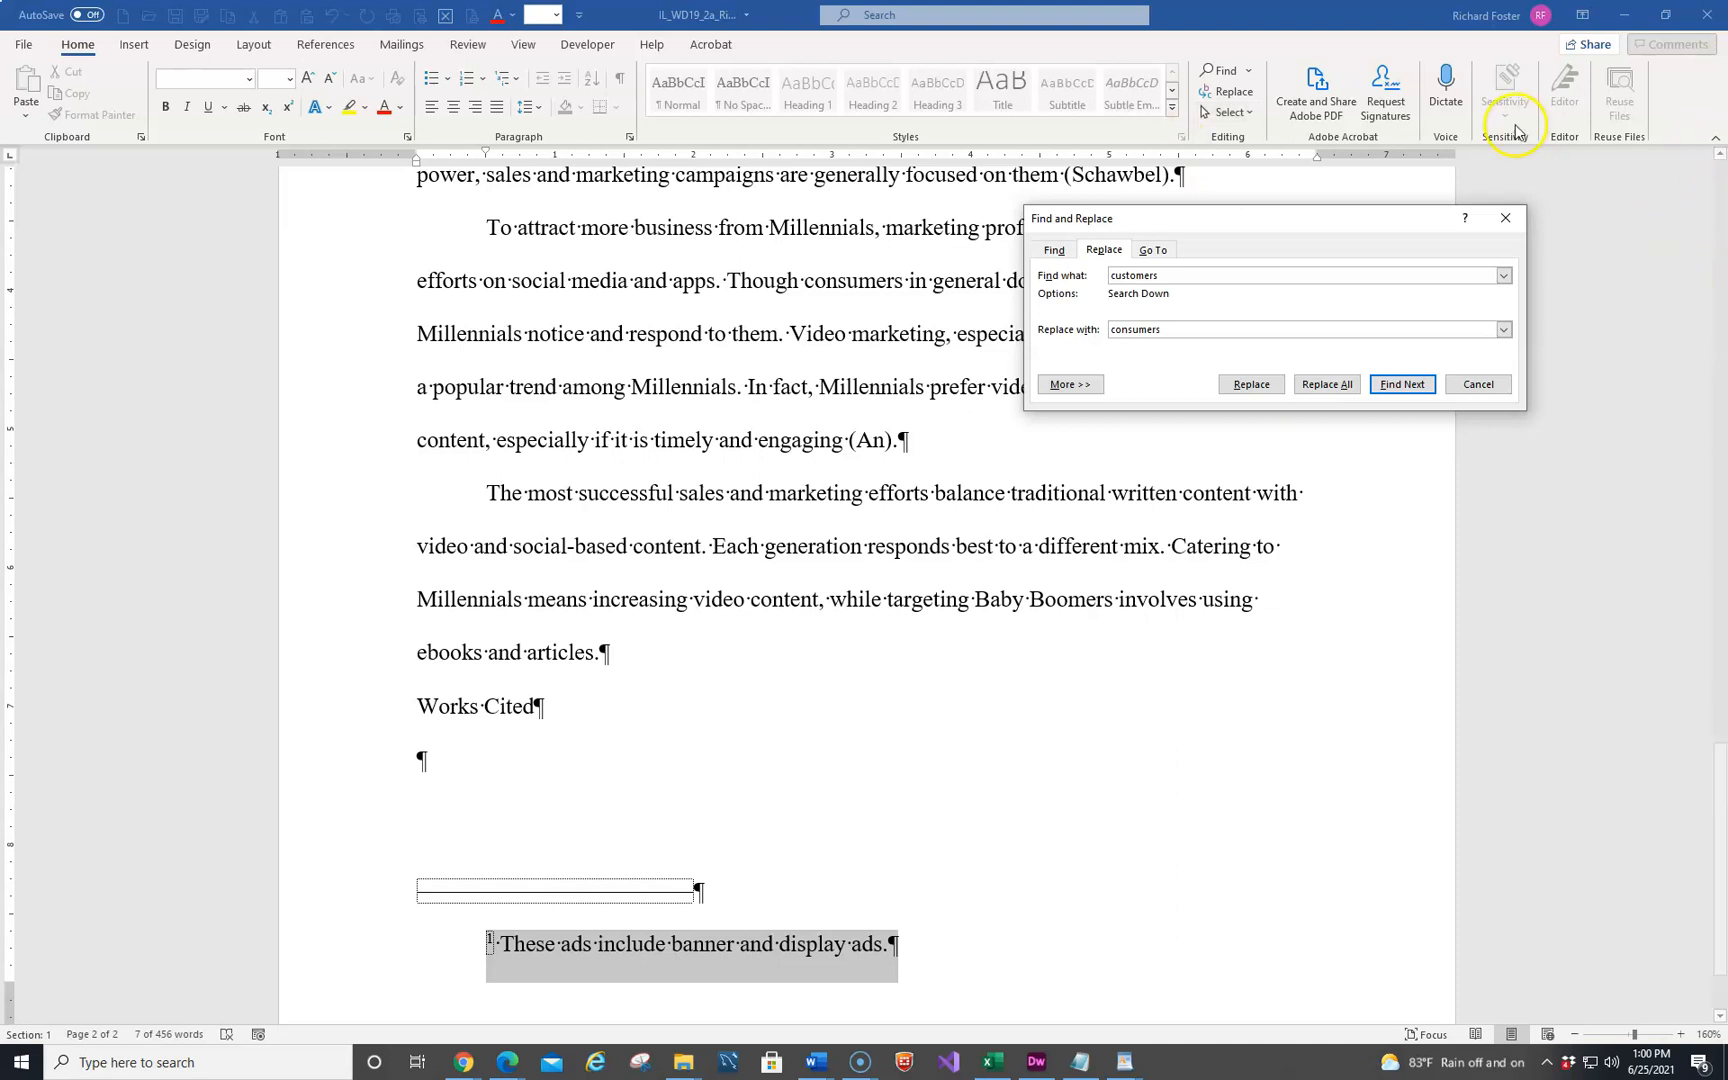
{"action": "left_click", "coordinate": [1320, 387]}
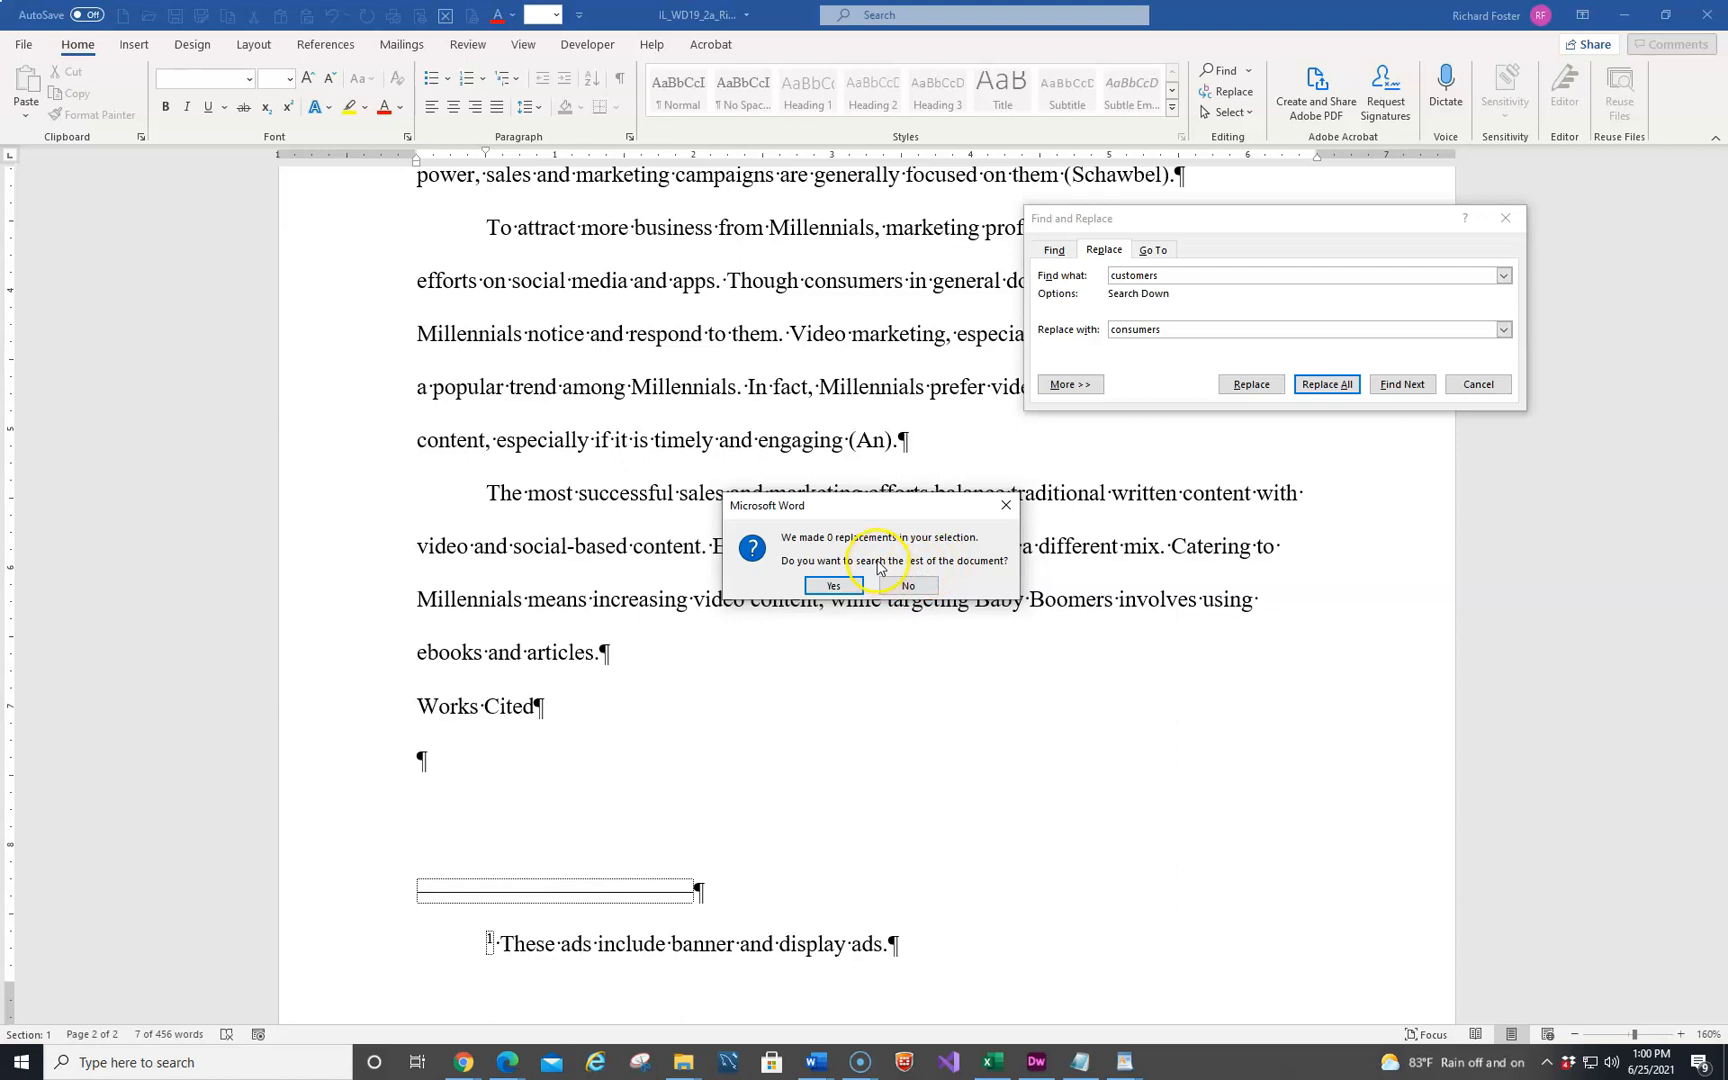
{"action": "left_click", "coordinate": [833, 588]}
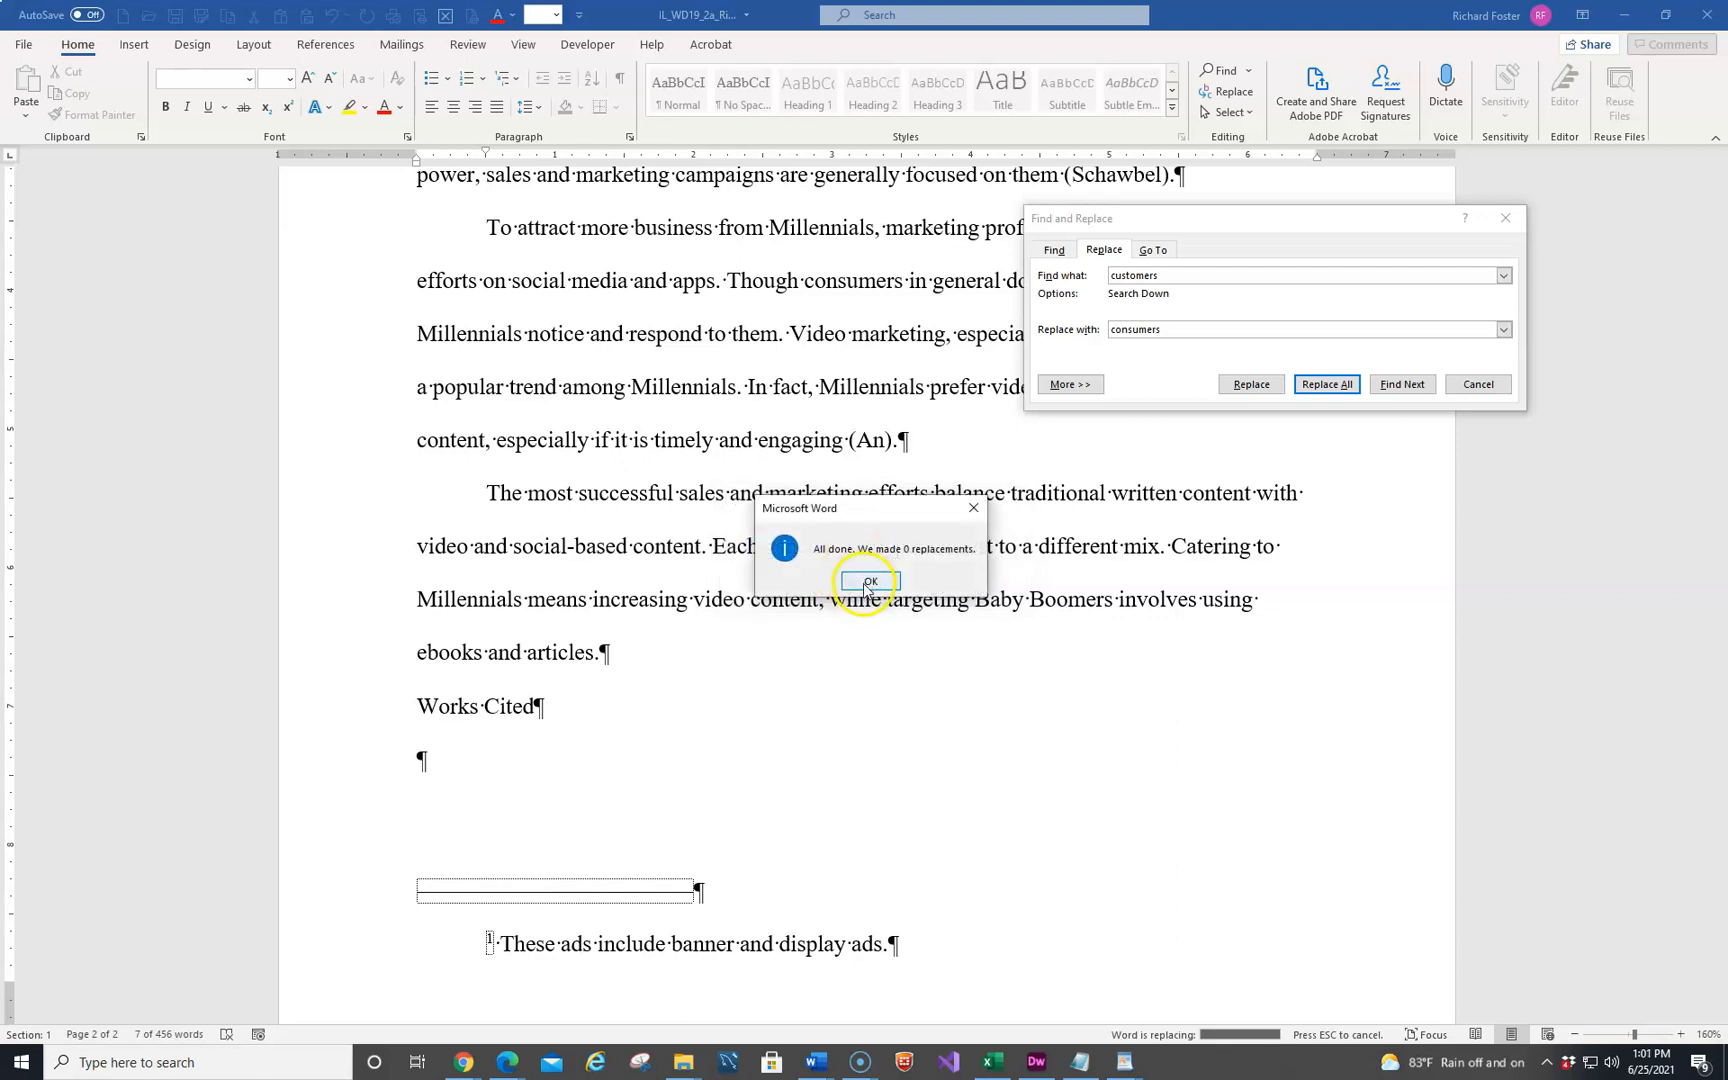
{"action": "left_click", "coordinate": [865, 584]}
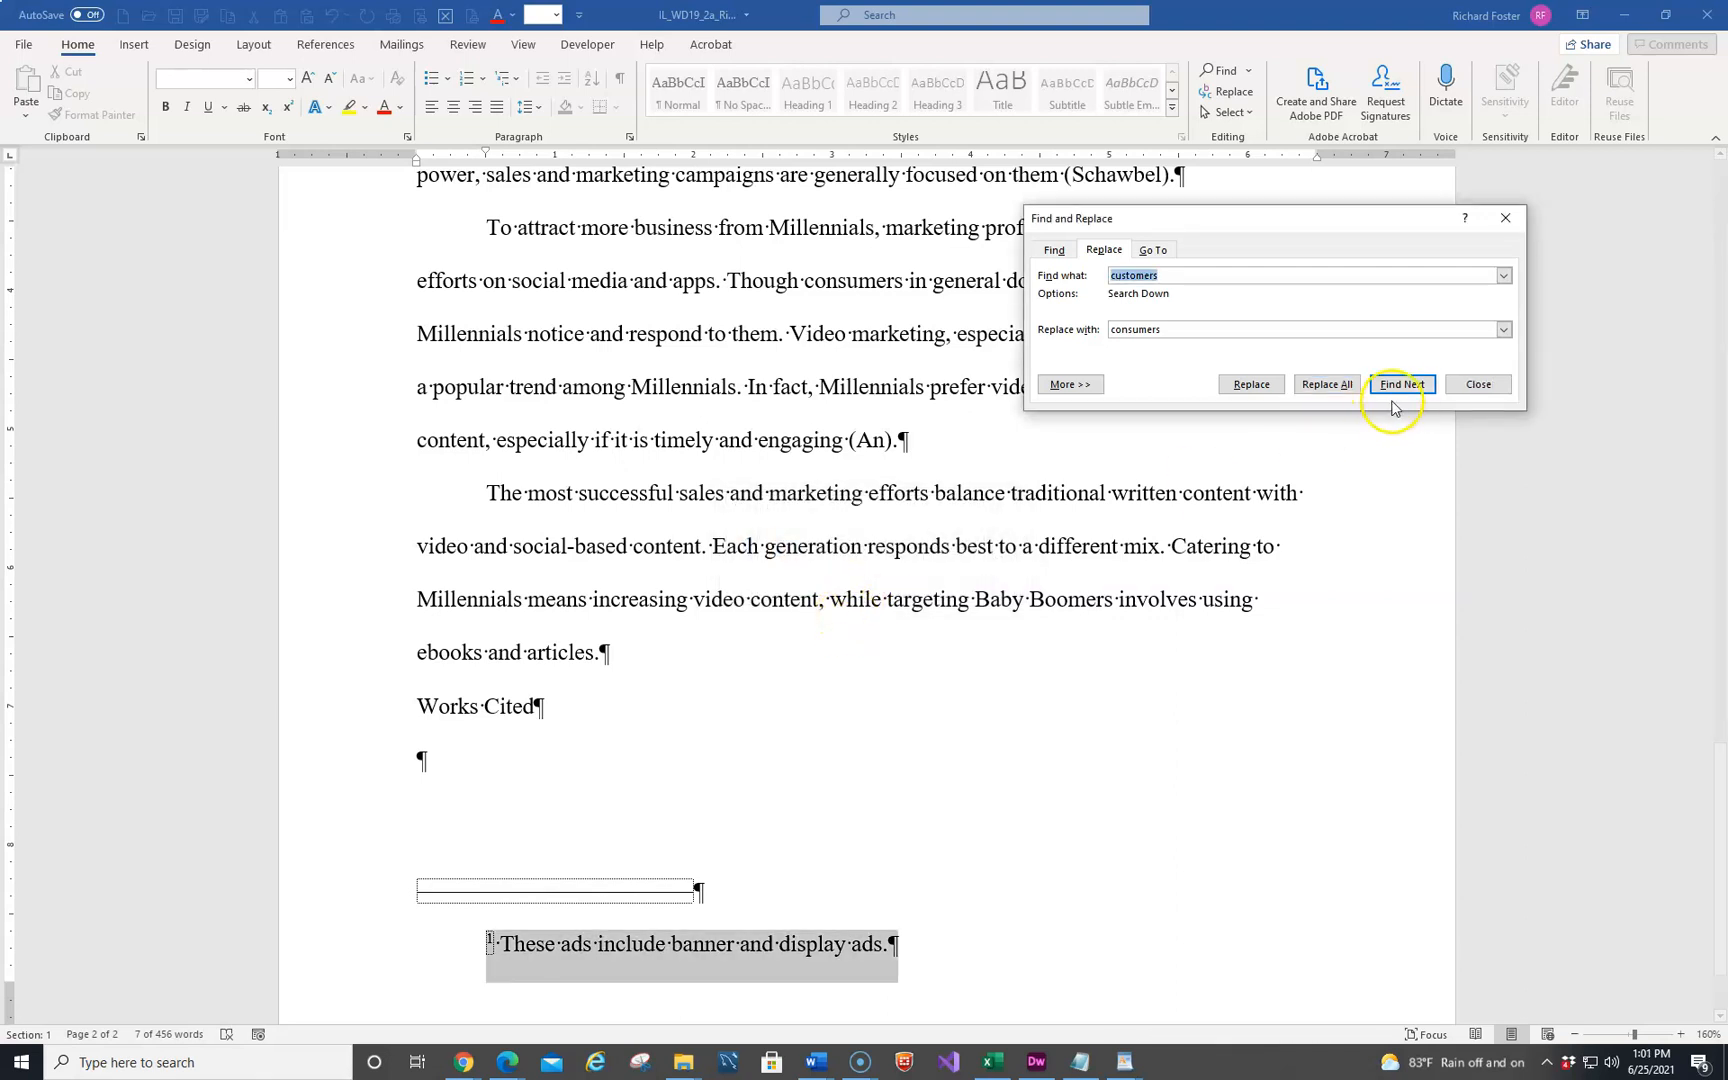
Run the replacement of all "customers" with "consumers" again from the beginning of the paper's body text
{"action": "left_click", "coordinate": [655, 606]}
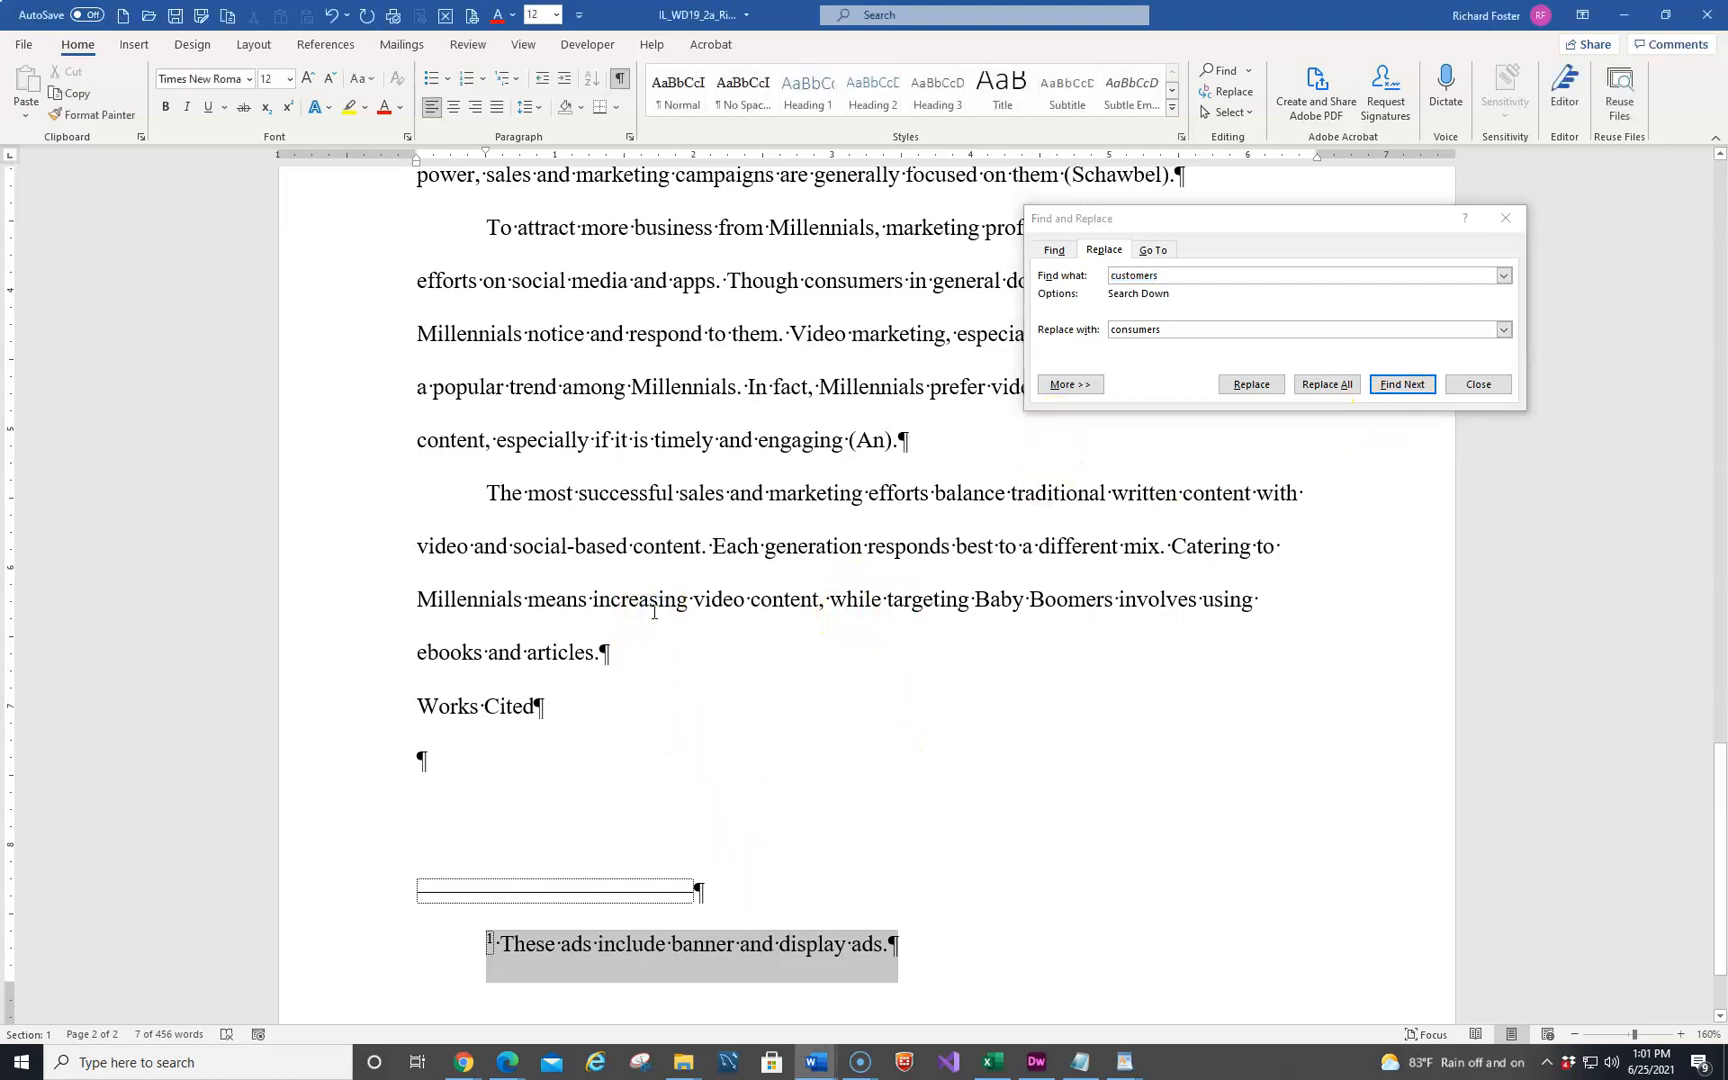
{"action": "key", "text": "ctrl+Home"}
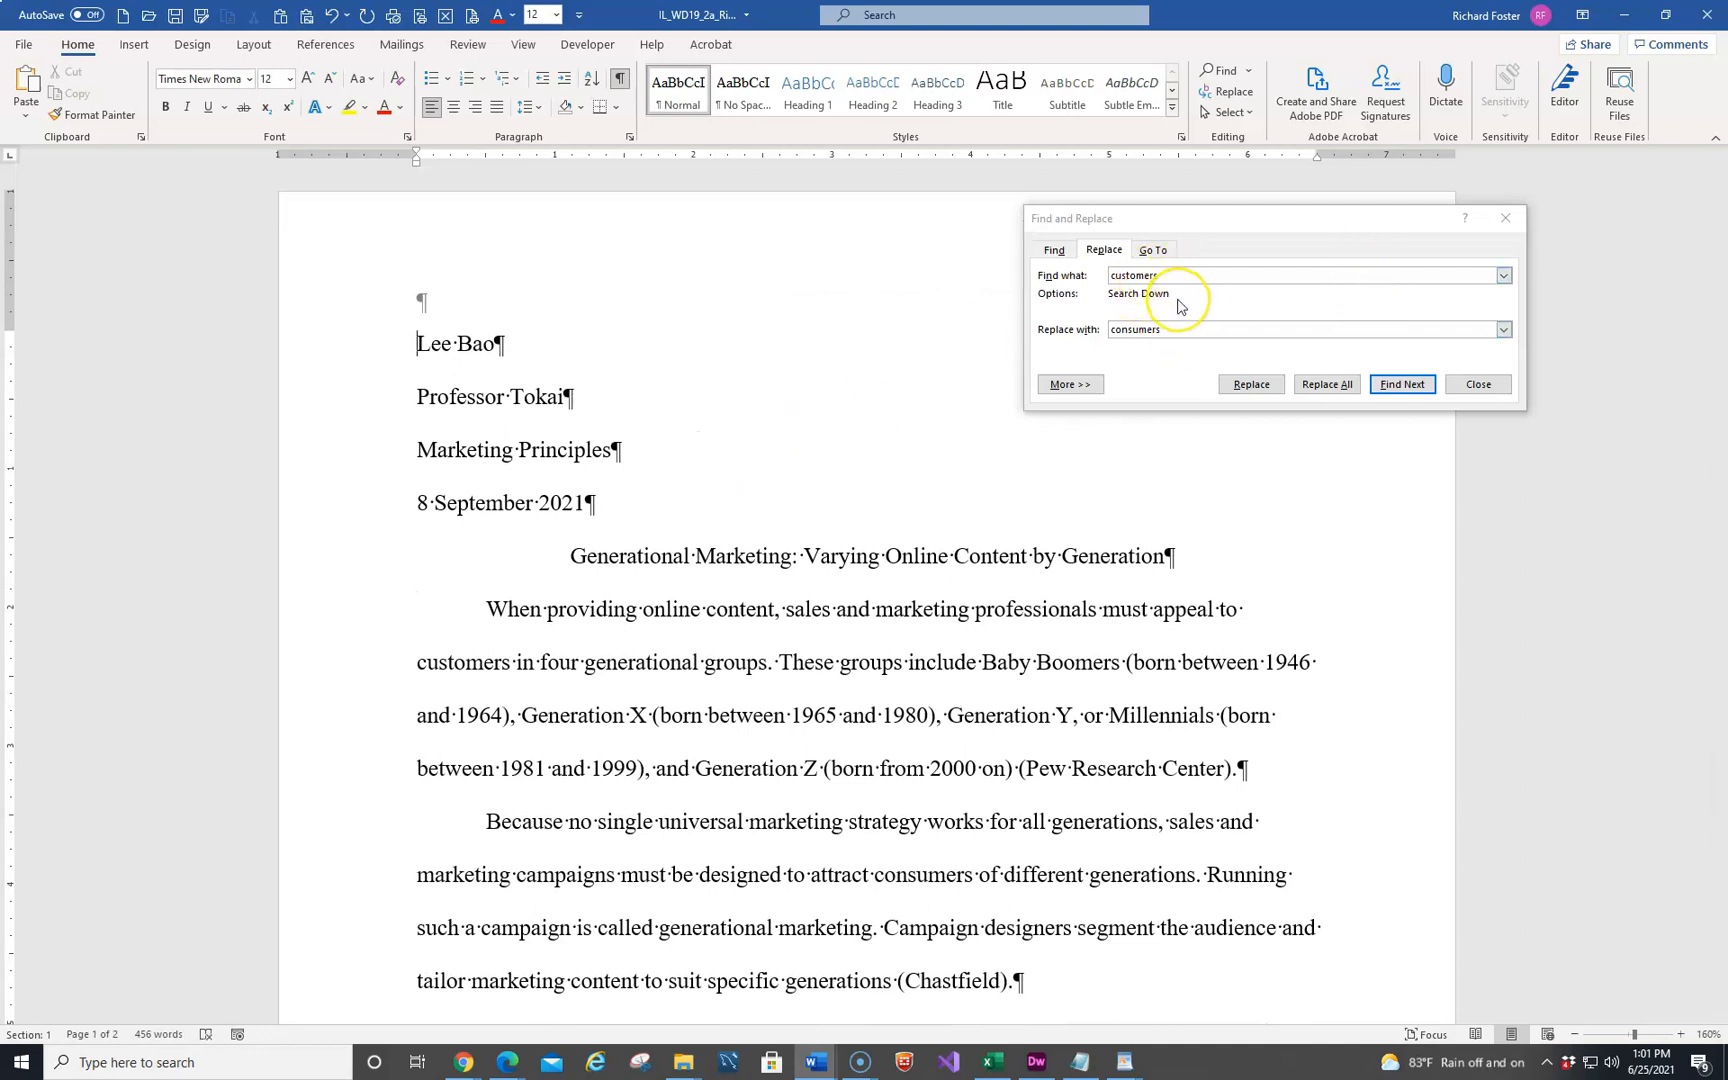
{"action": "left_click", "coordinate": [1307, 388]}
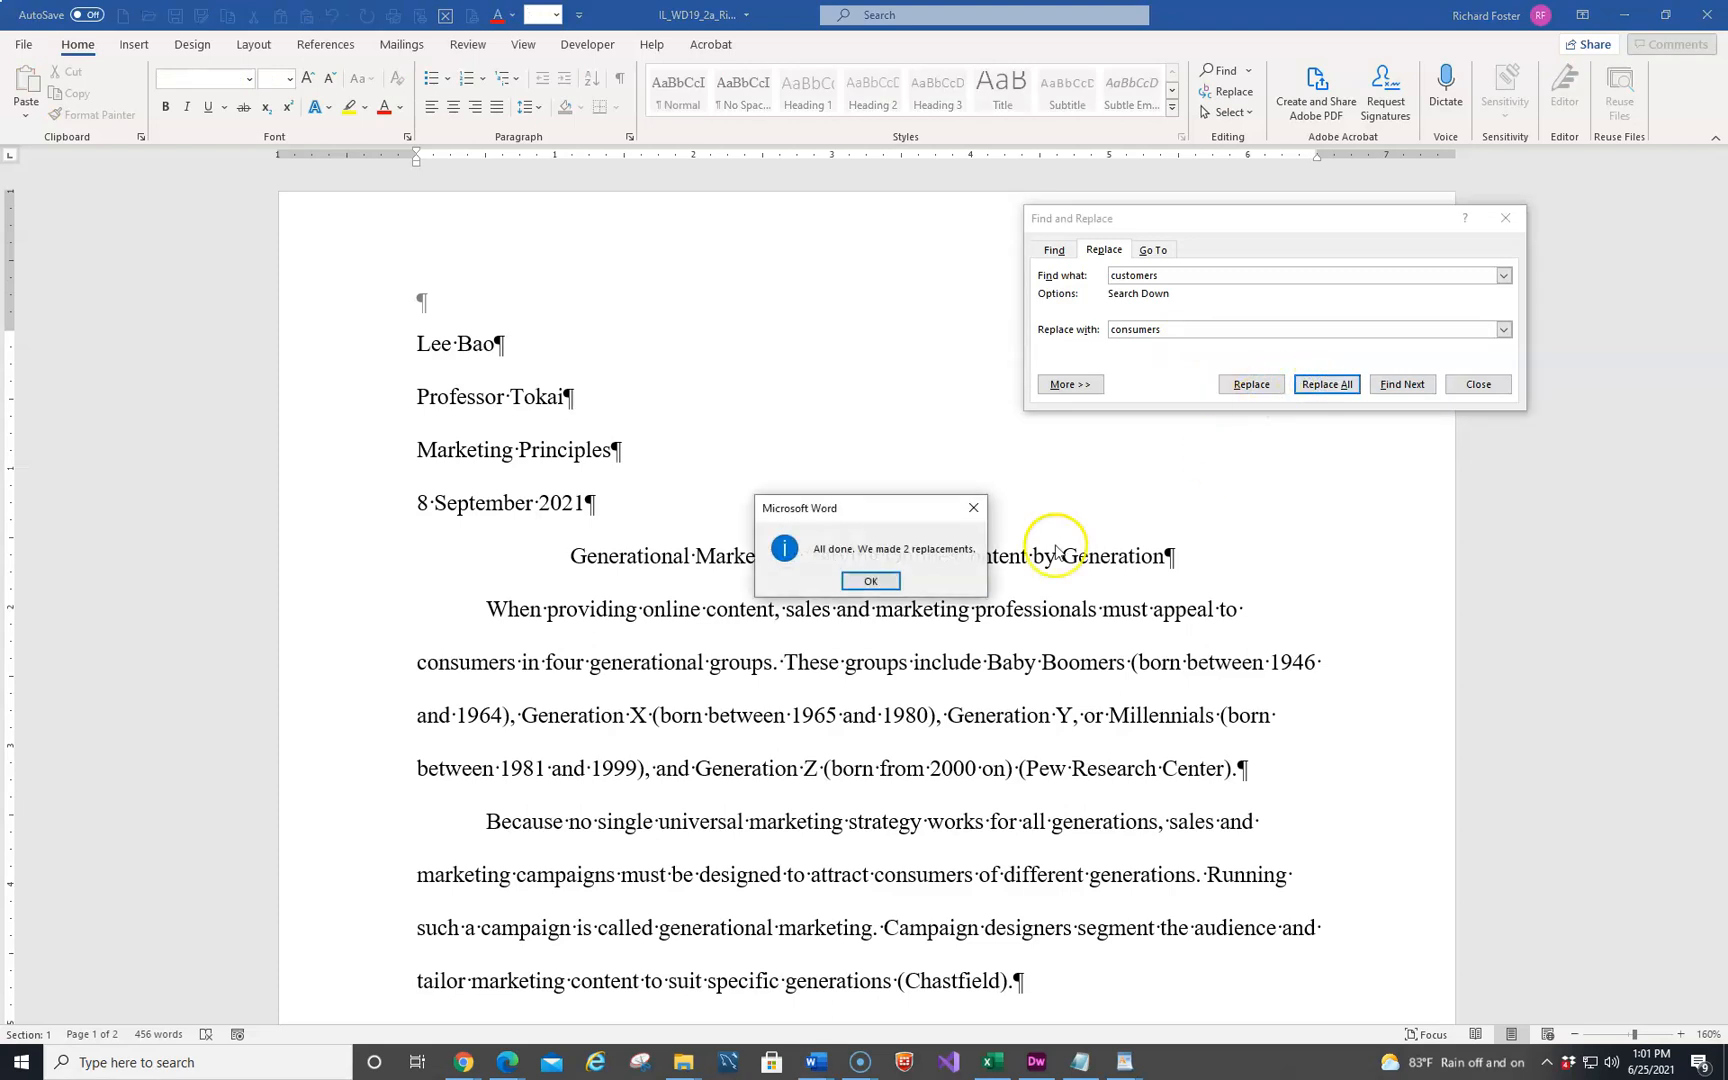
{"action": "left_click", "coordinate": [876, 582]}
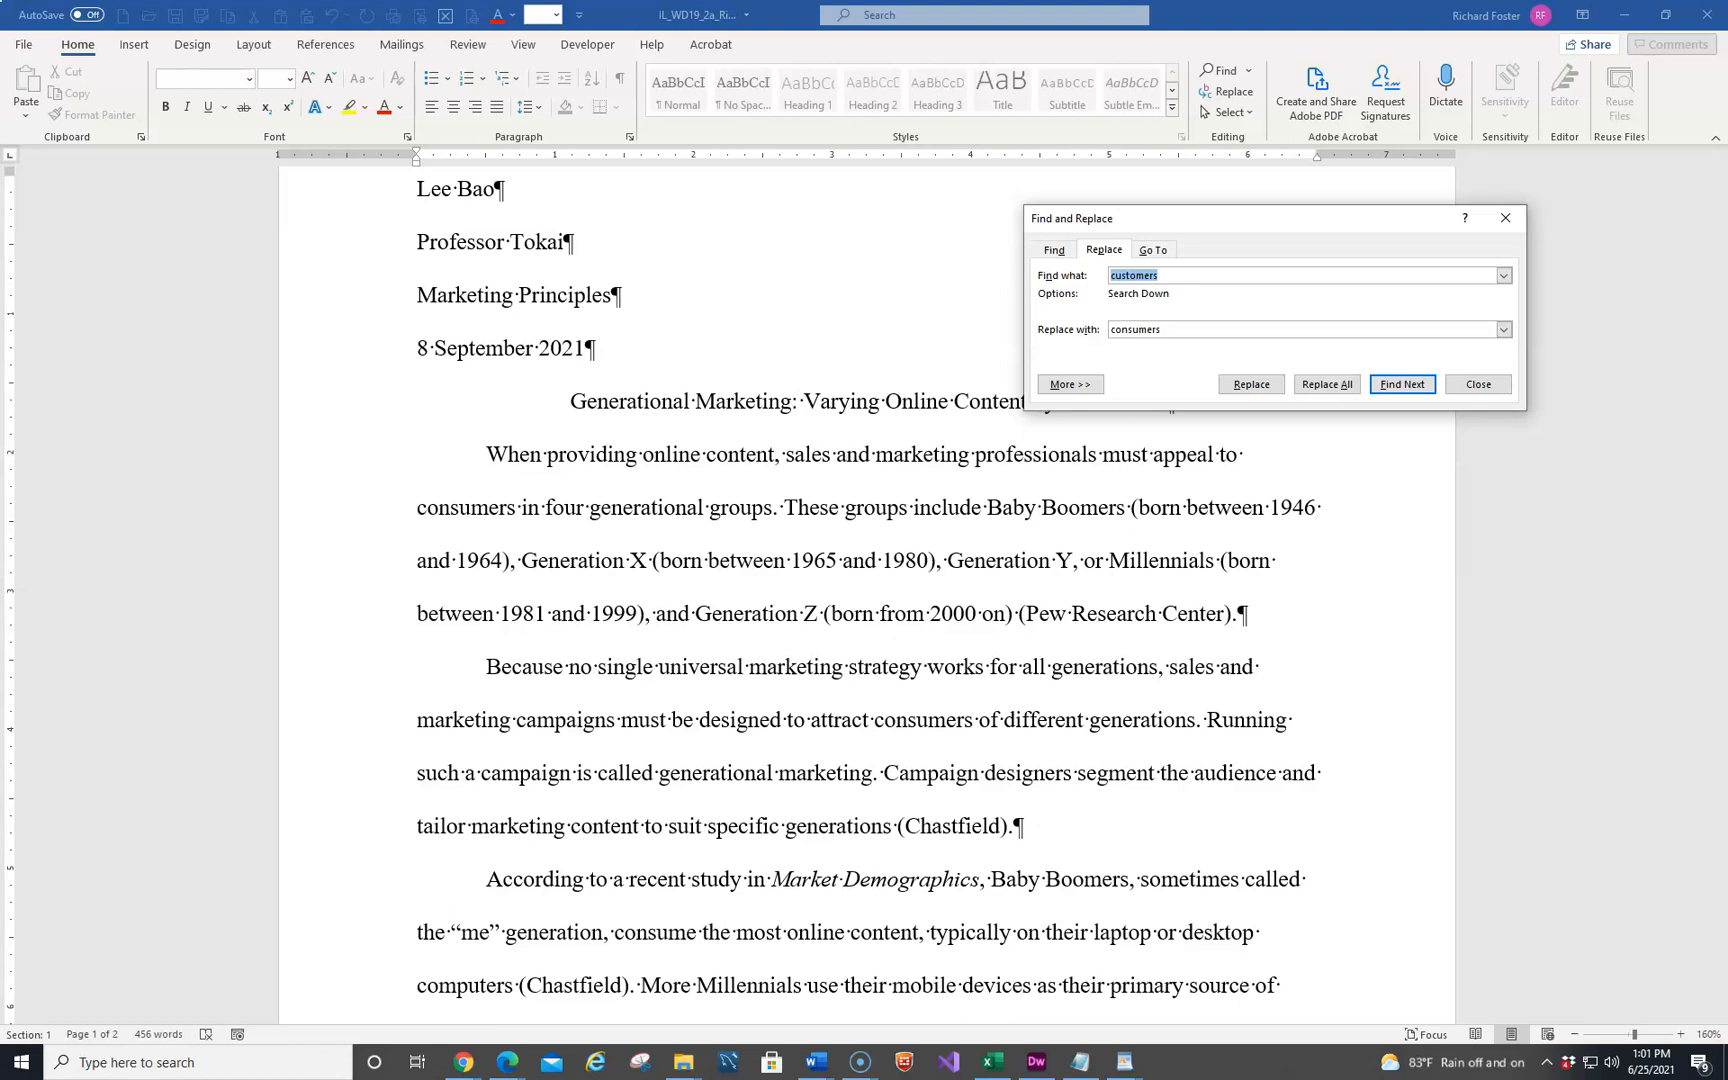
Set the review display back to All Markup and close the Find and Replace dialog
{"action": "scroll", "coordinate": [758, 785], "scroll_direction": "down", "scroll_amount": 3}
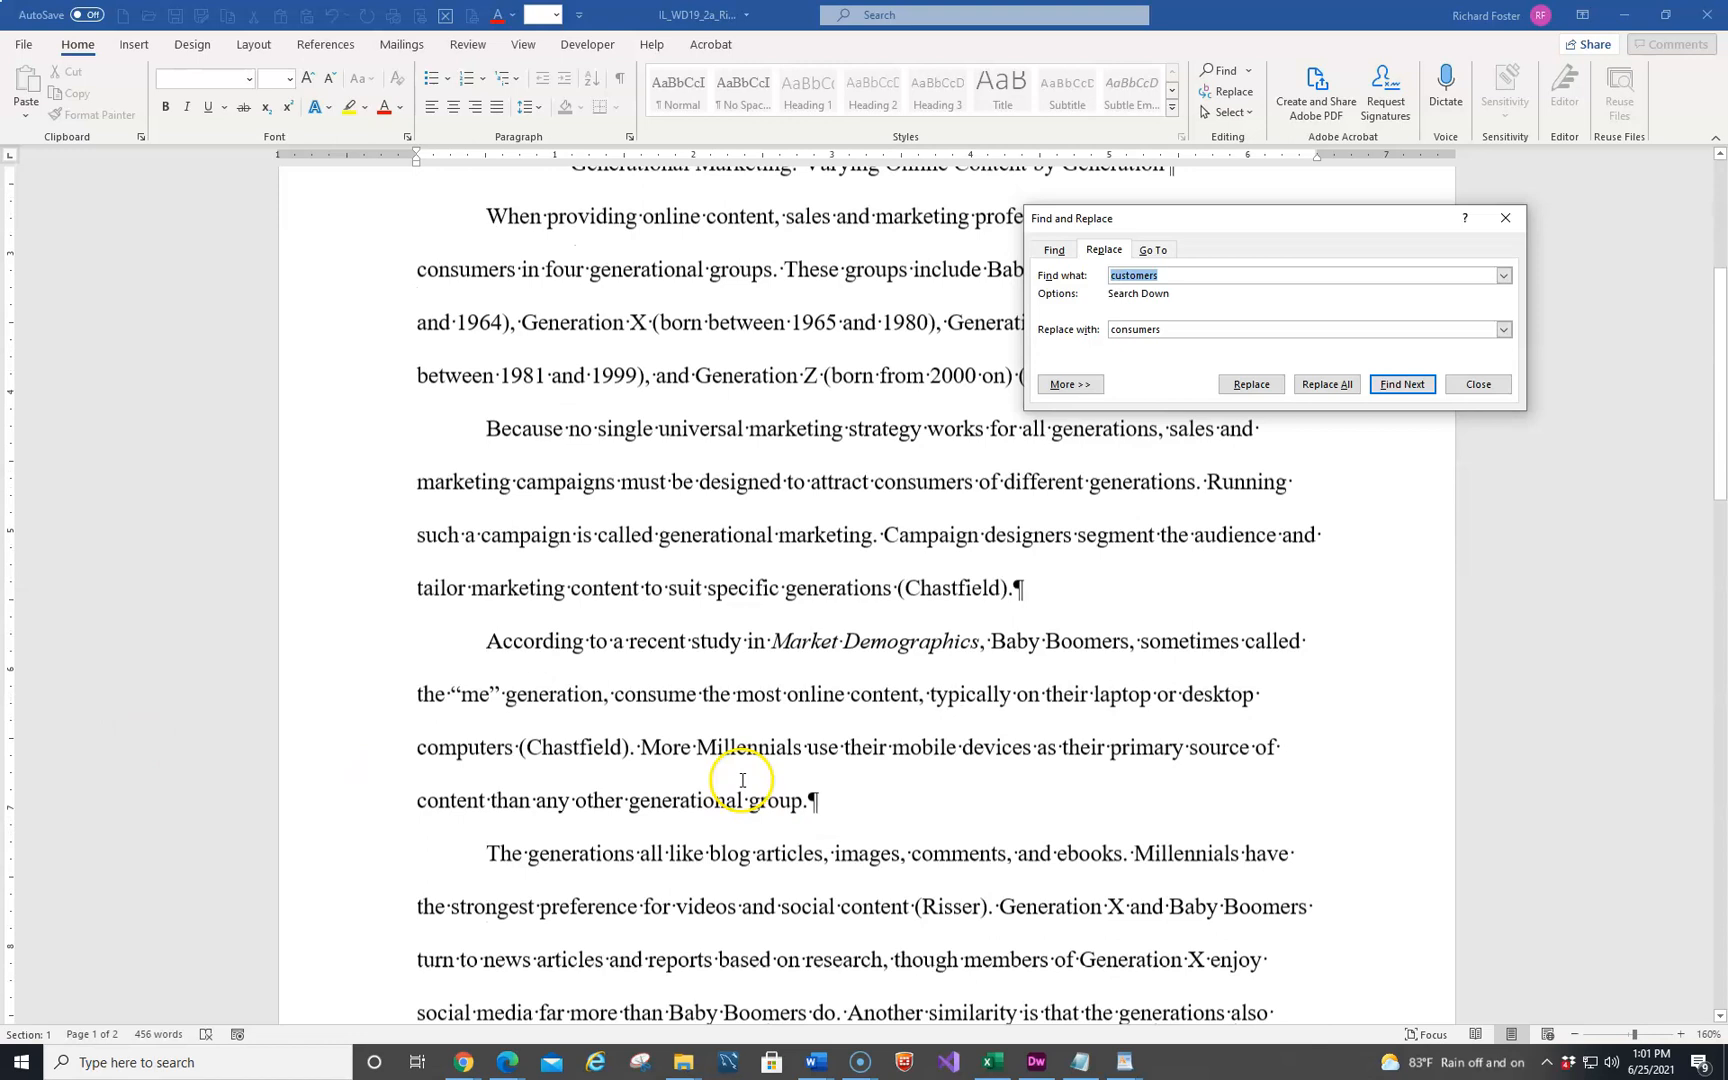
{"action": "left_click", "coordinate": [466, 46]}
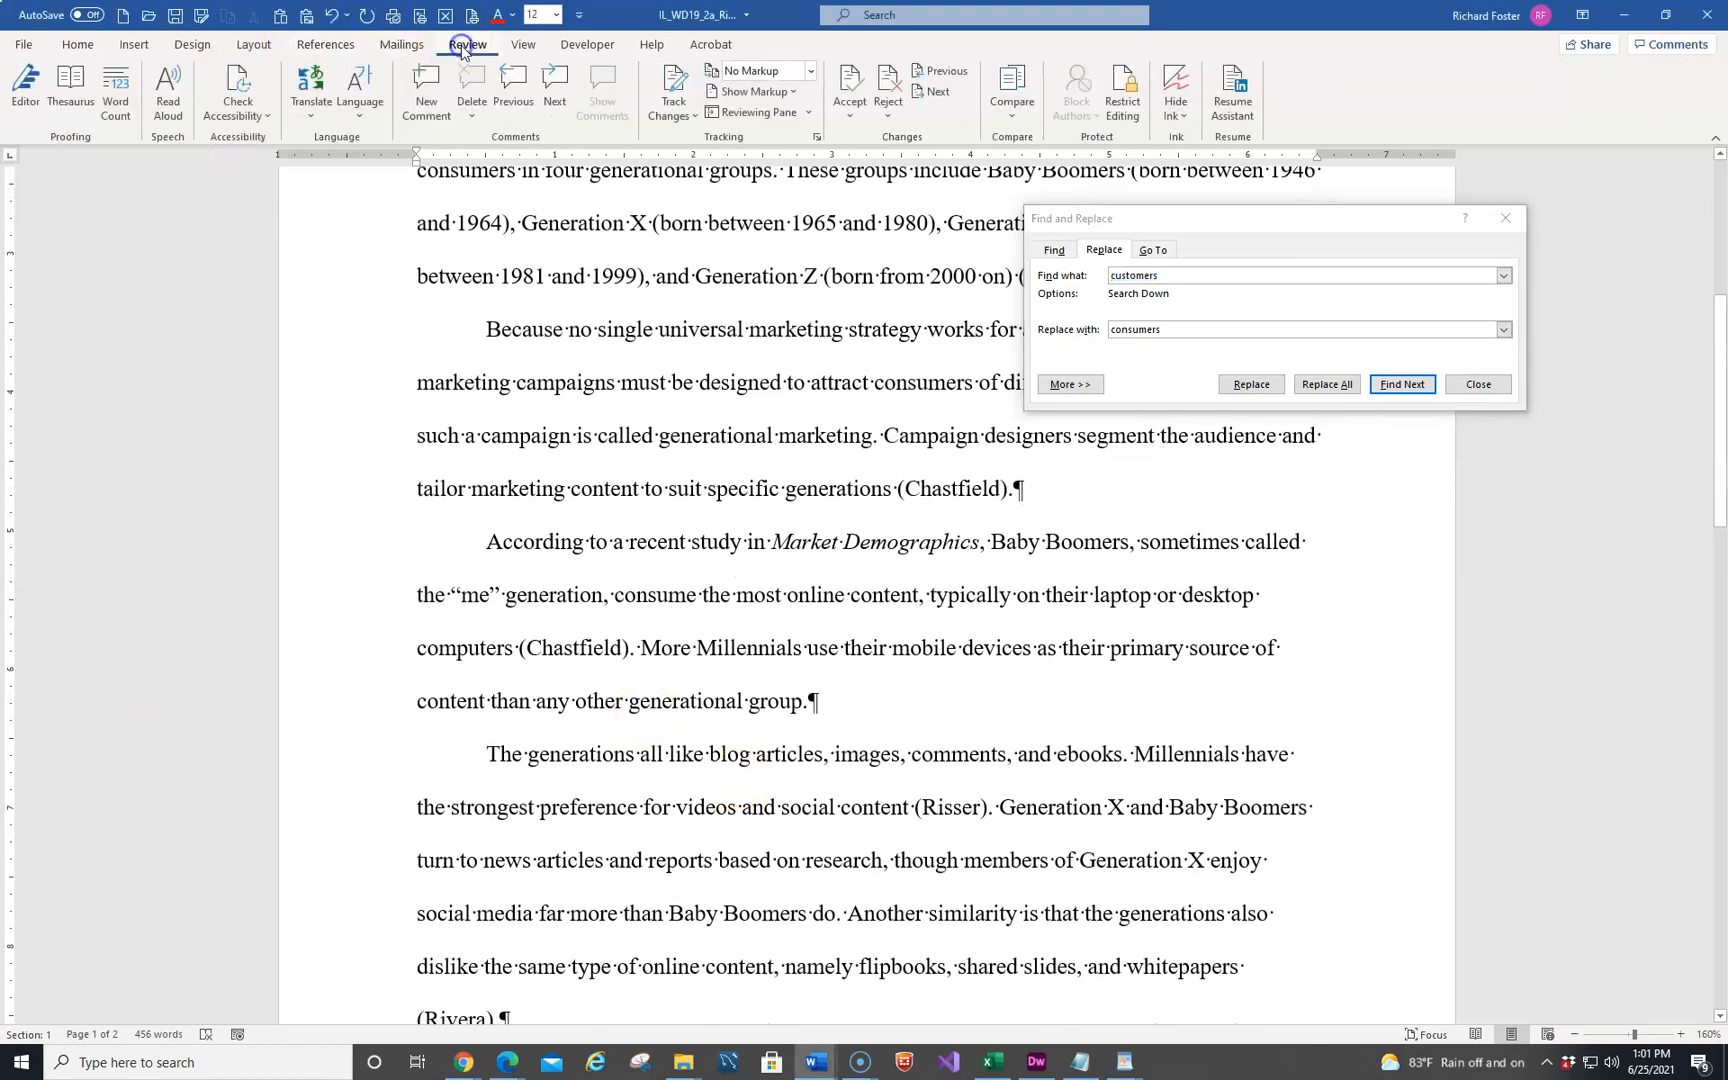
{"action": "left_click", "coordinate": [770, 70]}
{"action": "left_click", "coordinate": [760, 113]}
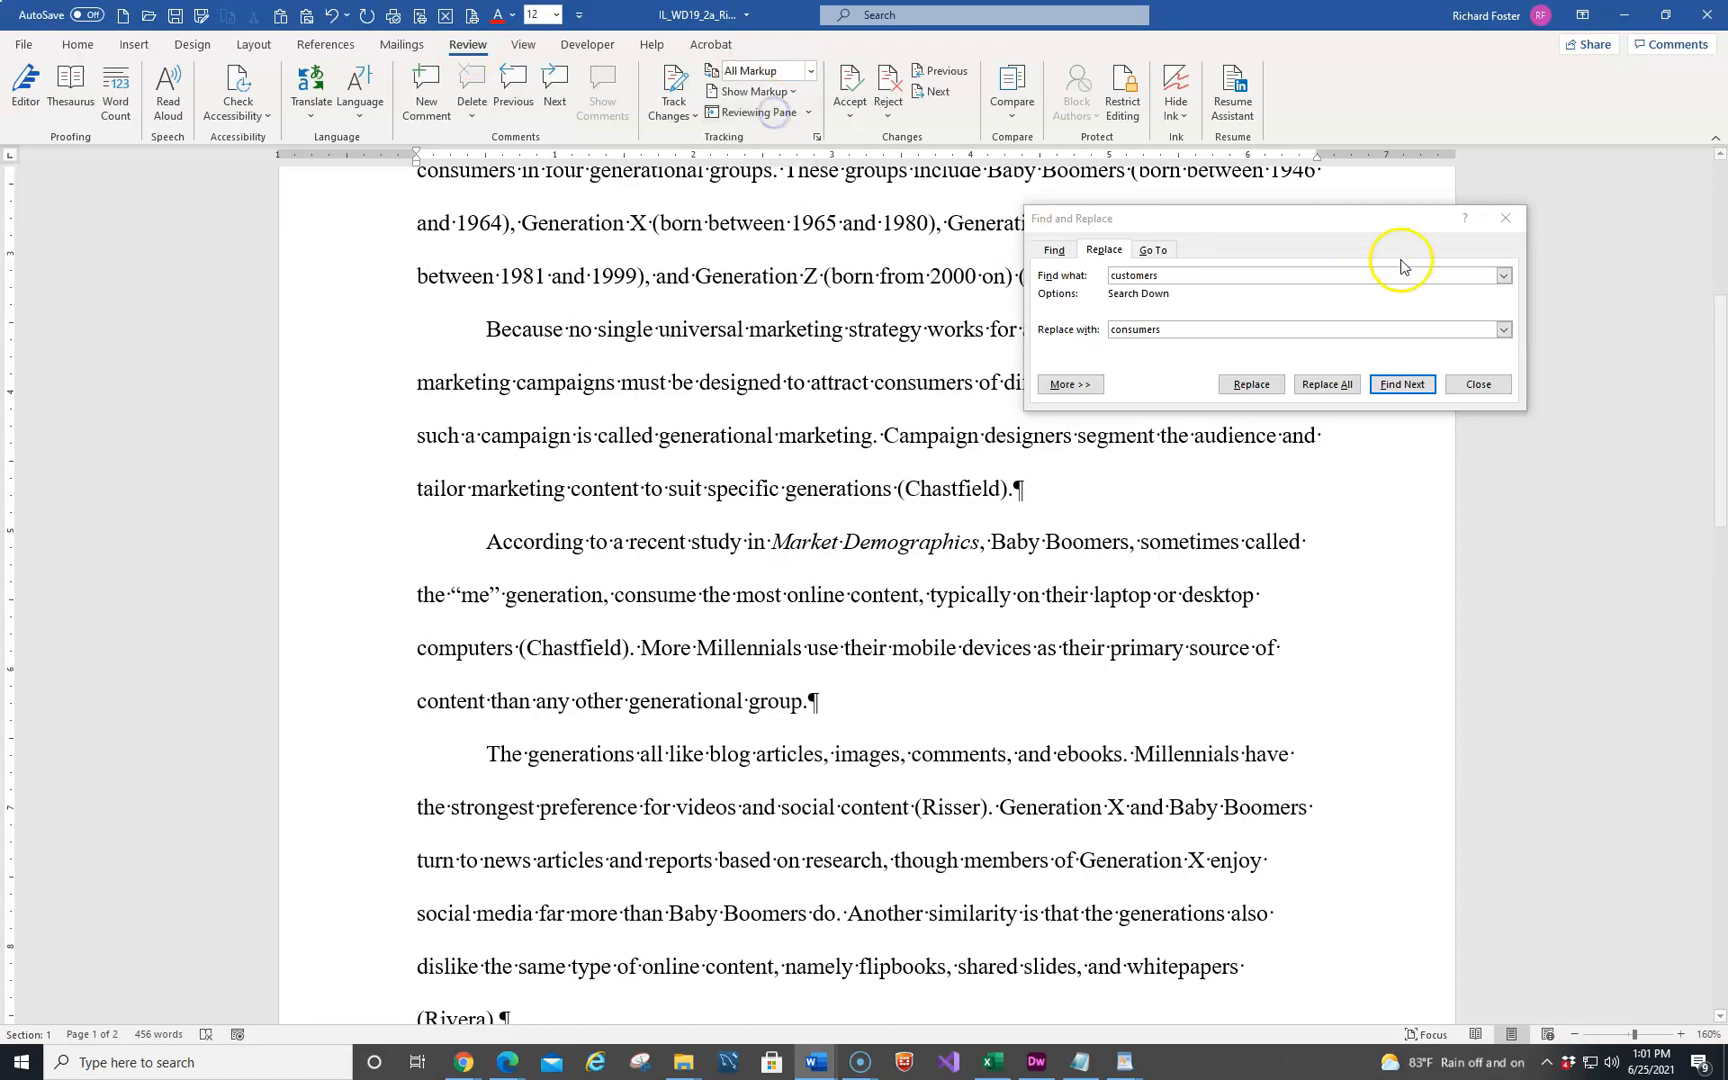
{"action": "left_click", "coordinate": [1517, 220]}
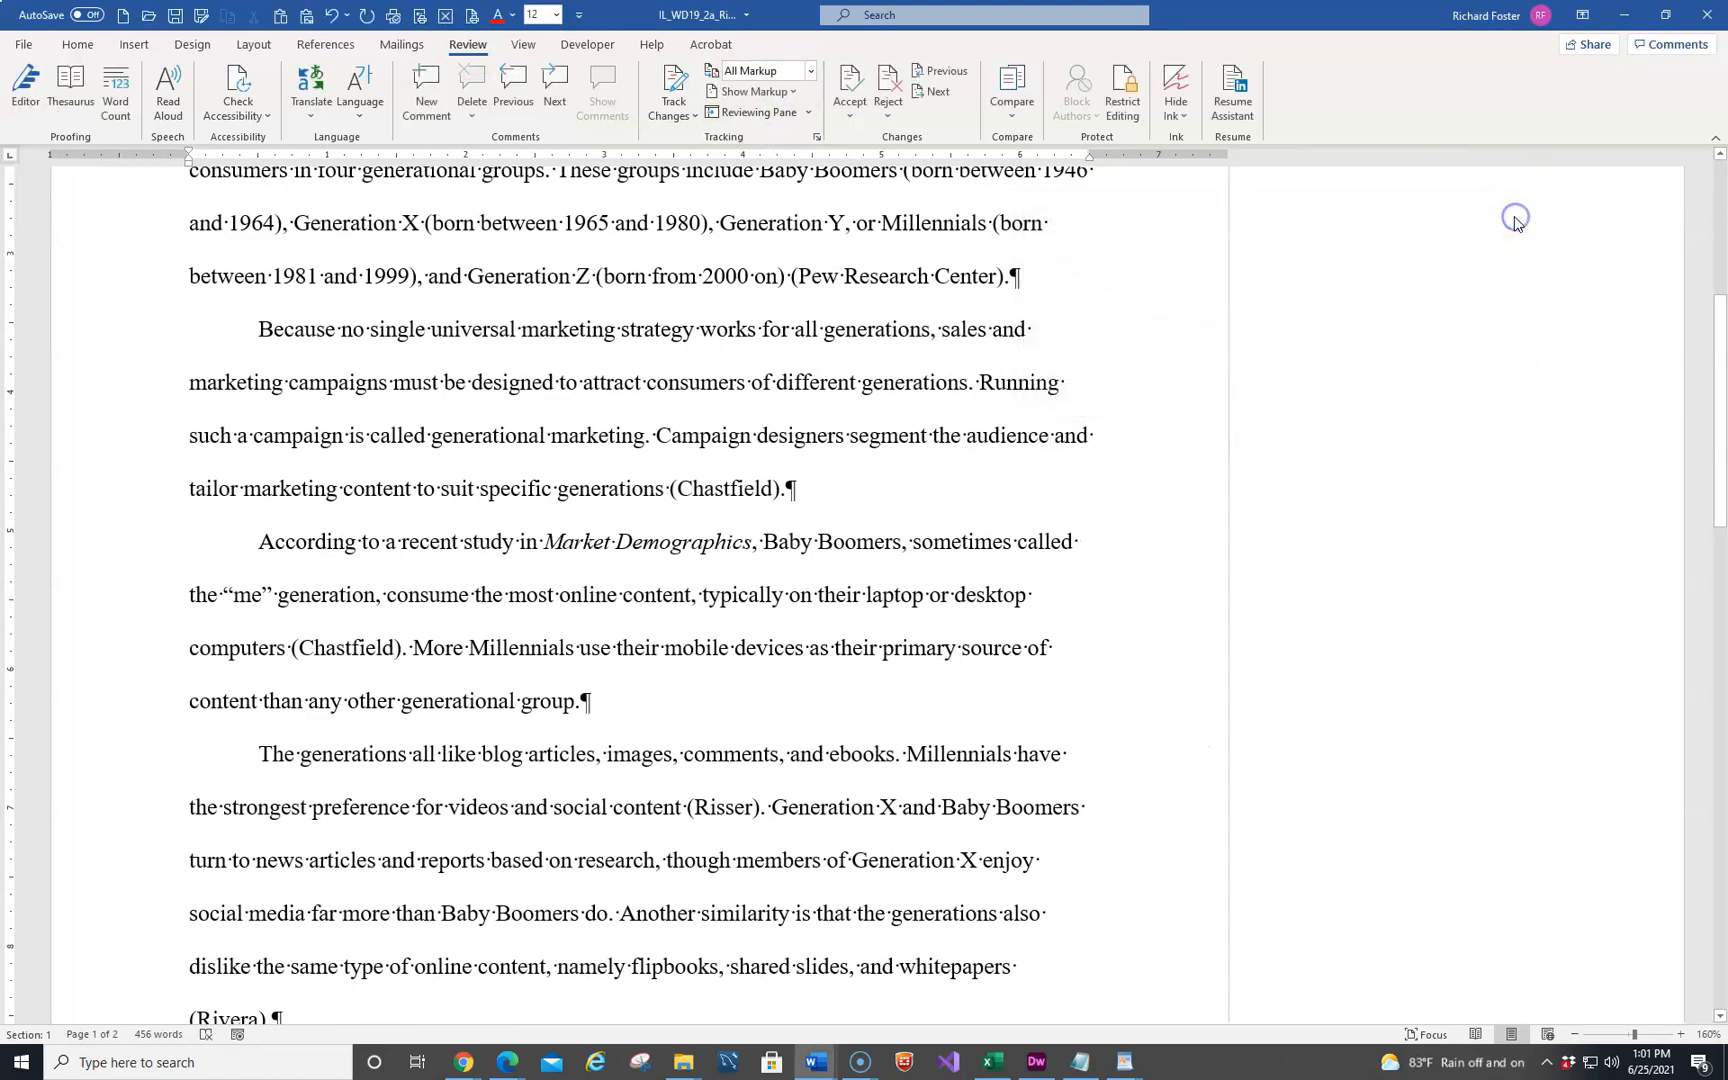
Reply "Thanks" to the instructor's comment on the sentence about video marketing
{"action": "scroll", "coordinate": [651, 444], "scroll_direction": "up", "scroll_amount": 3}
{"action": "scroll", "coordinate": [655, 460], "scroll_direction": "up", "scroll_amount": 3}
{"action": "scroll", "coordinate": [625, 530], "scroll_direction": "down", "scroll_amount": 12}
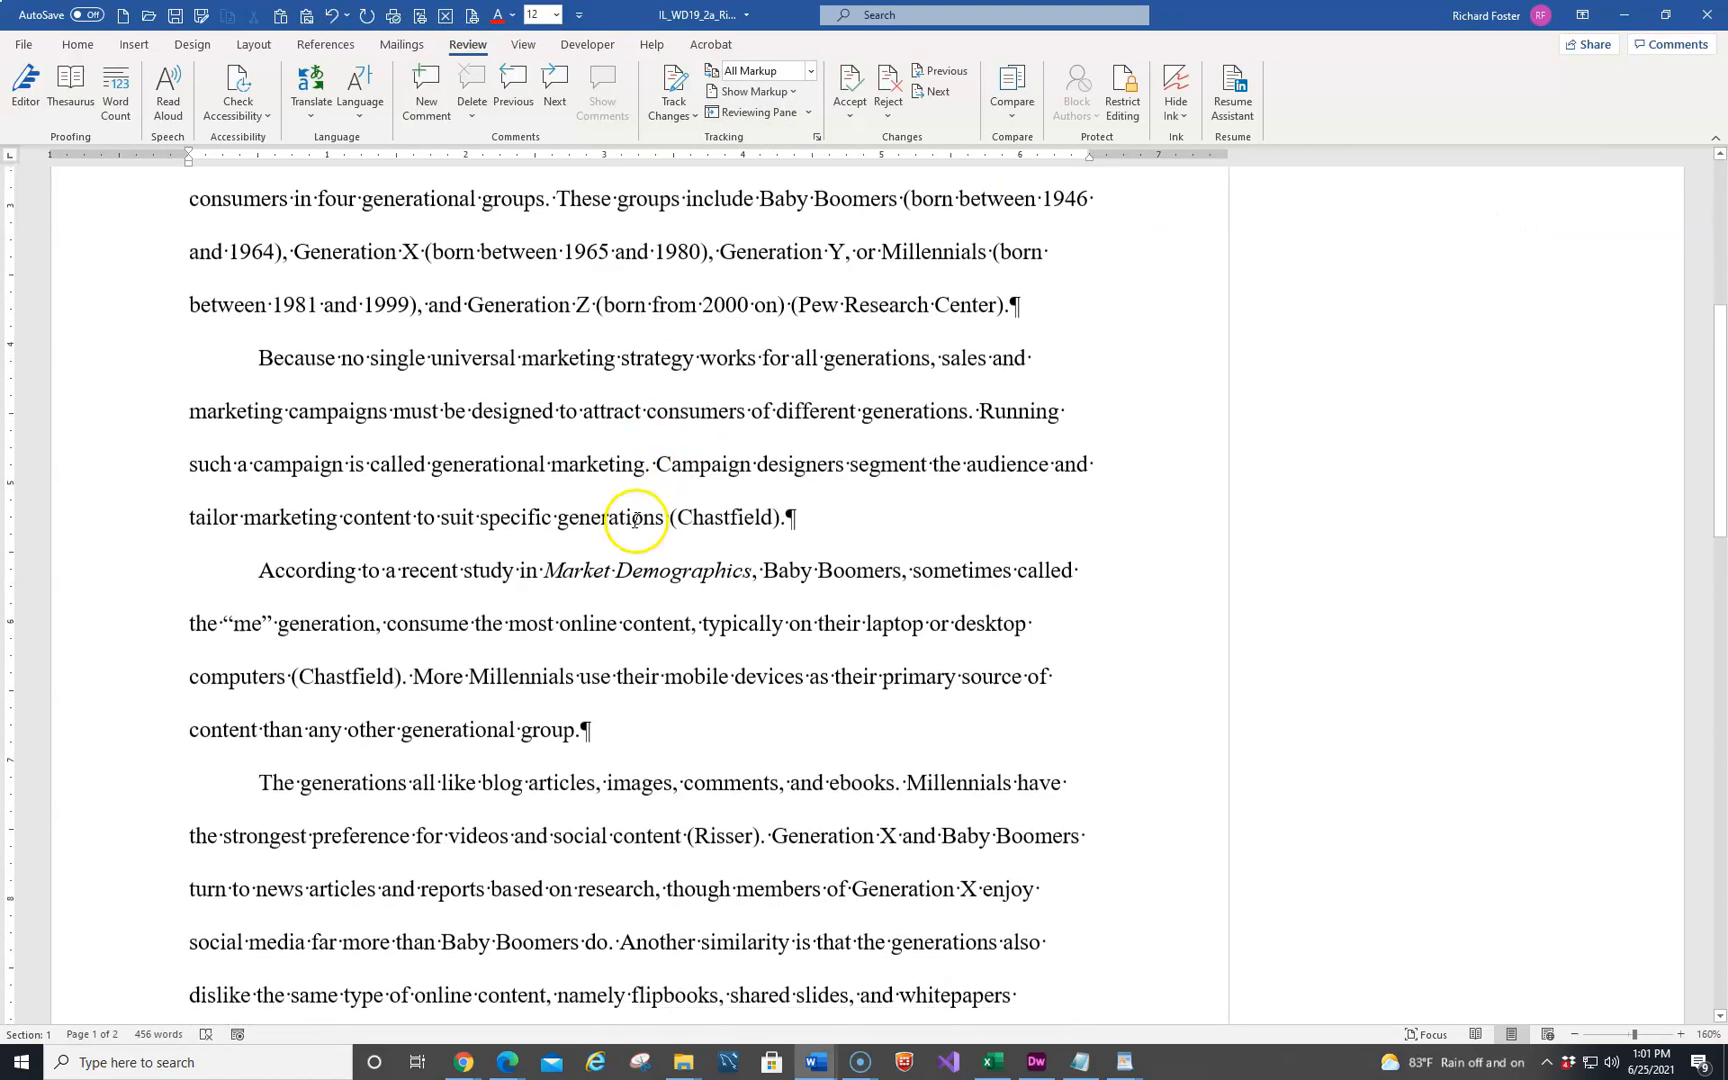
{"action": "scroll", "coordinate": [622, 532], "scroll_direction": "down", "scroll_amount": 2}
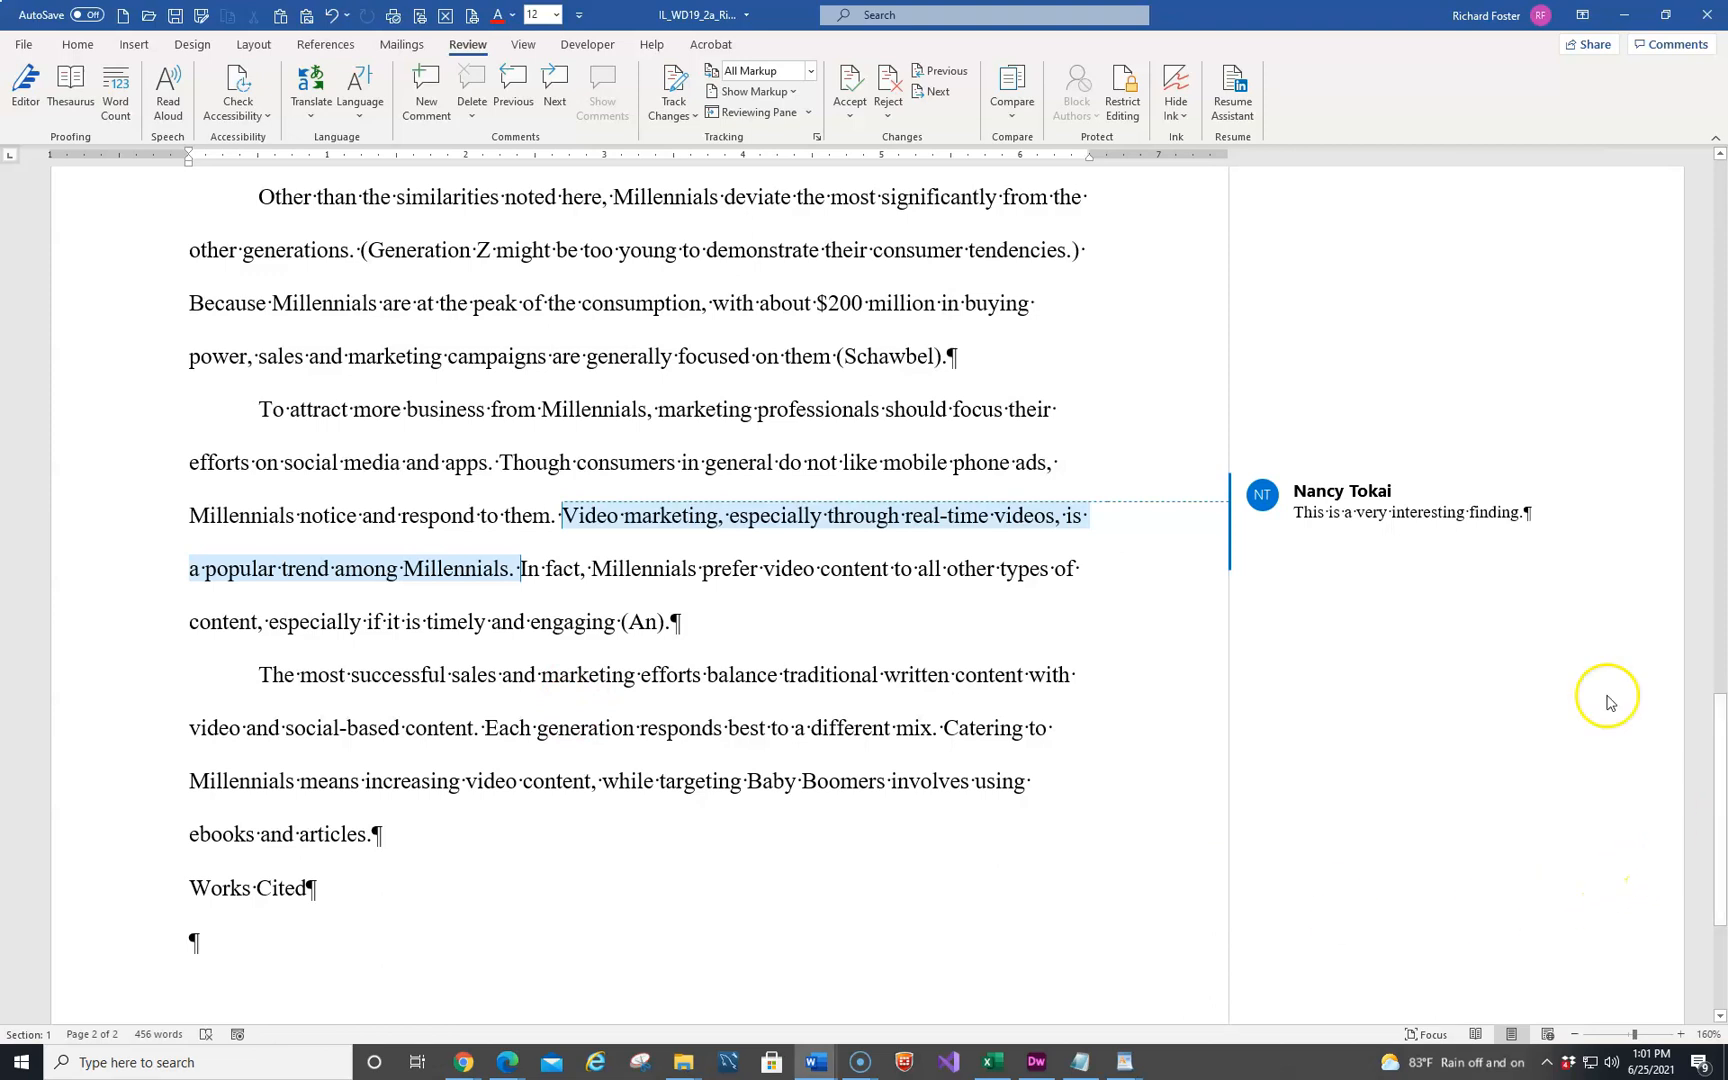
{"action": "mouse_move", "coordinate": [1481, 532]}
{"action": "left_click", "coordinate": [1530, 550]}
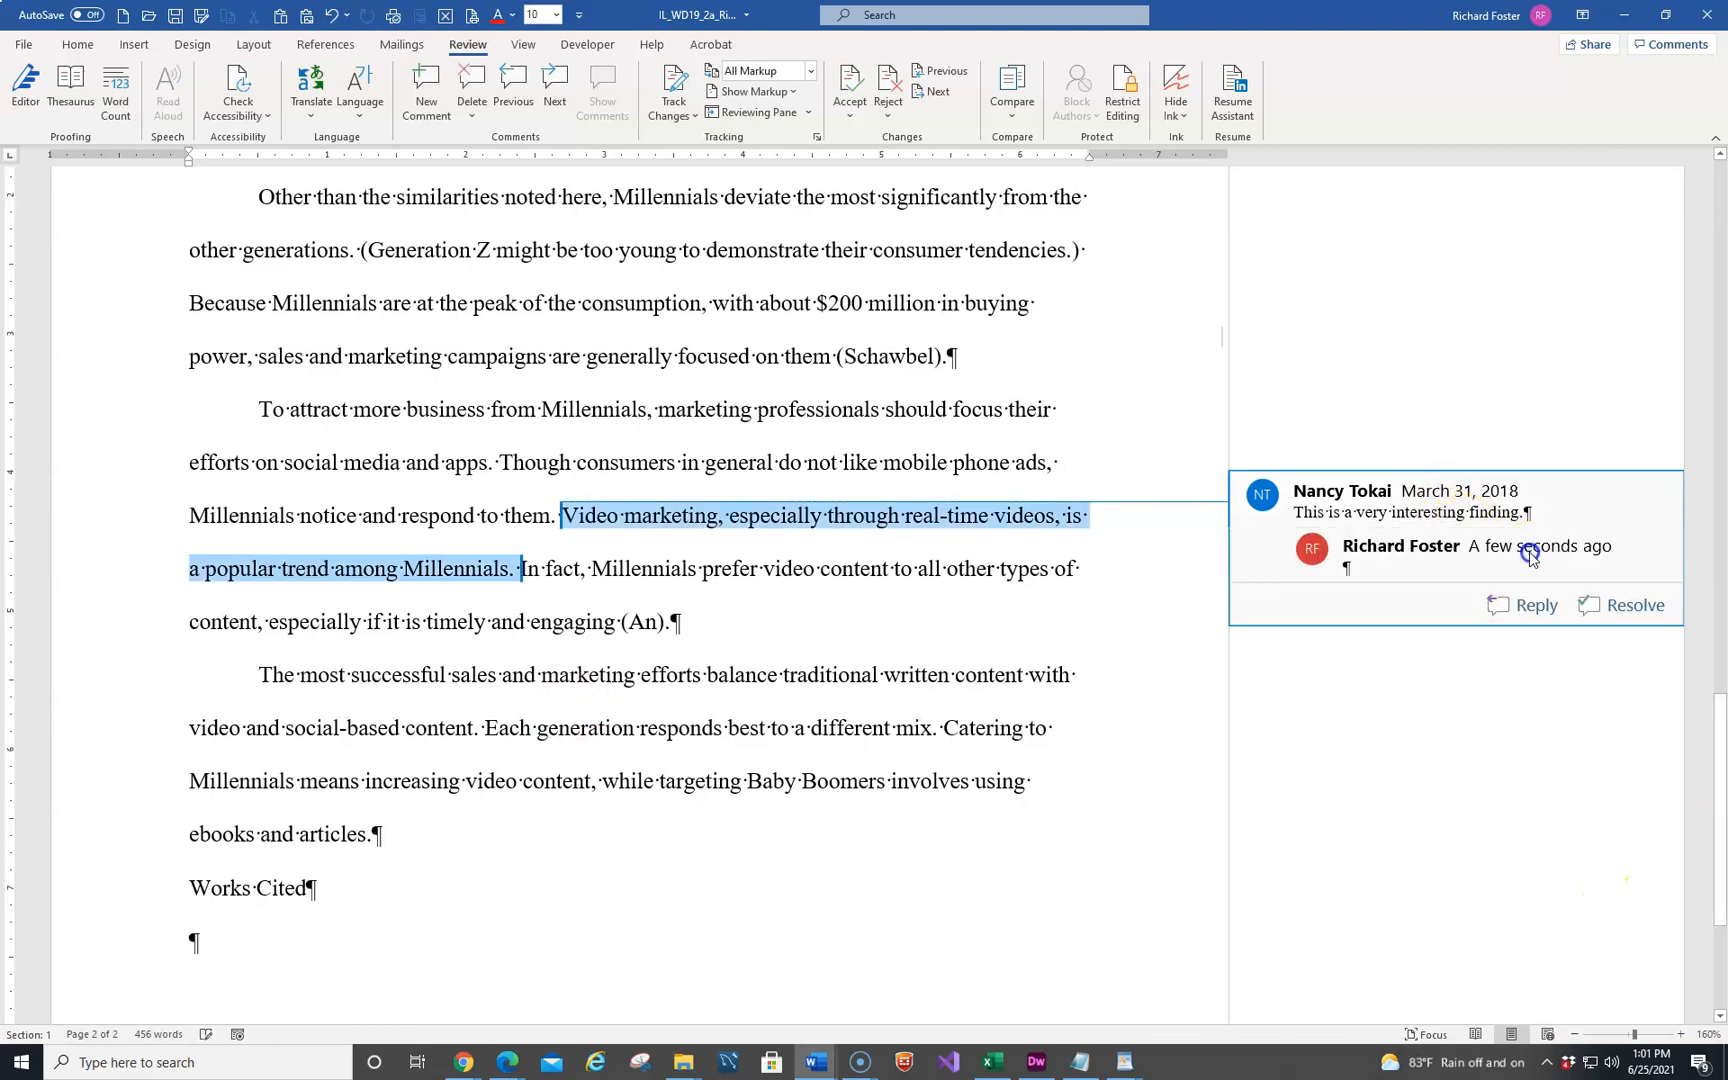
{"action": "type", "text": "Thanks"}
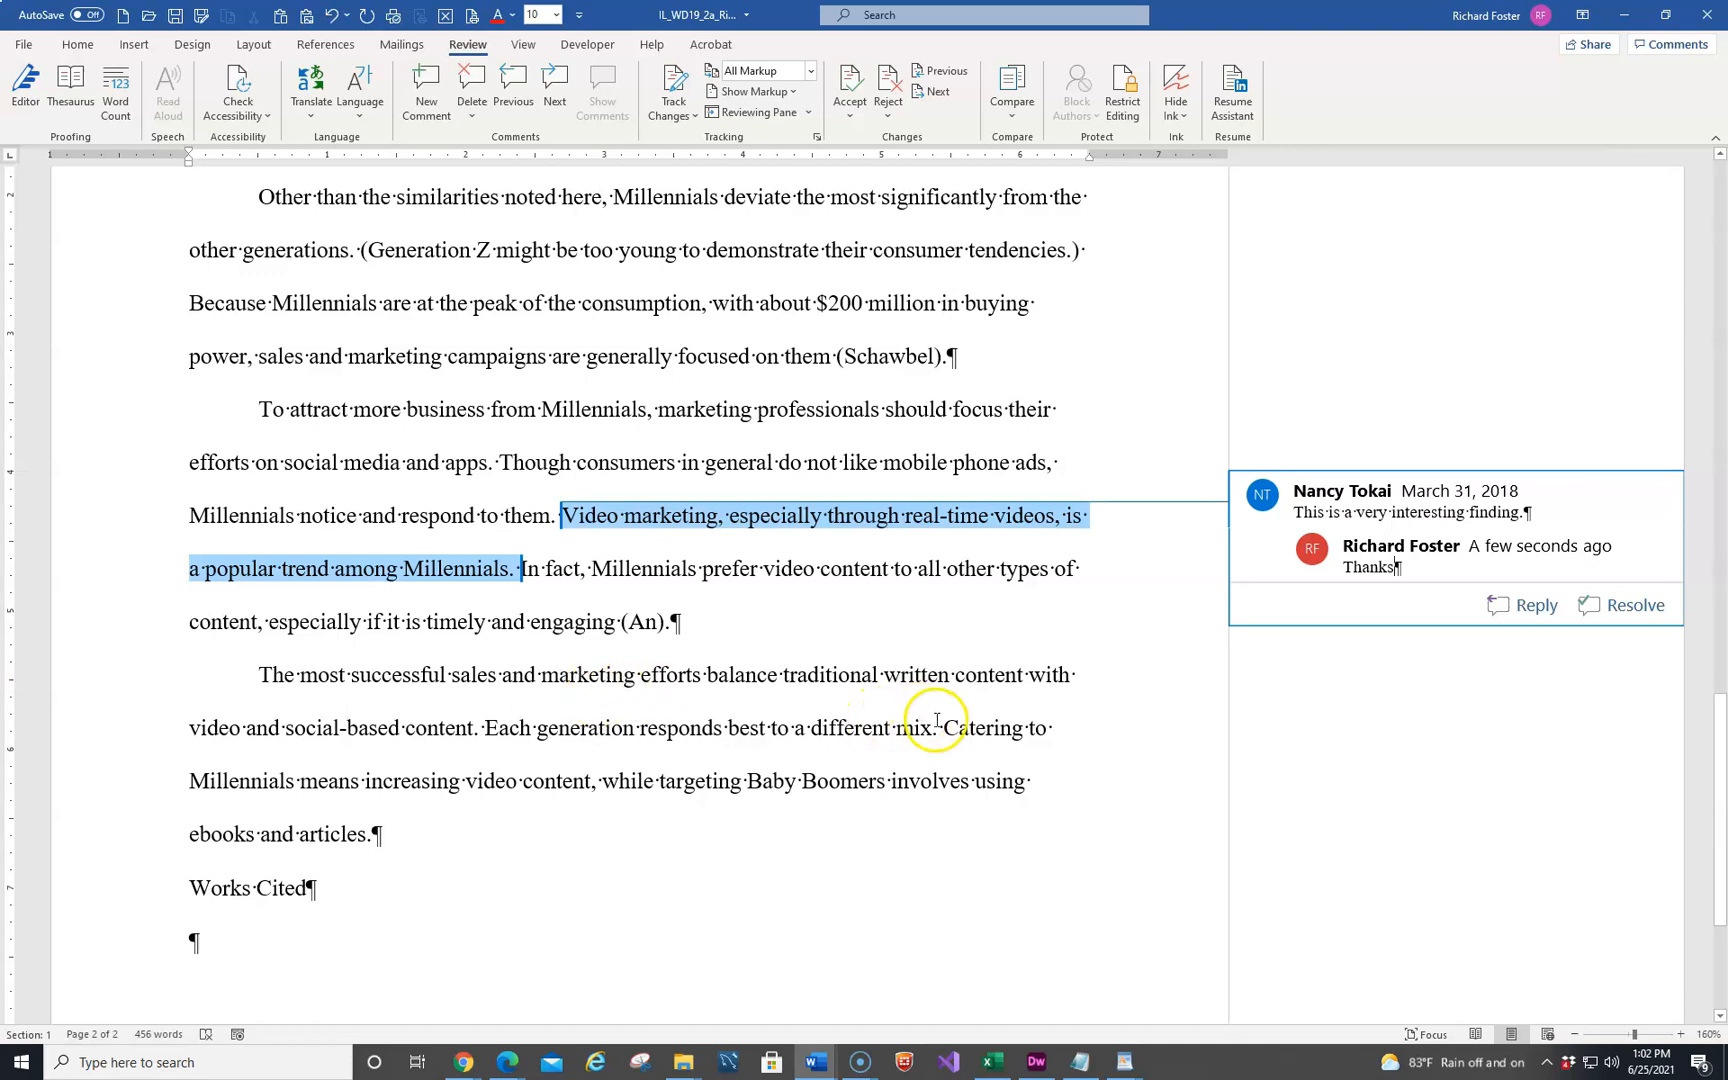
Insert a page break before the "Works Cited" heading and center the heading
{"action": "scroll", "coordinate": [937, 720], "scroll_direction": "down", "scroll_amount": 3}
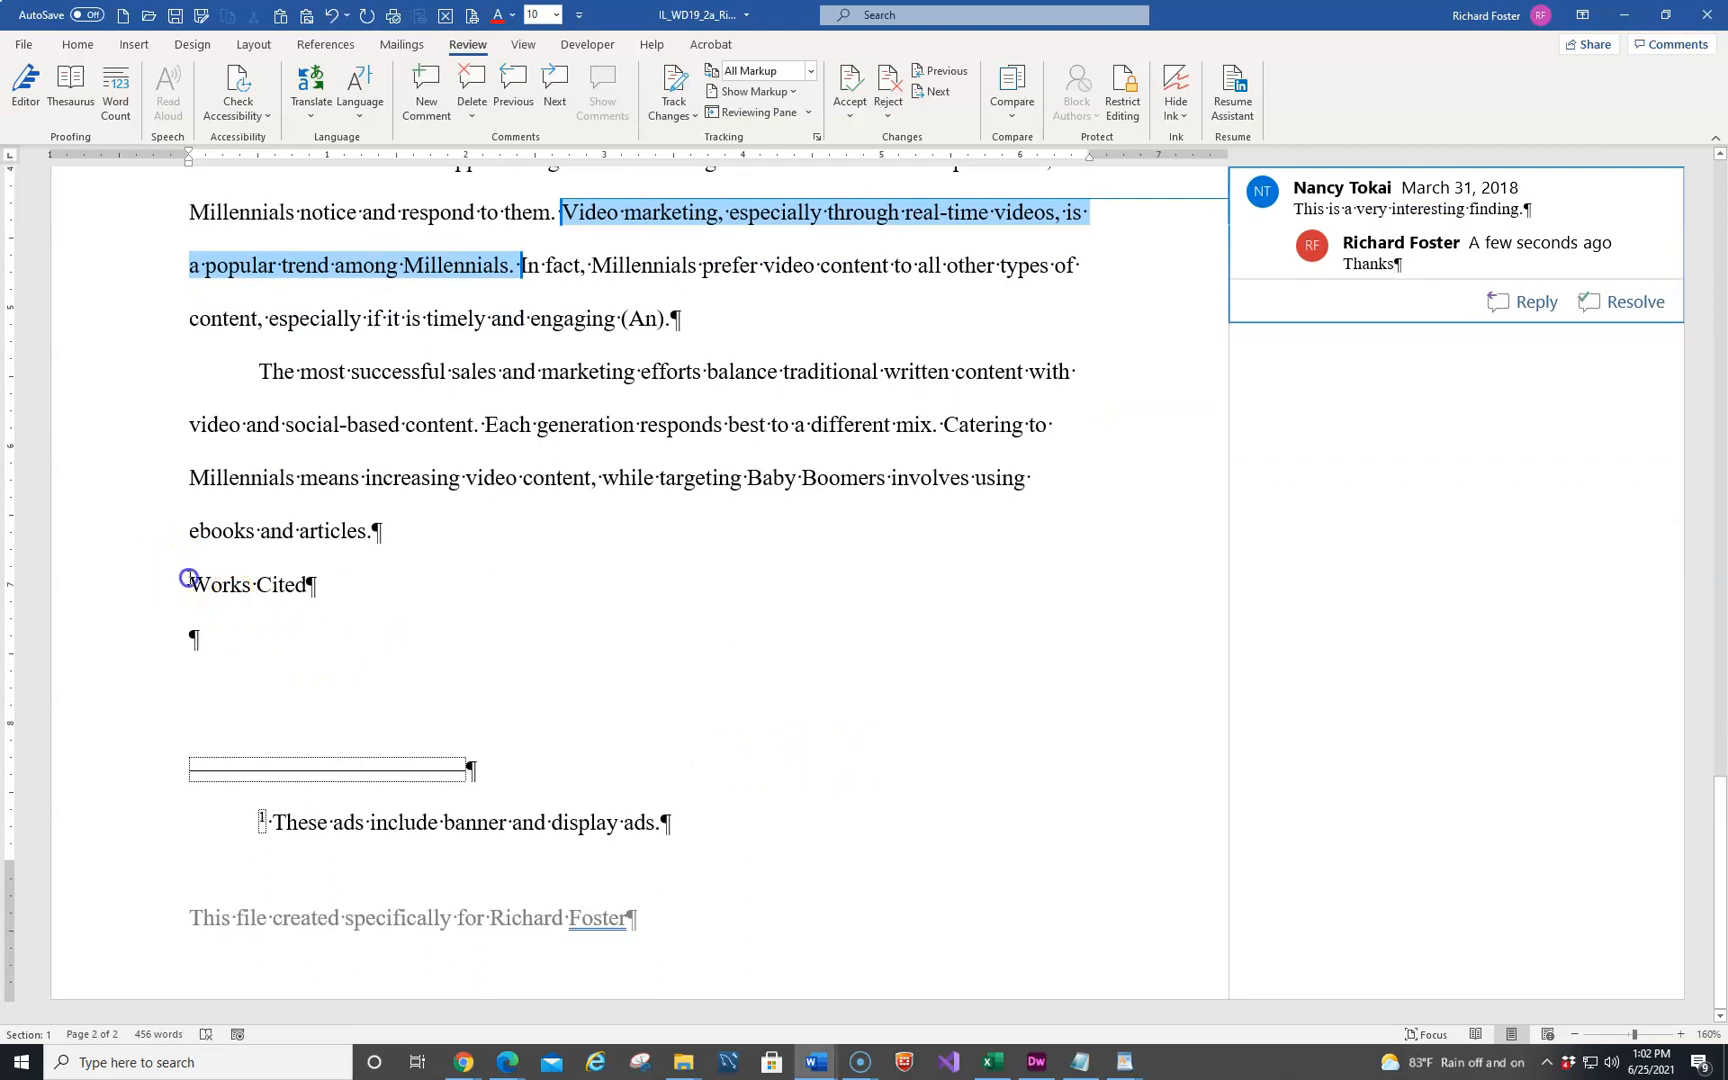
{"action": "left_click", "coordinate": [189, 580]}
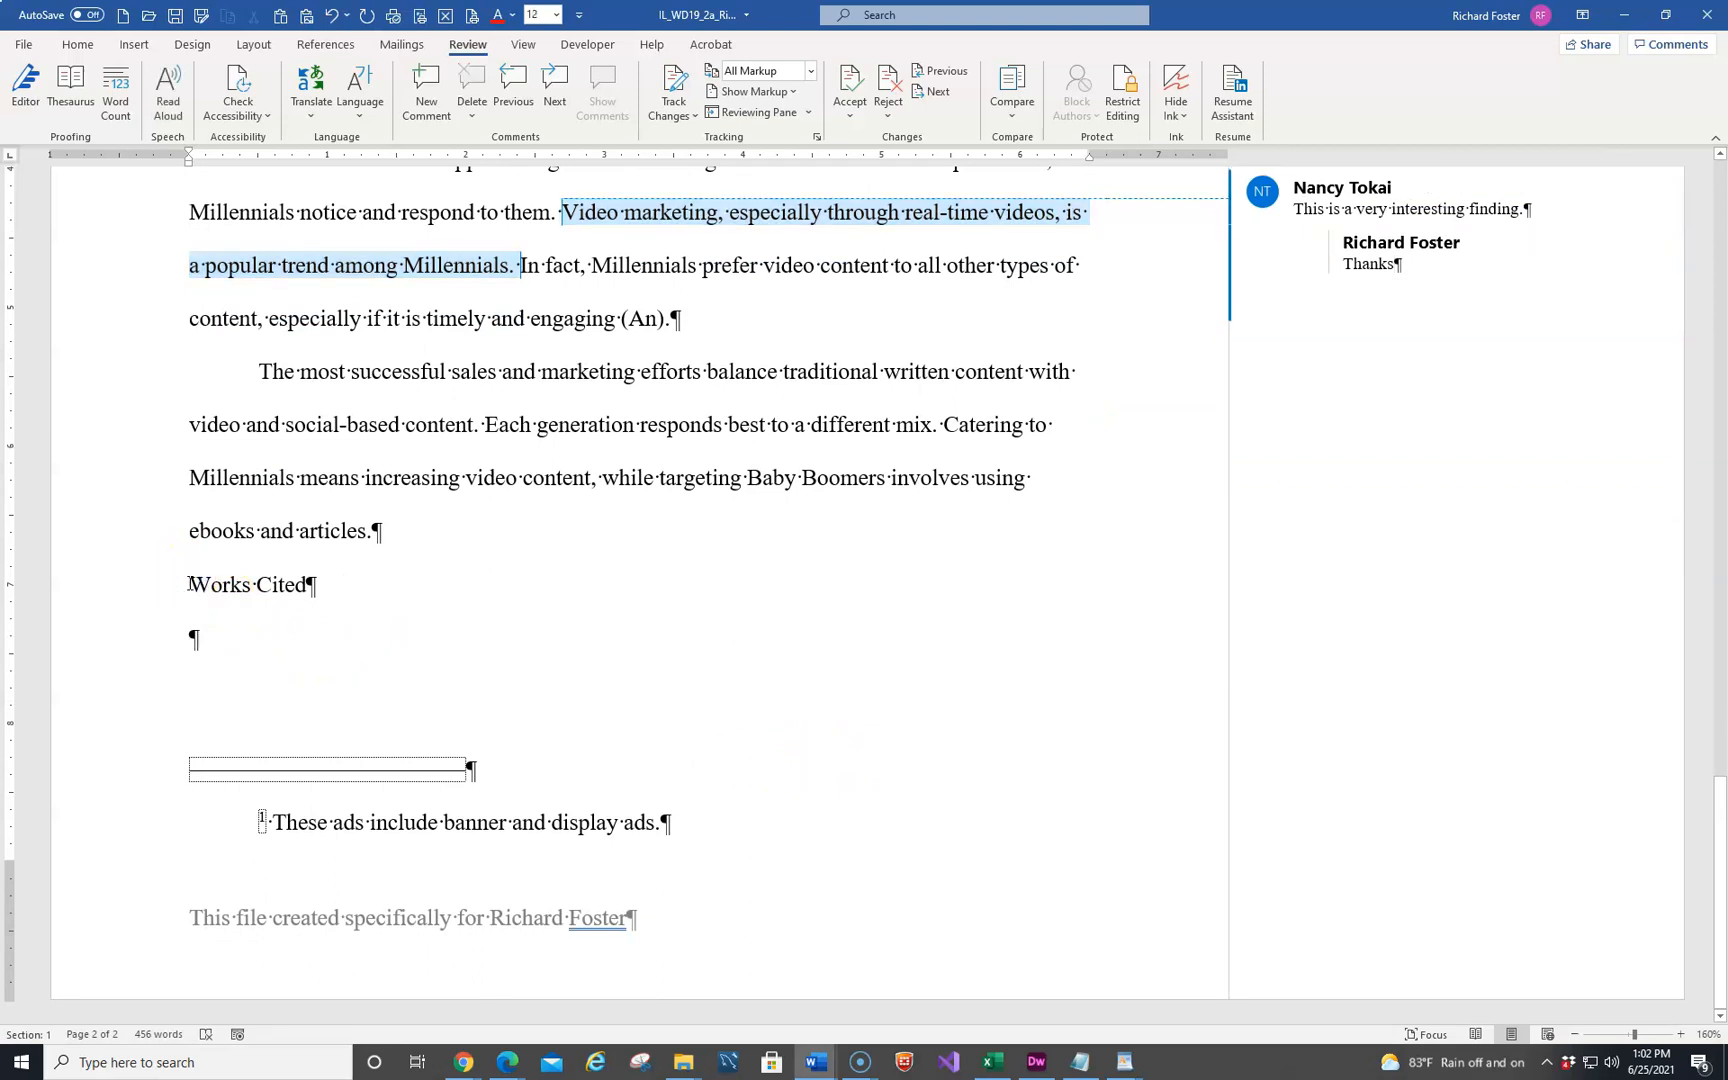
{"action": "key", "text": "ctrl+Return"}
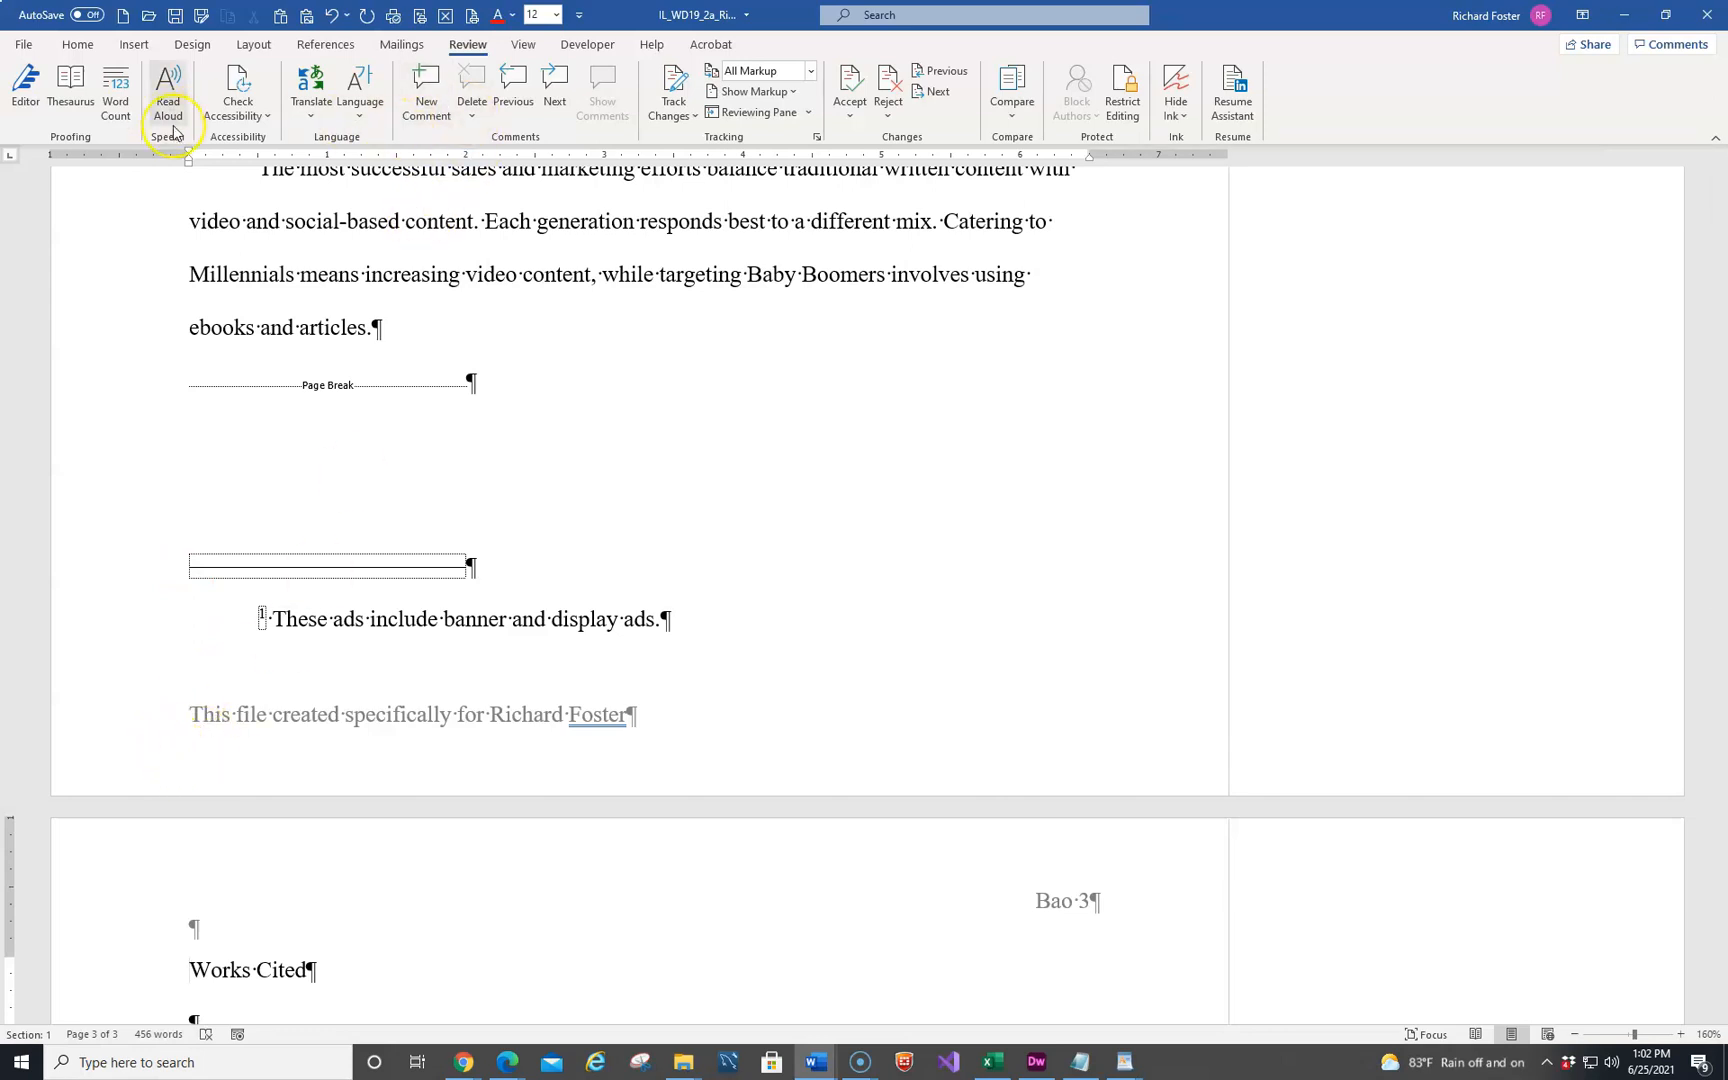
{"action": "key", "text": "ctrl+e"}
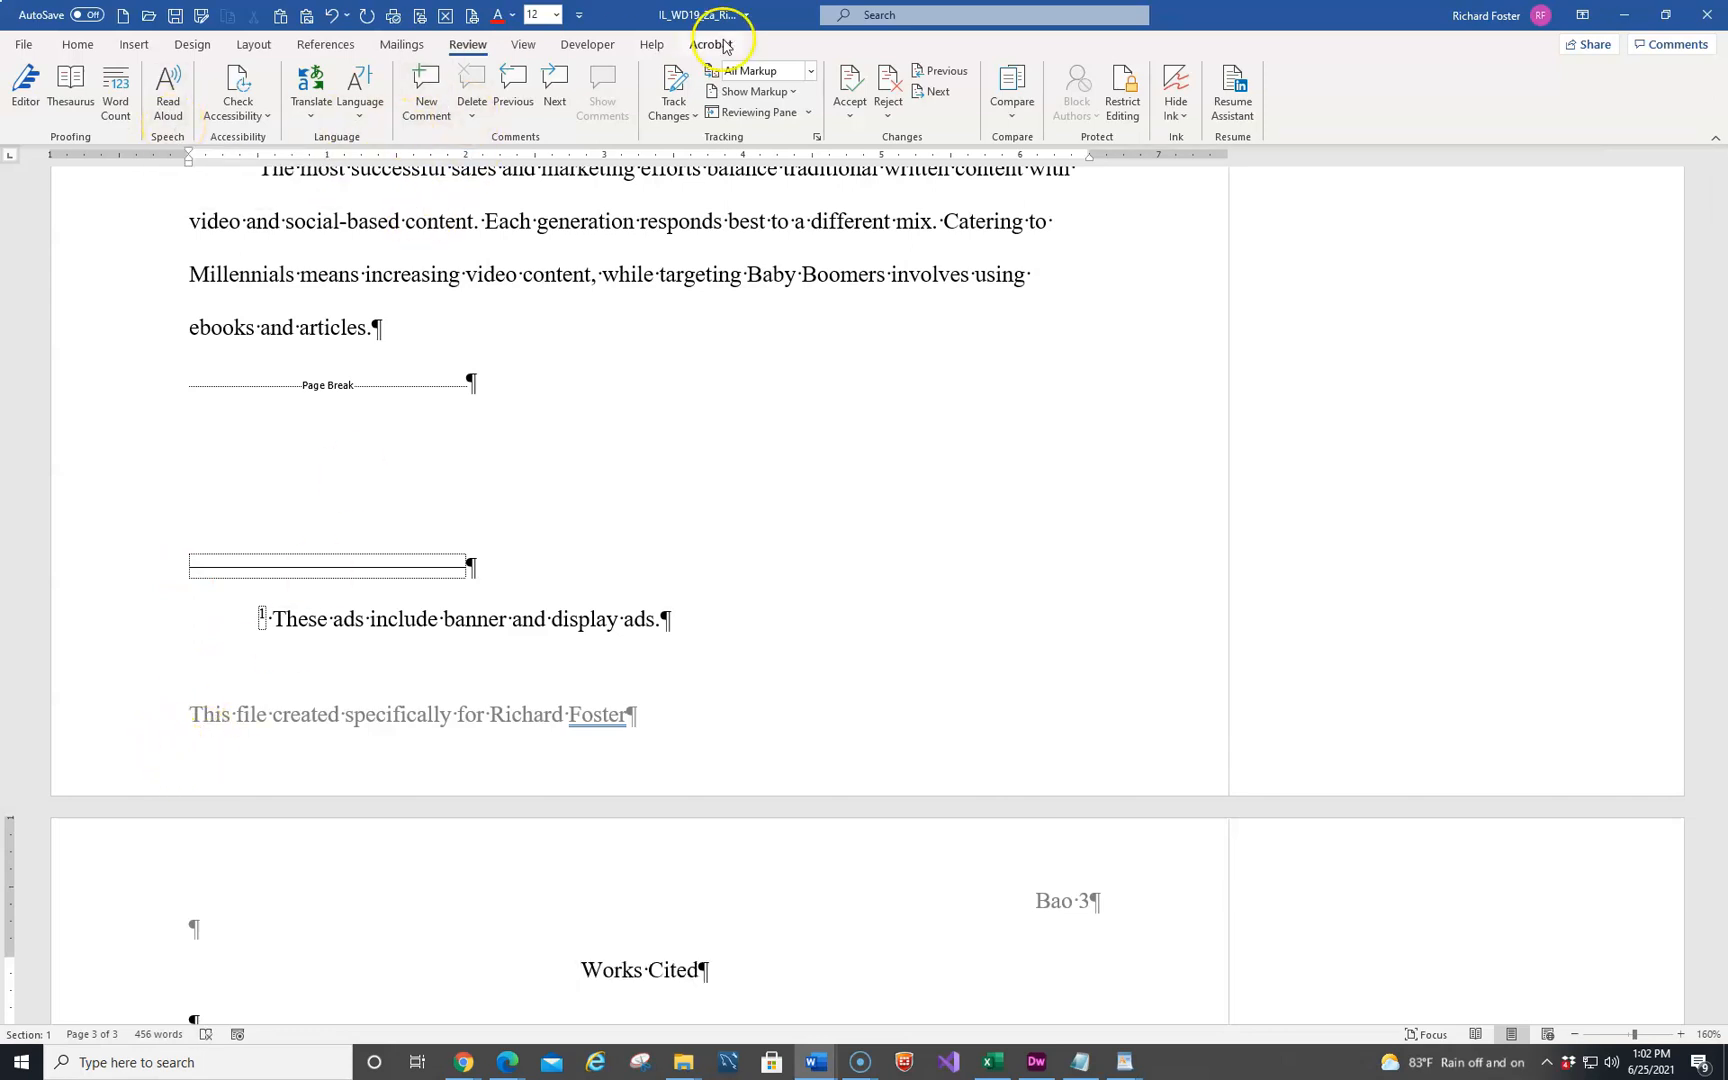
Insert a bibliography without a built-in heading in the empty paragraph below "Works Cited"
{"action": "scroll", "coordinate": [918, 225], "scroll_direction": "down", "scroll_amount": 3}
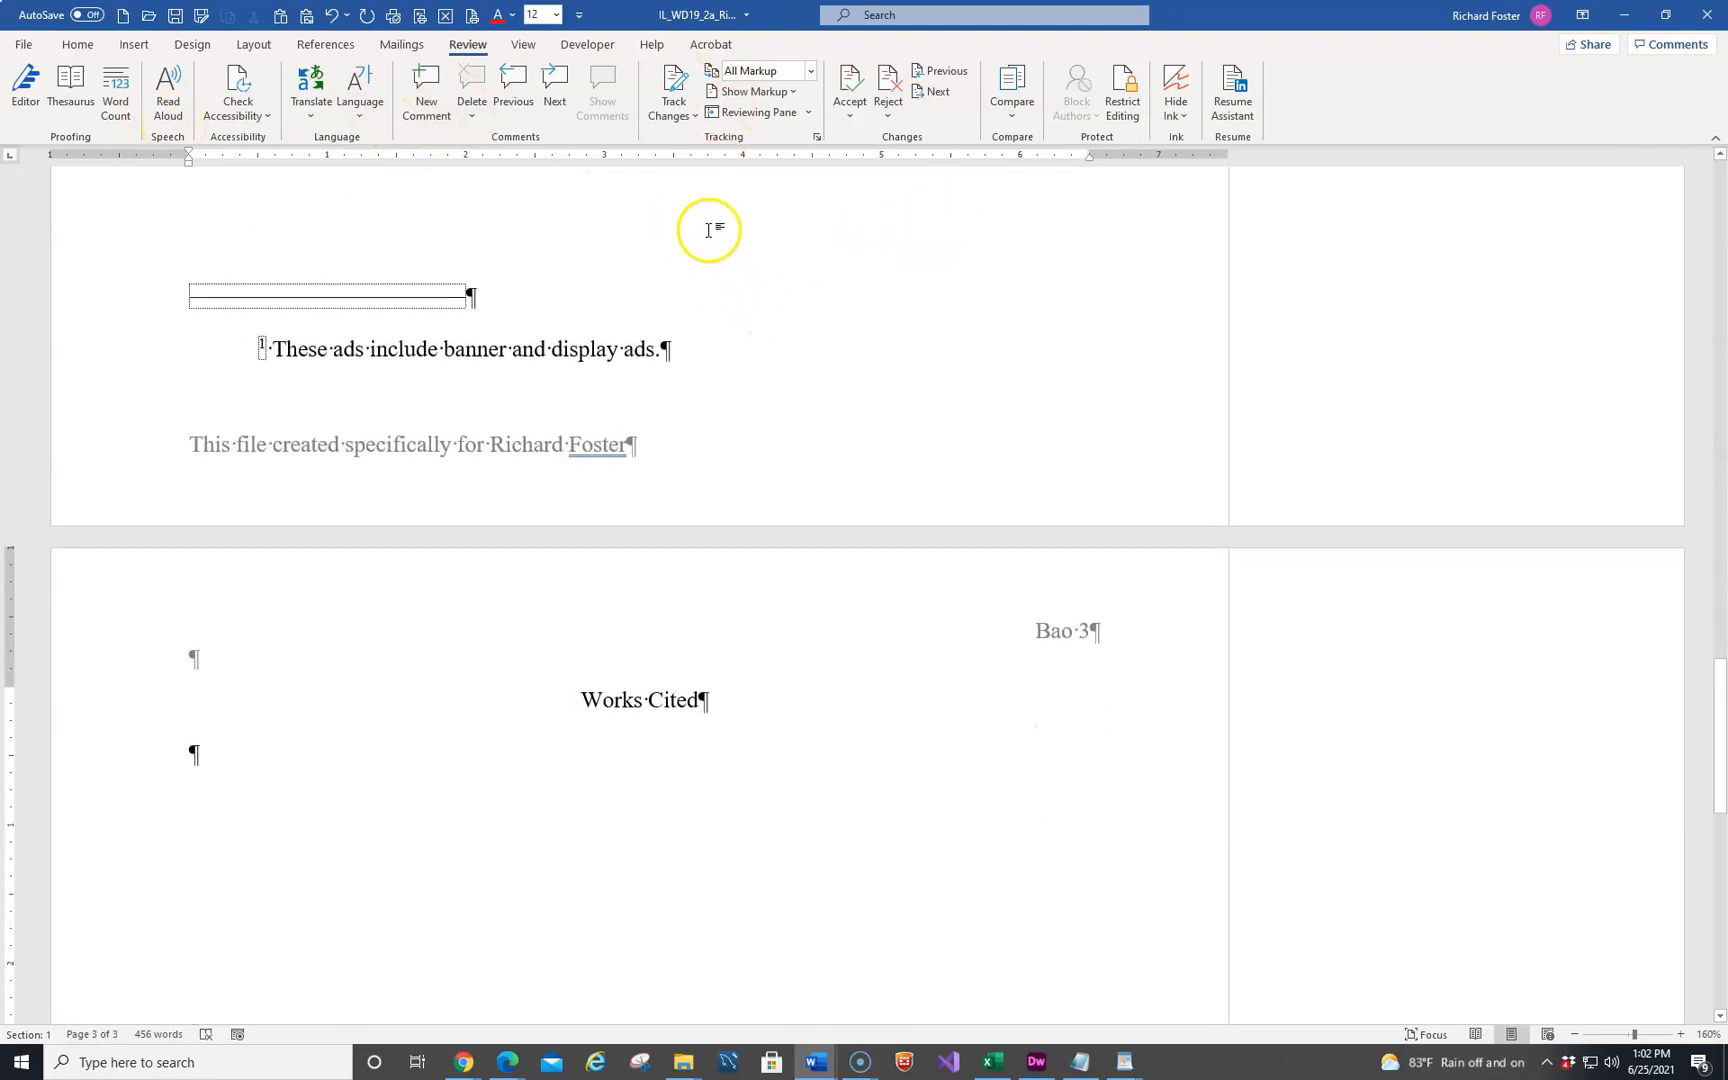
{"action": "left_click", "coordinate": [215, 755]}
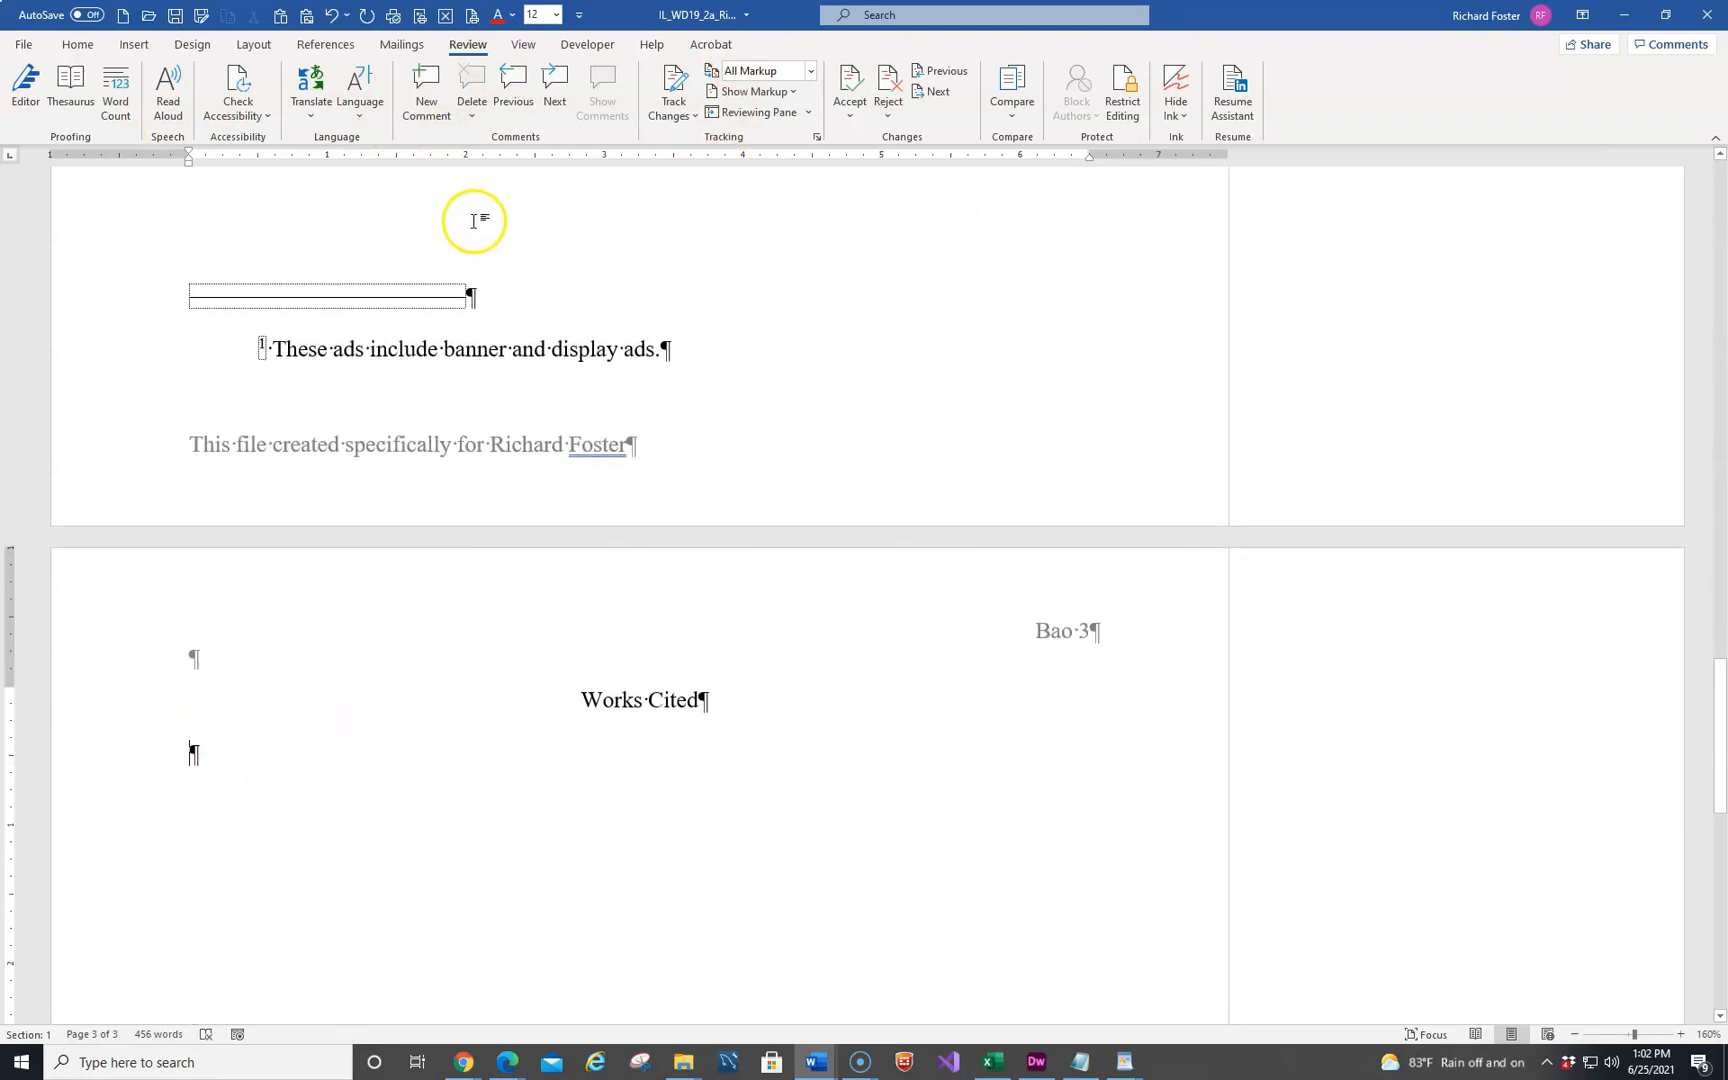
{"action": "left_click", "coordinate": [325, 47]}
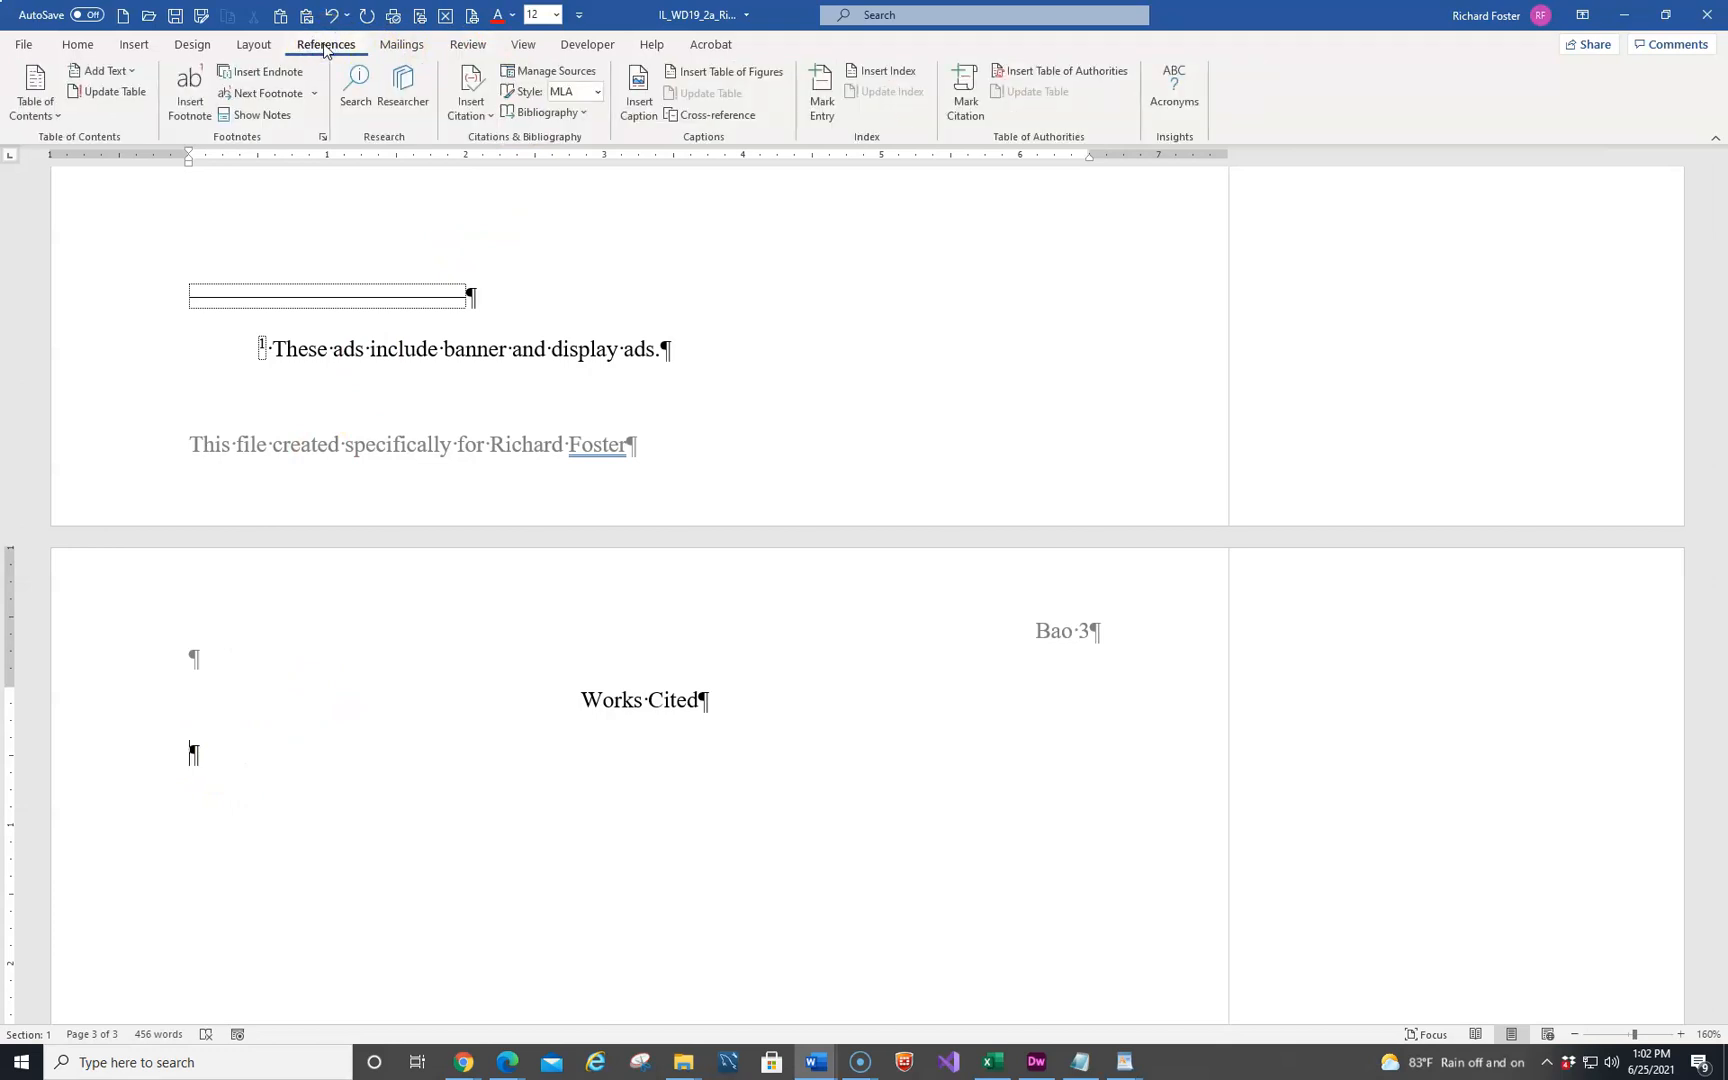
{"action": "left_click", "coordinate": [587, 113]}
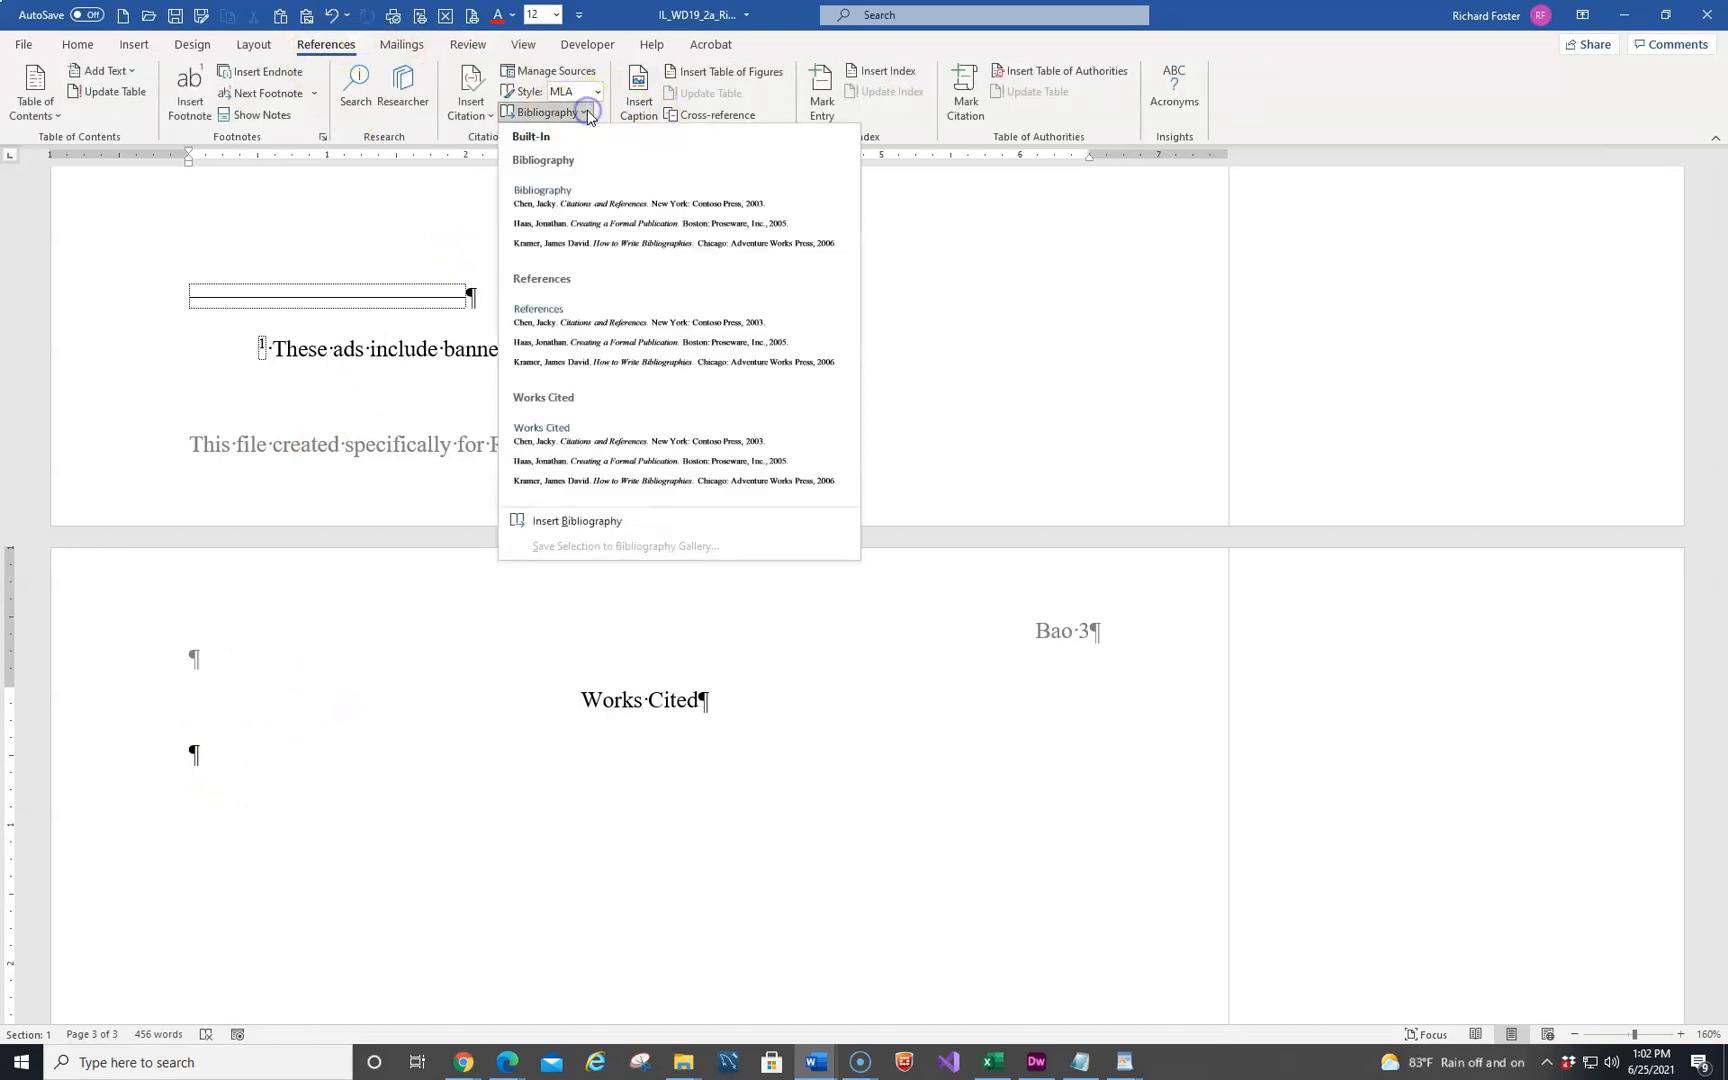
{"action": "left_click", "coordinate": [589, 529]}
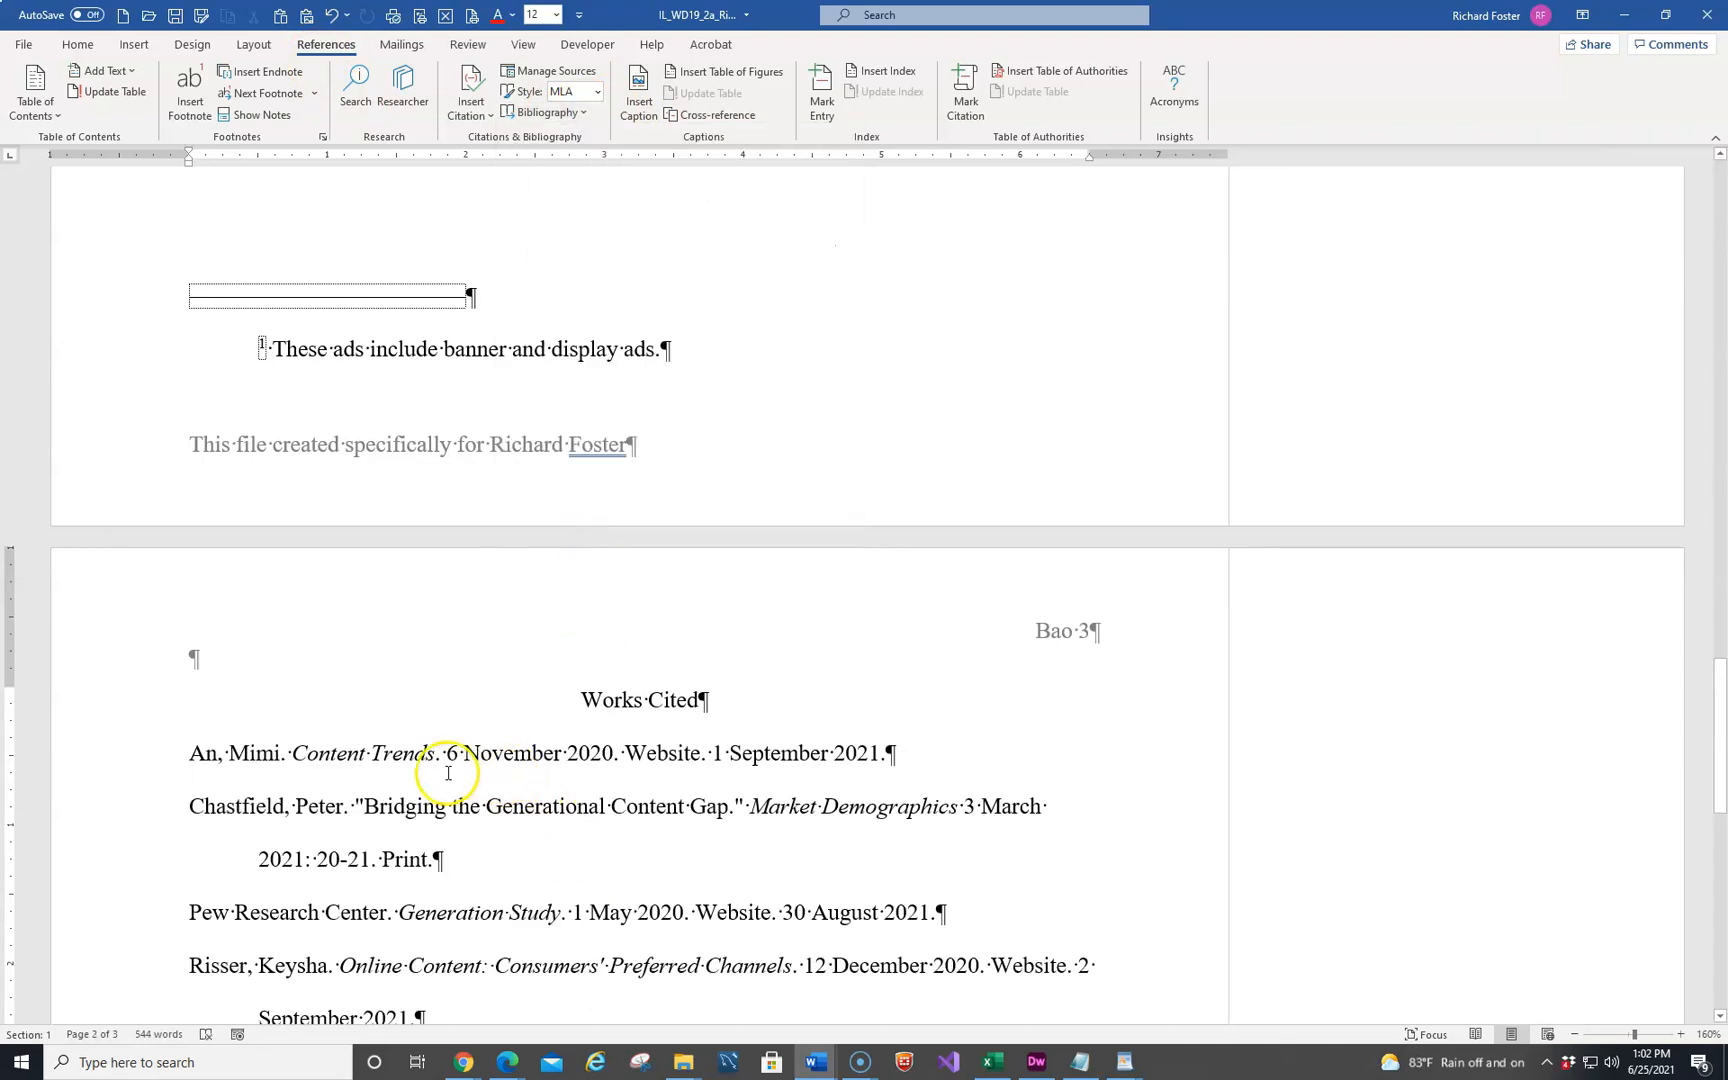
Edit the source of the Forbes Magazine citation to give it the year 2020, month January and day 20
{"action": "scroll", "coordinate": [448, 773], "scroll_direction": "down", "scroll_amount": 6}
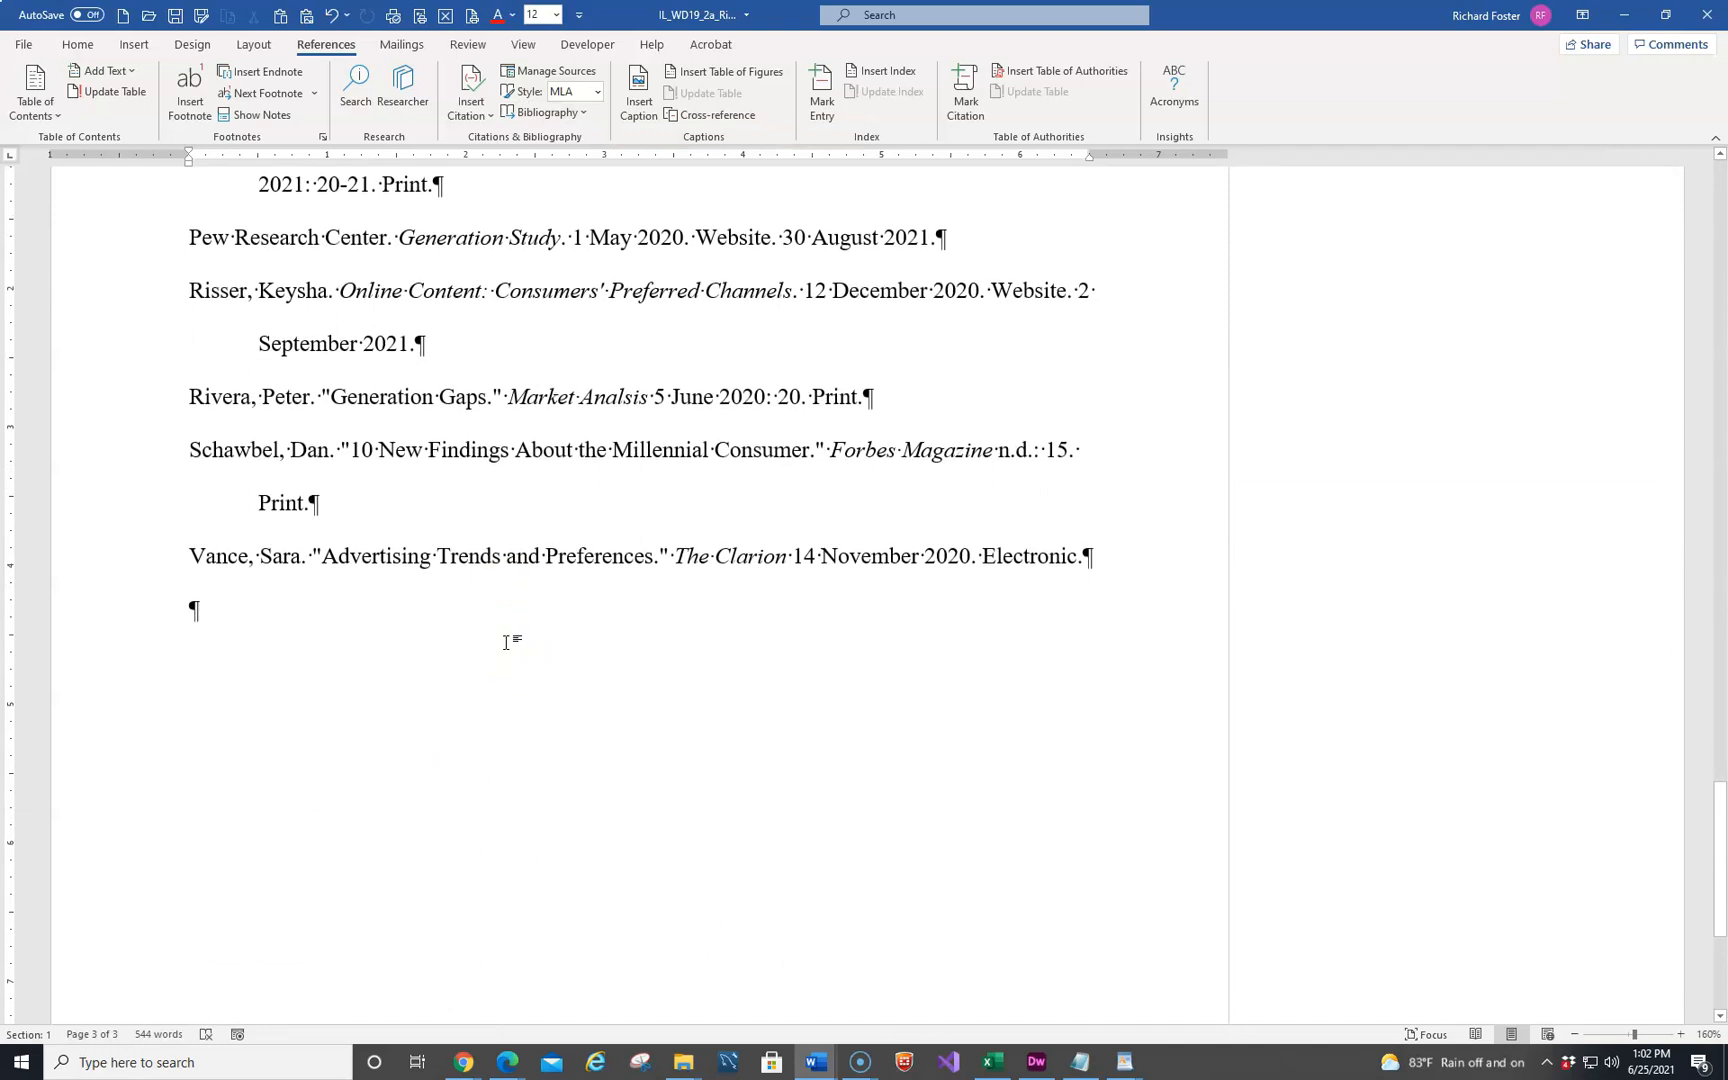
{"action": "scroll", "coordinate": [506, 642], "scroll_direction": "up", "scroll_amount": 3}
{"action": "left_click", "coordinate": [506, 663]}
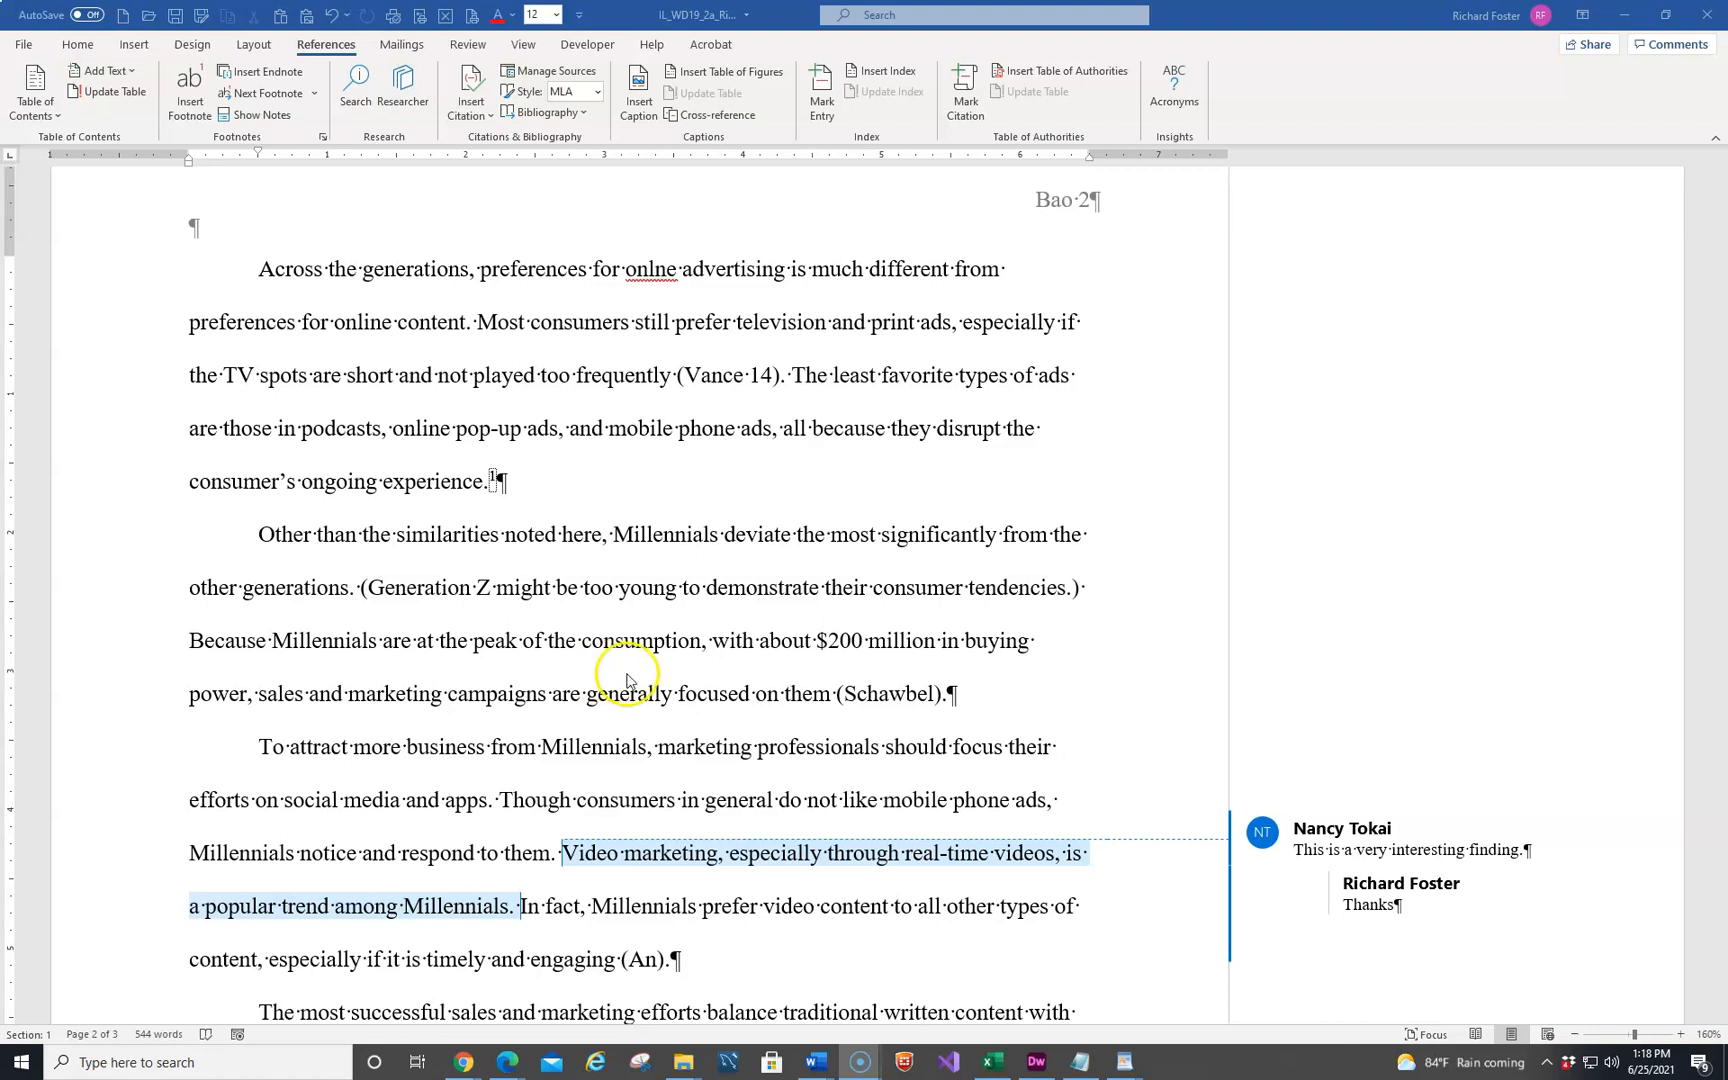
{"action": "left_click", "coordinate": [914, 692]}
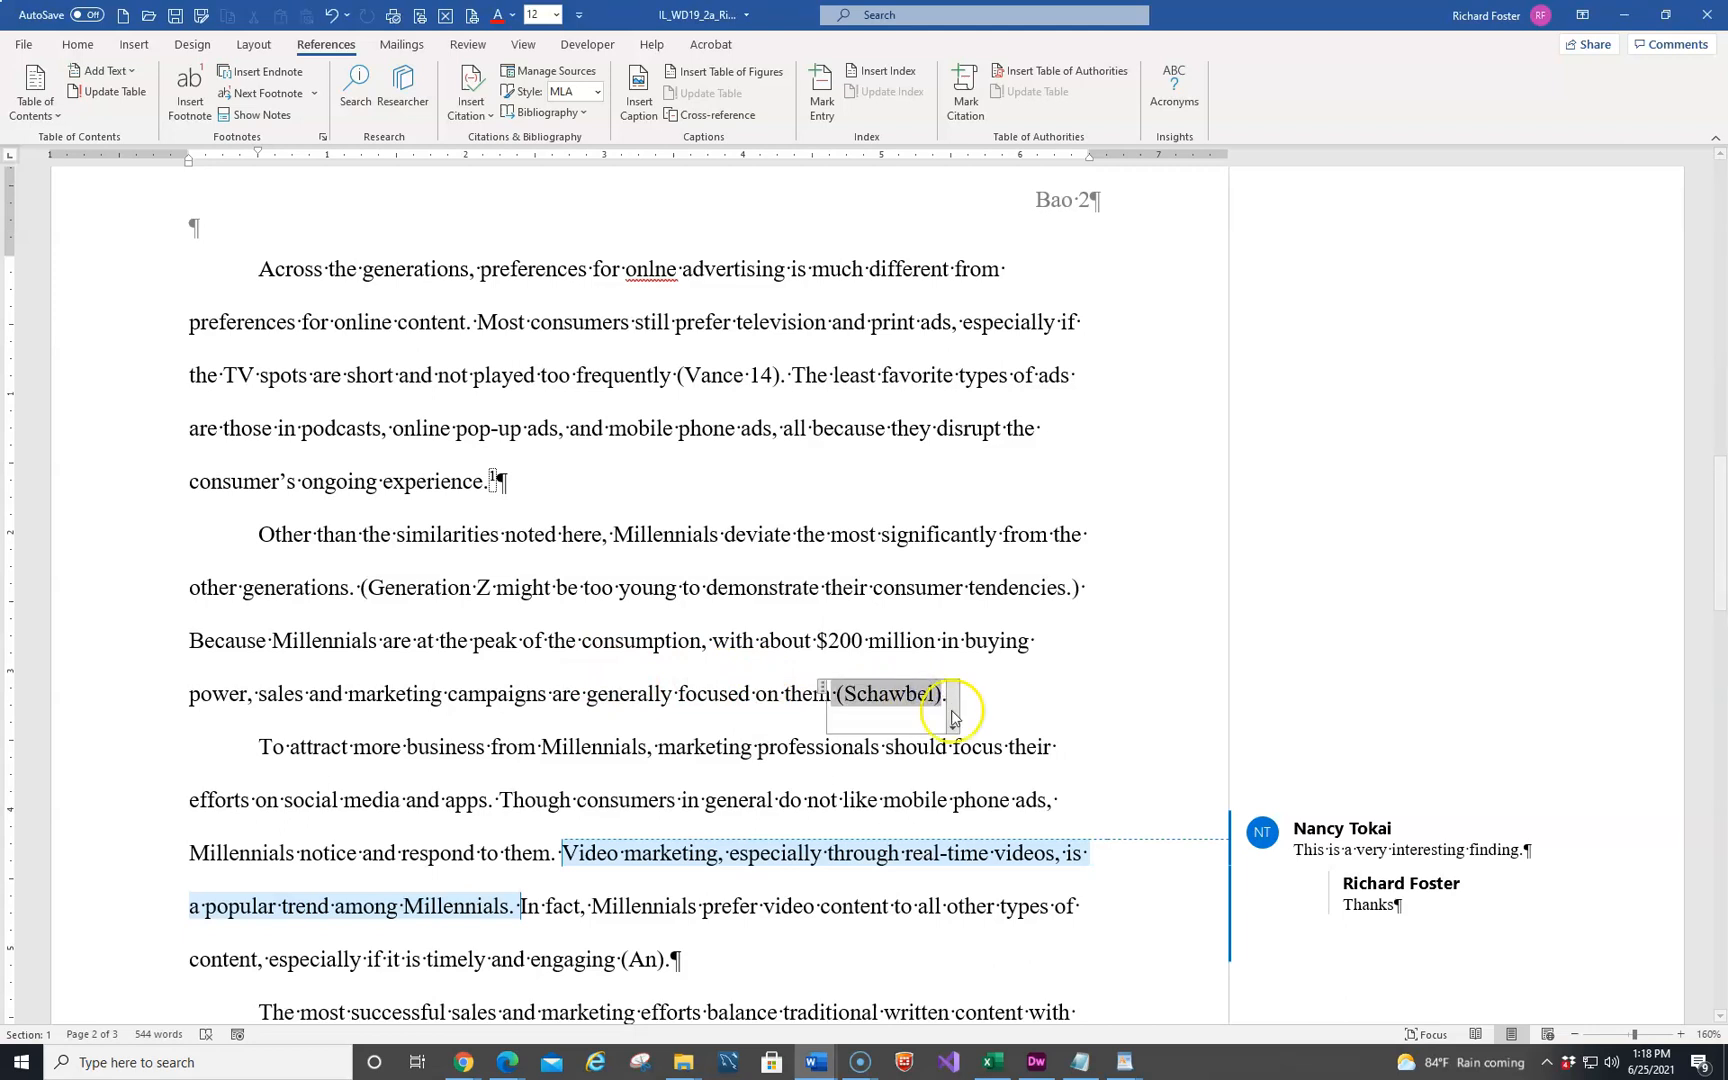
{"action": "left_click", "coordinate": [951, 733]}
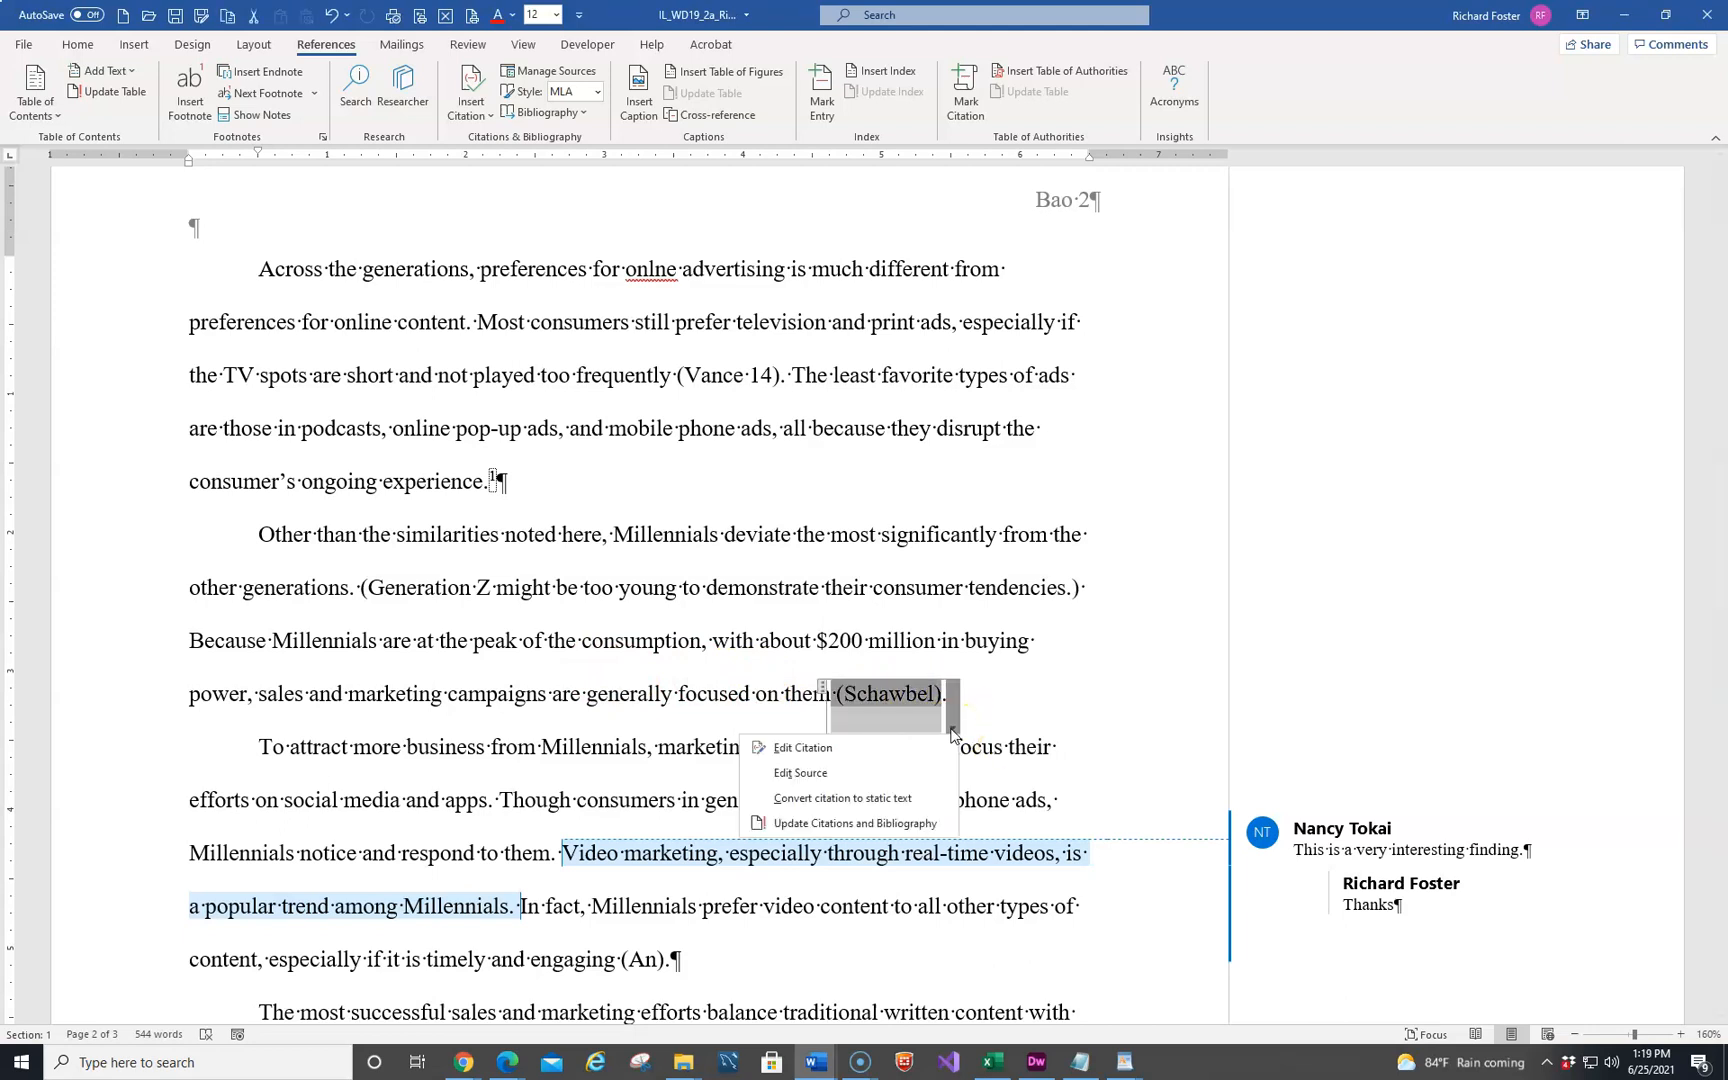
{"action": "left_click", "coordinate": [828, 775]}
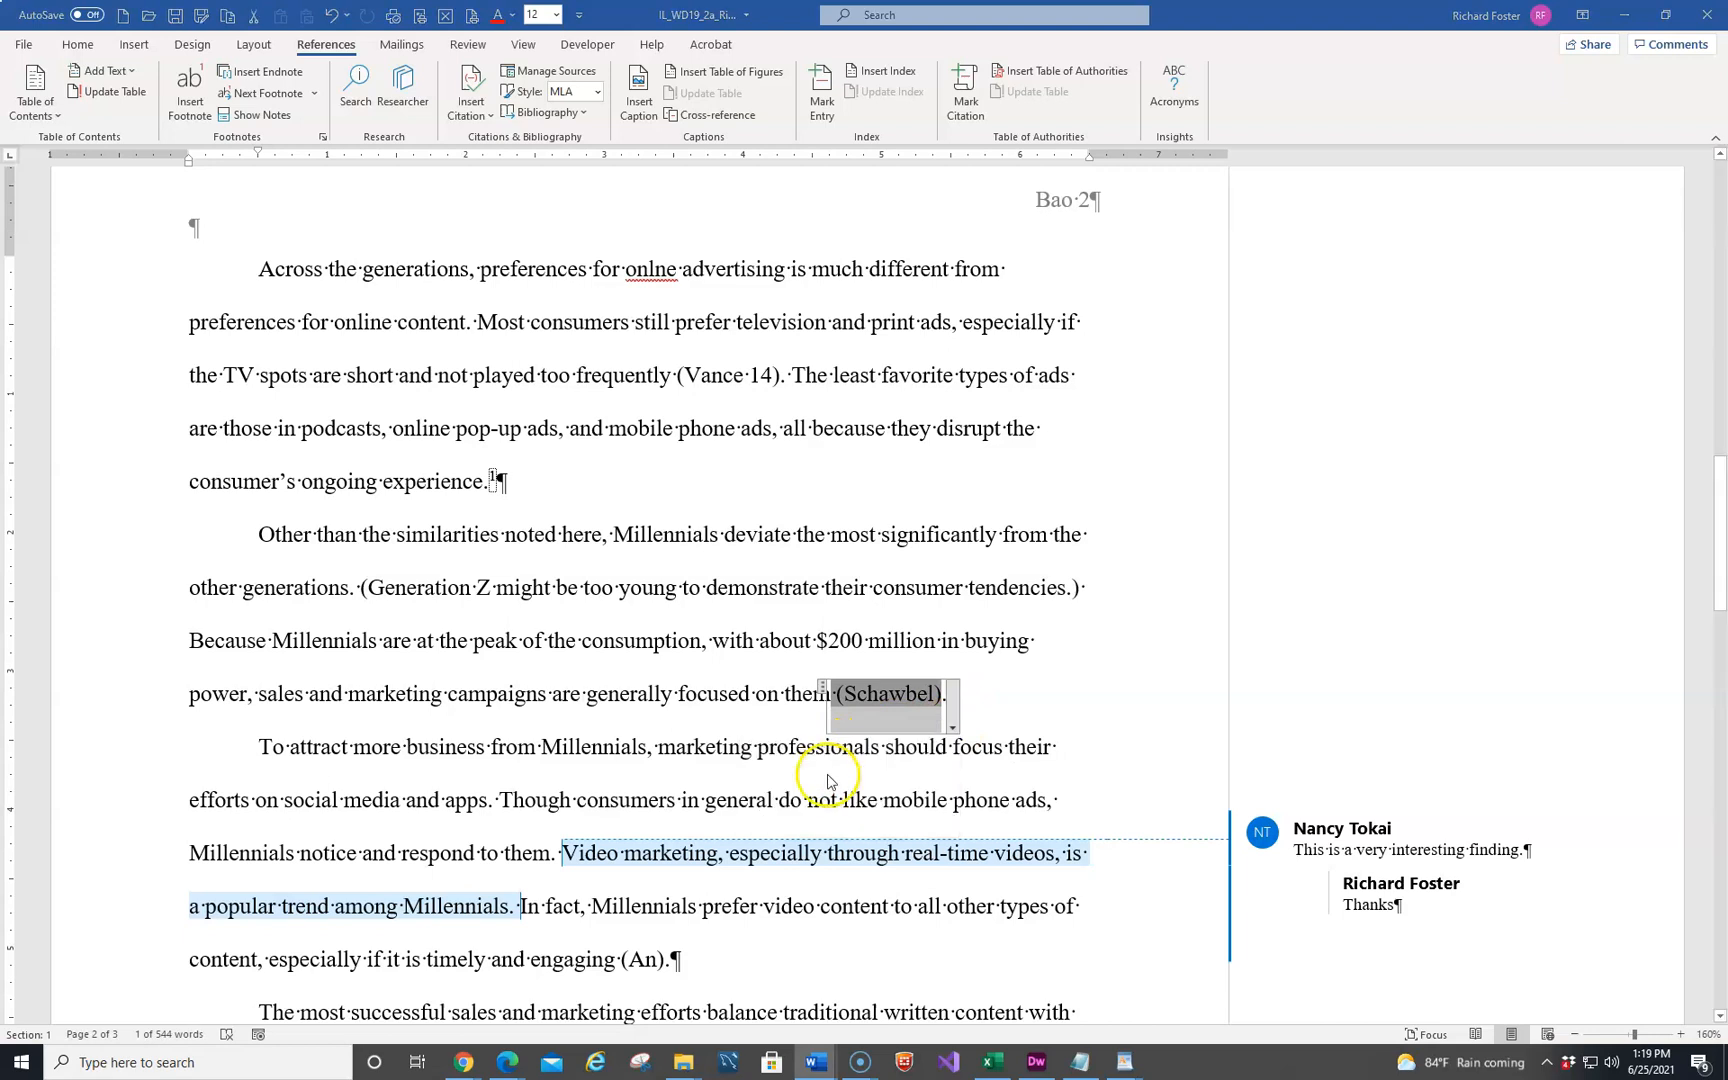
{"action": "left_click", "coordinate": [736, 511]}
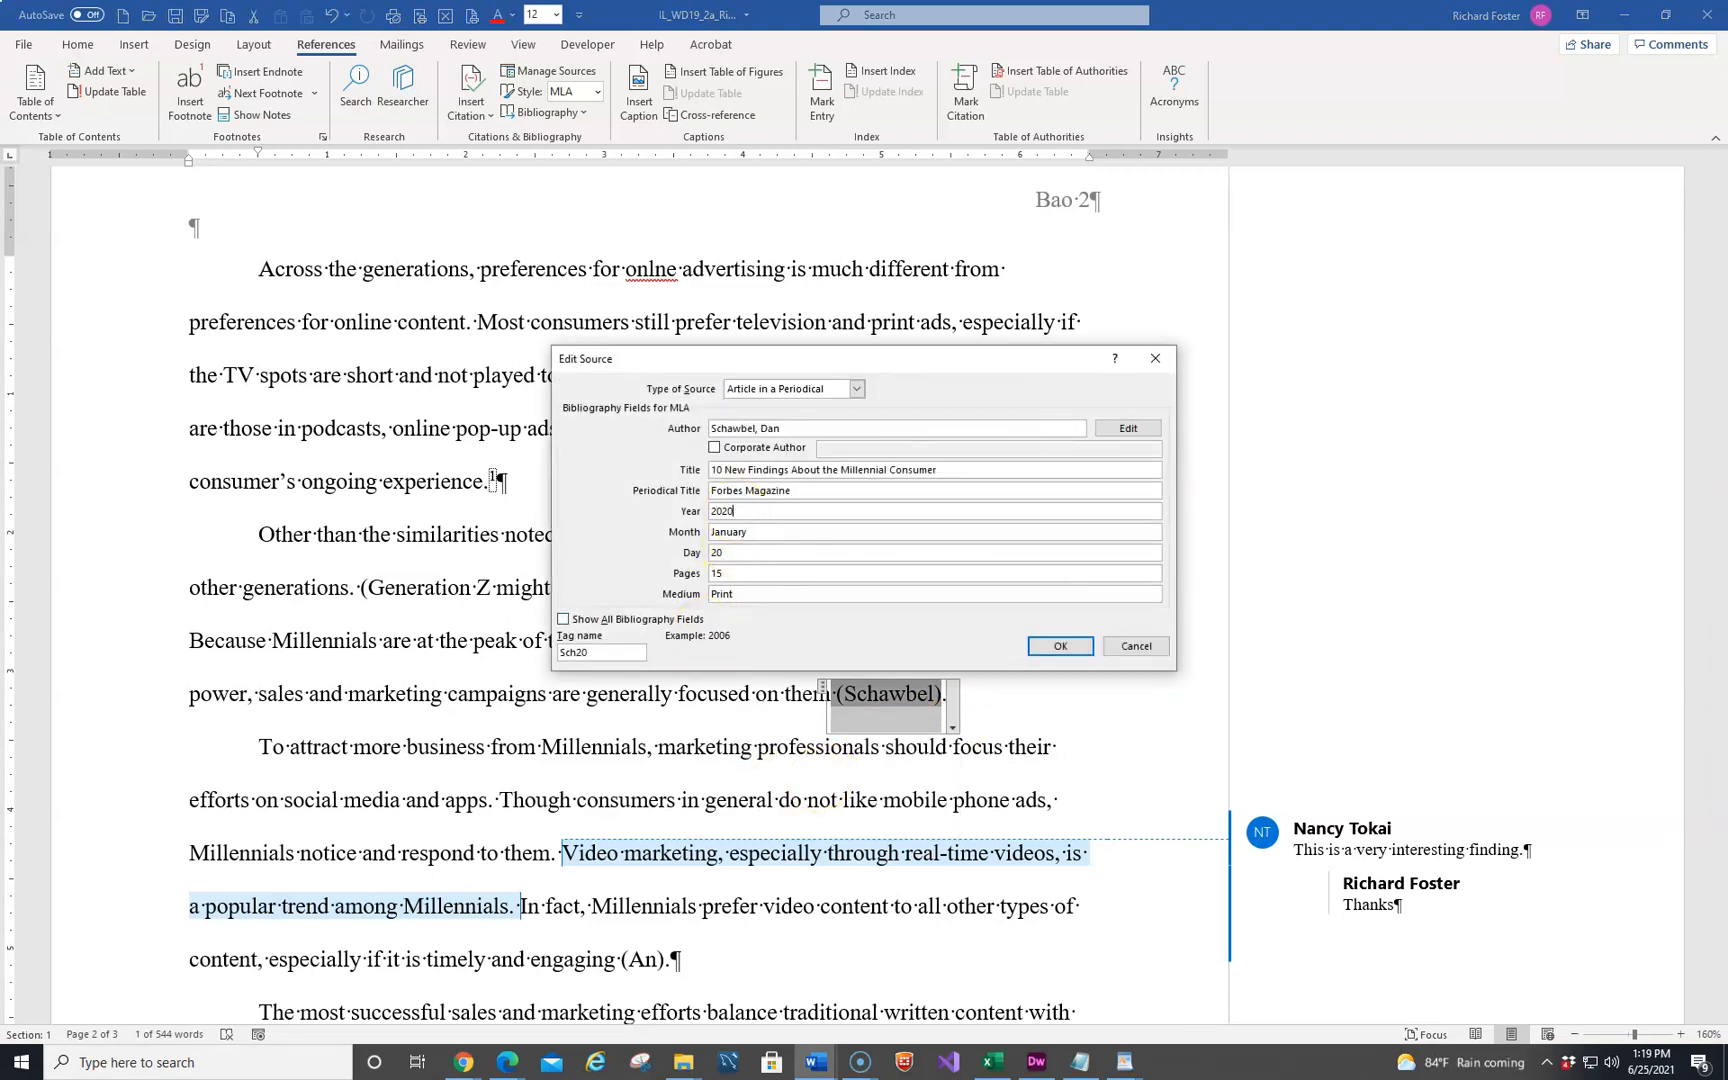
{"action": "left_click", "coordinate": [1058, 645]}
Update the citations and bibliography from the Forbes Magazine citation and check its entry on the works cited page
{"action": "scroll", "coordinate": [457, 683], "scroll_direction": "down", "scroll_amount": 15}
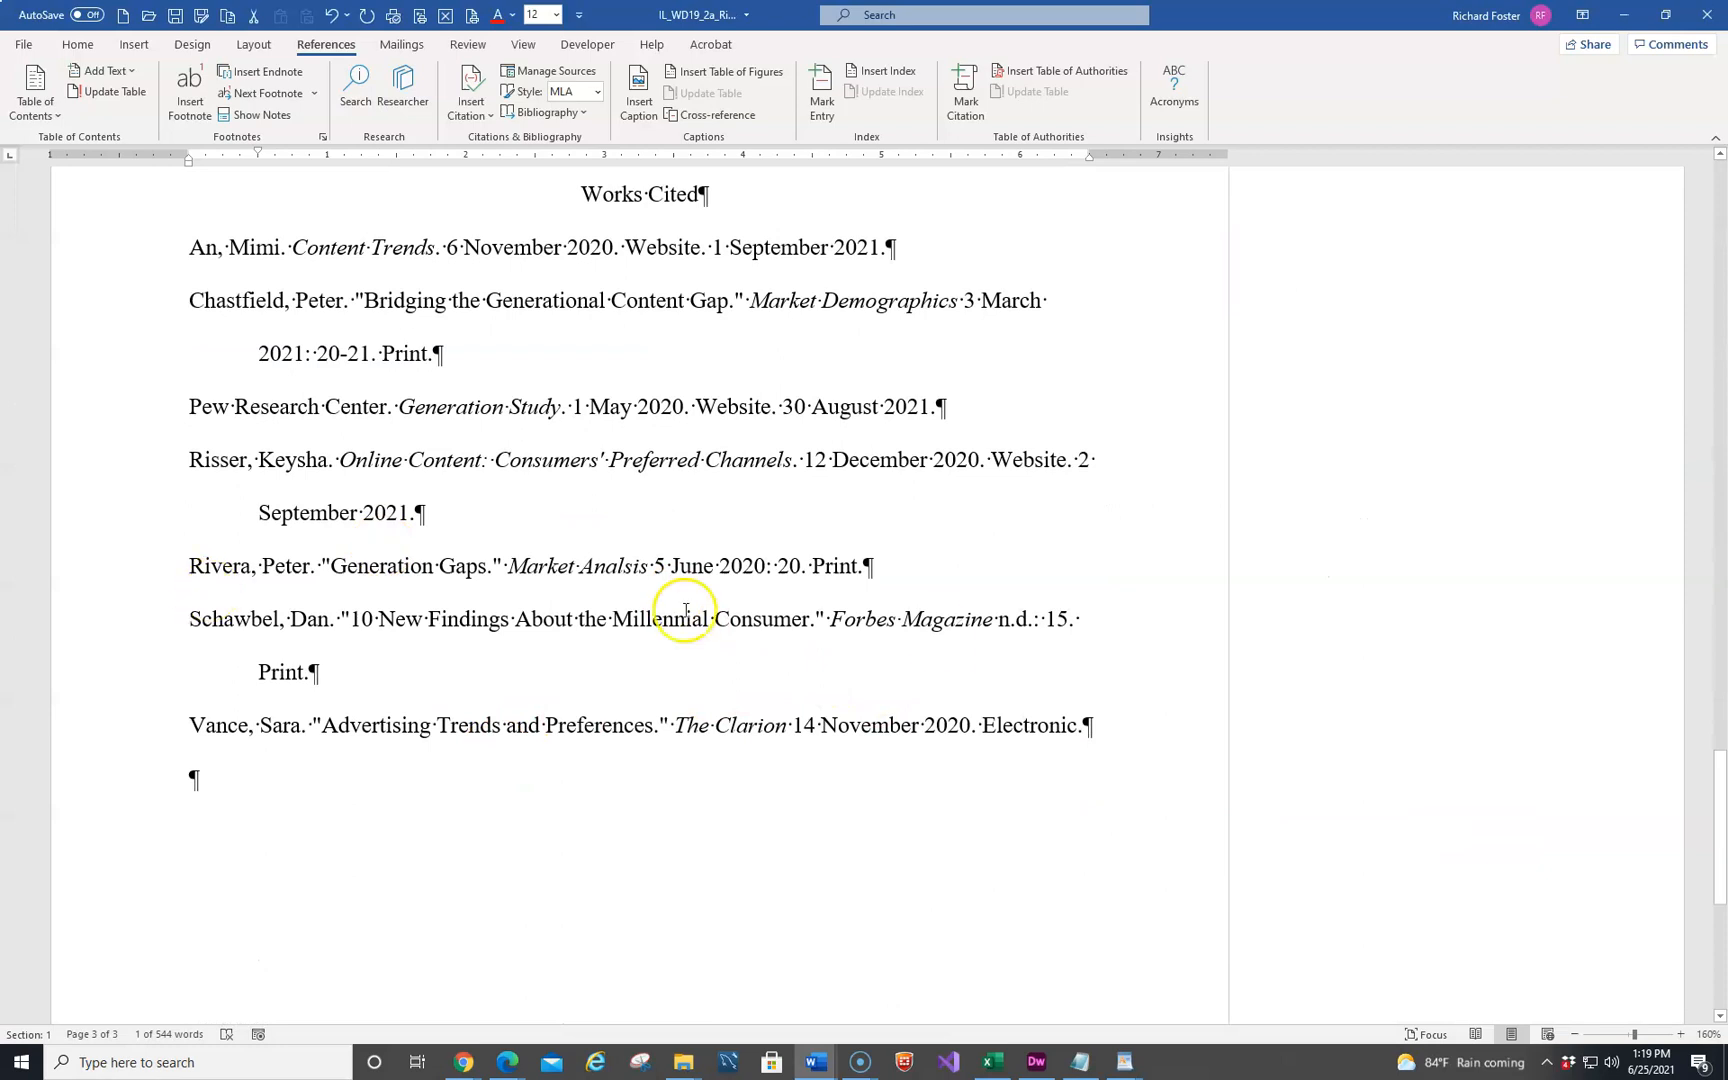
{"action": "scroll", "coordinate": [578, 660], "scroll_direction": "up", "scroll_amount": 10}
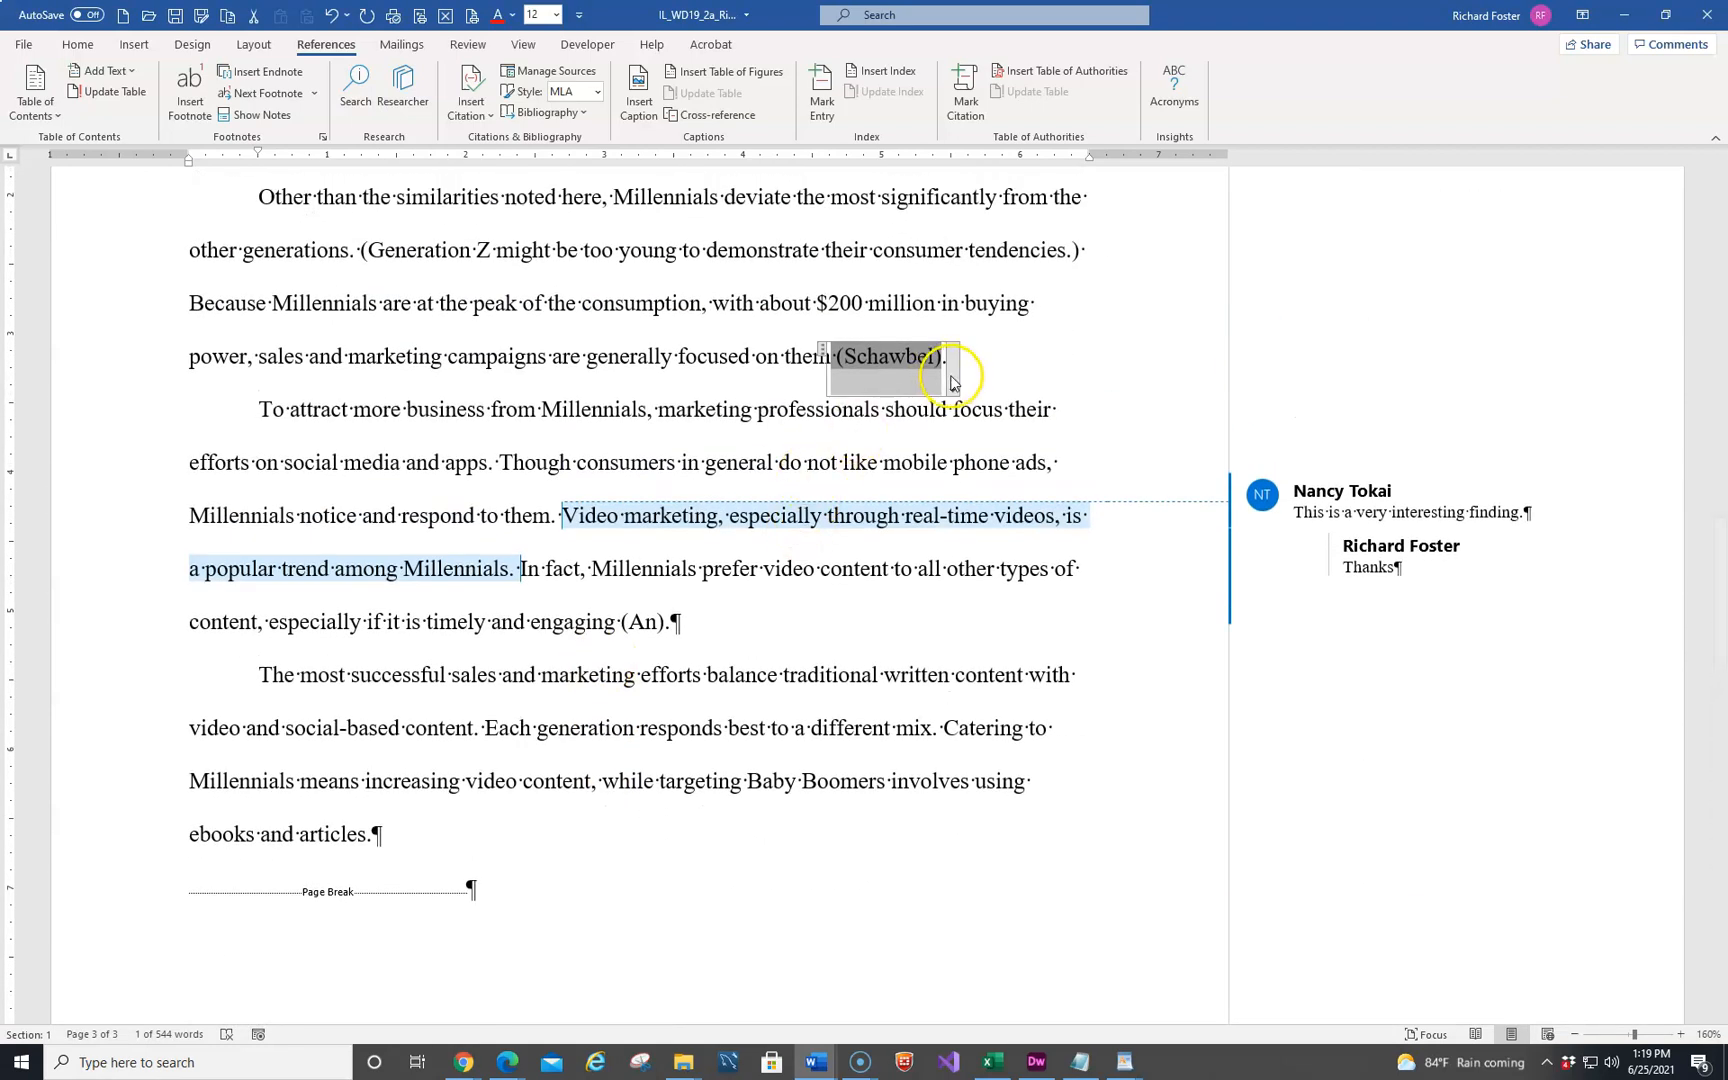
{"action": "right_click", "coordinate": [950, 388]}
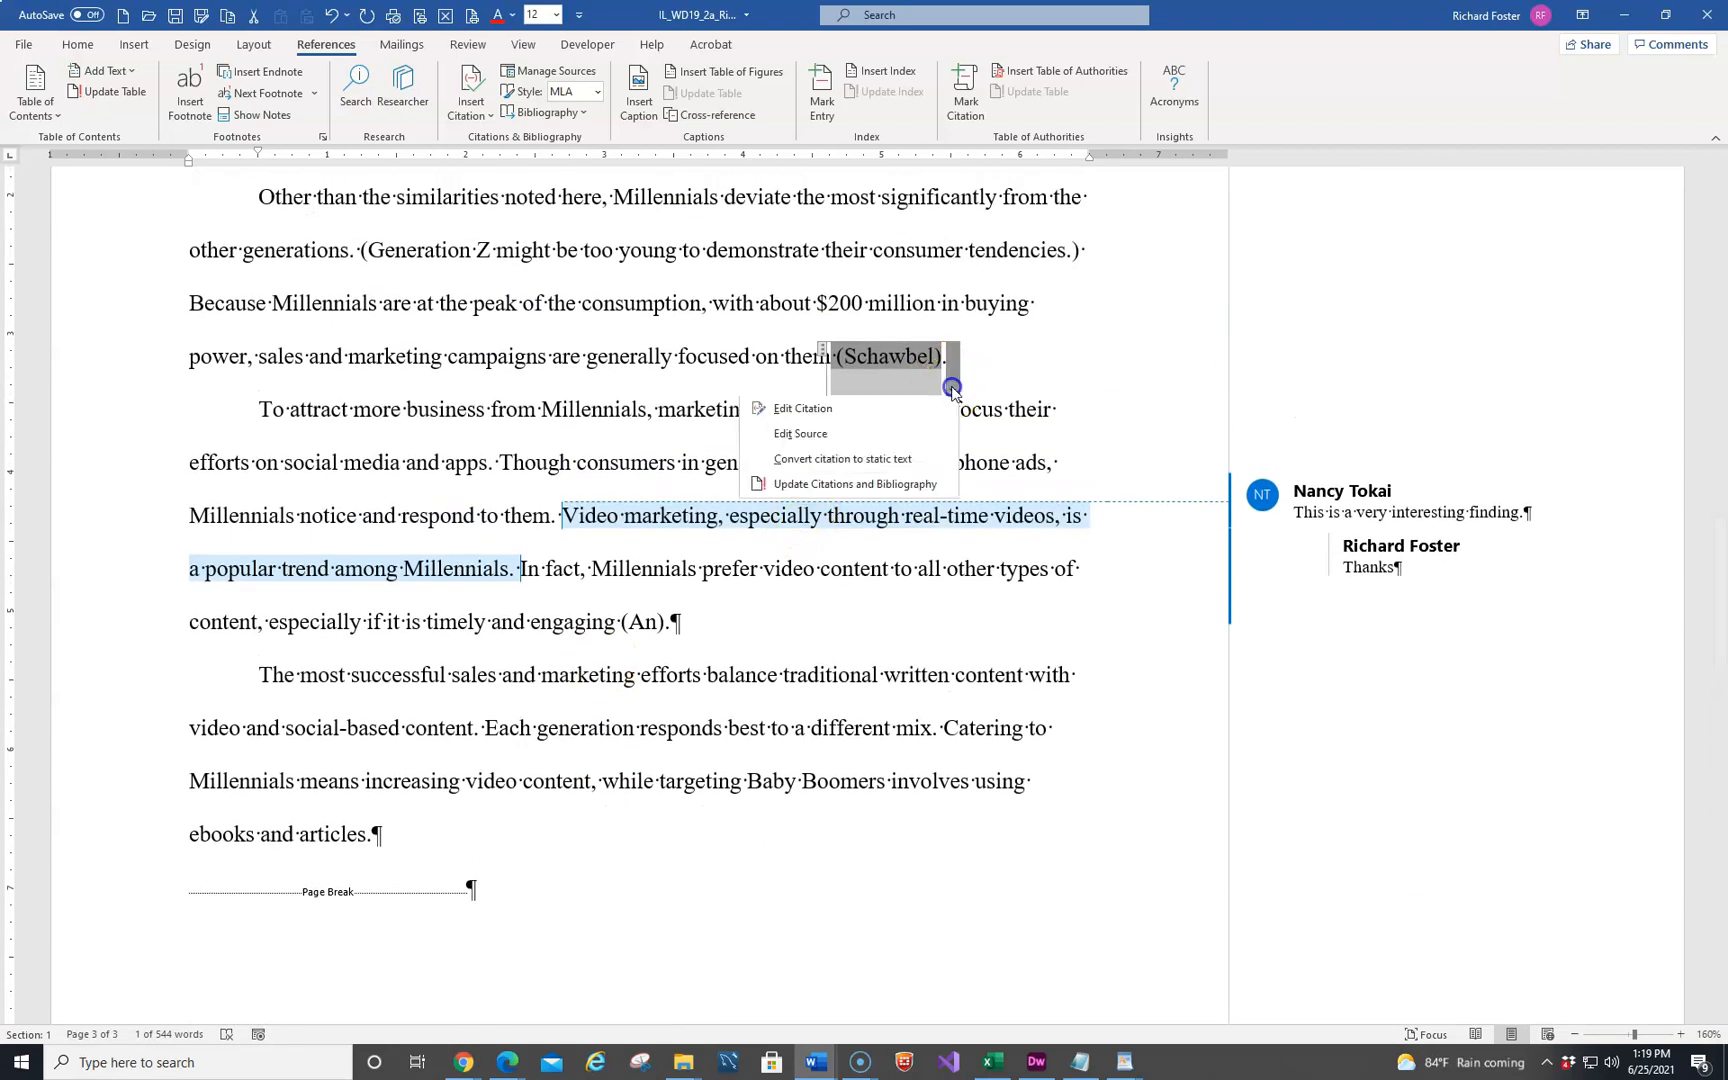
{"action": "left_click", "coordinate": [866, 487]}
{"action": "scroll", "coordinate": [560, 660], "scroll_direction": "down", "scroll_amount": 6}
{"action": "scroll", "coordinate": [569, 670], "scroll_direction": "down", "scroll_amount": 5}
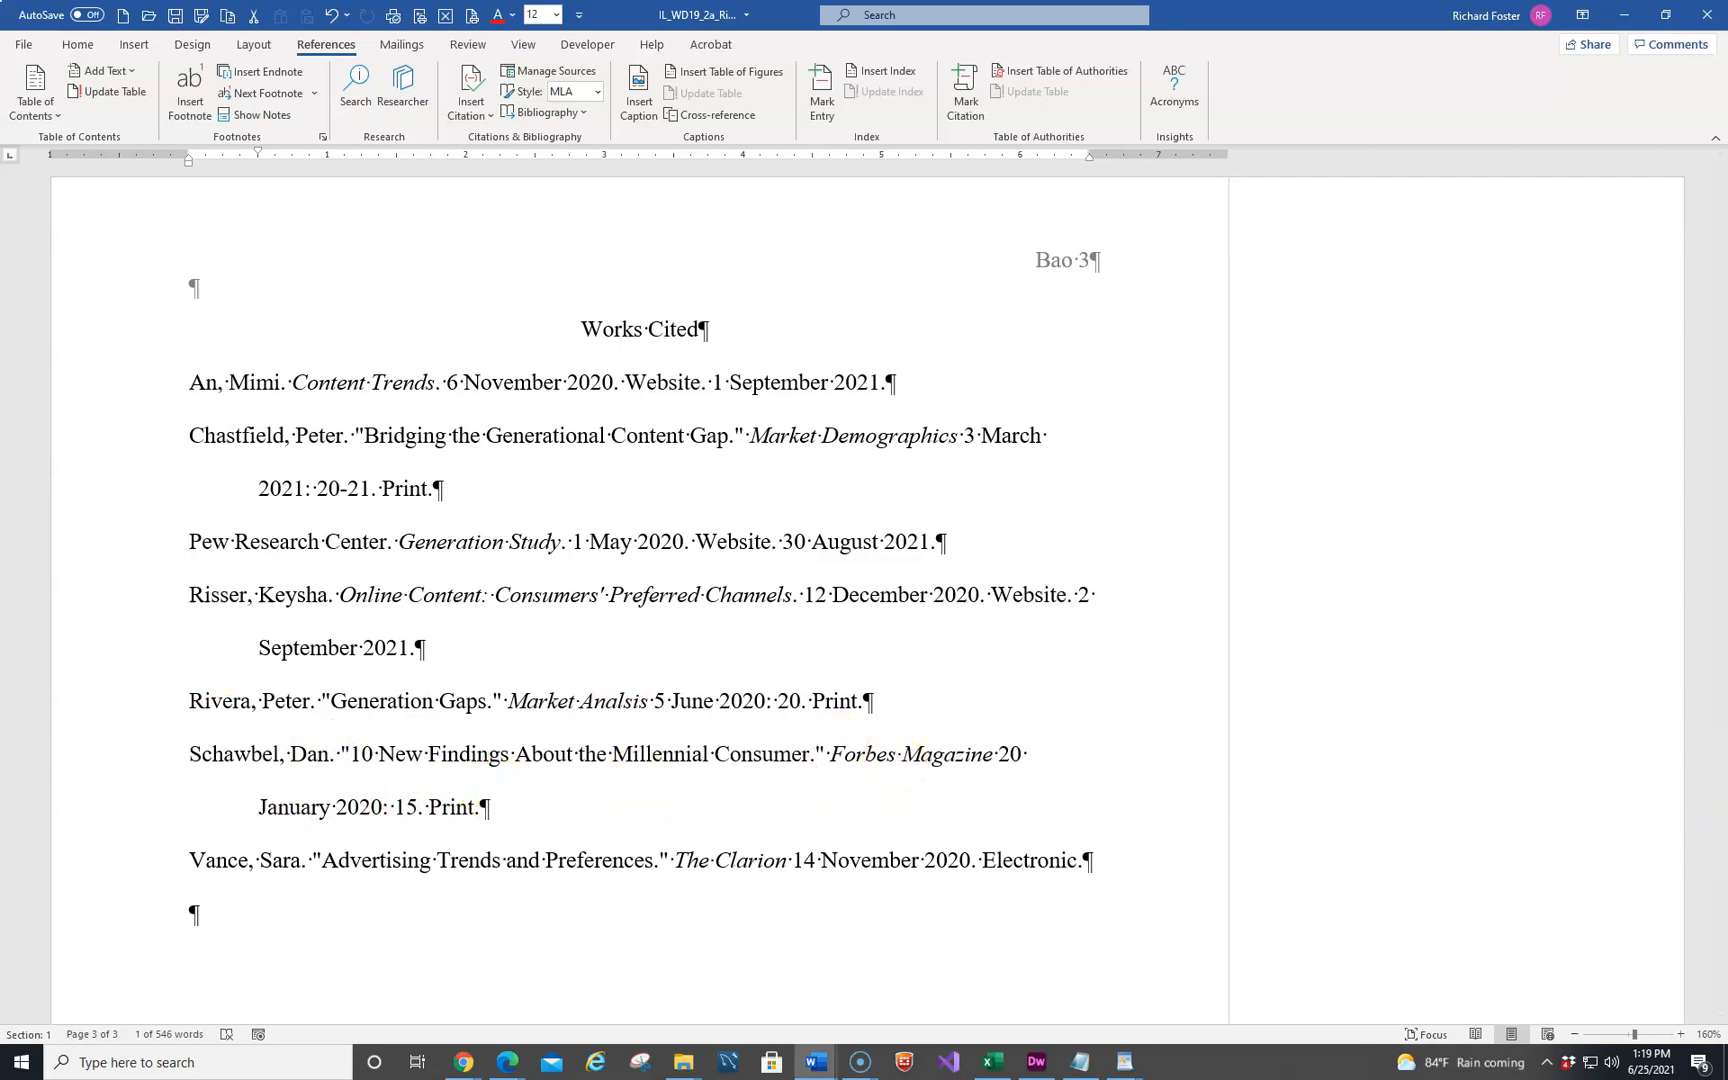
Run a spelling and grammar check from the start of the document and correct "onlne" to "online"
{"action": "left_click", "coordinate": [556, 387]}
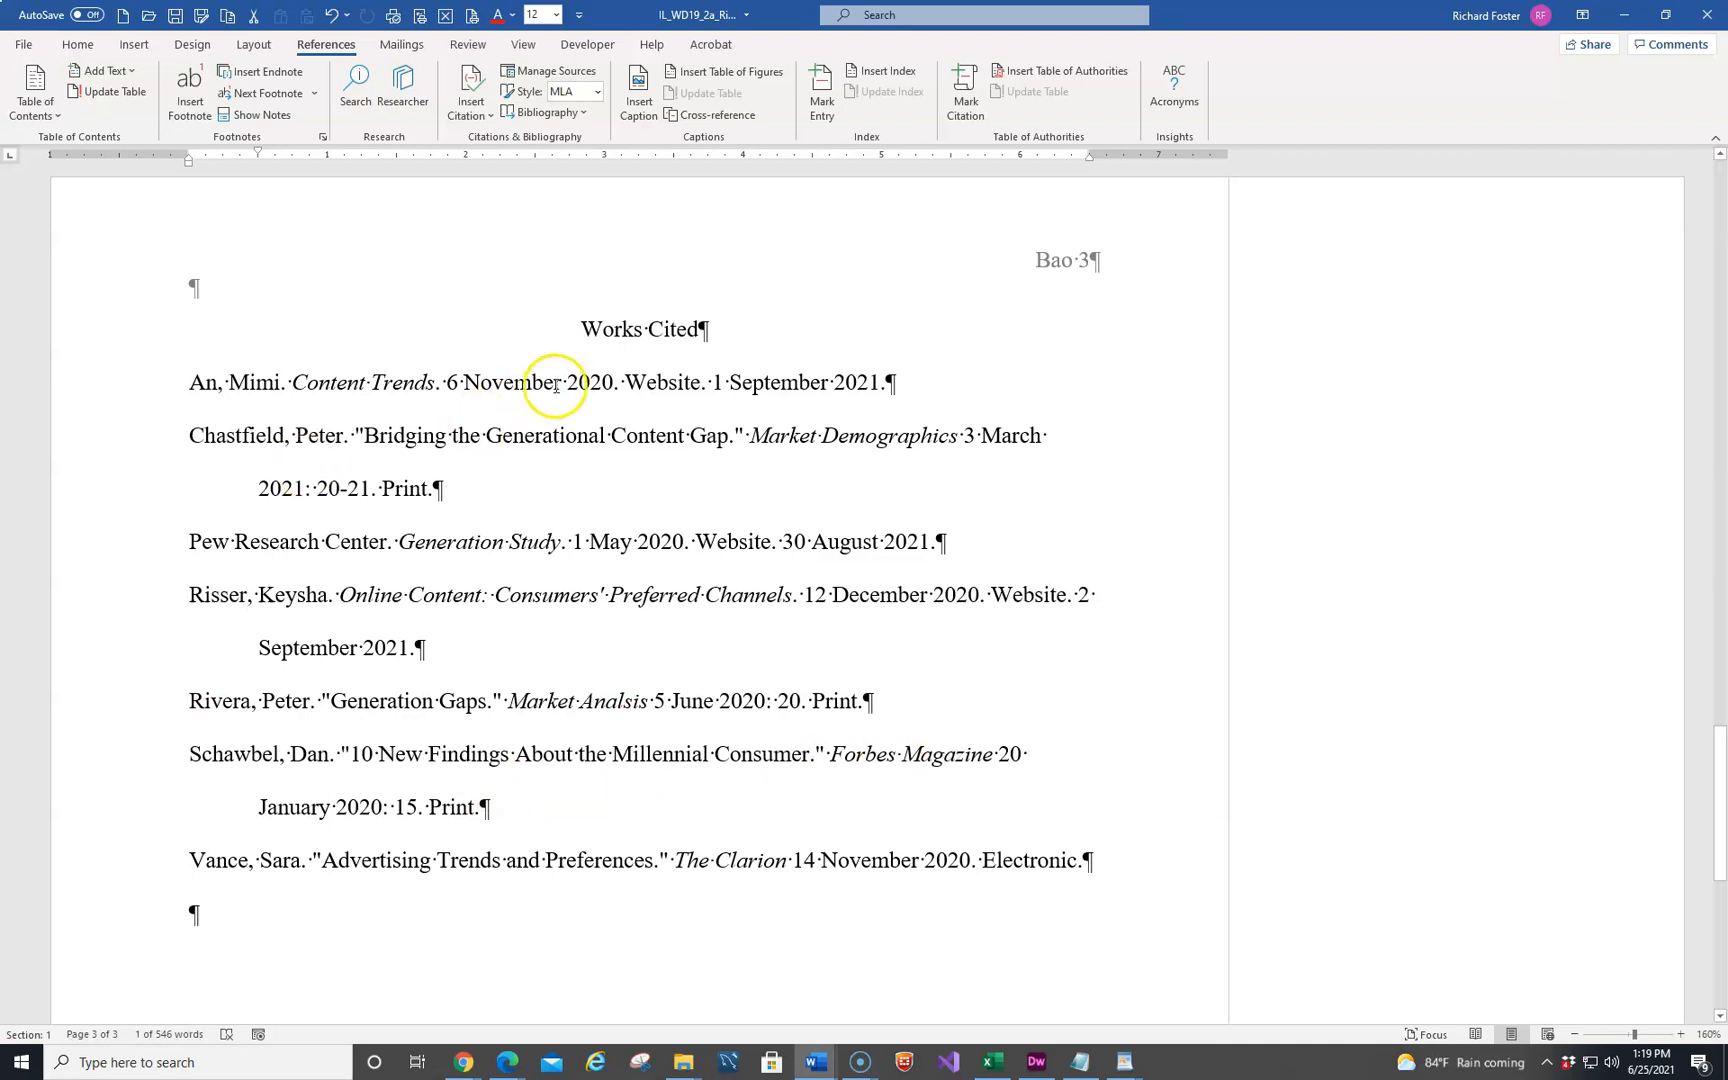
{"action": "key", "text": "ctrl+Home"}
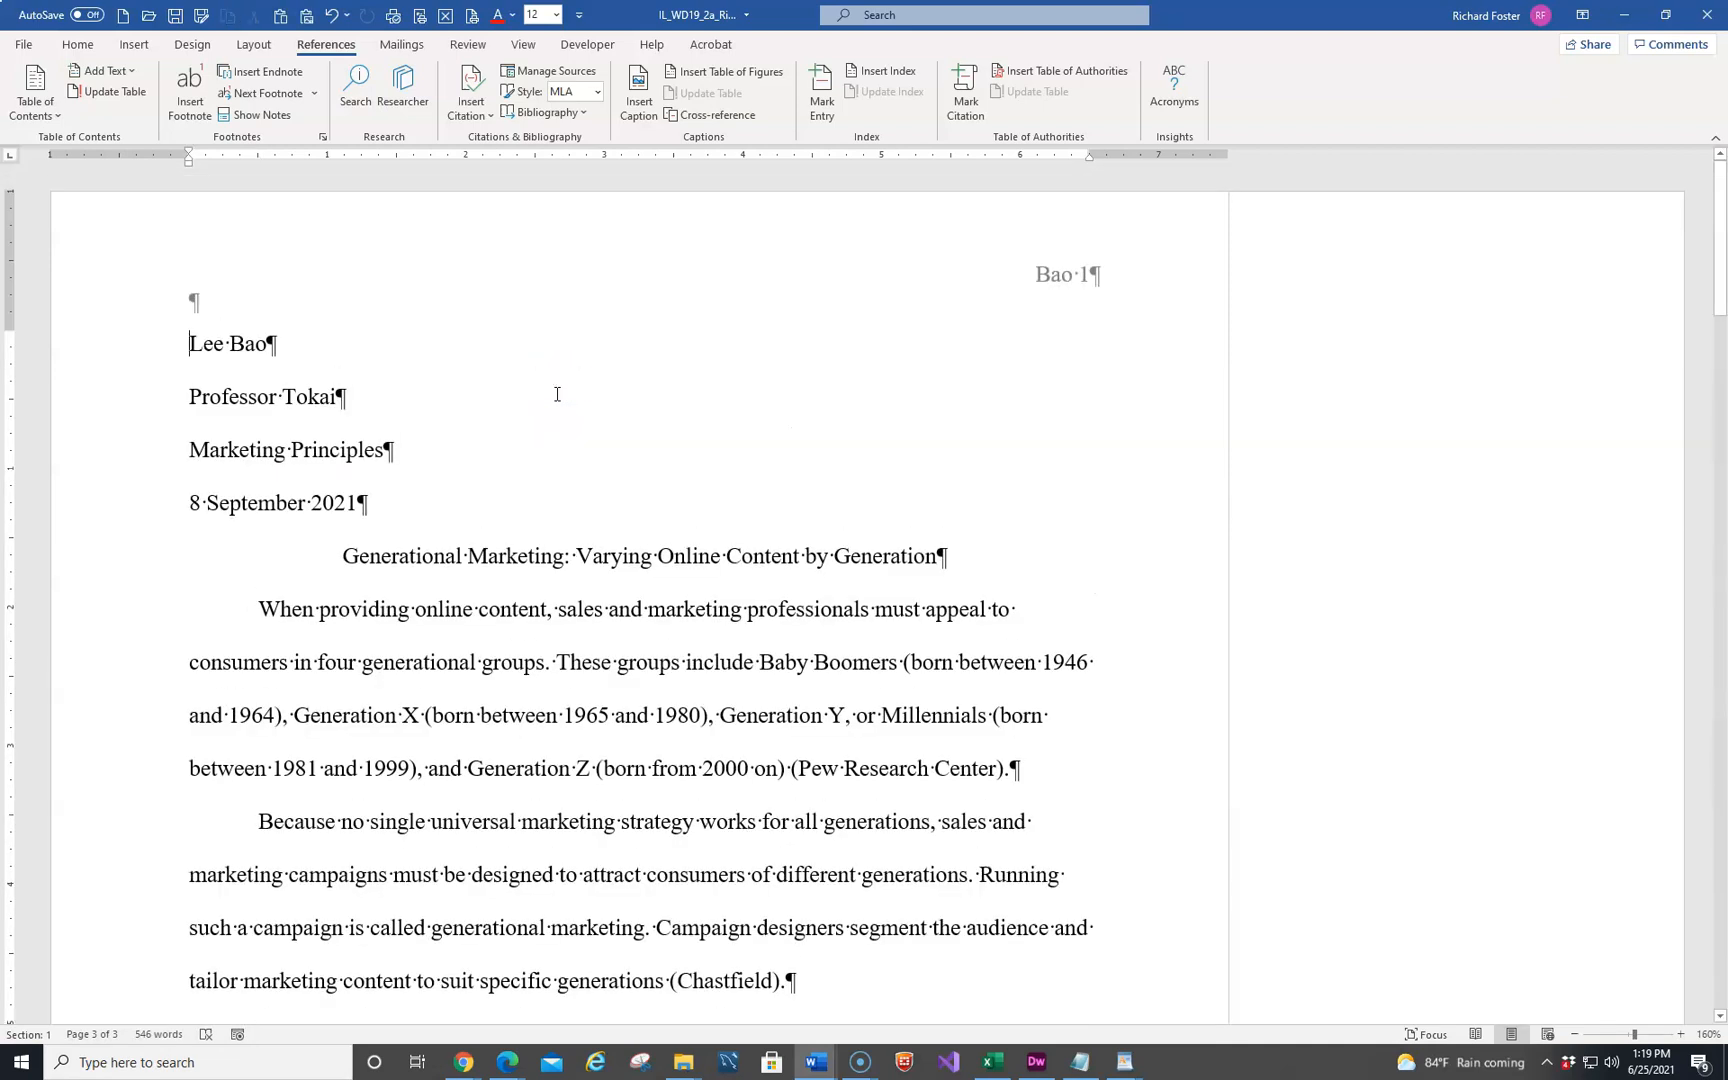
{"action": "key", "text": "F7"}
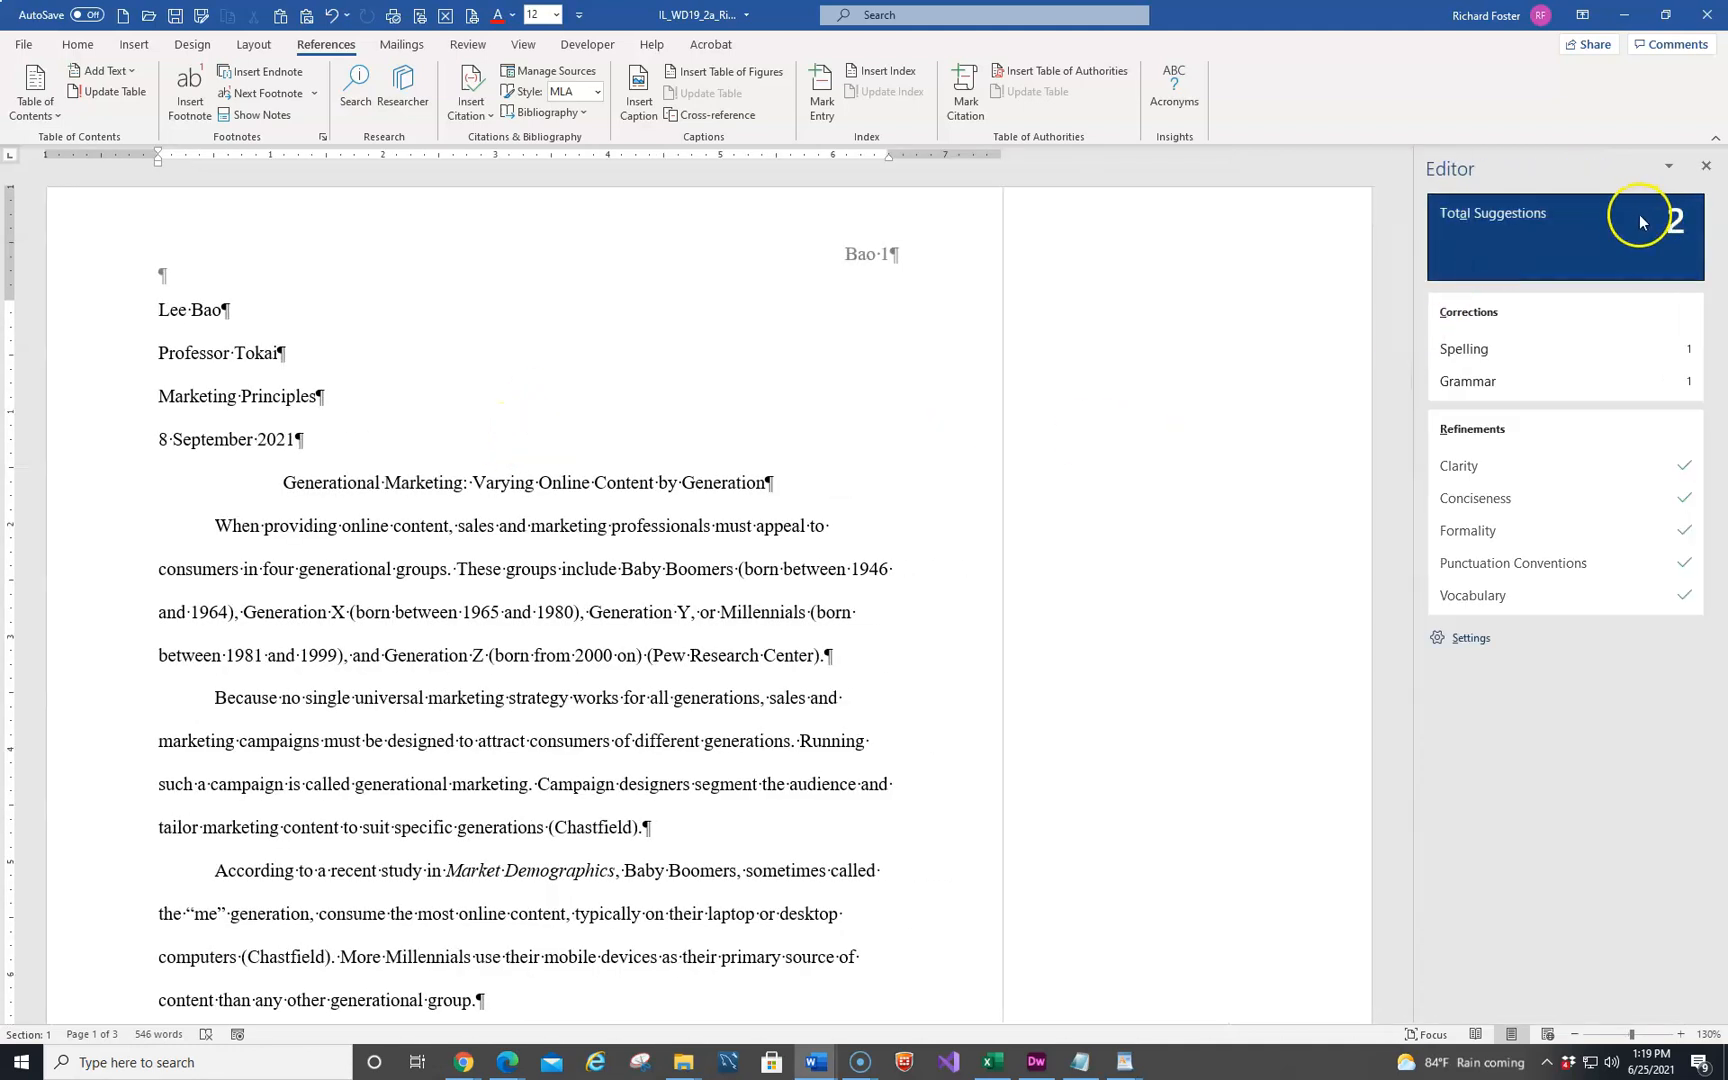
{"action": "left_click", "coordinate": [1501, 359]}
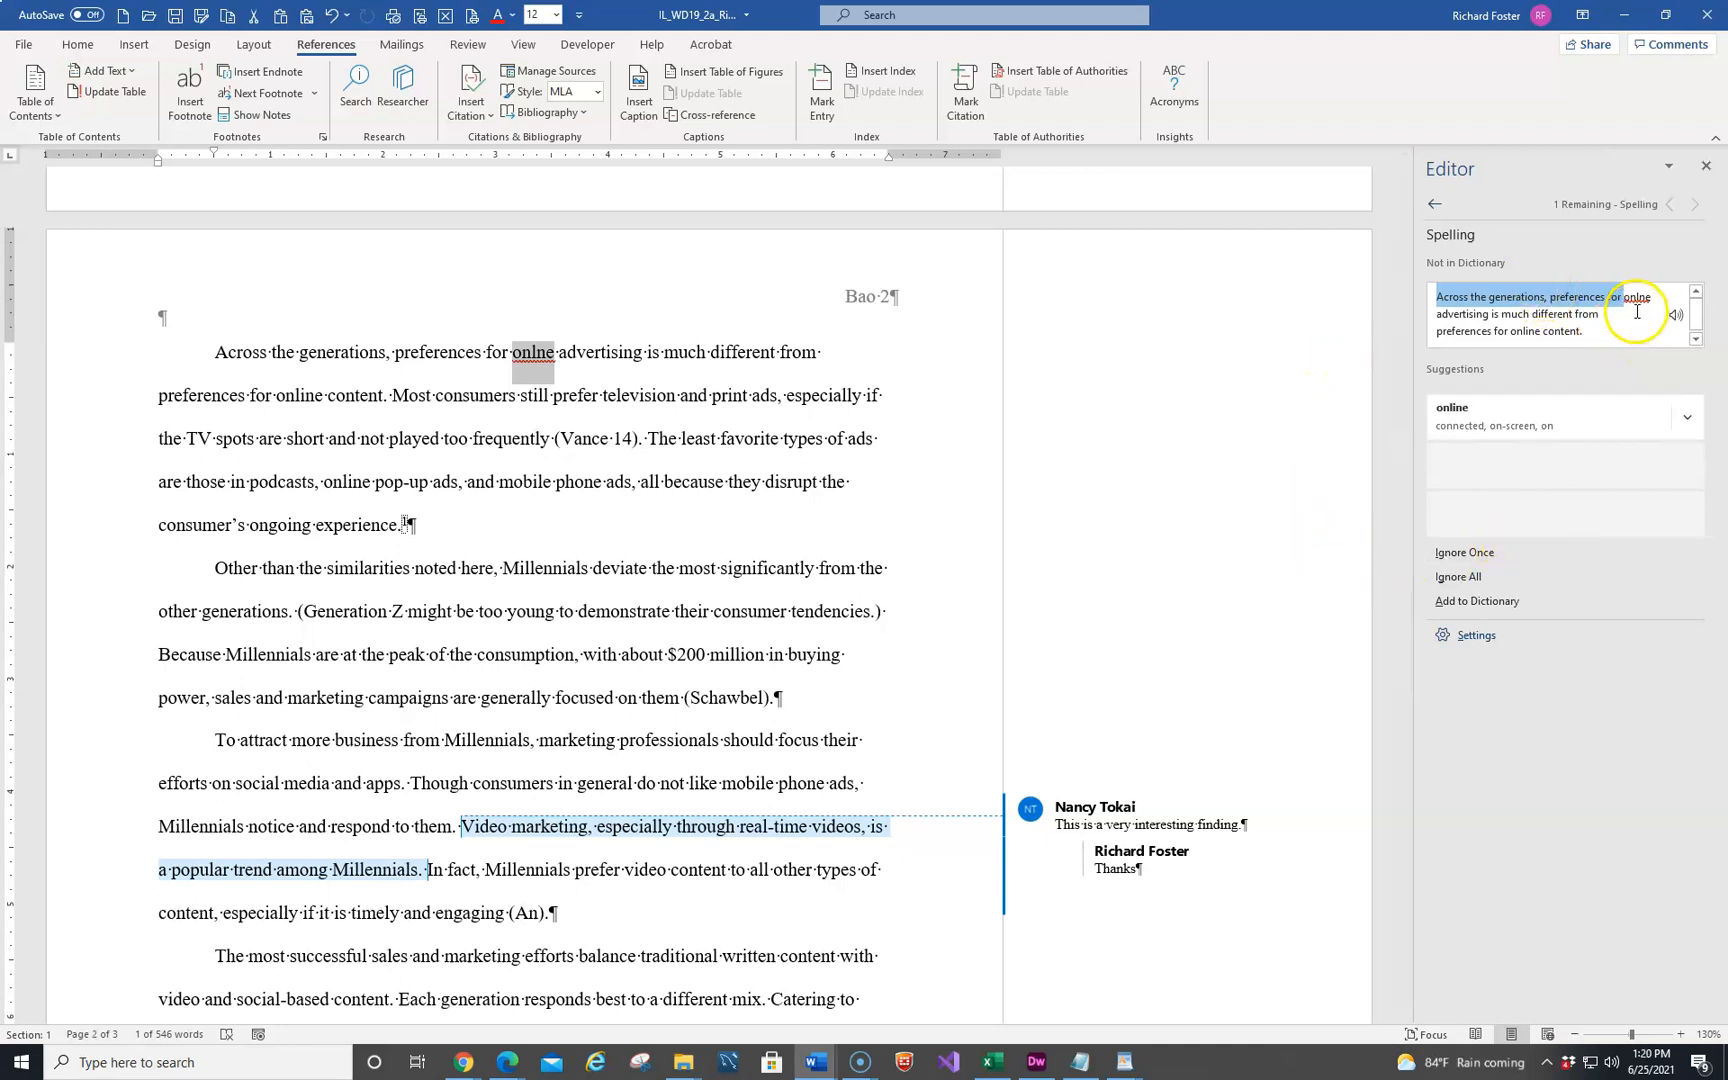
{"action": "left_click", "coordinate": [1465, 412]}
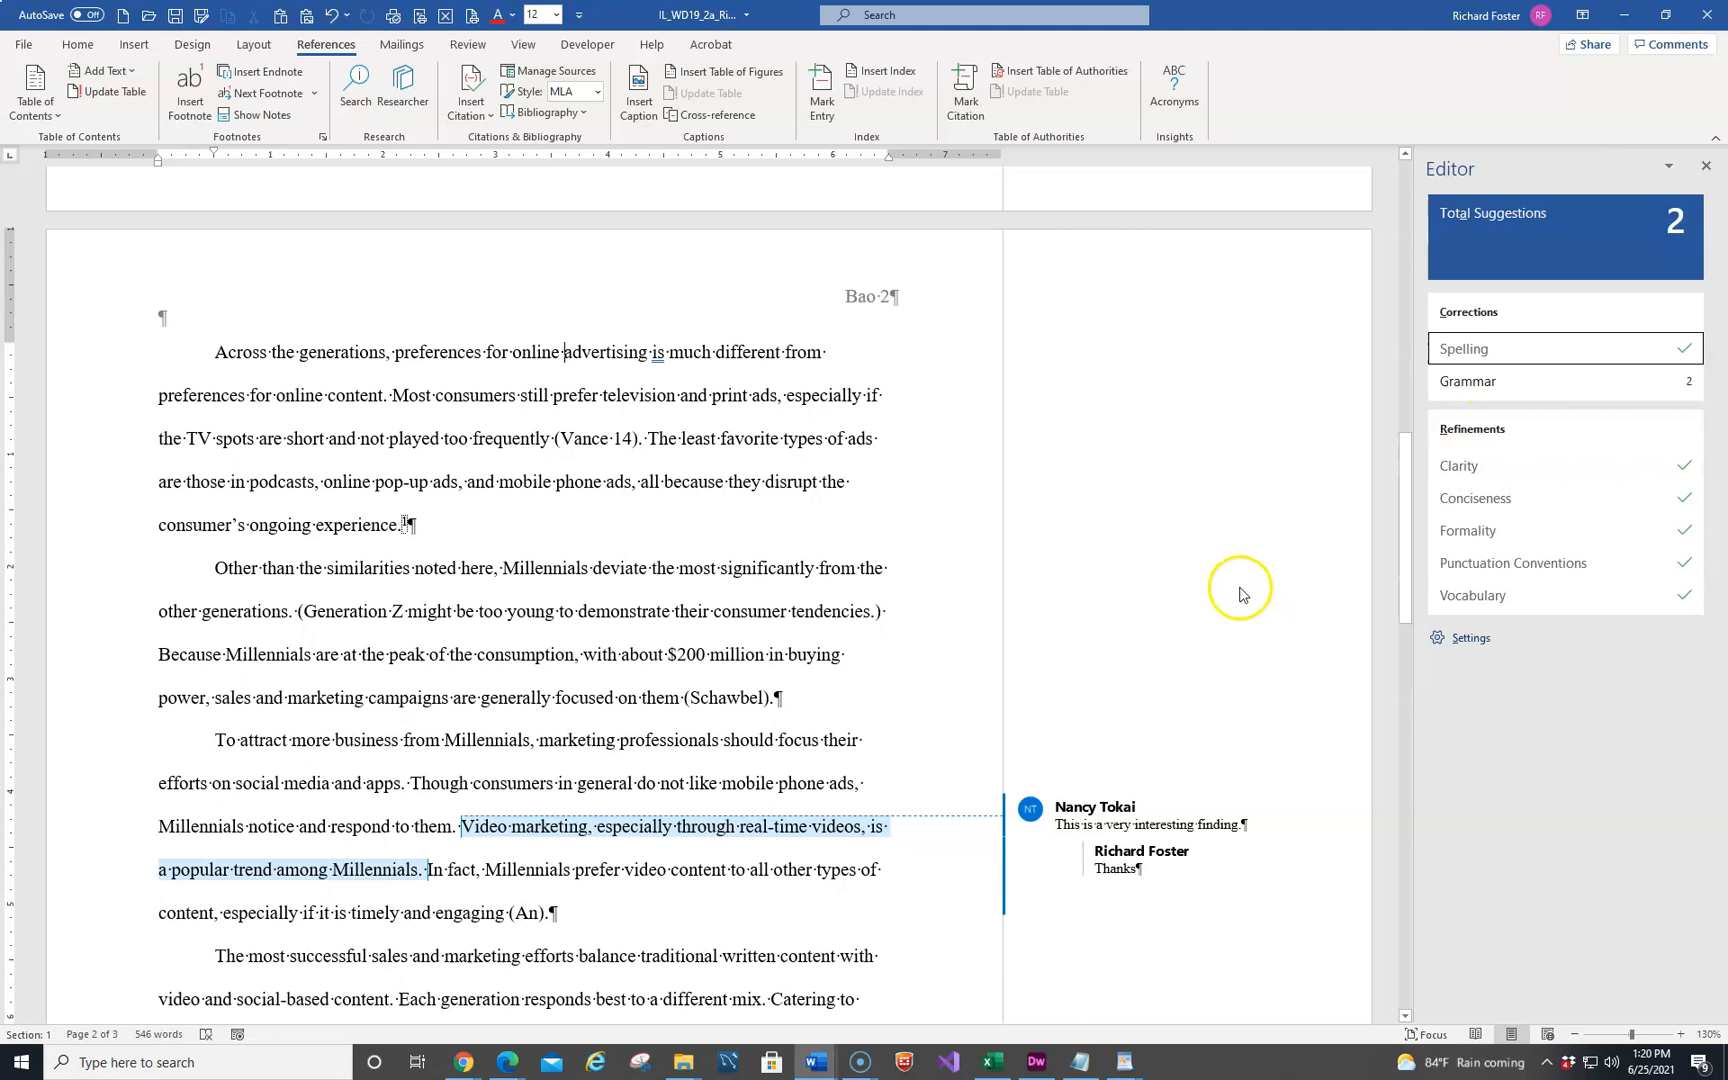
Skip the "are" grammar suggestion, accept the one adding a period at the end of the footer text, and save the document
{"action": "left_click", "coordinate": [1523, 388]}
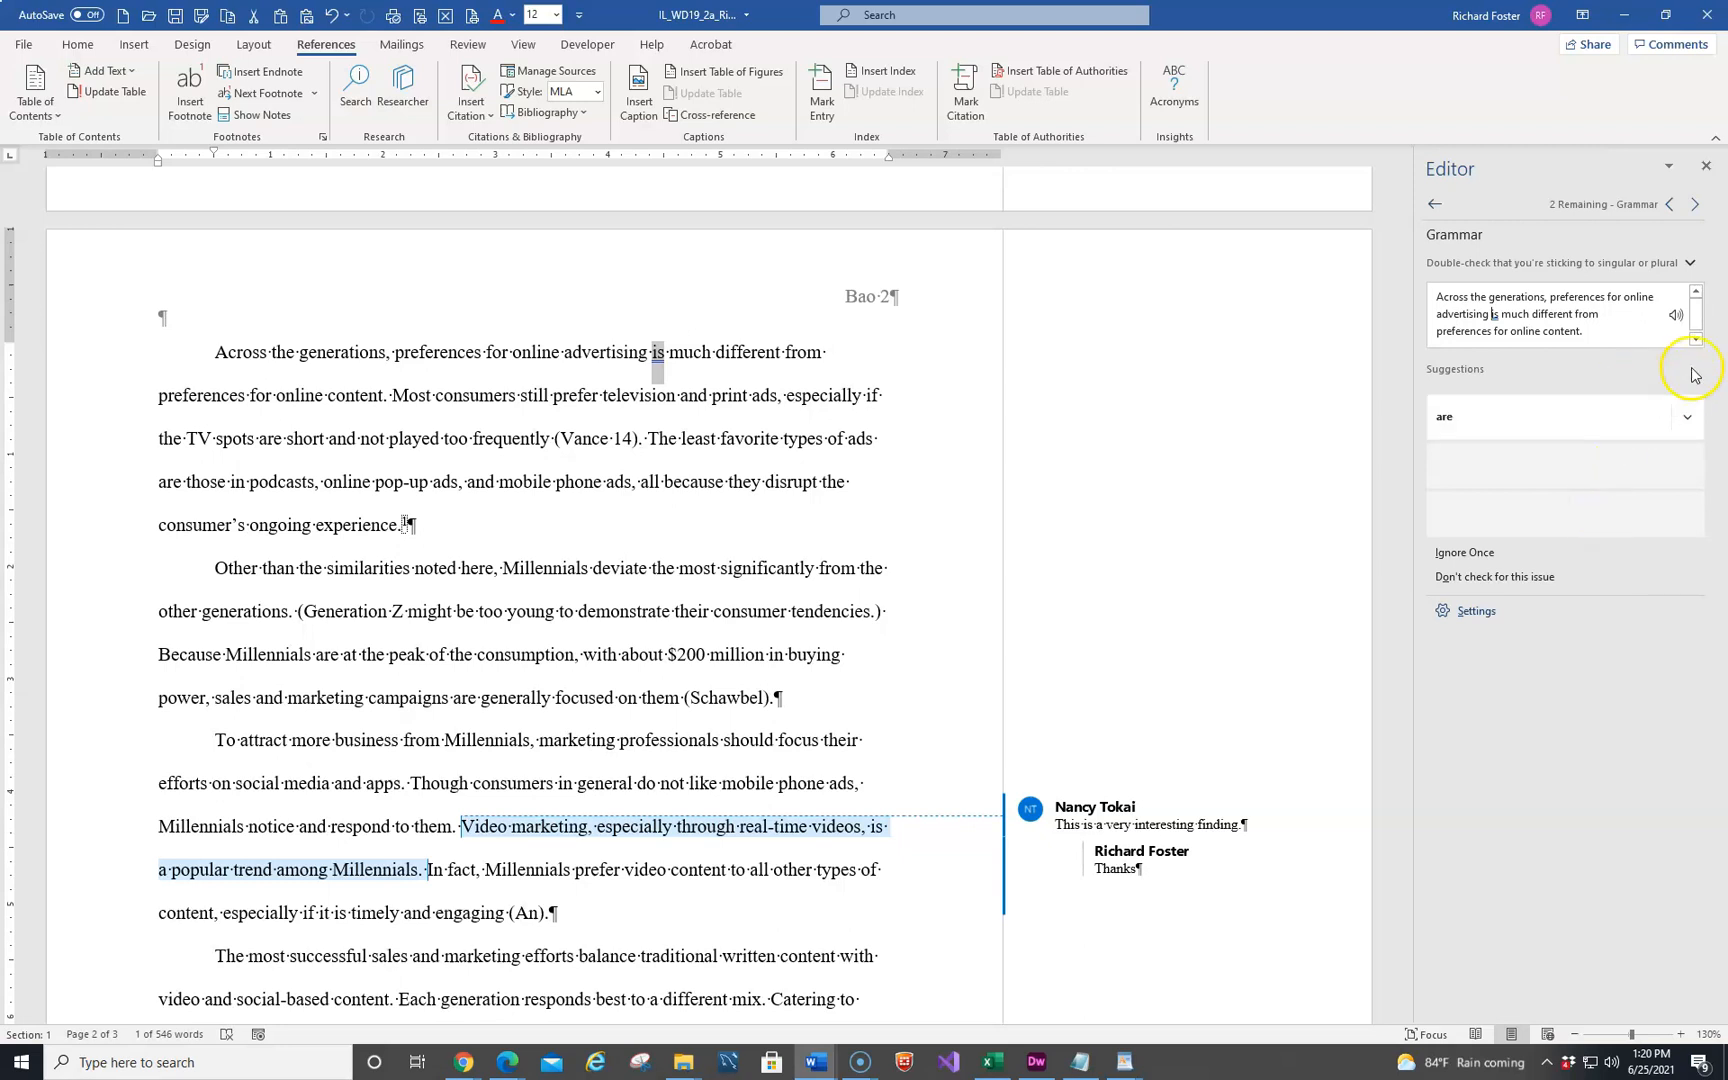
{"action": "left_click", "coordinate": [1696, 206]}
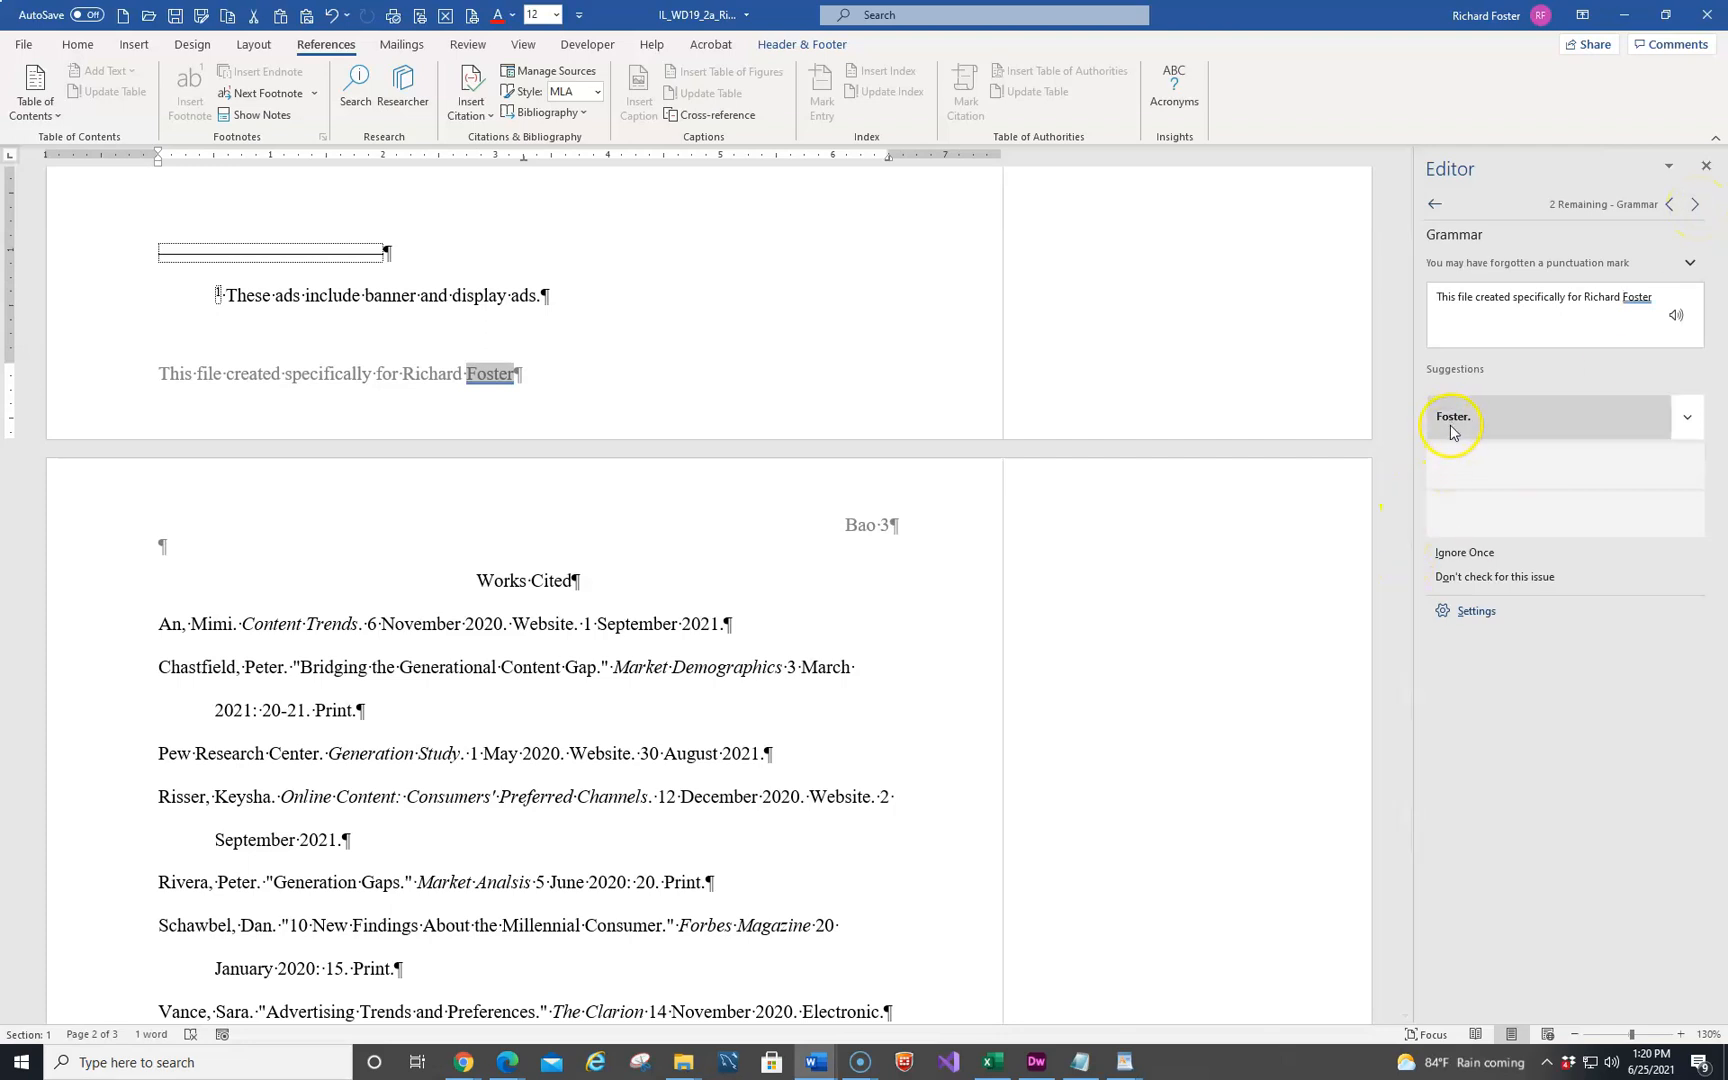
{"action": "left_click", "coordinate": [1685, 417]}
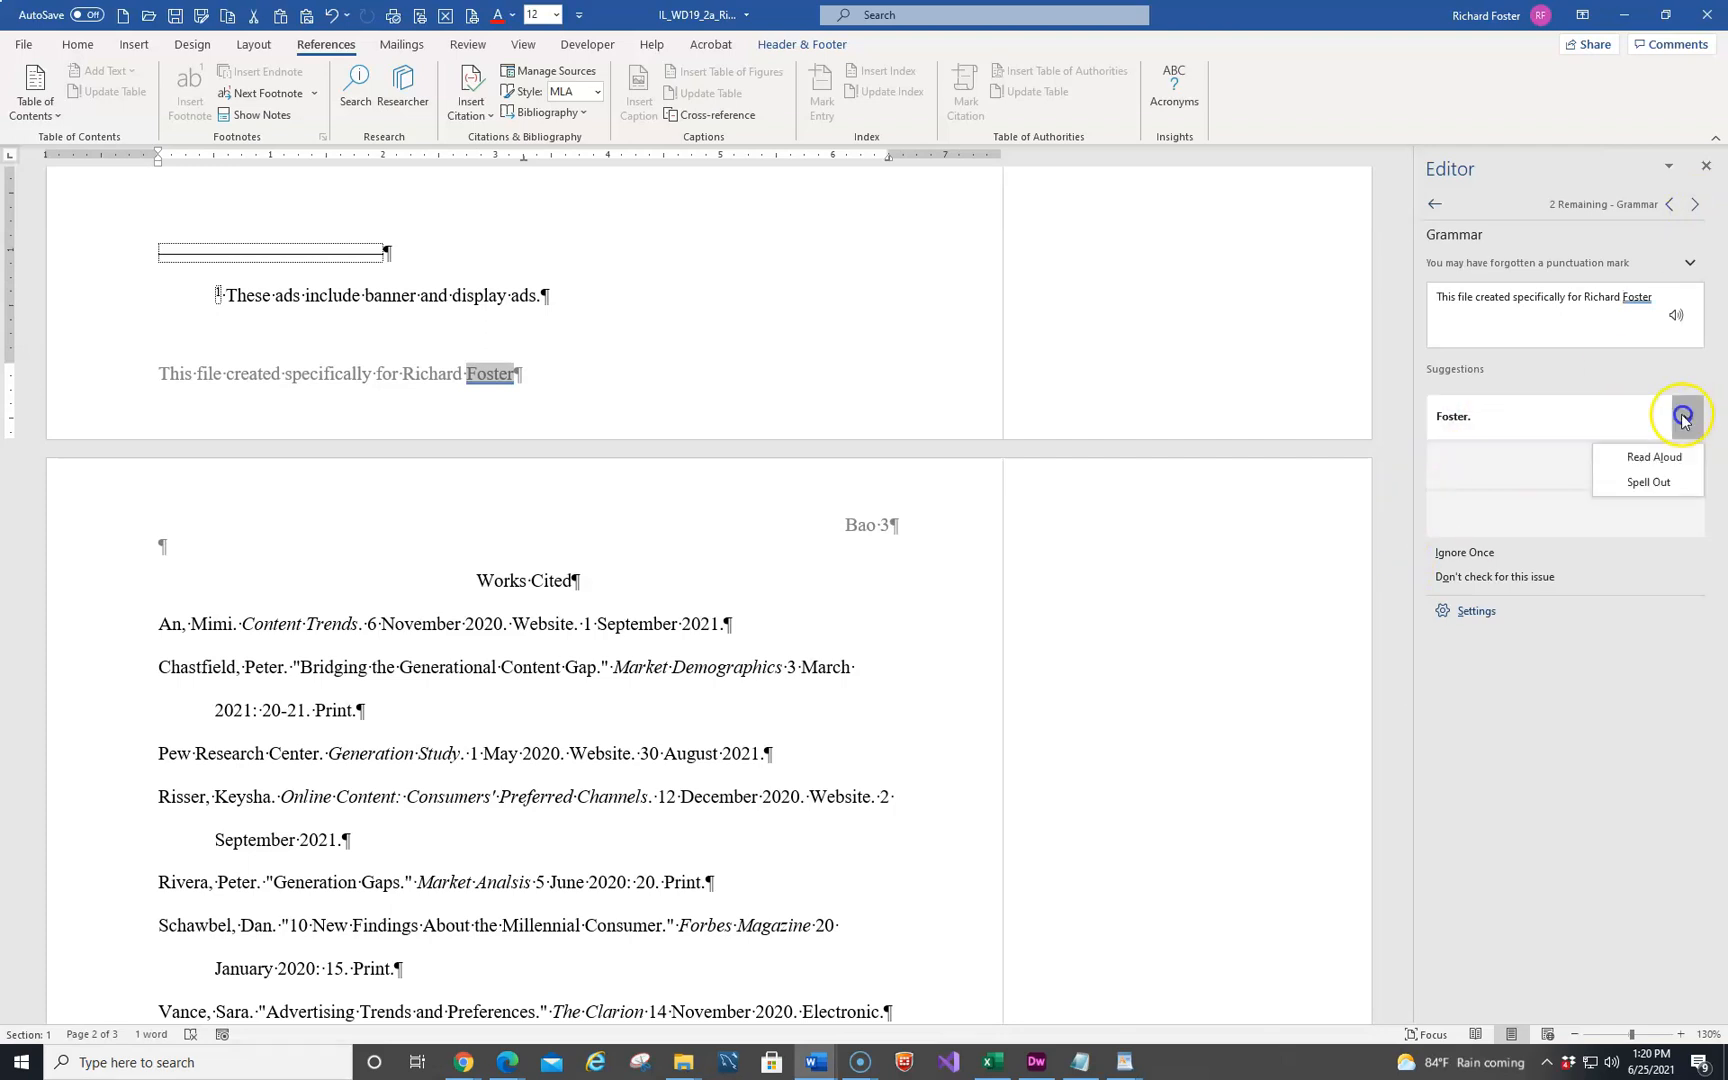
{"action": "left_click", "coordinate": [1487, 417]}
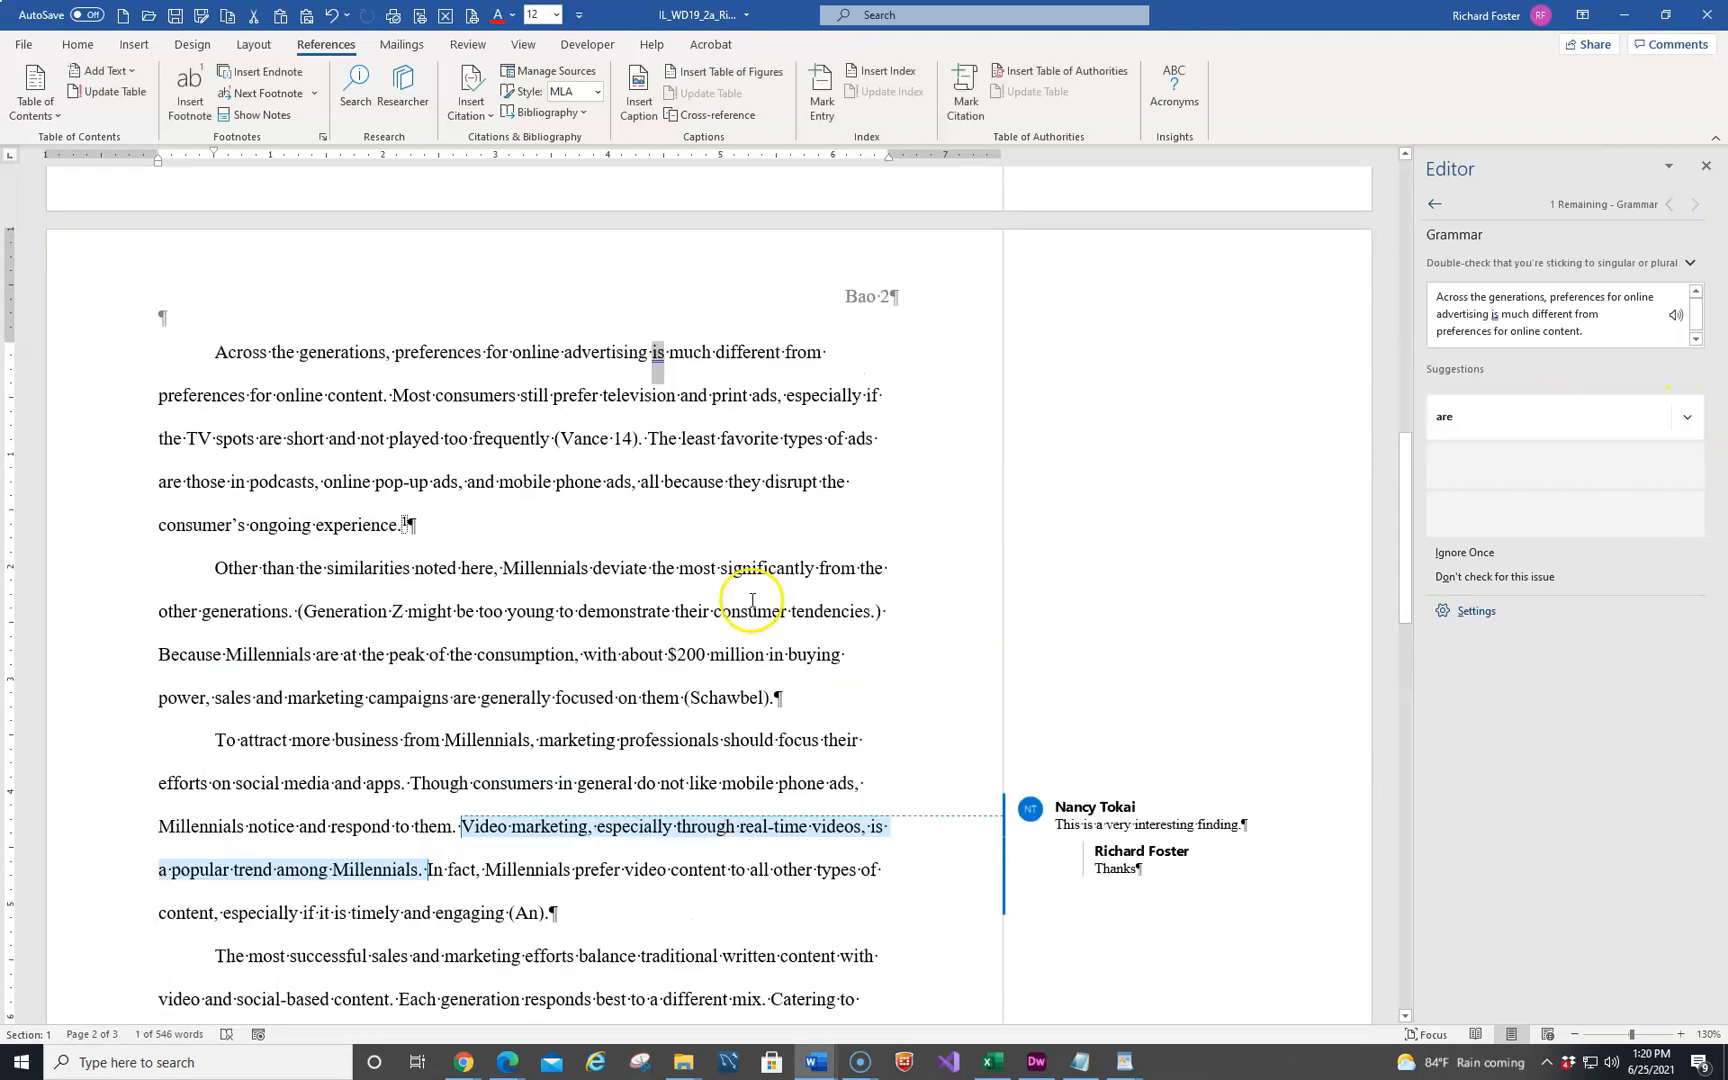
{"action": "scroll", "coordinate": [715, 640], "scroll_direction": "down", "scroll_amount": 5}
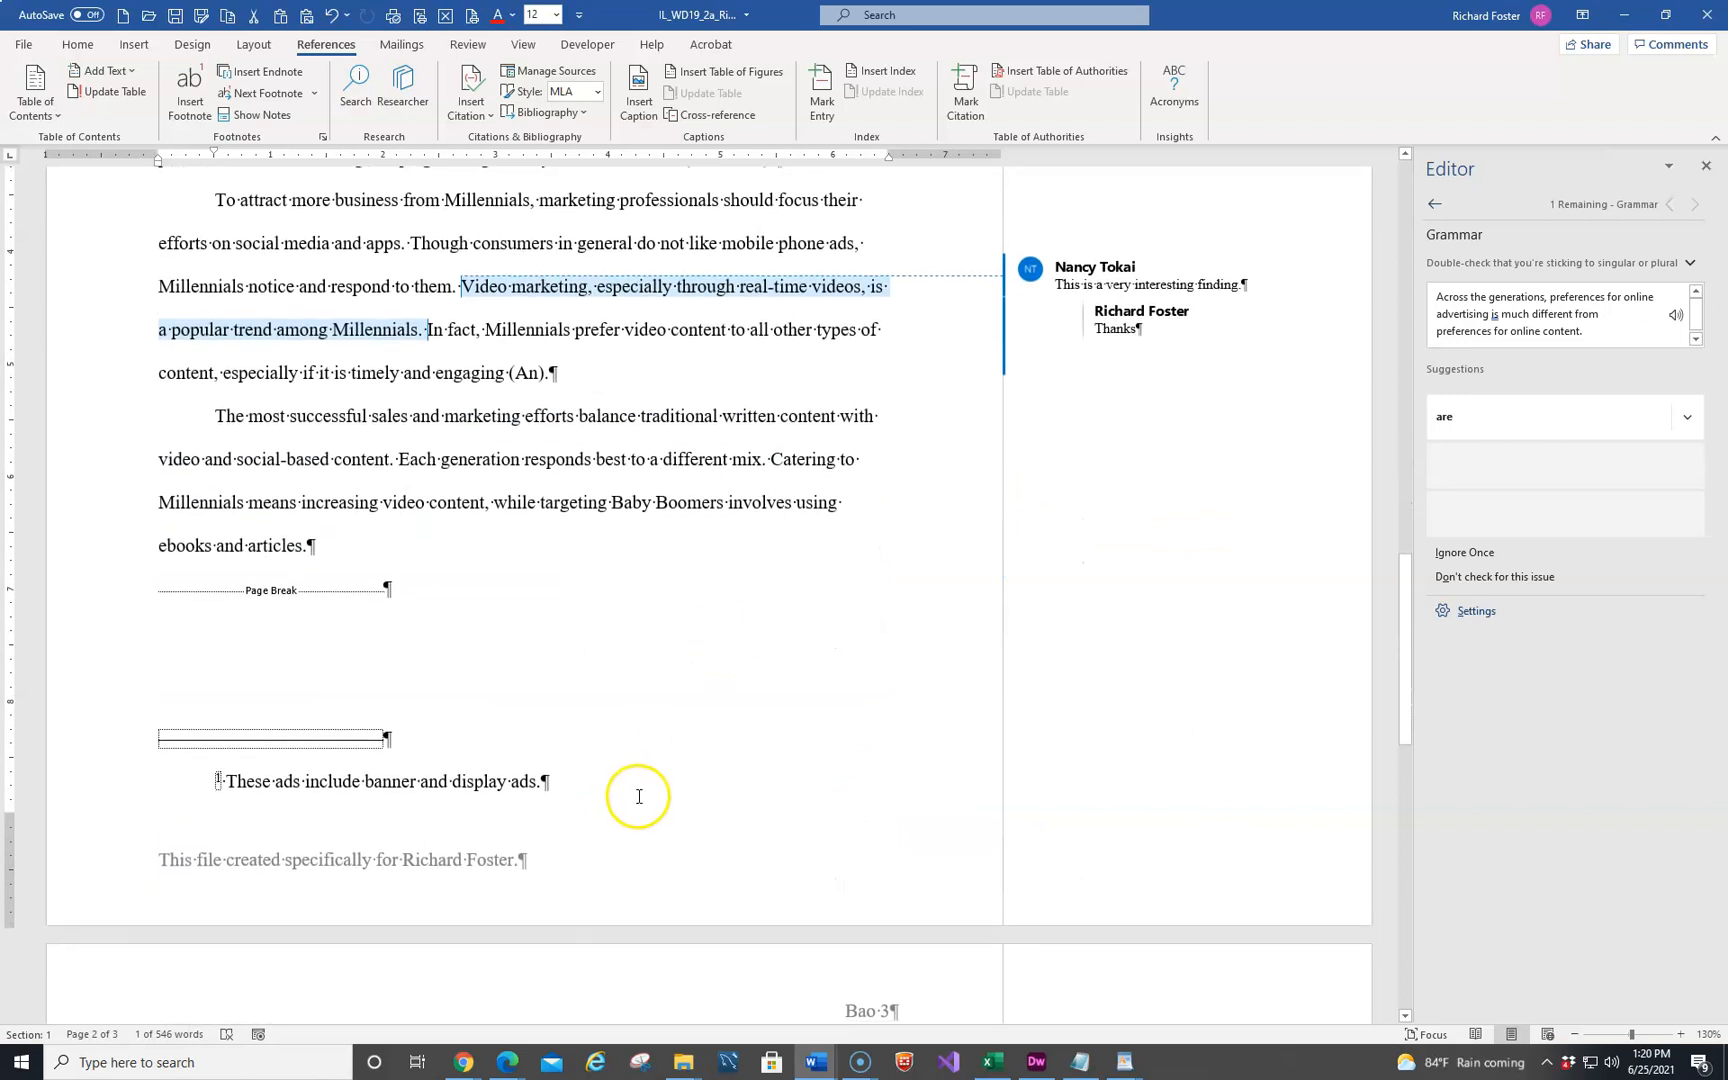
{"action": "left_click", "coordinate": [175, 16]}
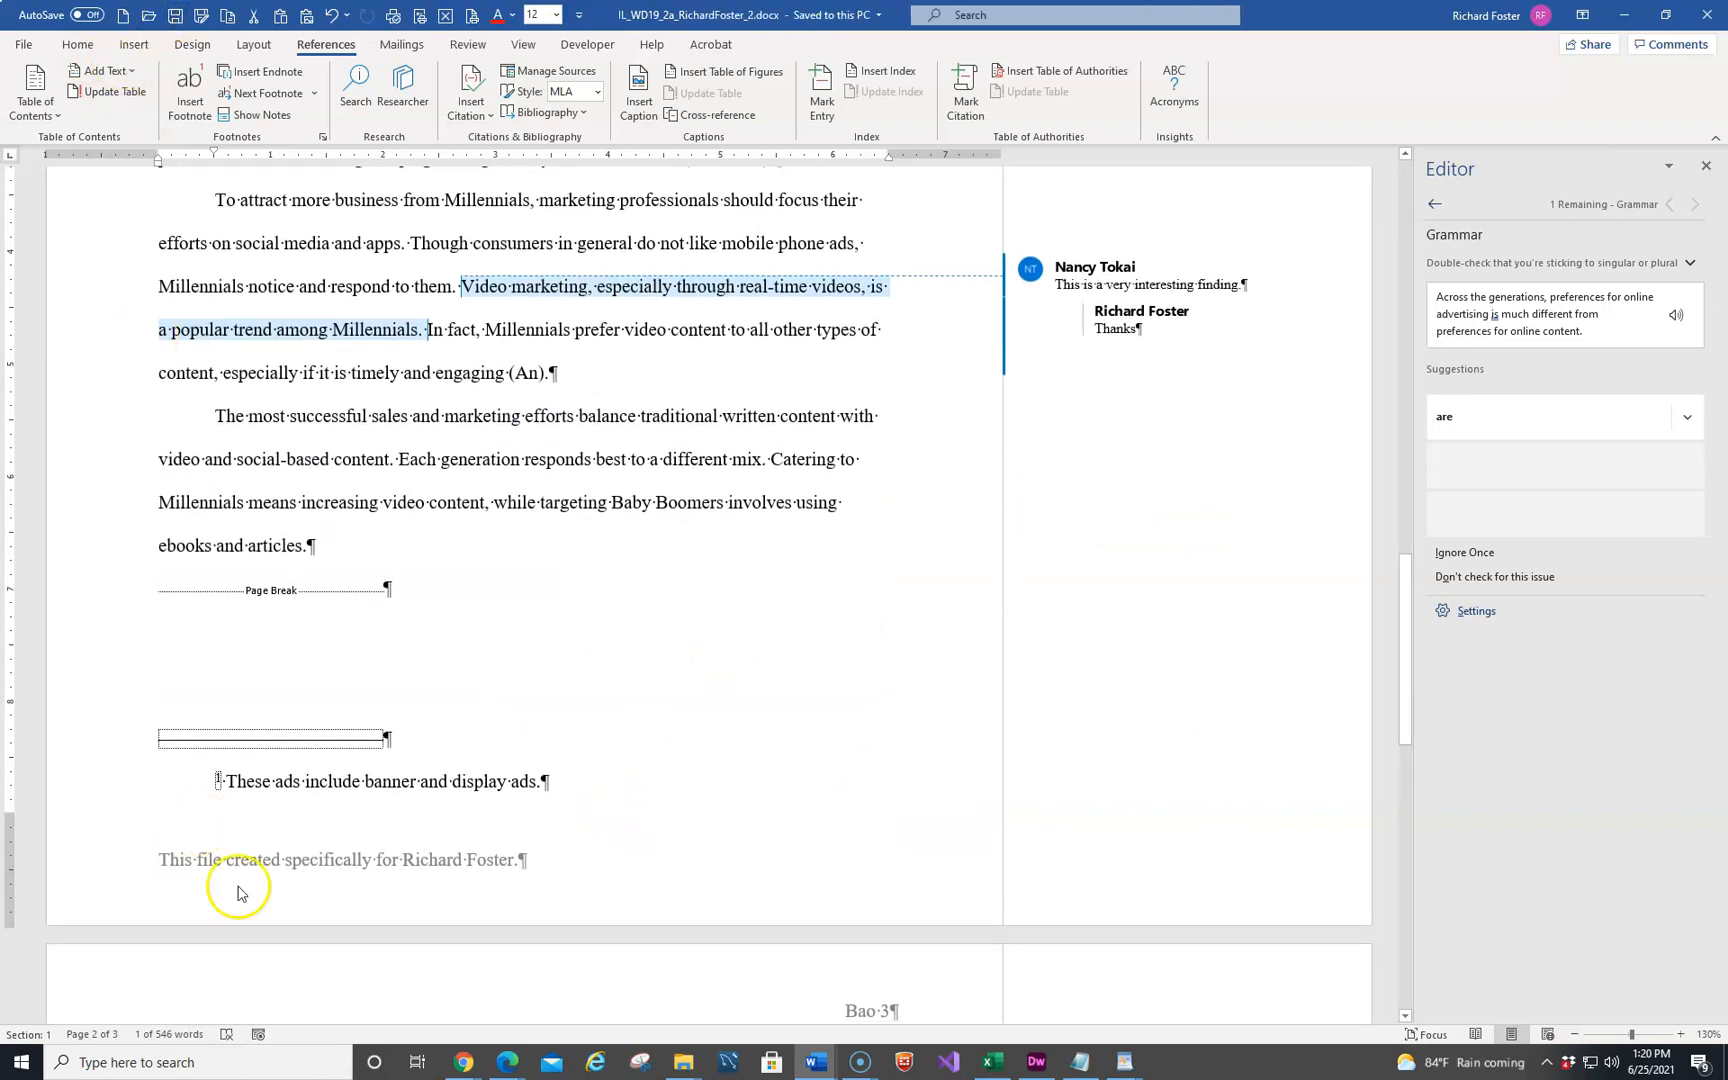